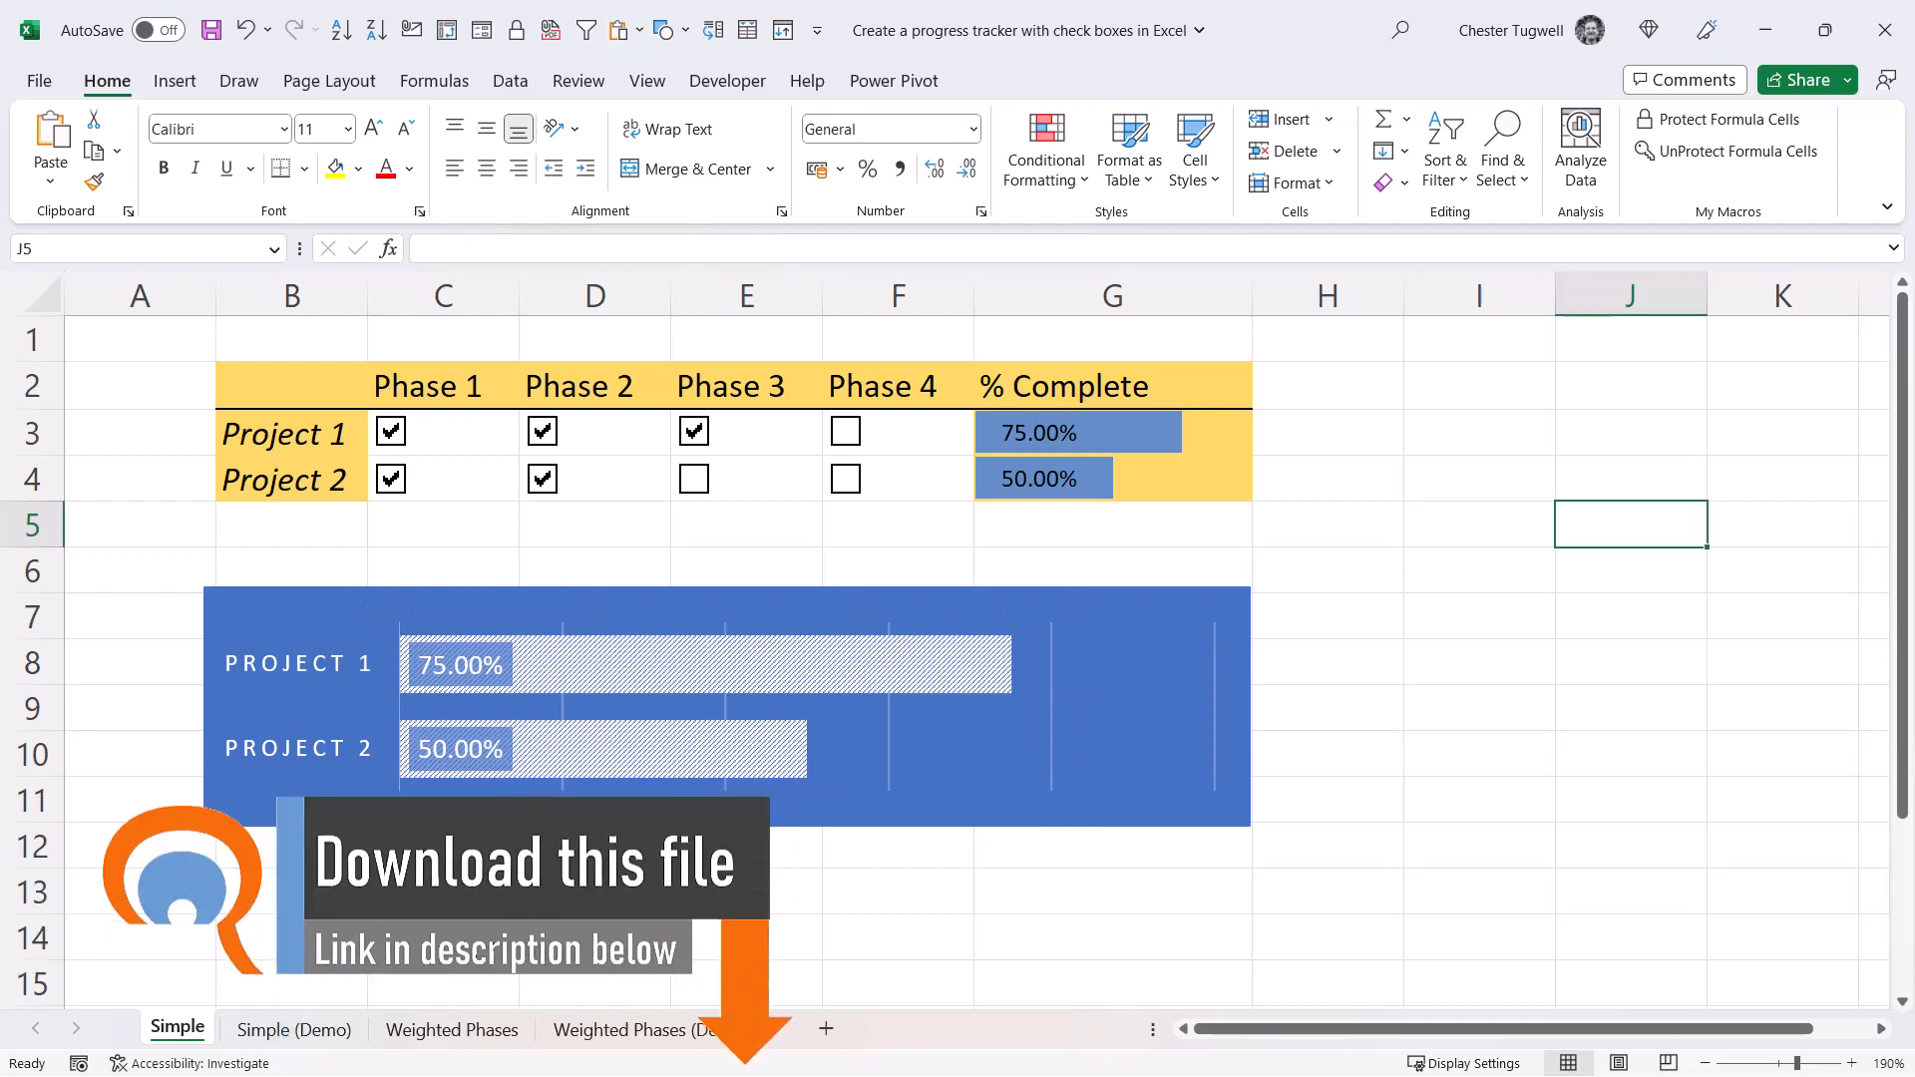
- Open the Weighted Phases sheet and tick Project 1's Phase 1 check box to examine its effect on the hours tables and chart
left_click(475, 1034)
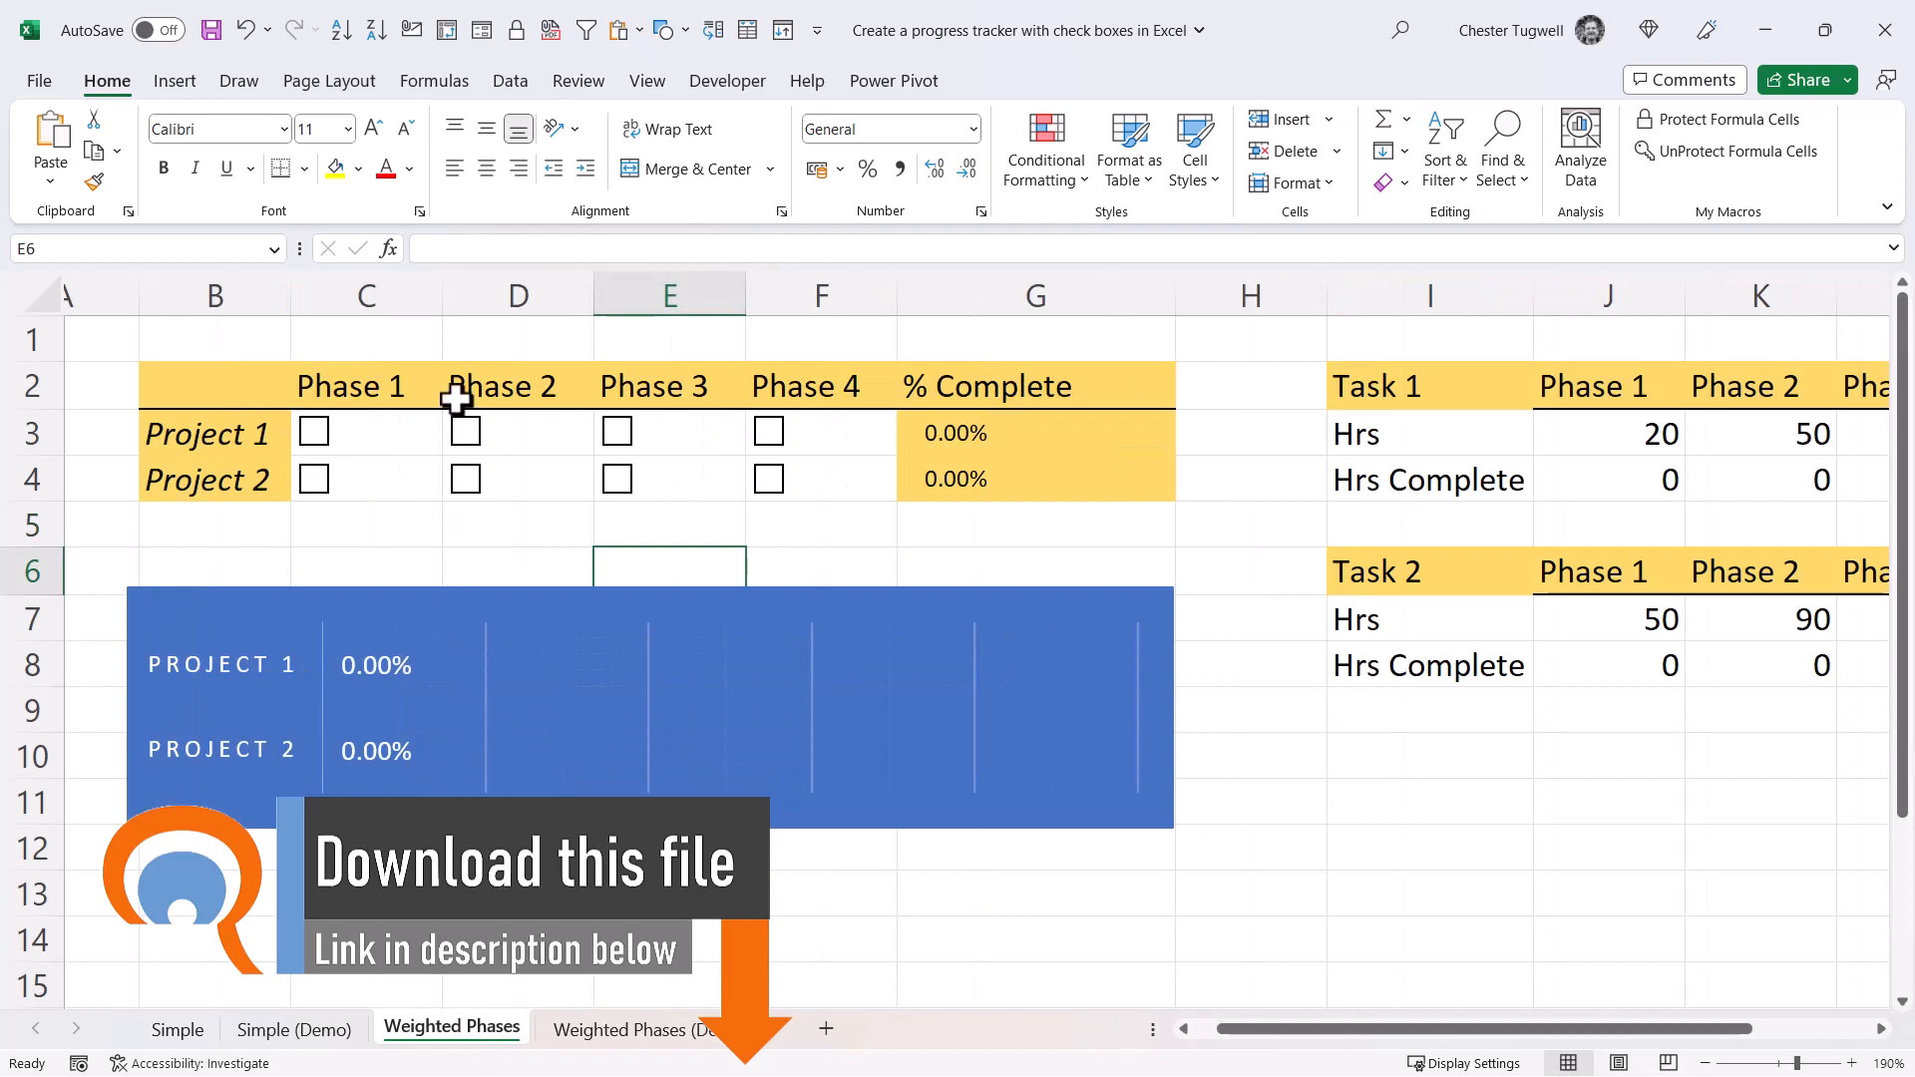
scroll(918, 697, "right", 3)
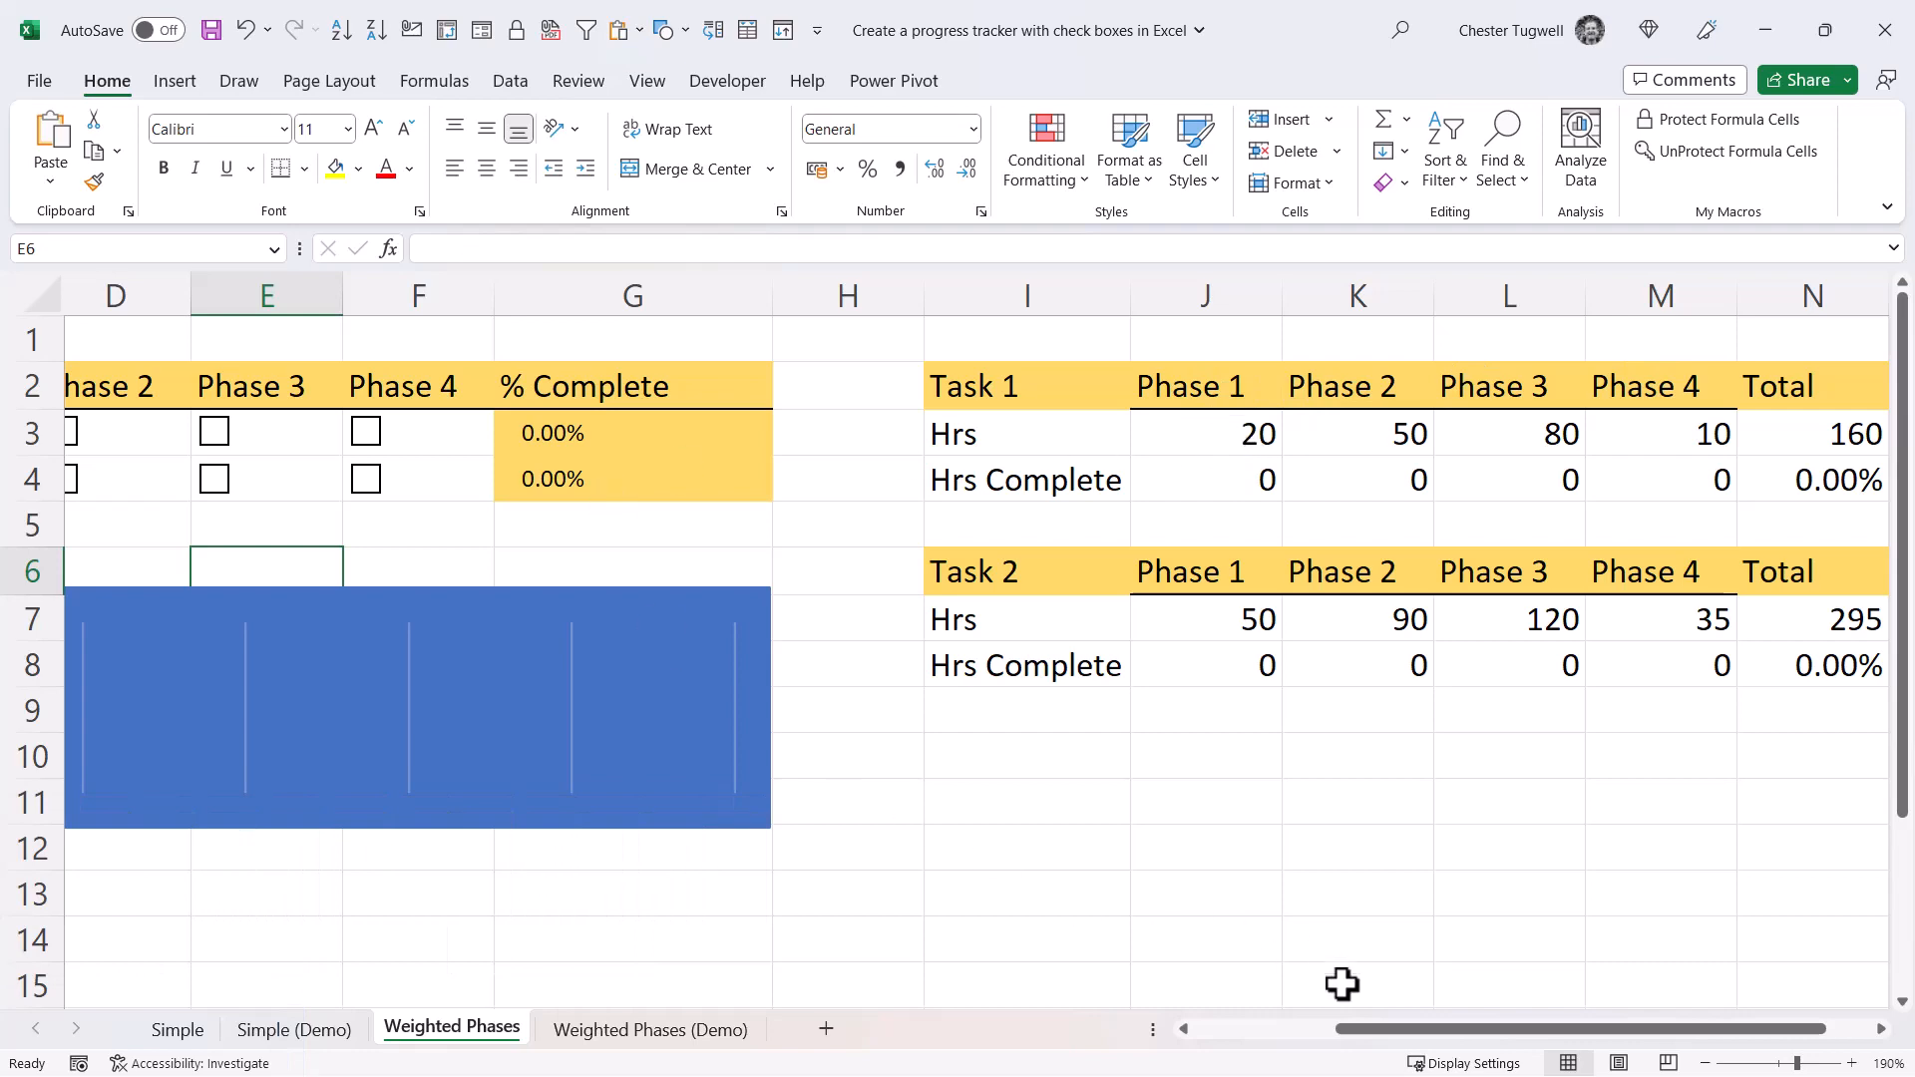
left_click(1705, 1063)
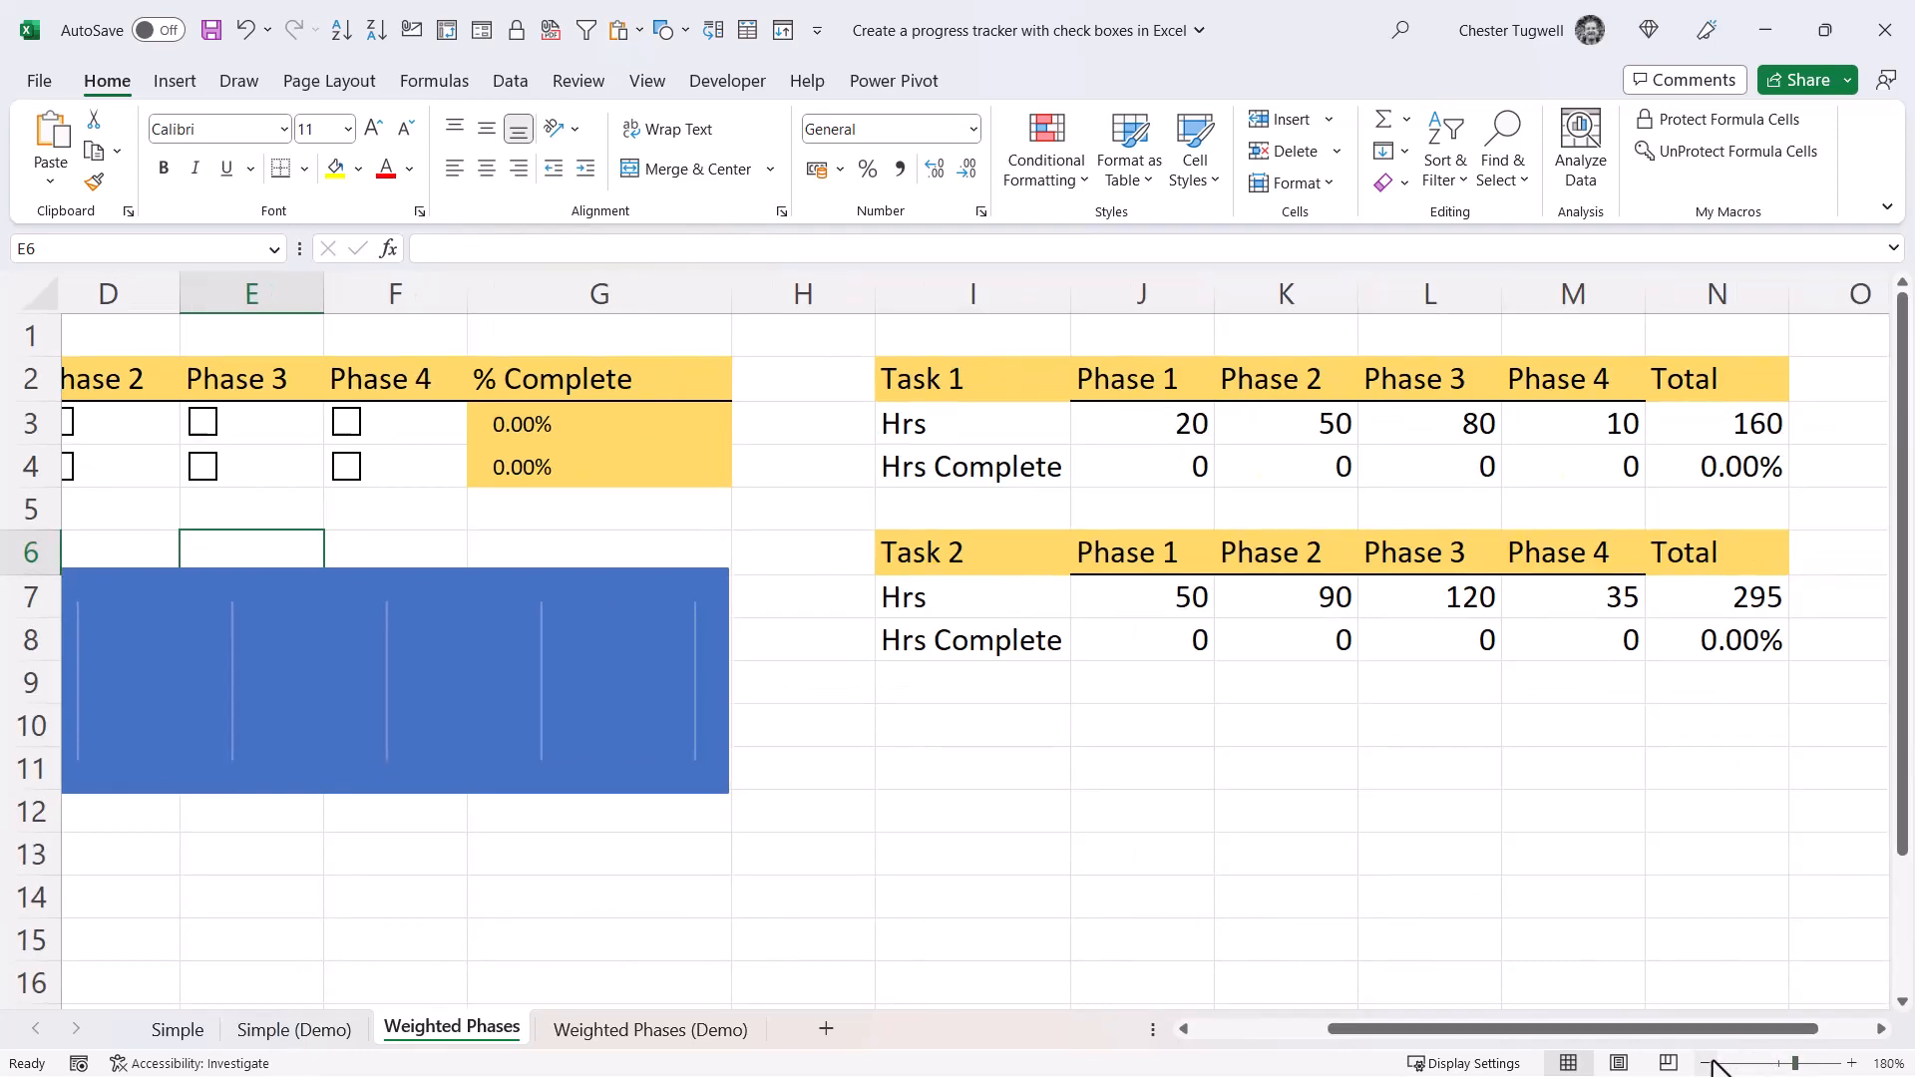
left_click(1705, 1063)
left_click_drag(1638, 1029, 1546, 1029)
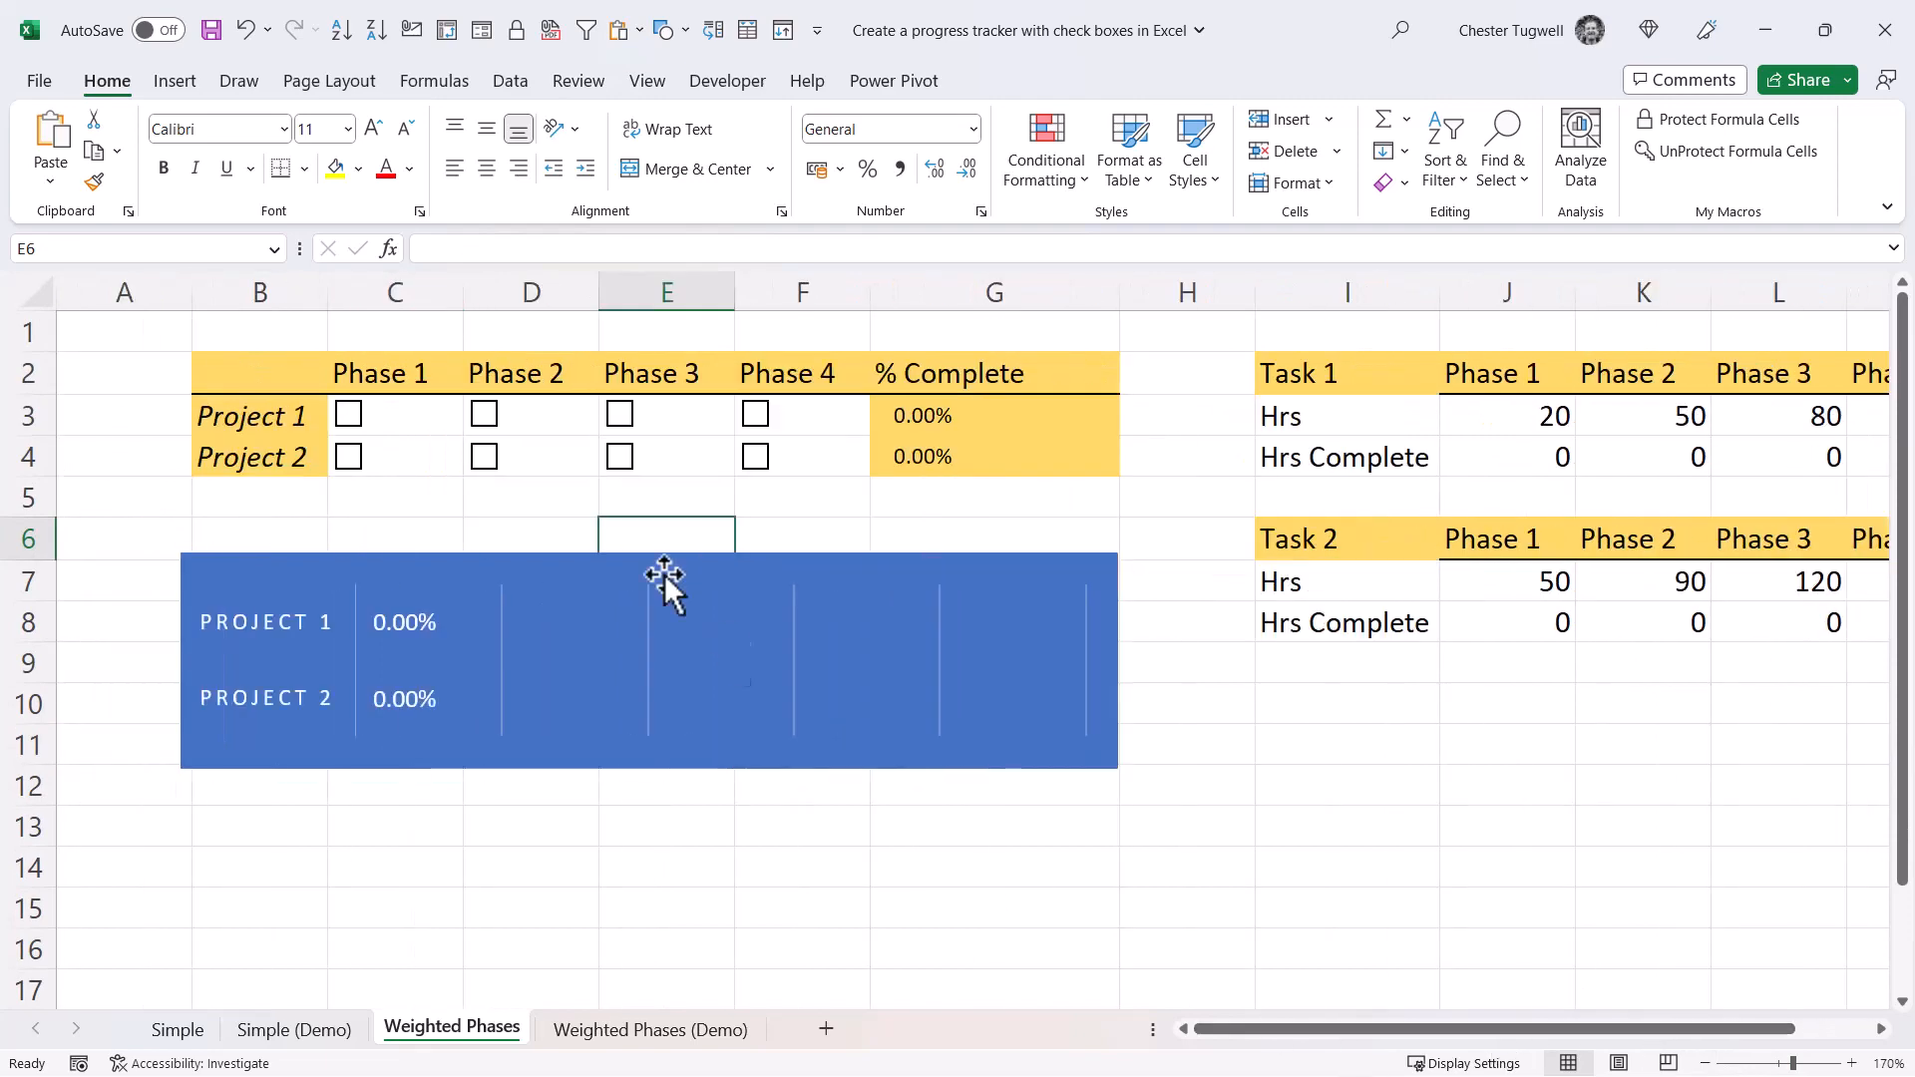
left_click(348, 414)
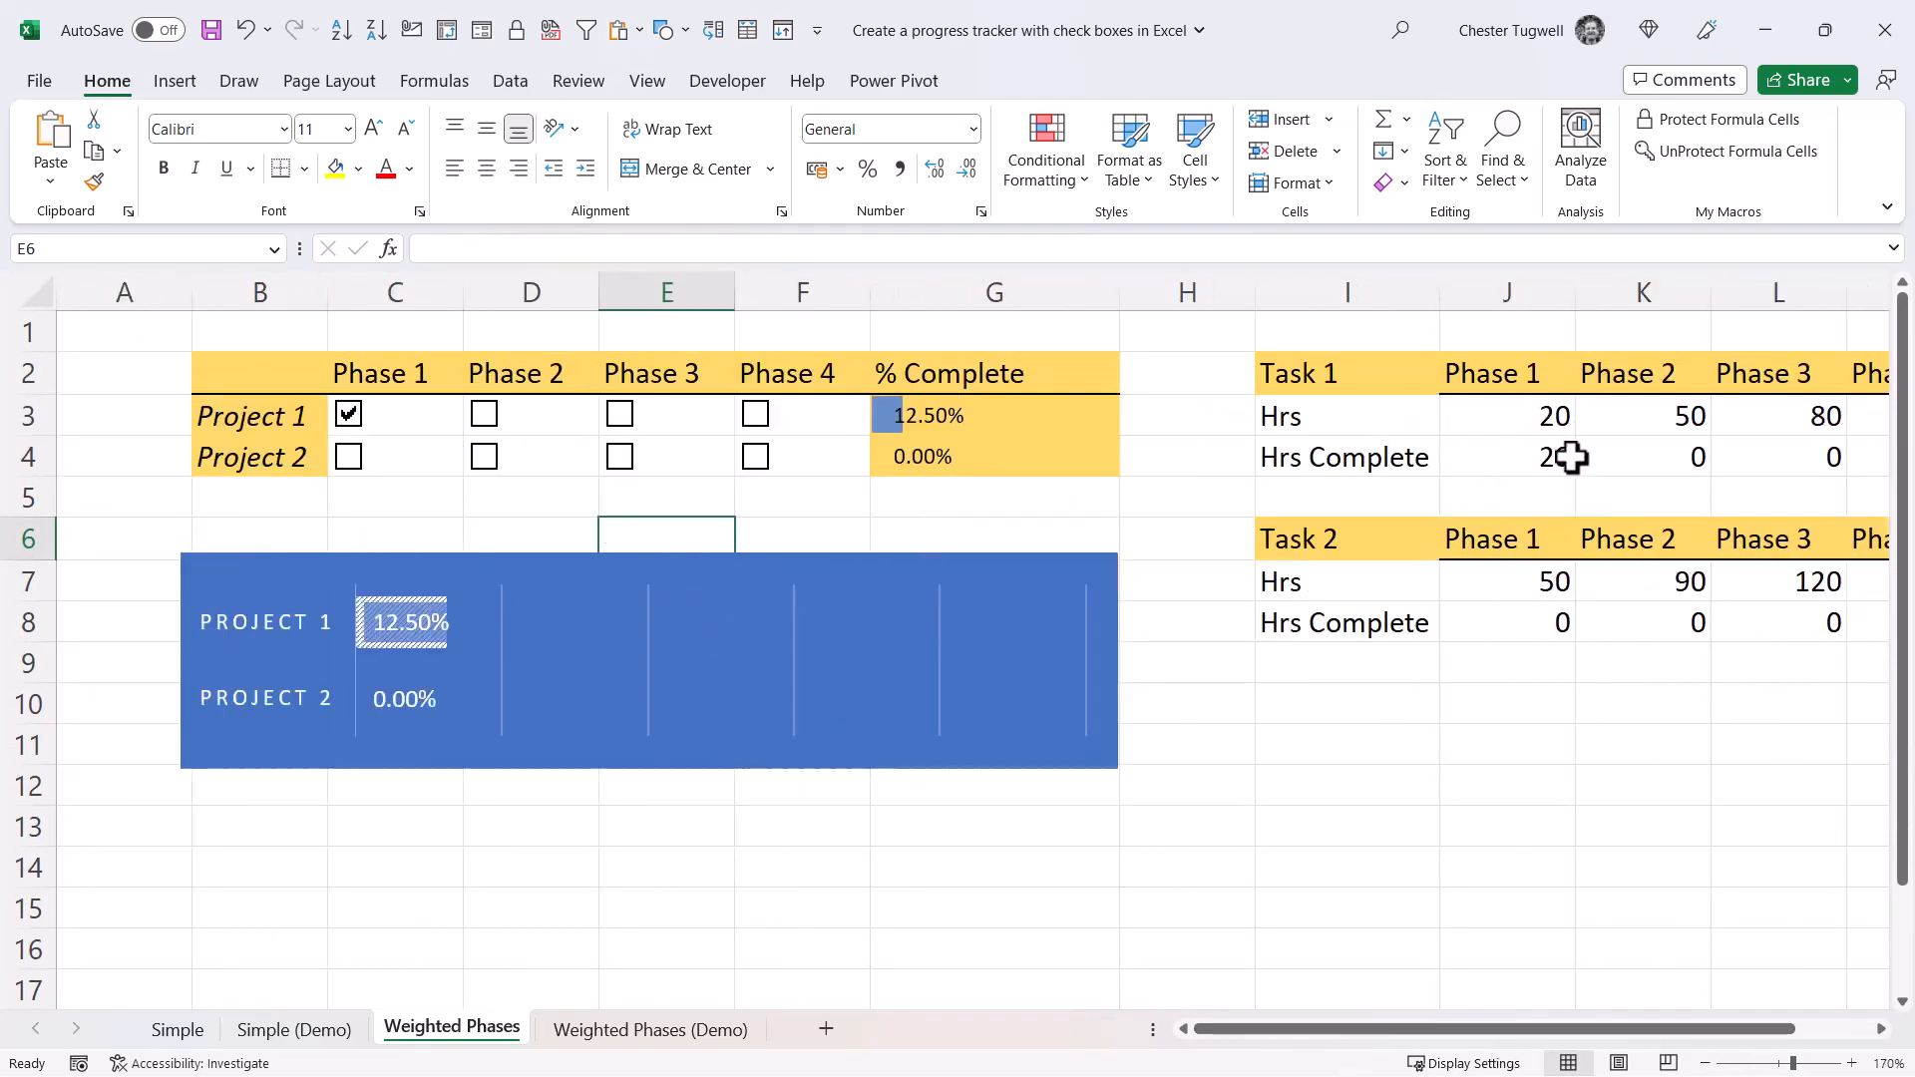
left_click_drag(1528, 1035, 1590, 1048)
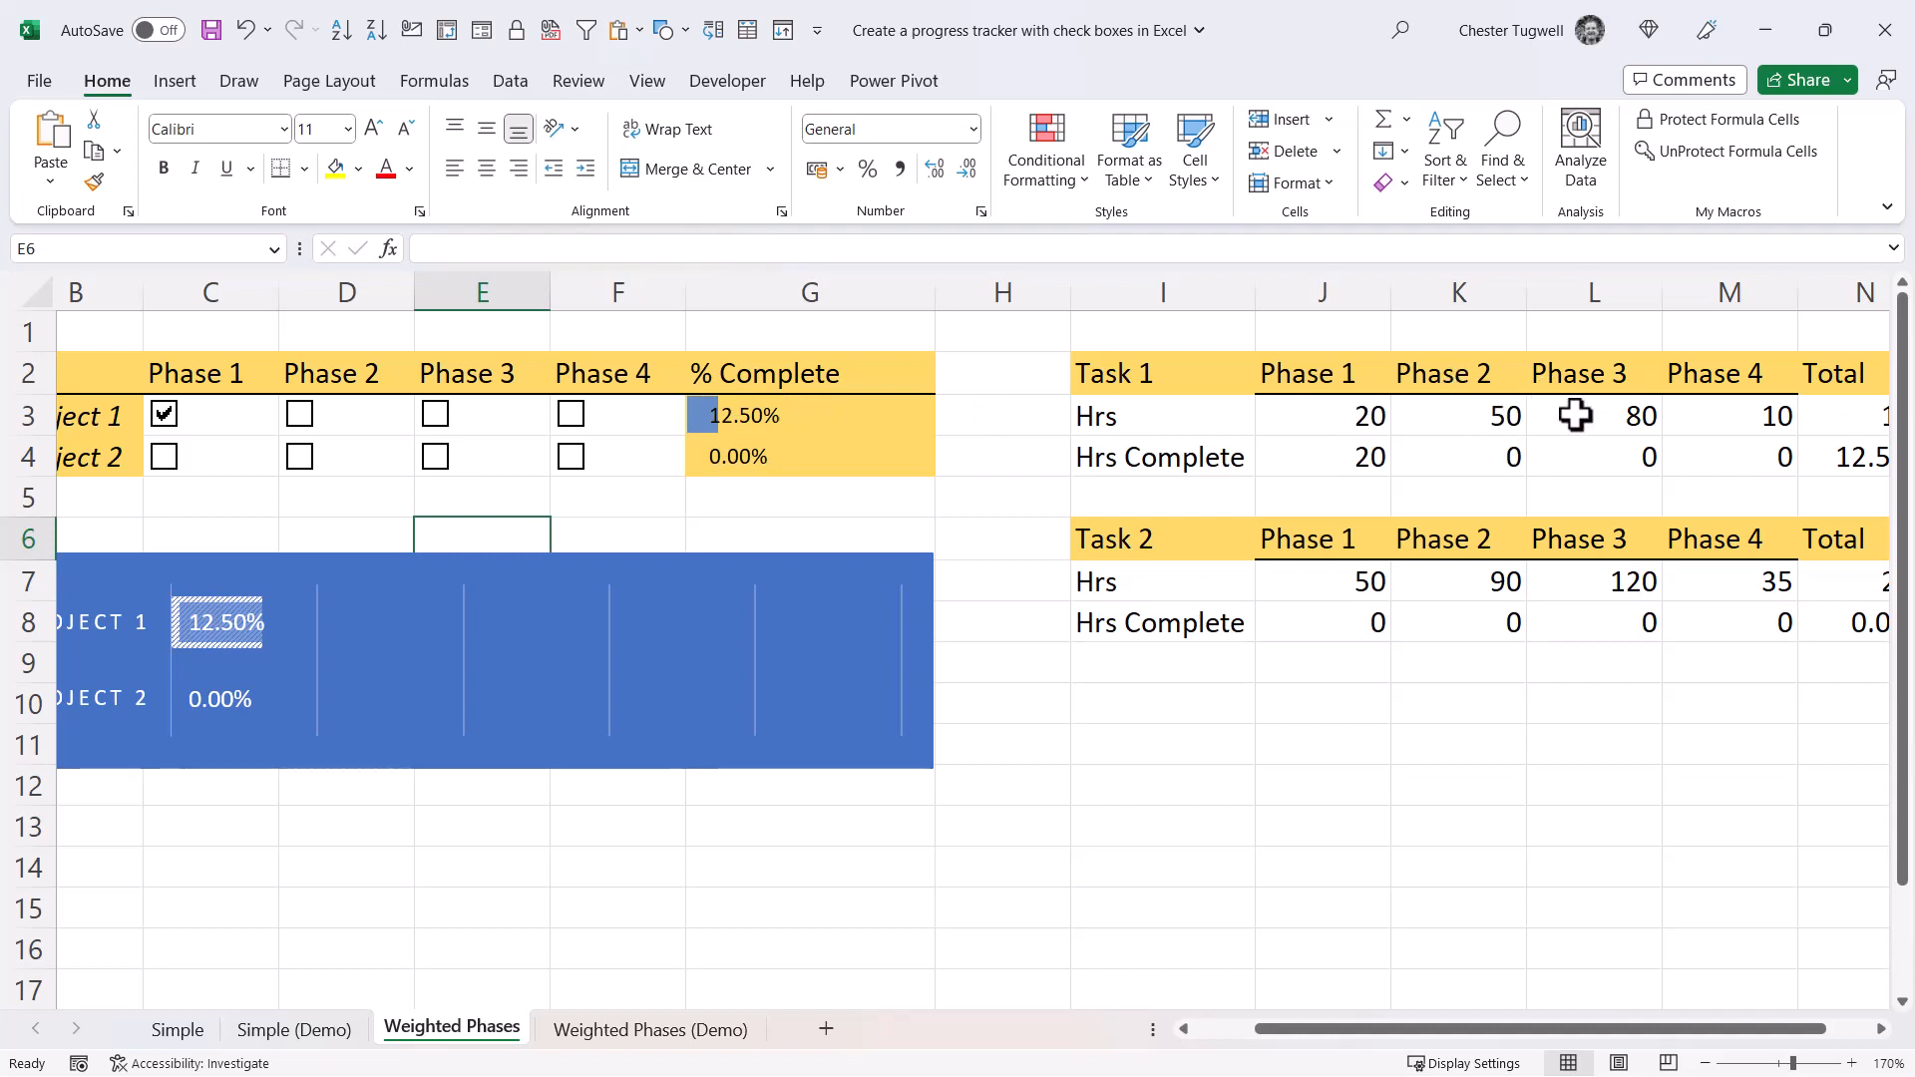
- Switch to the Simple (Demo) sheet and check in the ribbon customization options whether Developer is enabled
left_click(295, 1029)
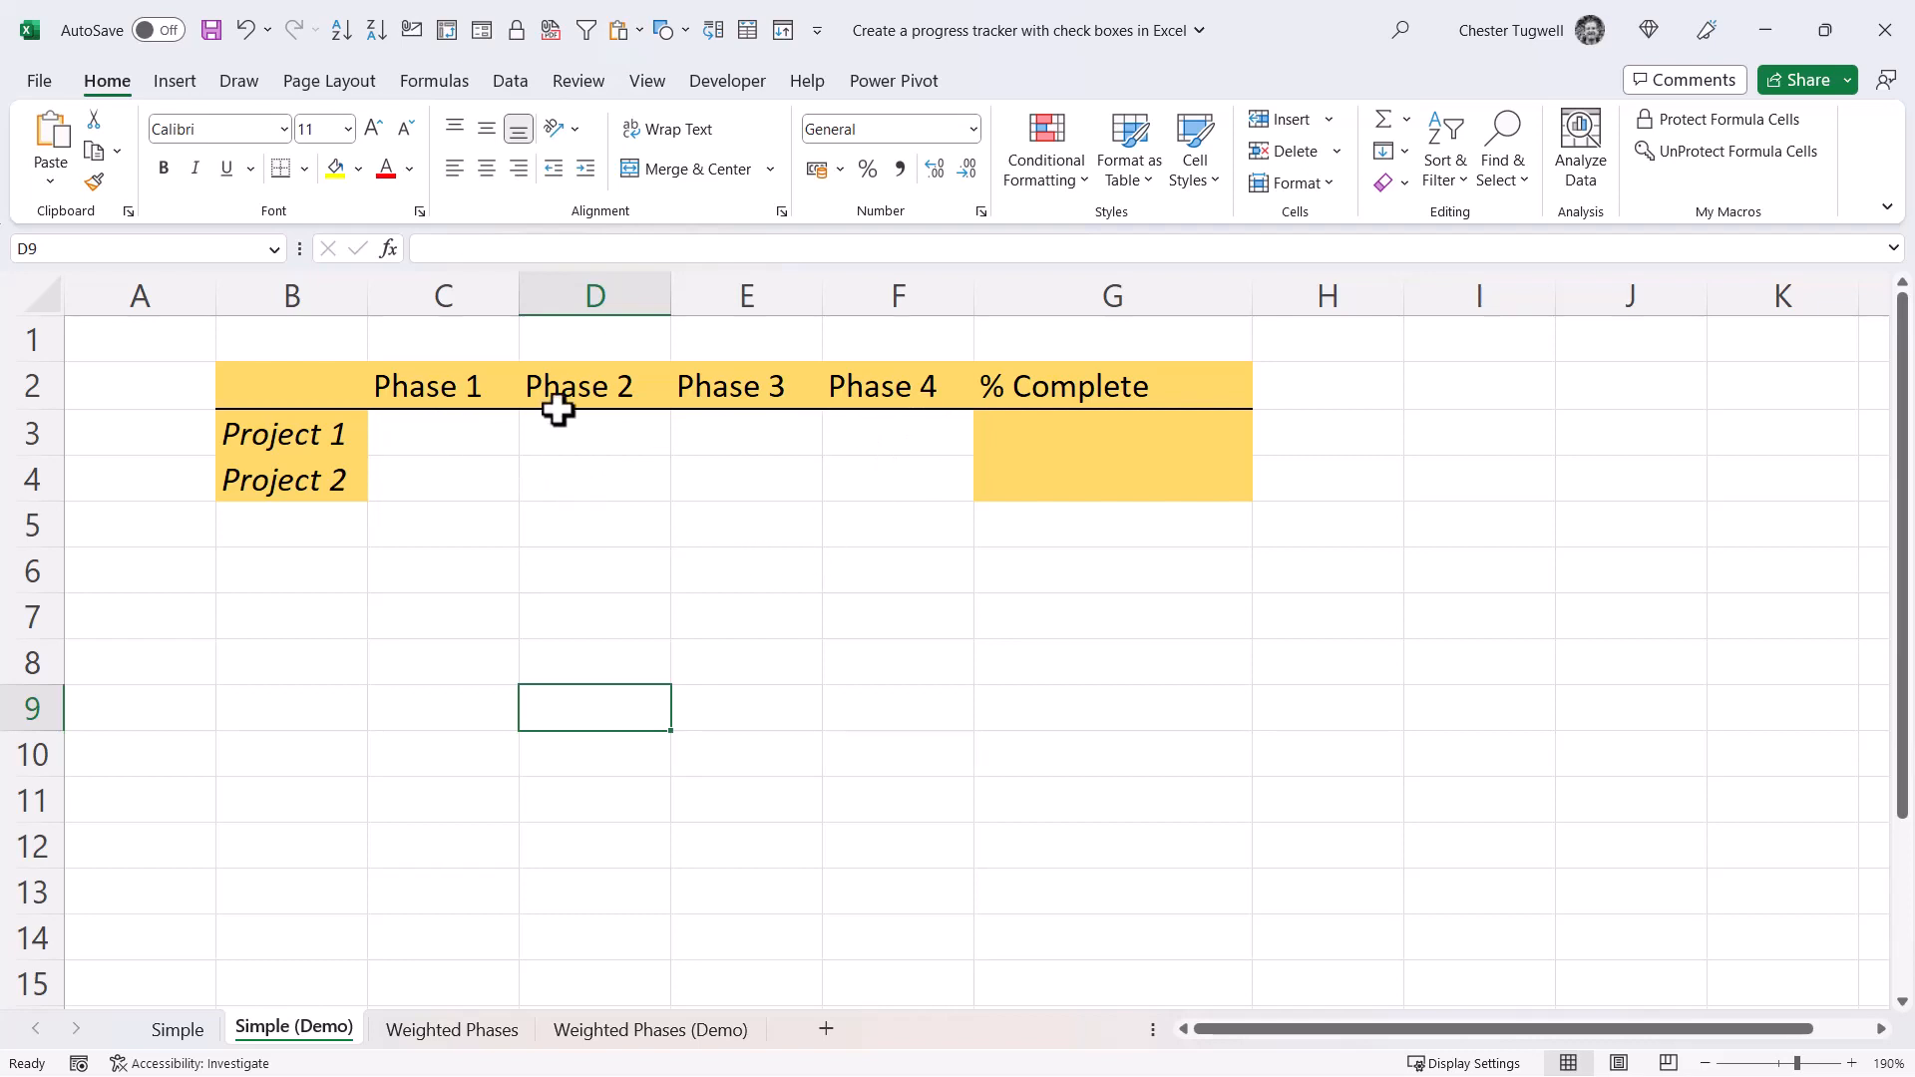
left_click(714, 88)
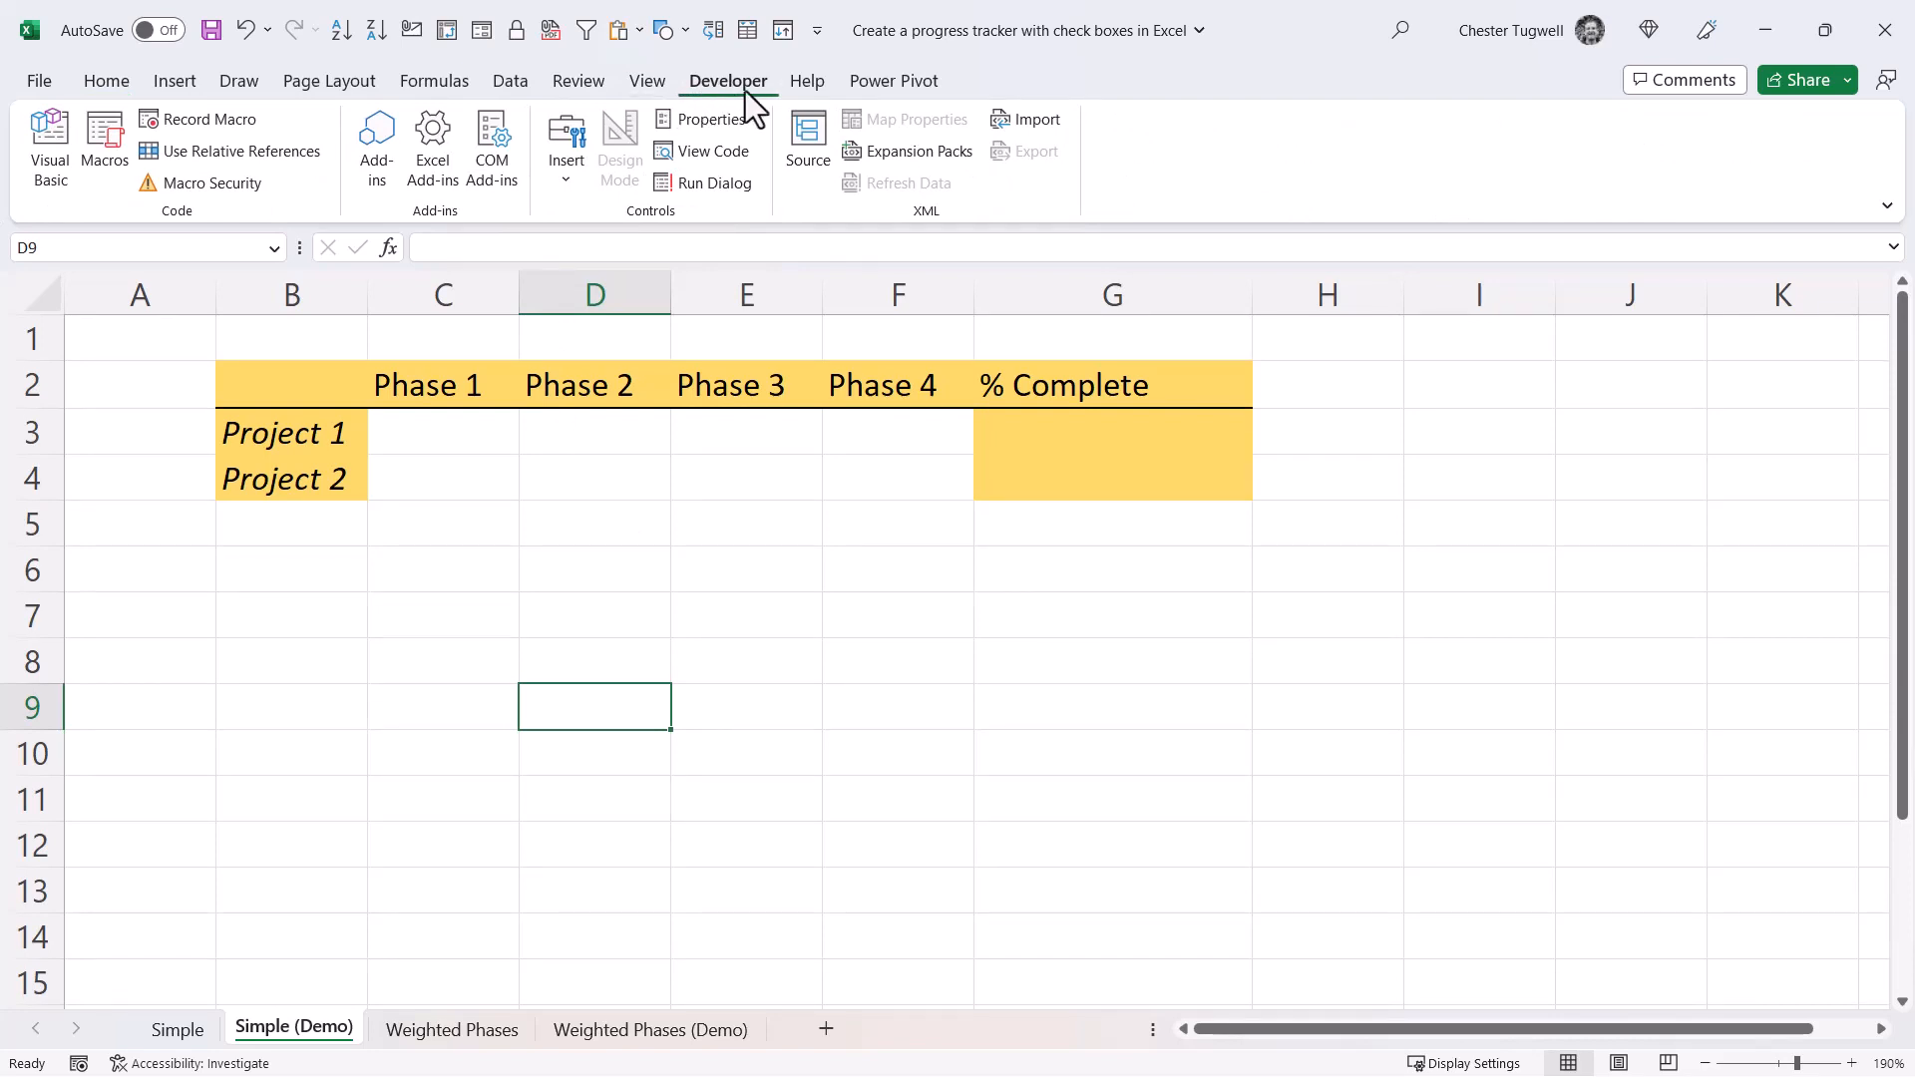
right_click(577, 85)
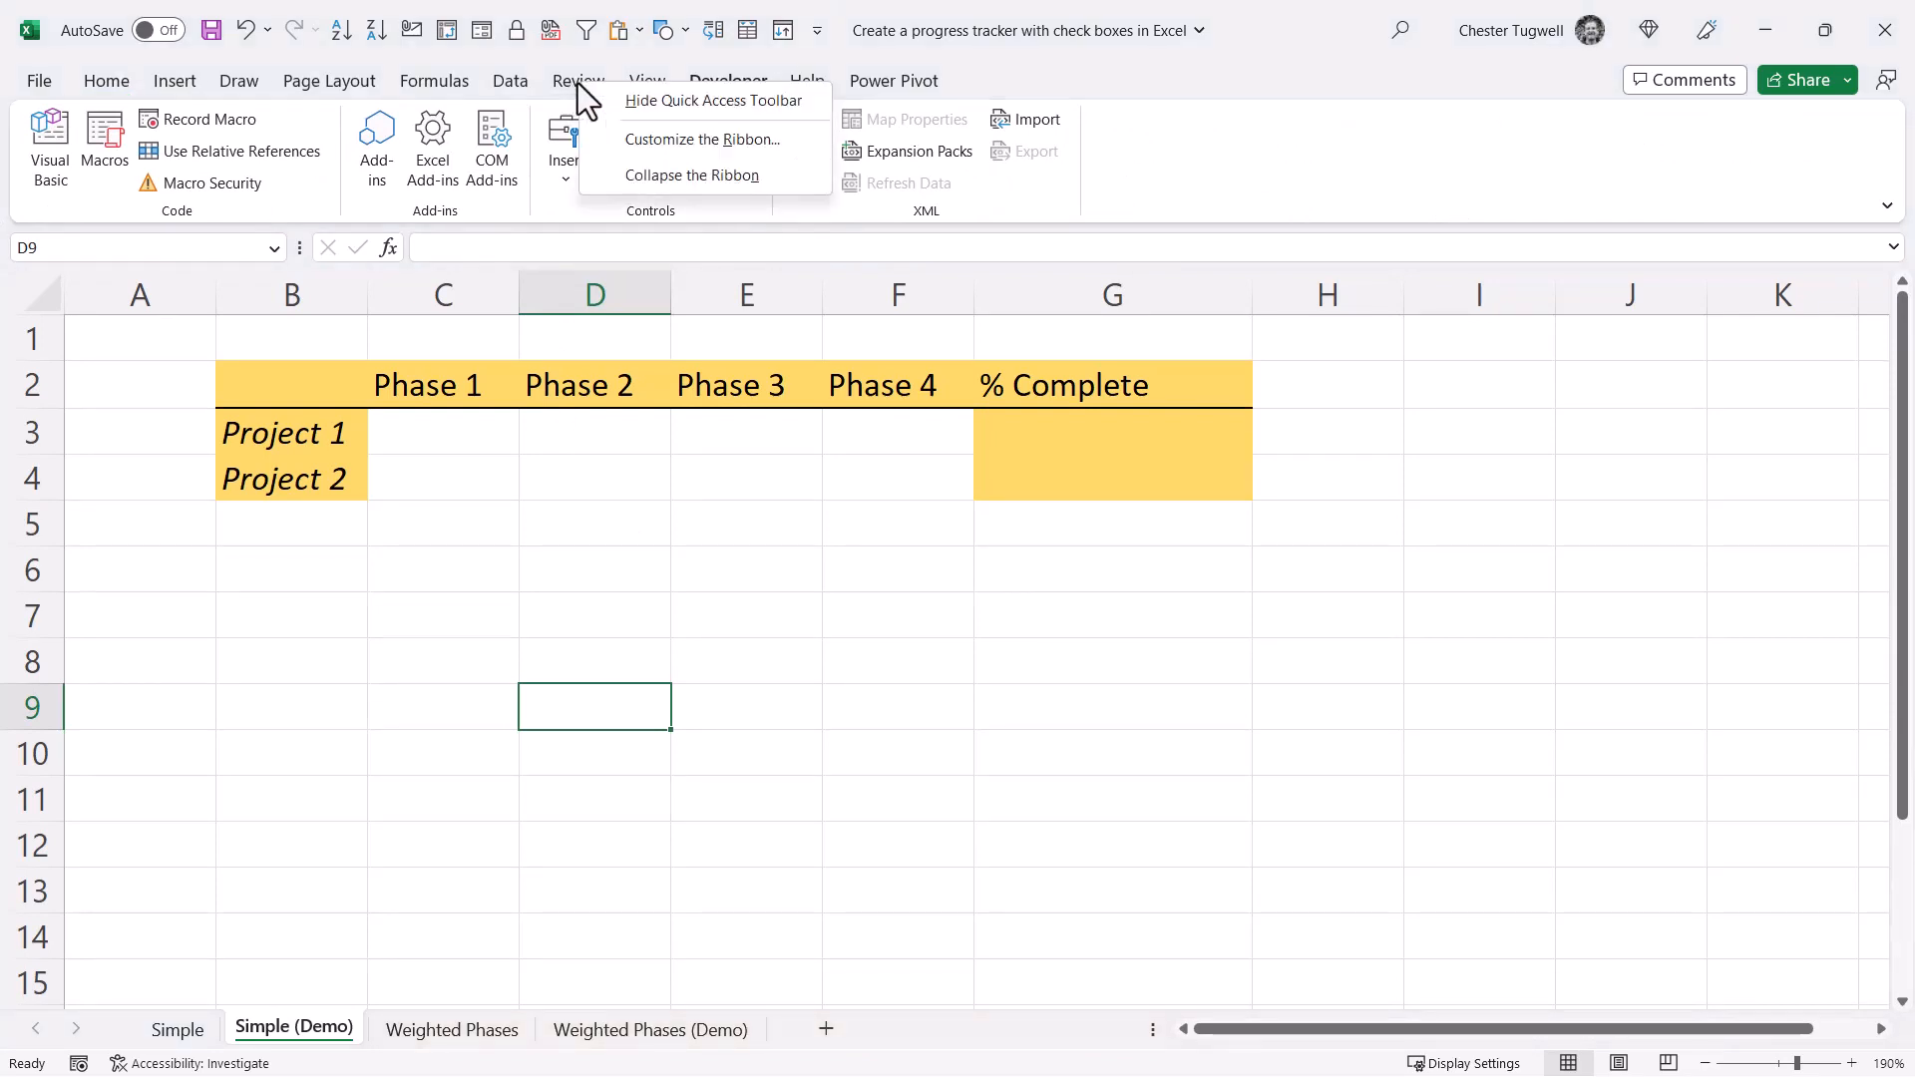
left_click(648, 141)
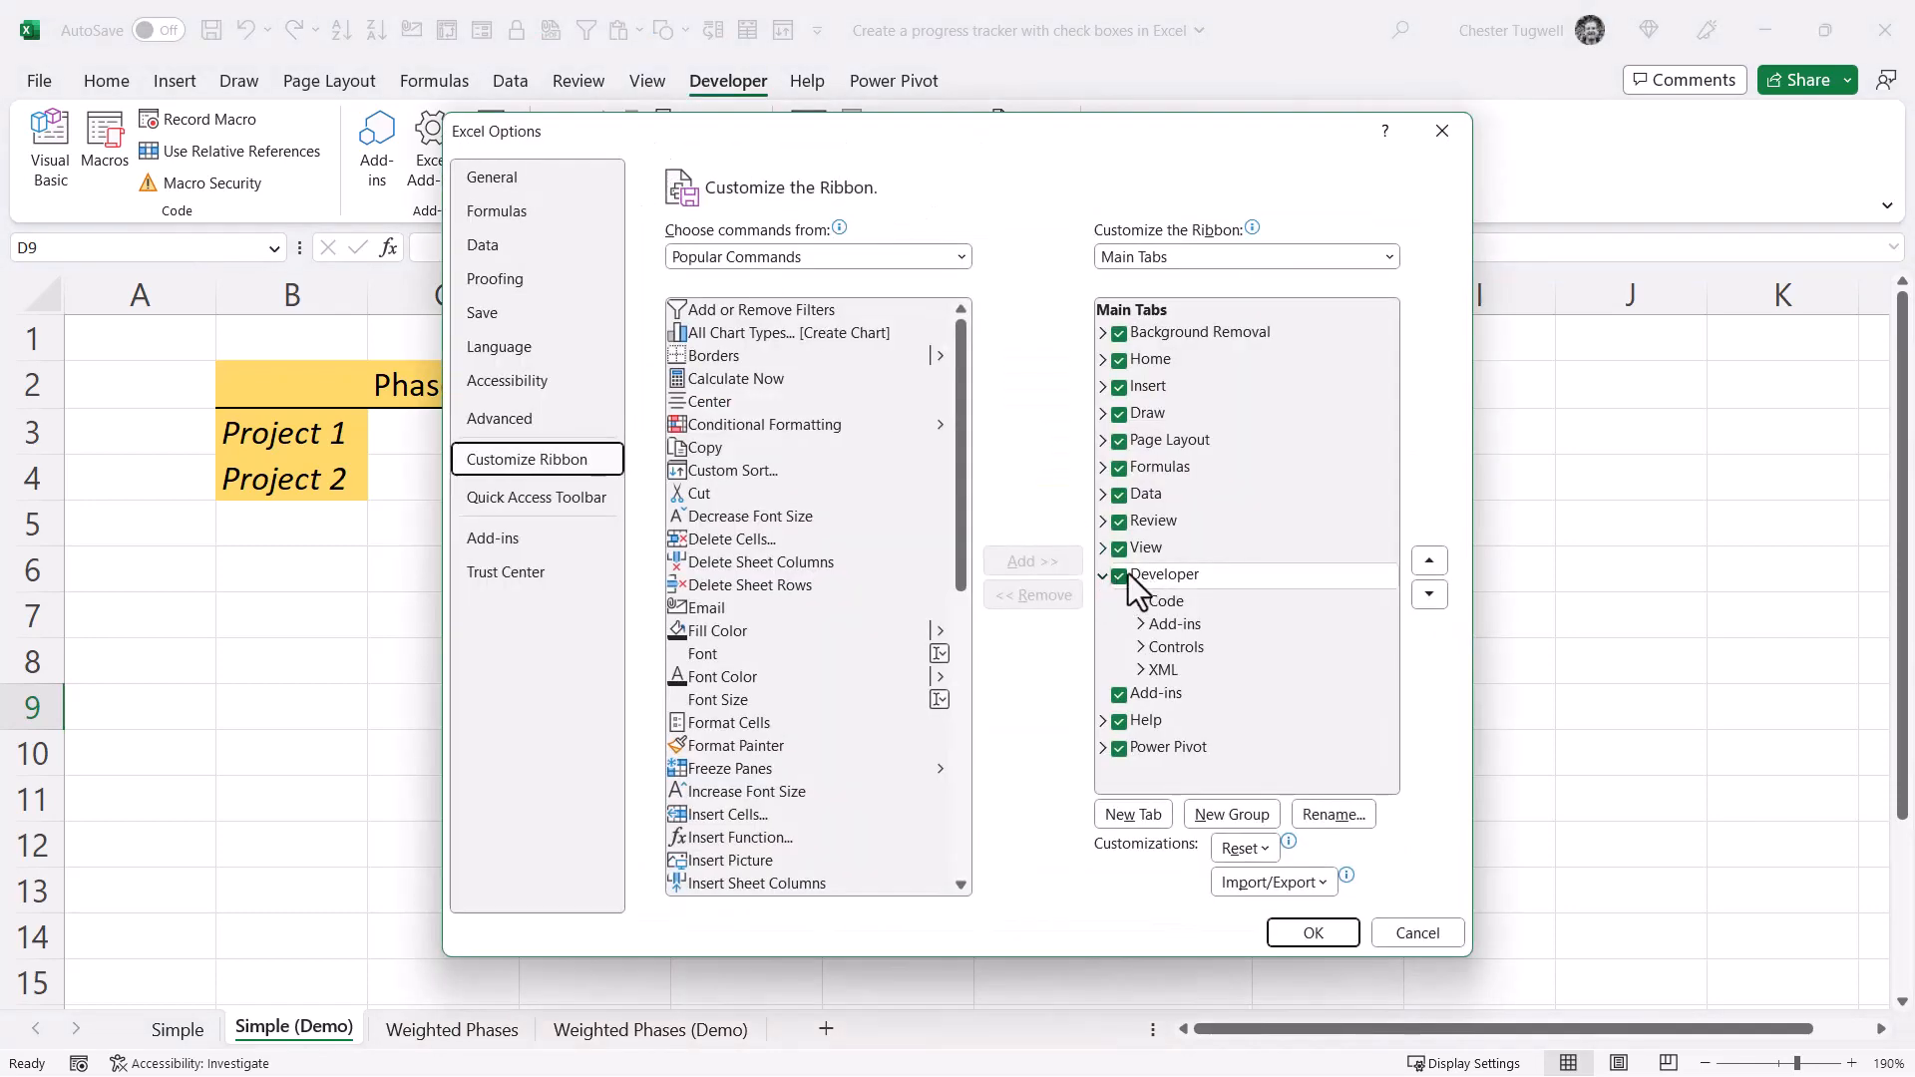
left_click(1421, 942)
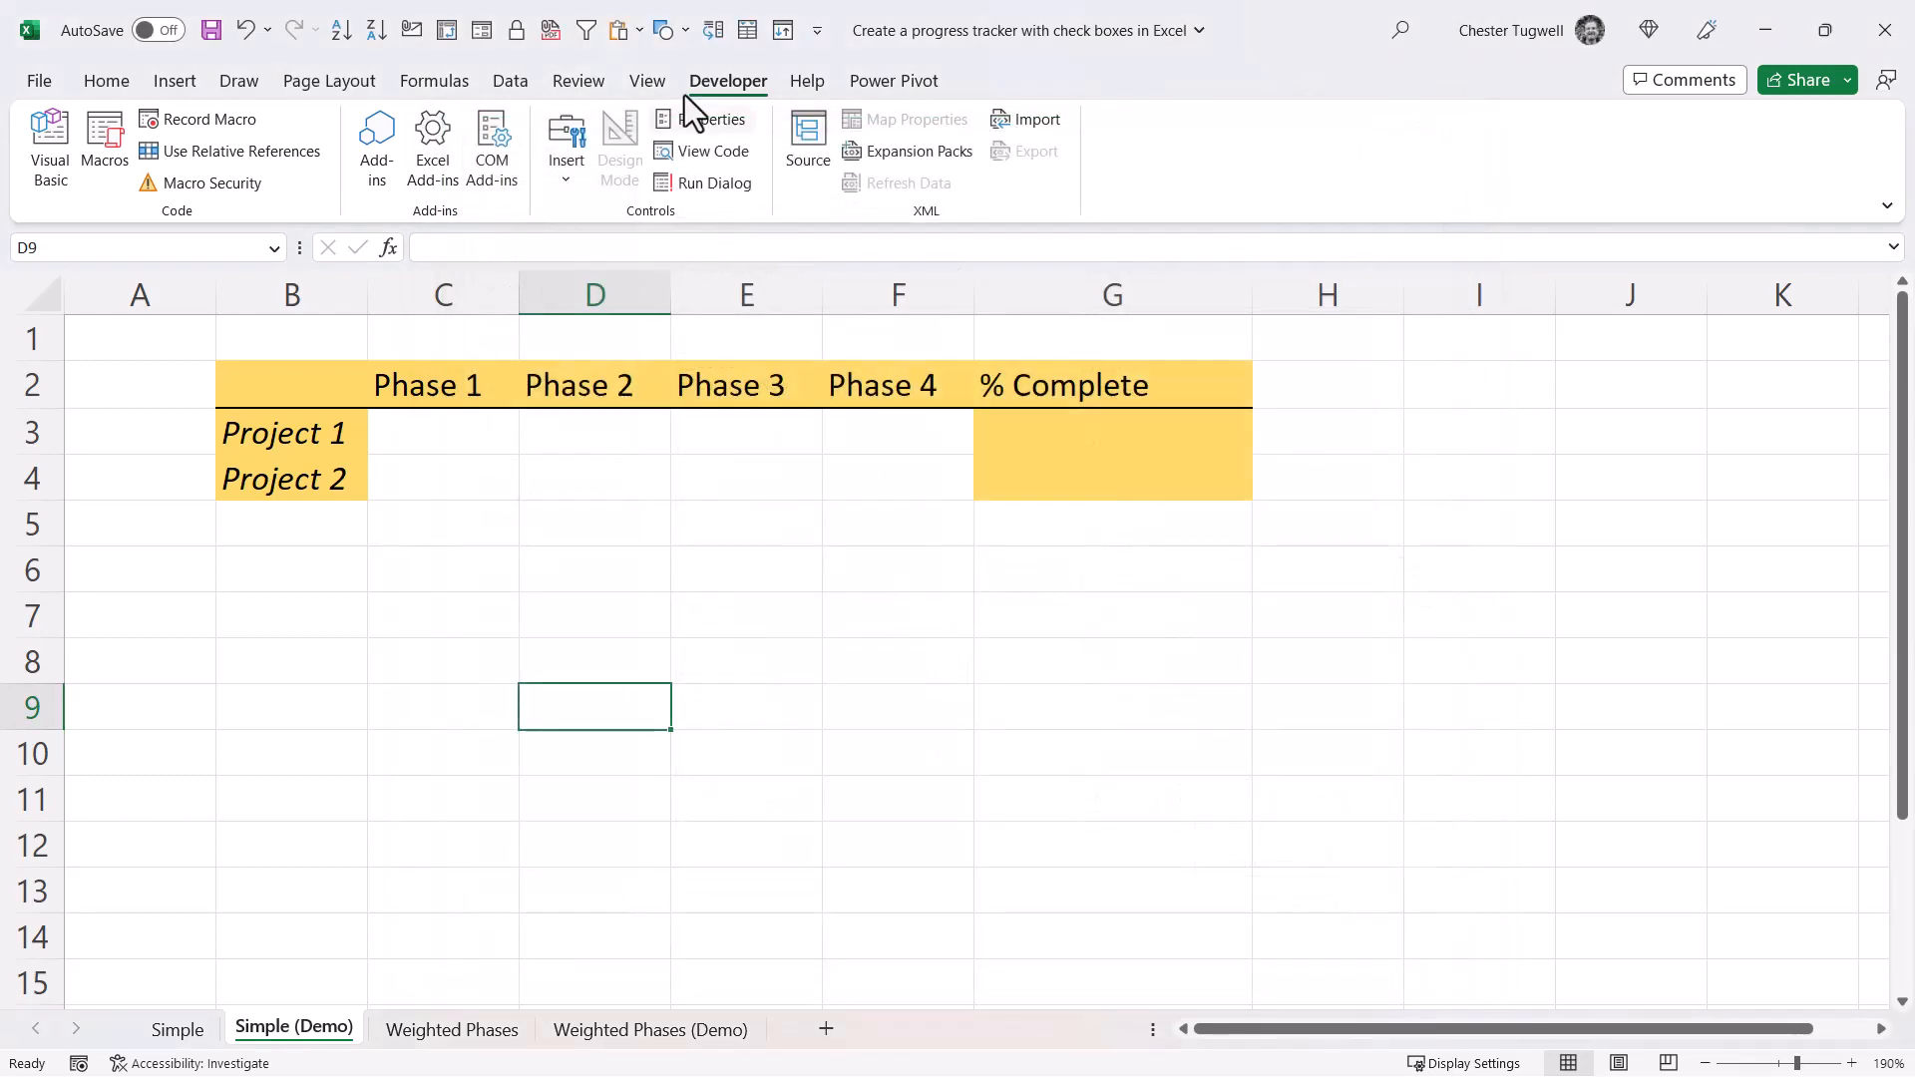
- Insert a Form Controls check box in Project 1's Phase 1 cell, C3
left_click(571, 177)
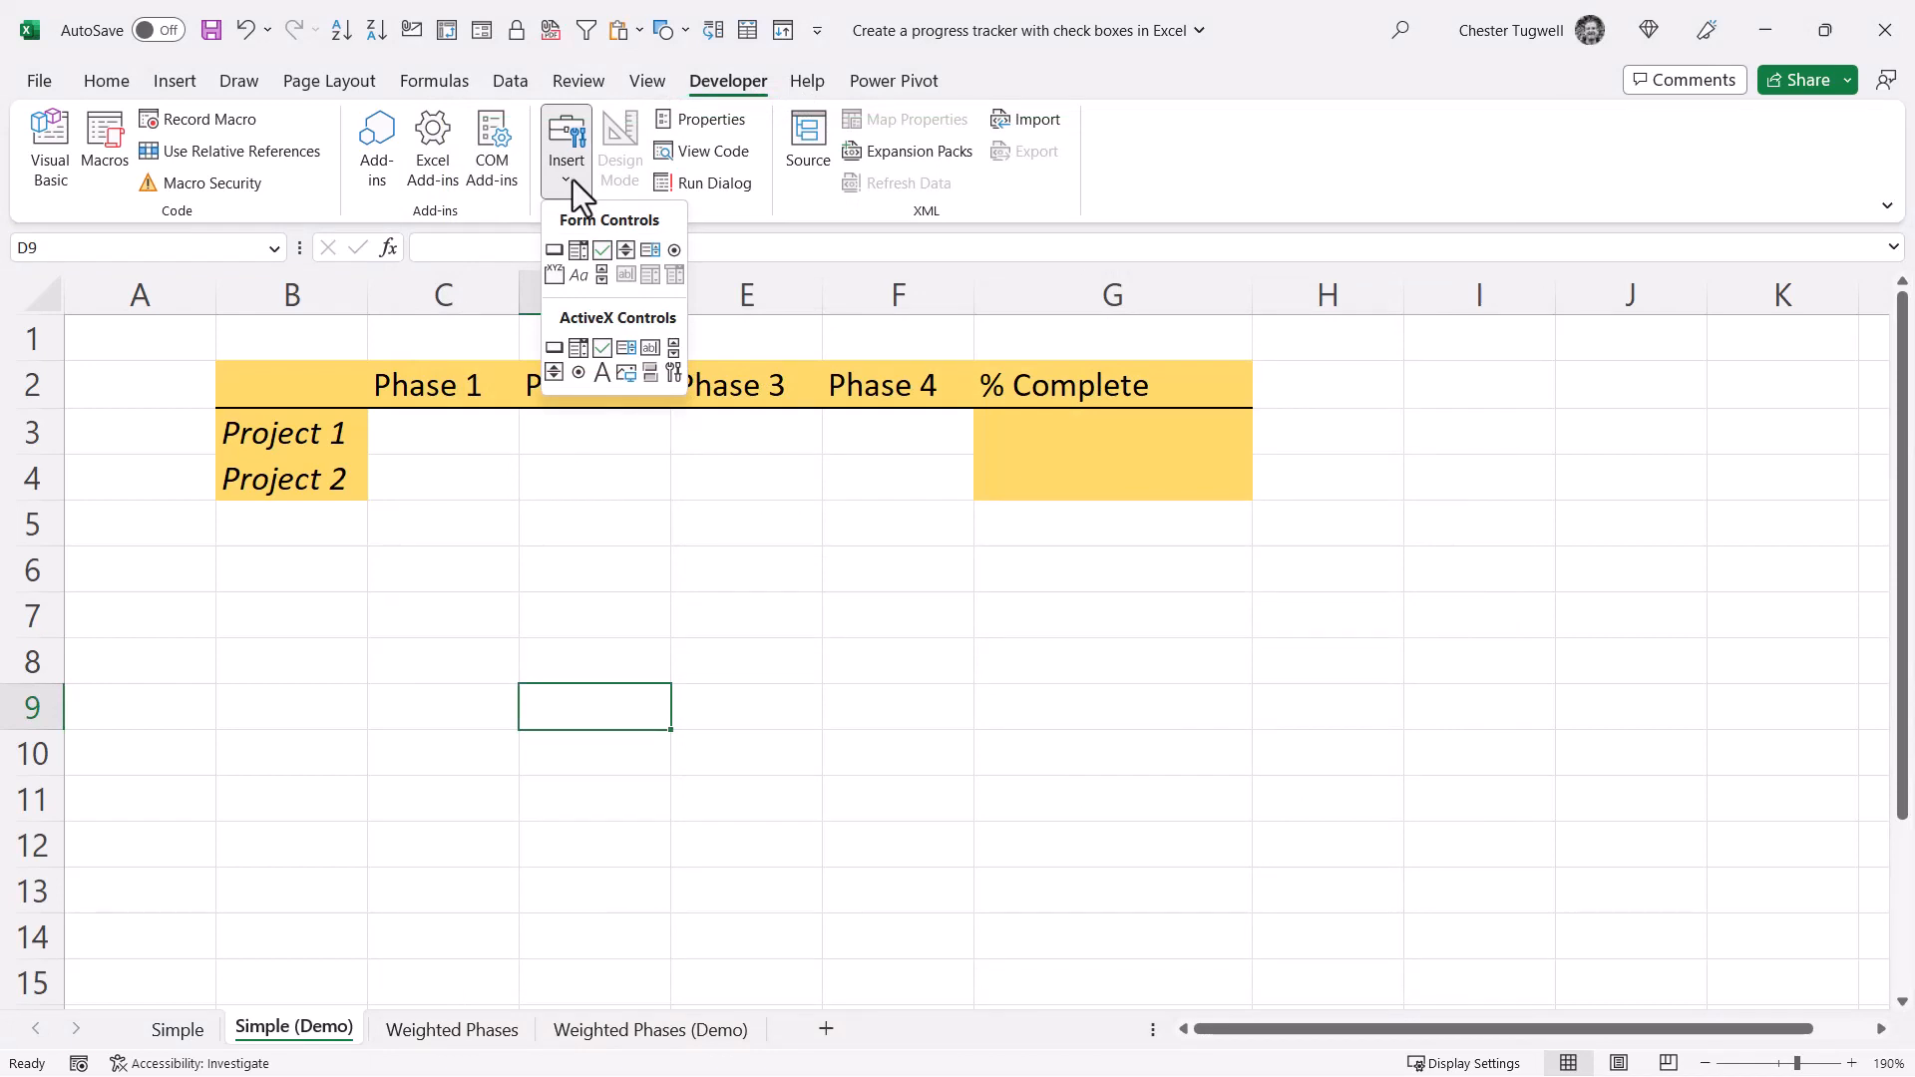
left_click(603, 251)
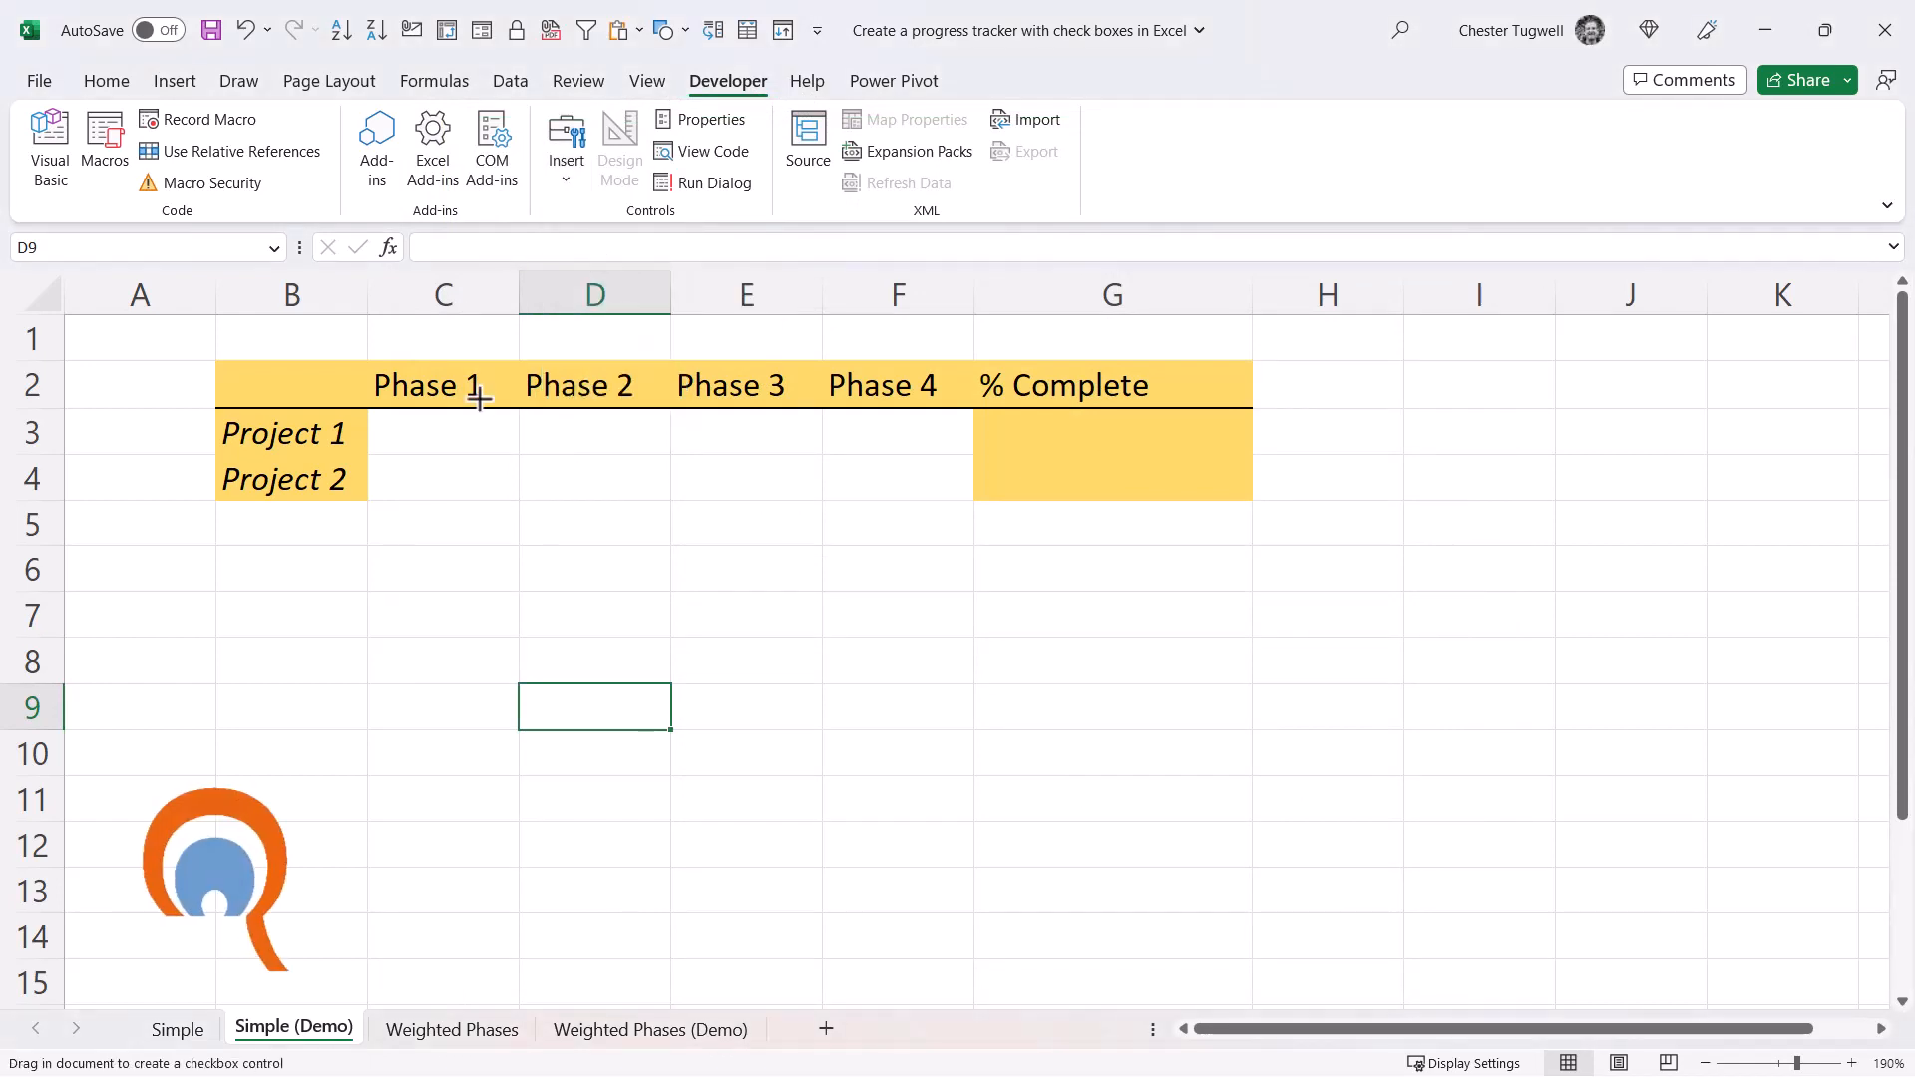
left_click(388, 420)
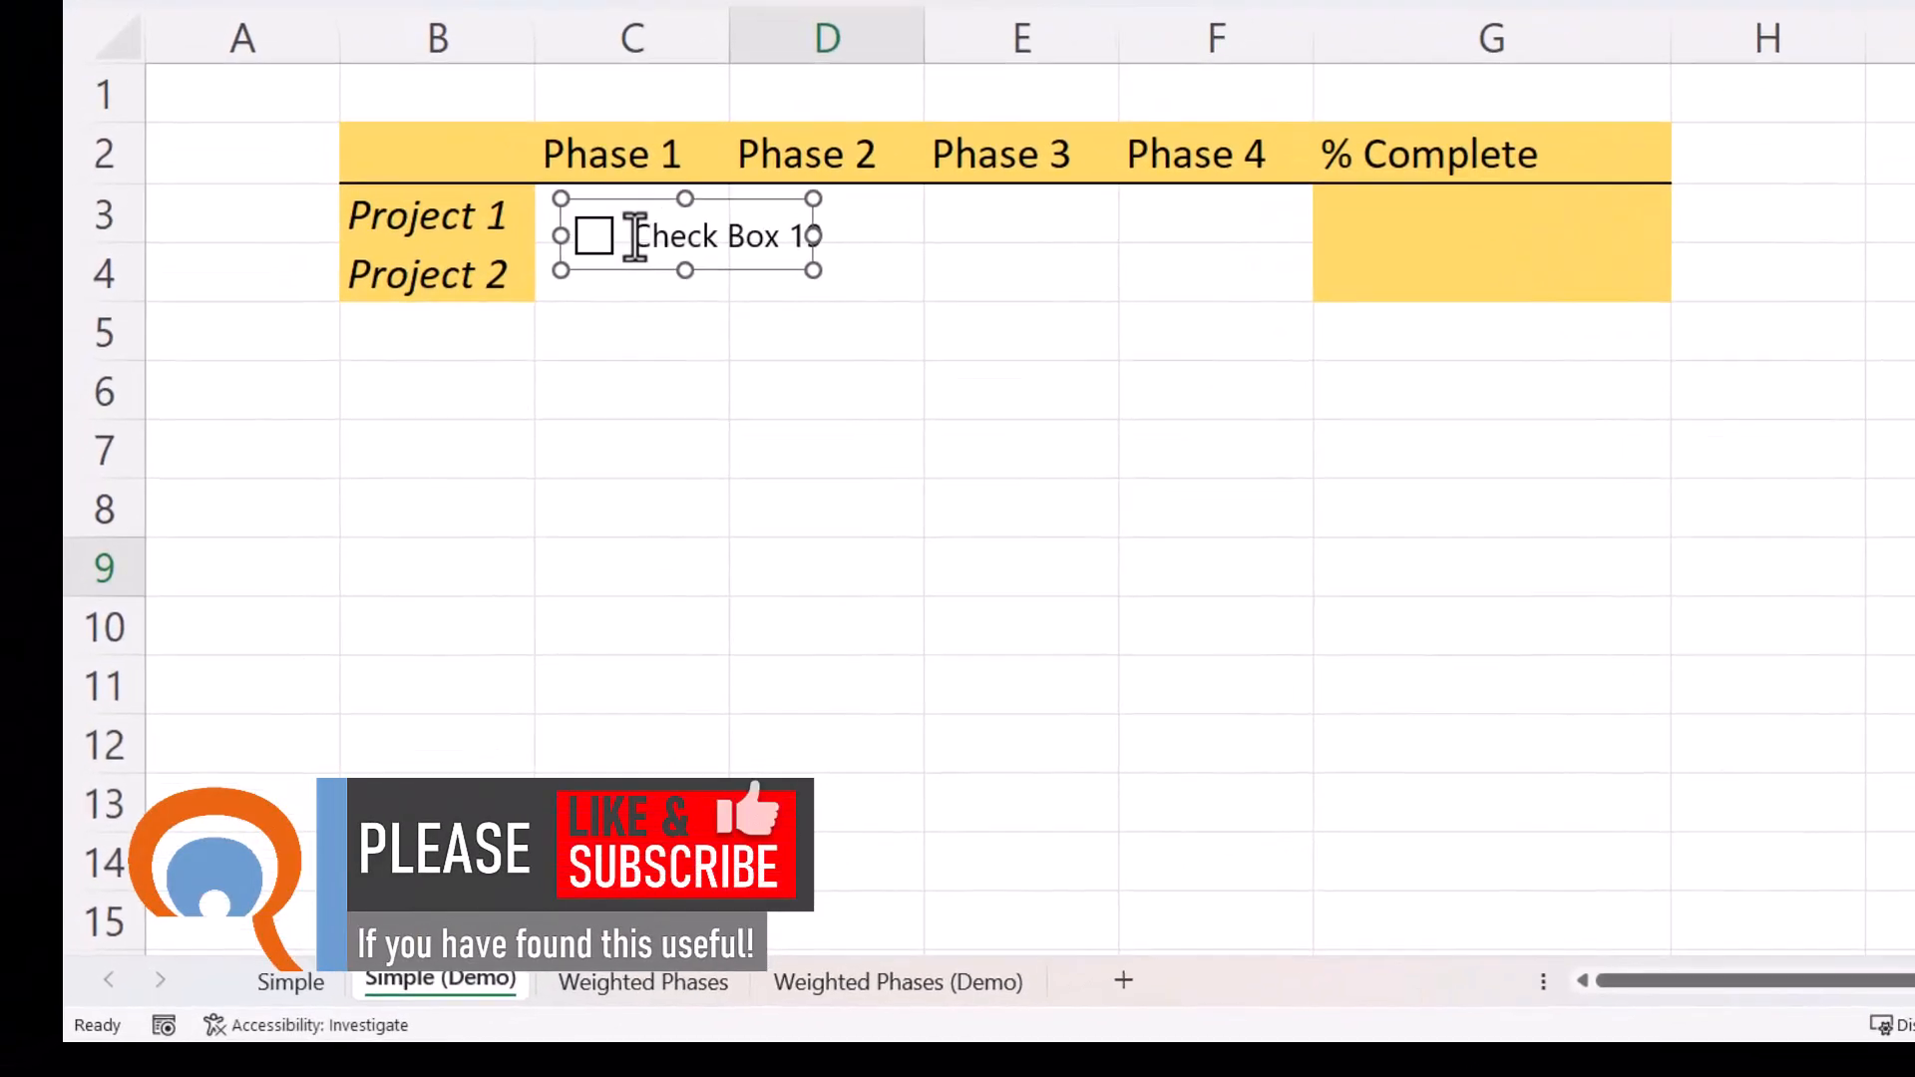
- Delete the check box's label text and shrink the control to fit inside cell C3
left_click(445, 449)
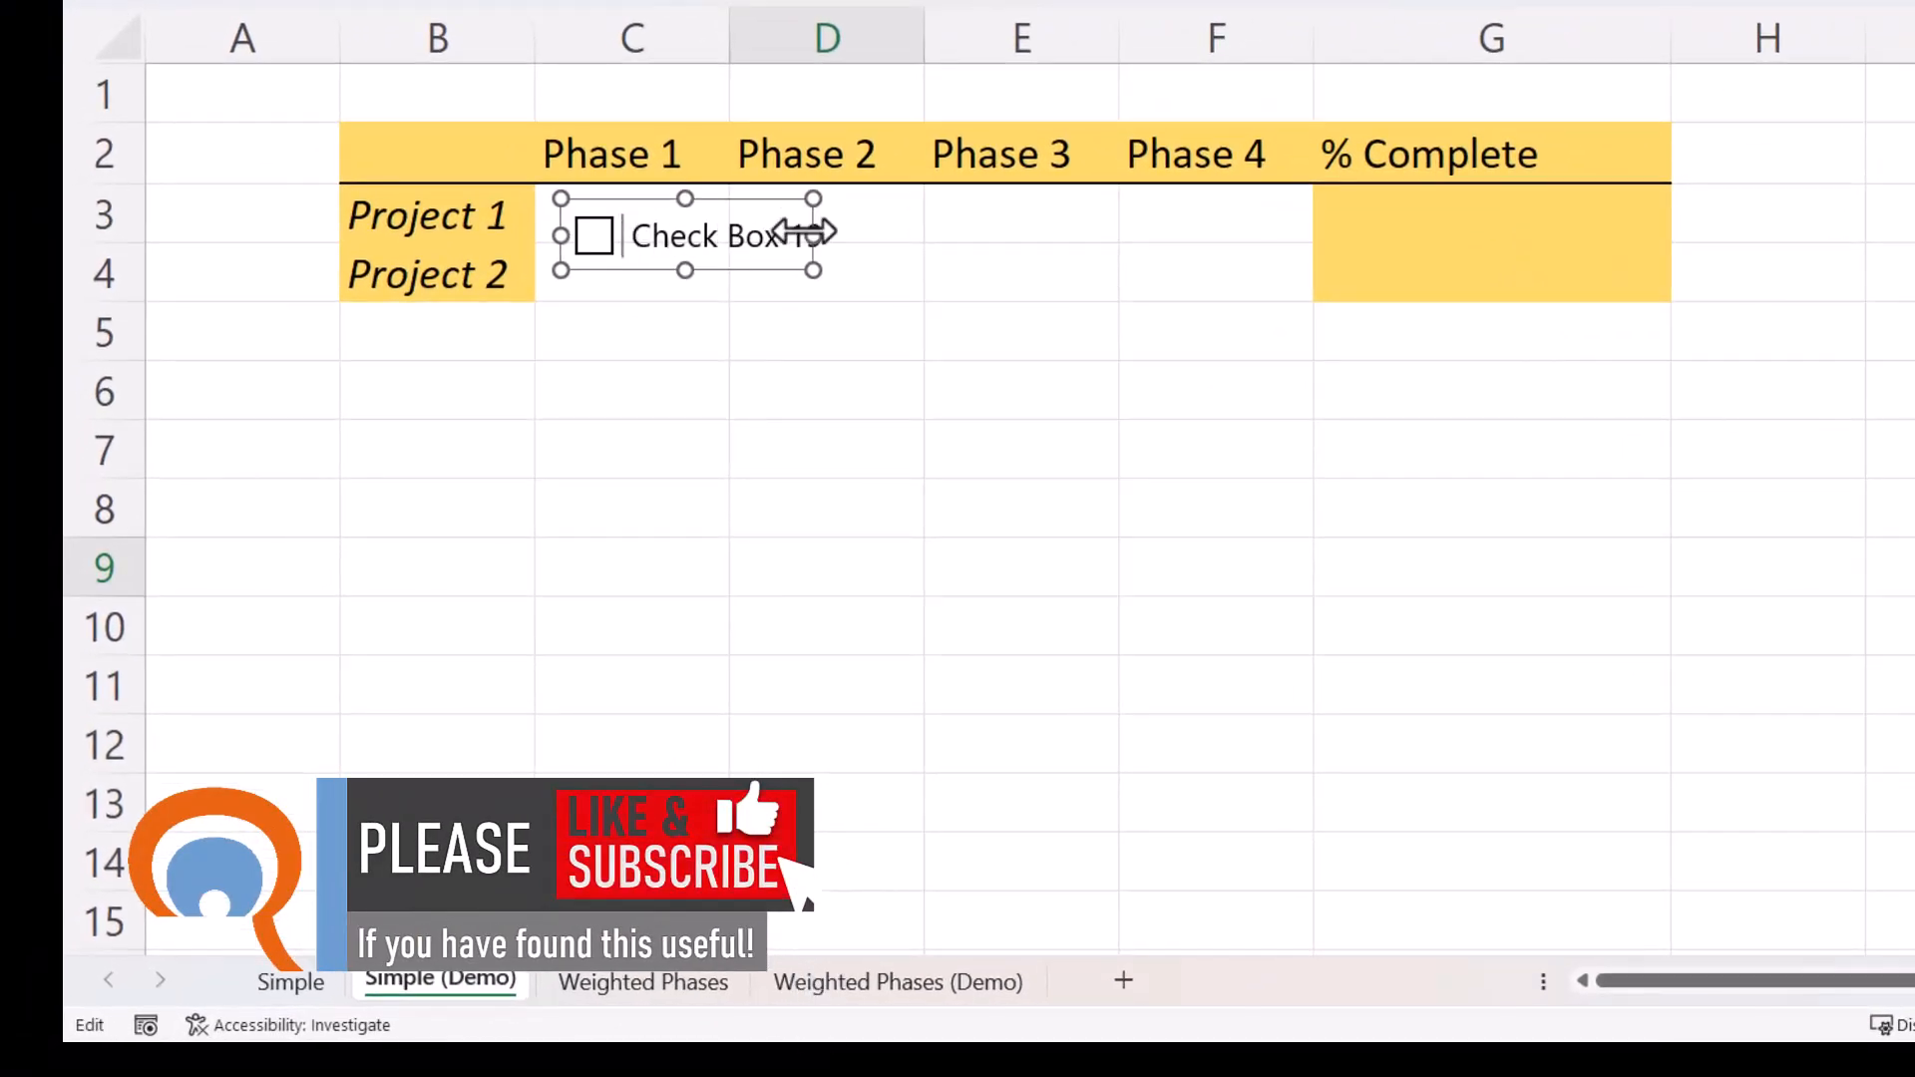
key("Delete")
key("Delete")
key("Delete")
key("Delete")
key("Delete")
key("Delete")
key("Delete")
key("Delete")
key("Delete")
key("Delete")
key("Delete")
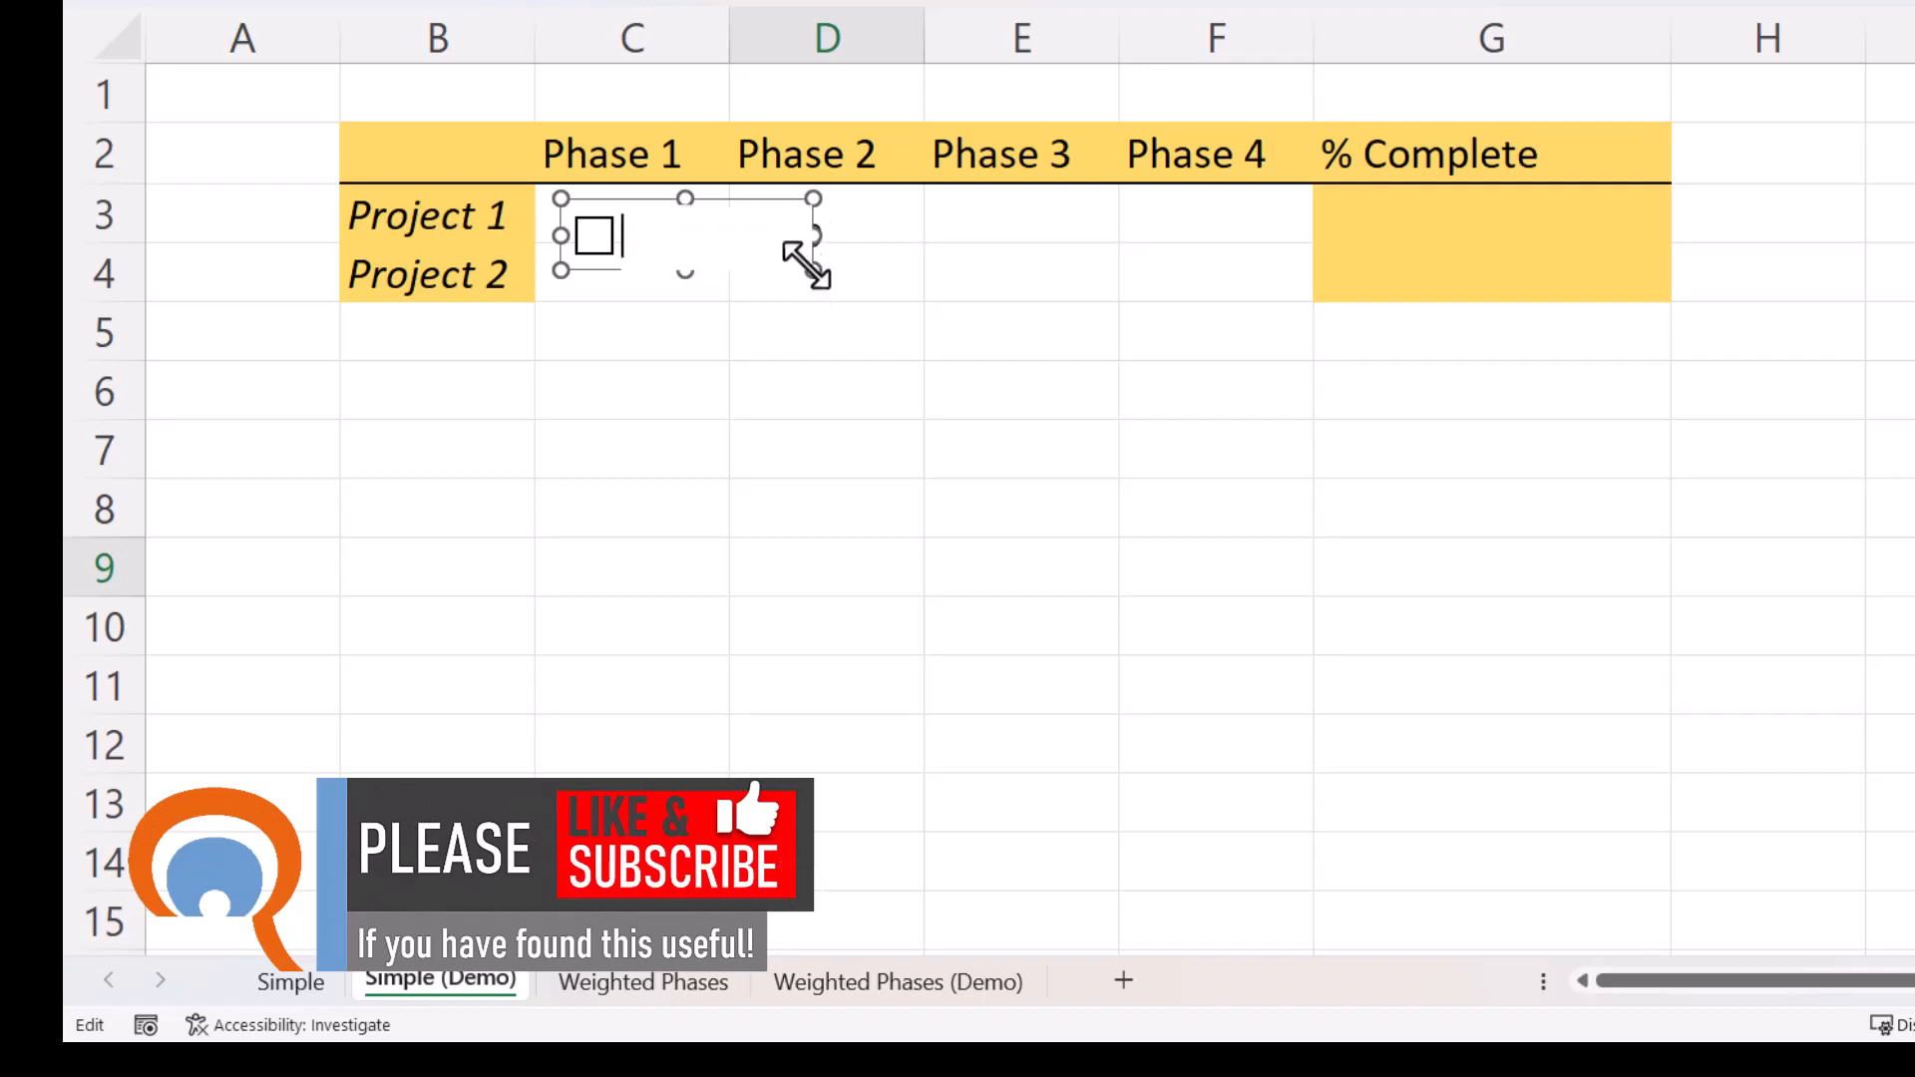
left_click_drag(804, 265, 618, 192)
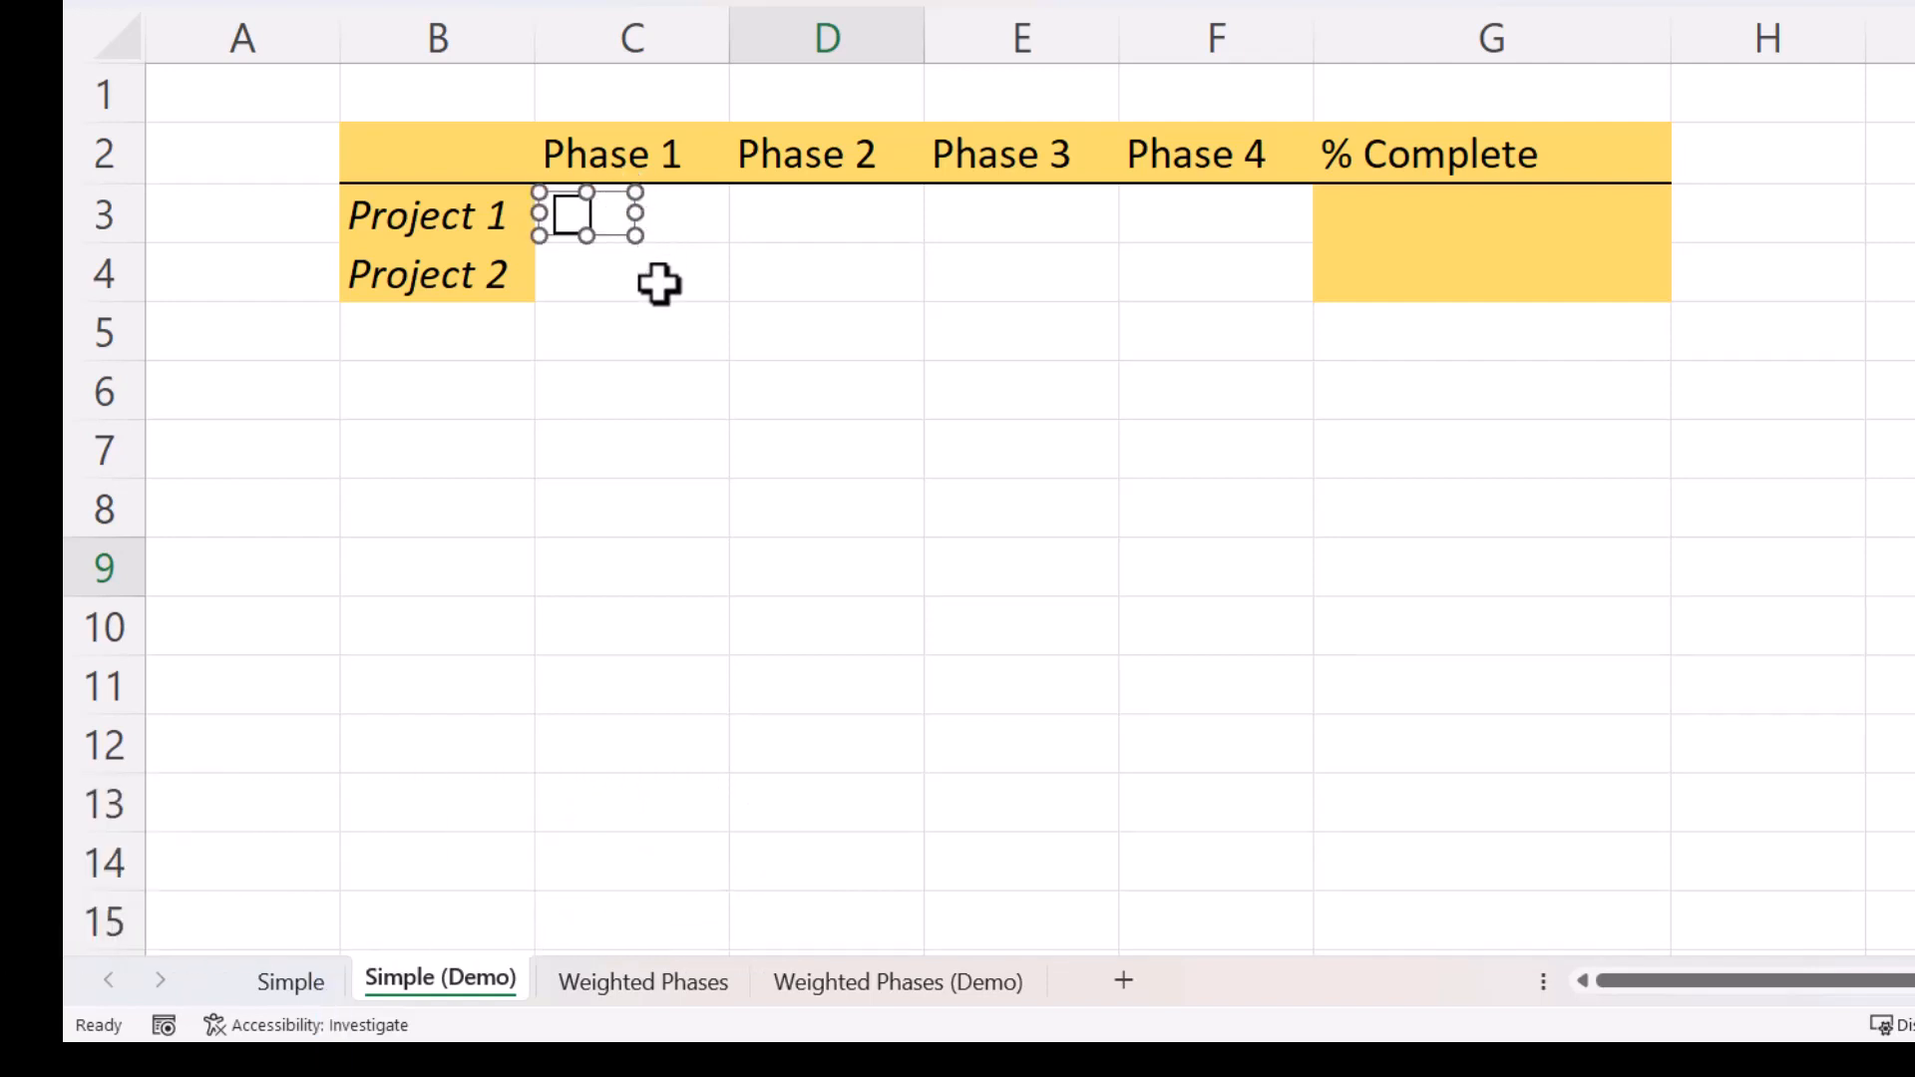
- Fill the check box from C3 across all four phases and down to Project 2, covering C3:F4
left_click(720, 237)
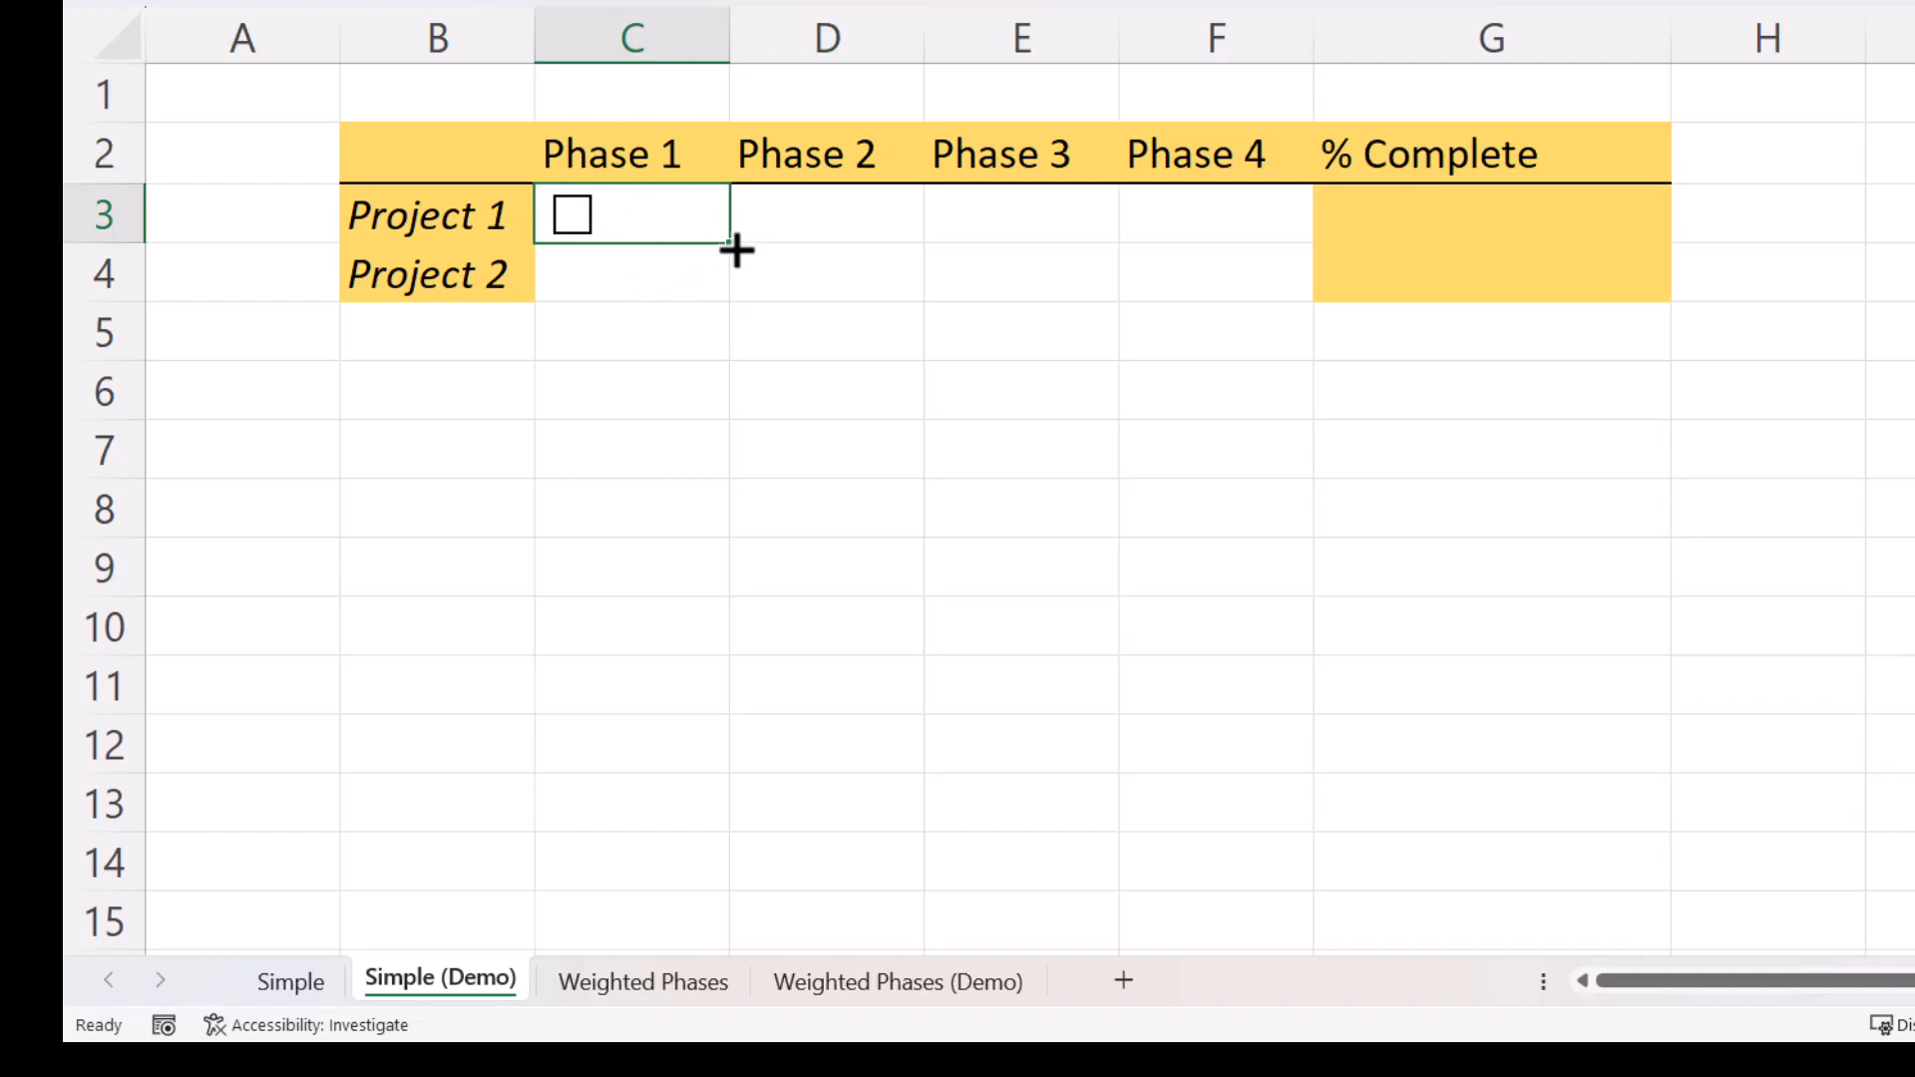
left_click_drag(736, 253, 1247, 283)
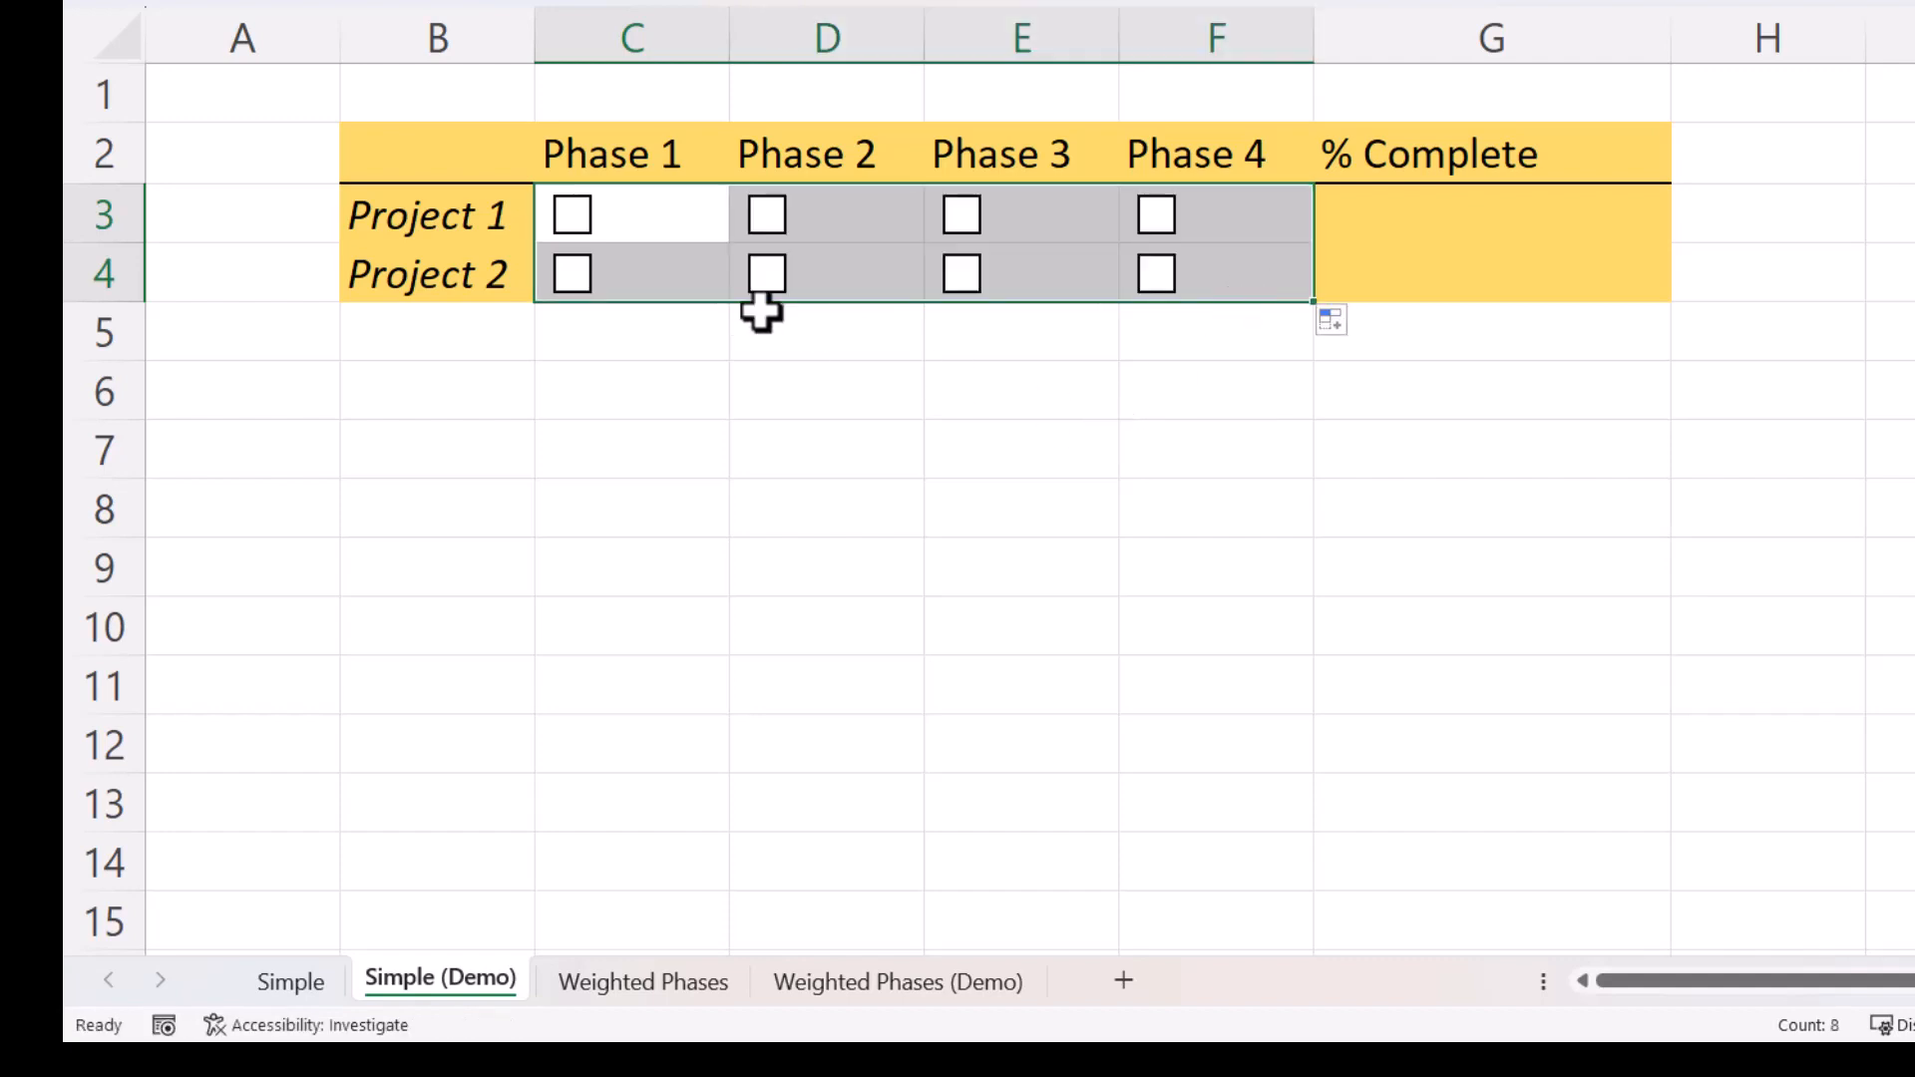
left_click(679, 376)
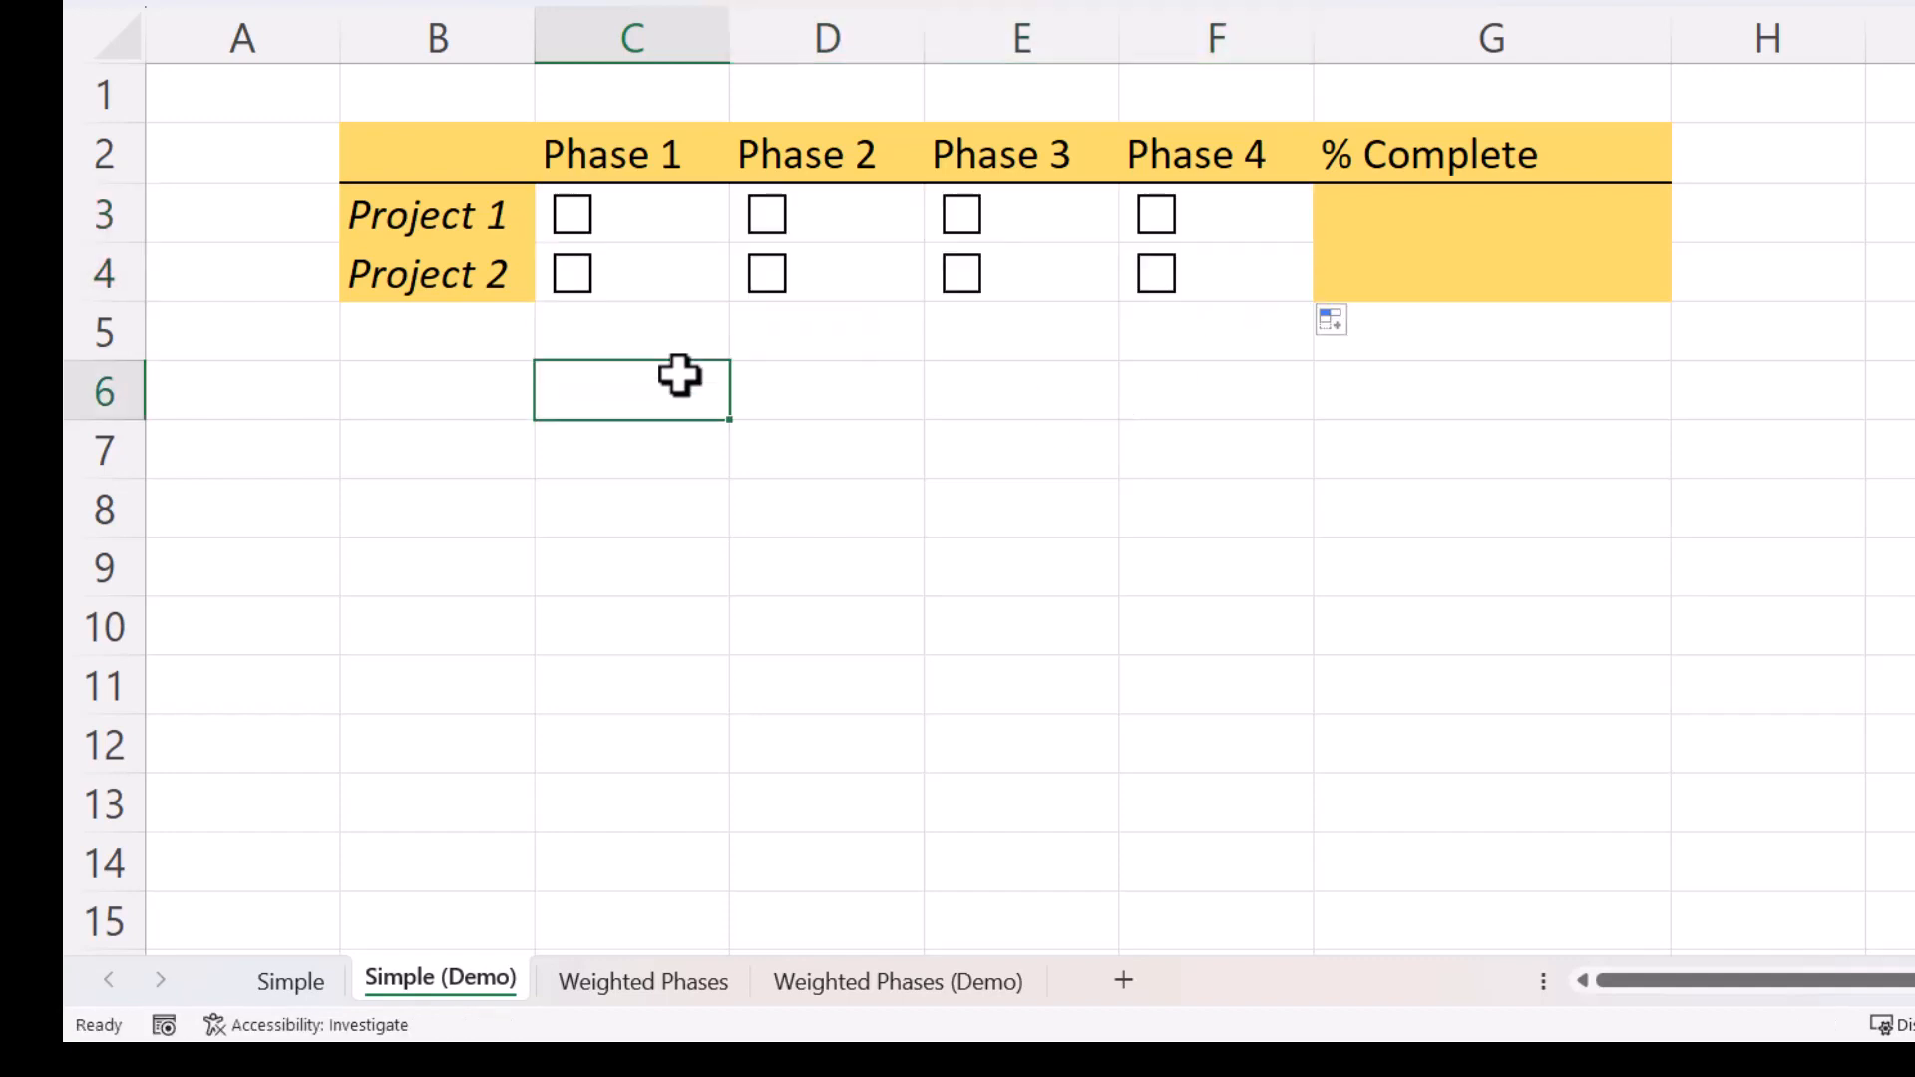
- Link the Project 1 Phase 1 check box to cell $C$3 and test the link by ticking and unticking it
right_click(579, 218)
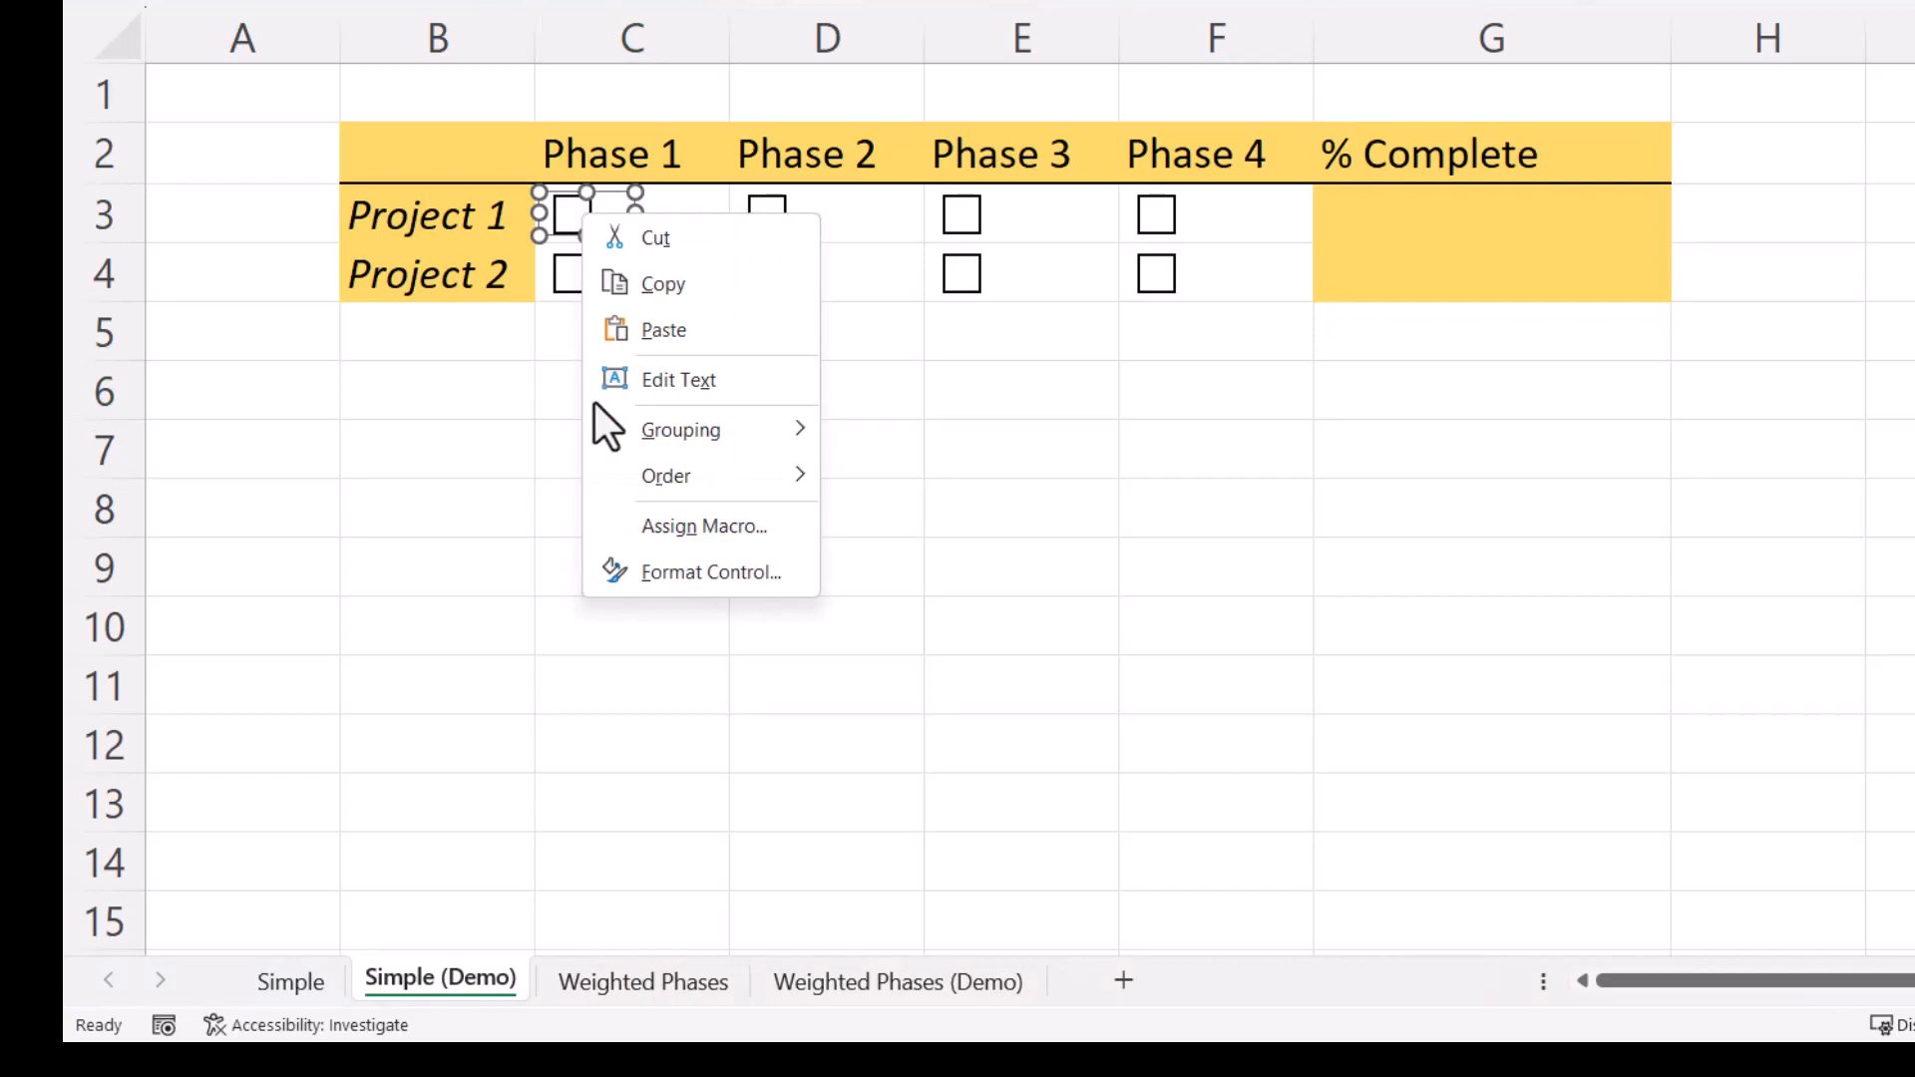
left_click(659, 566)
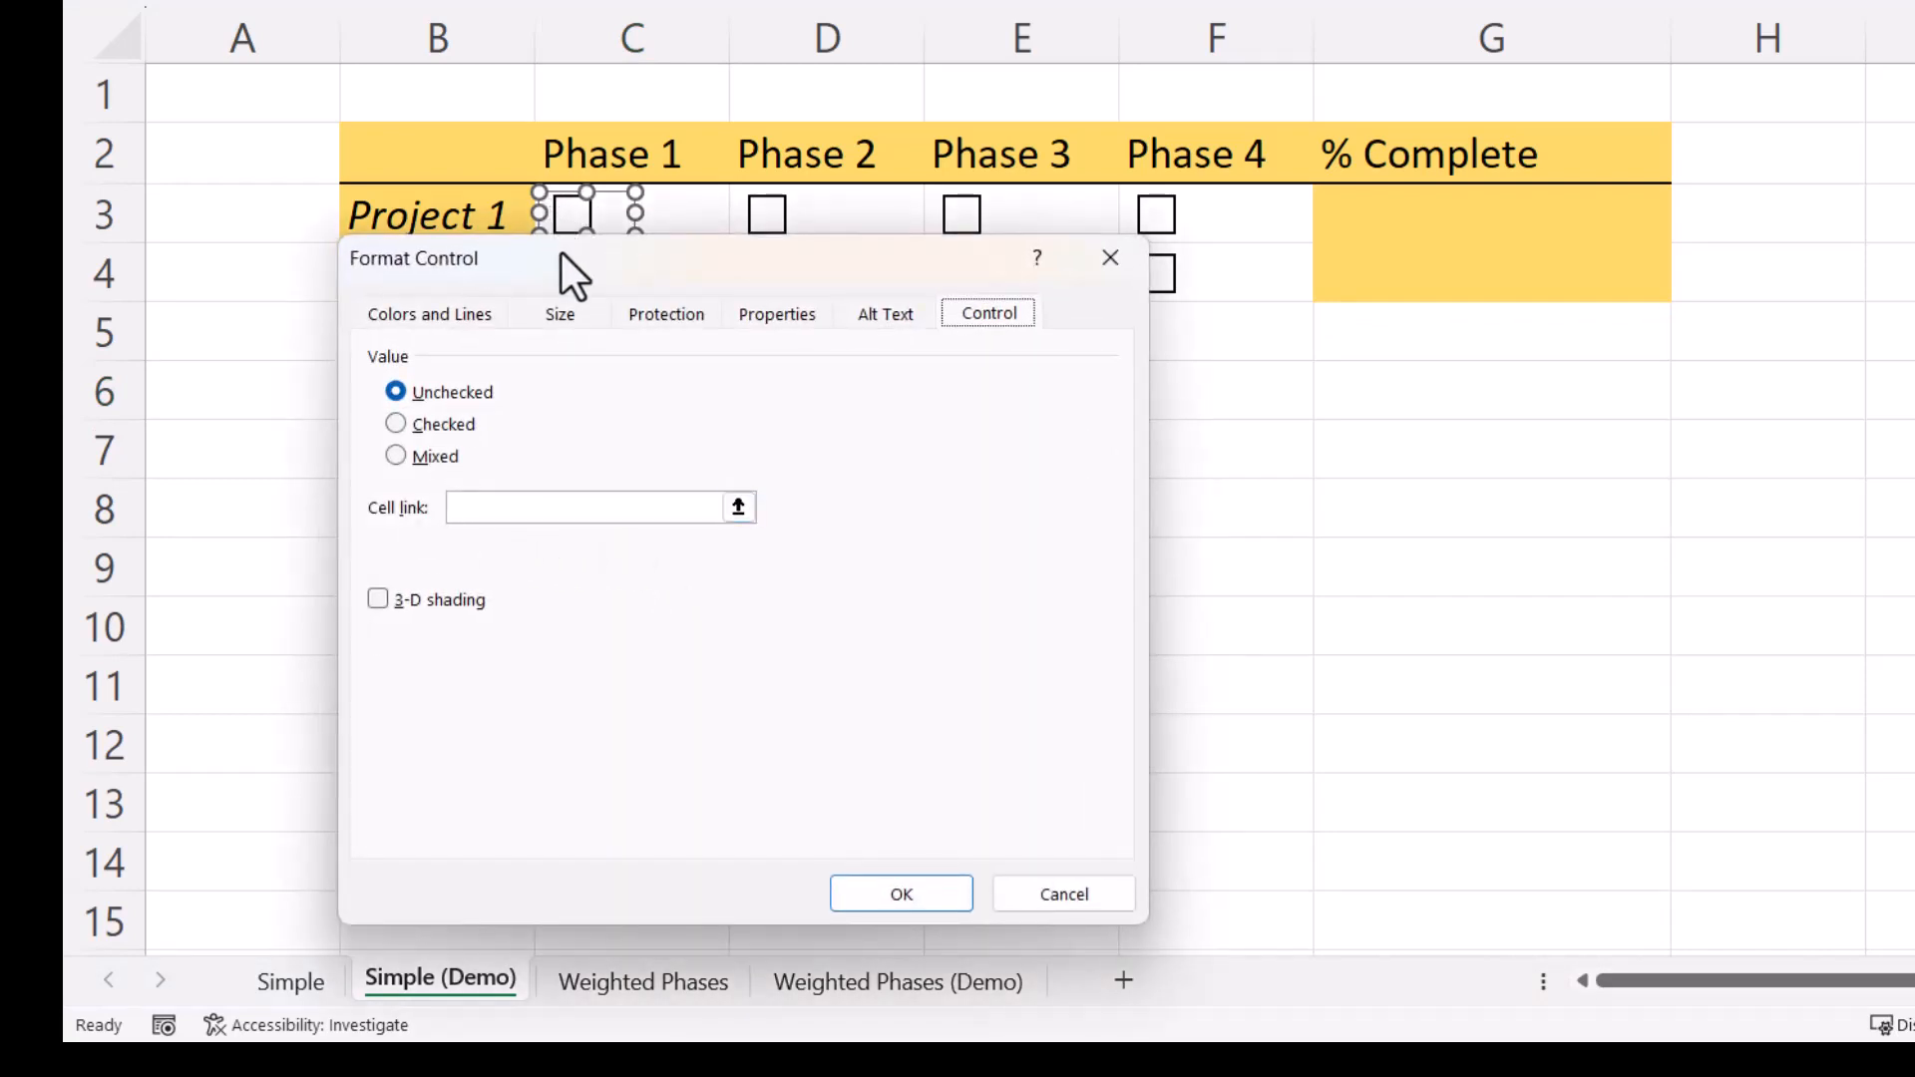
left_click_drag(561, 251, 601, 321)
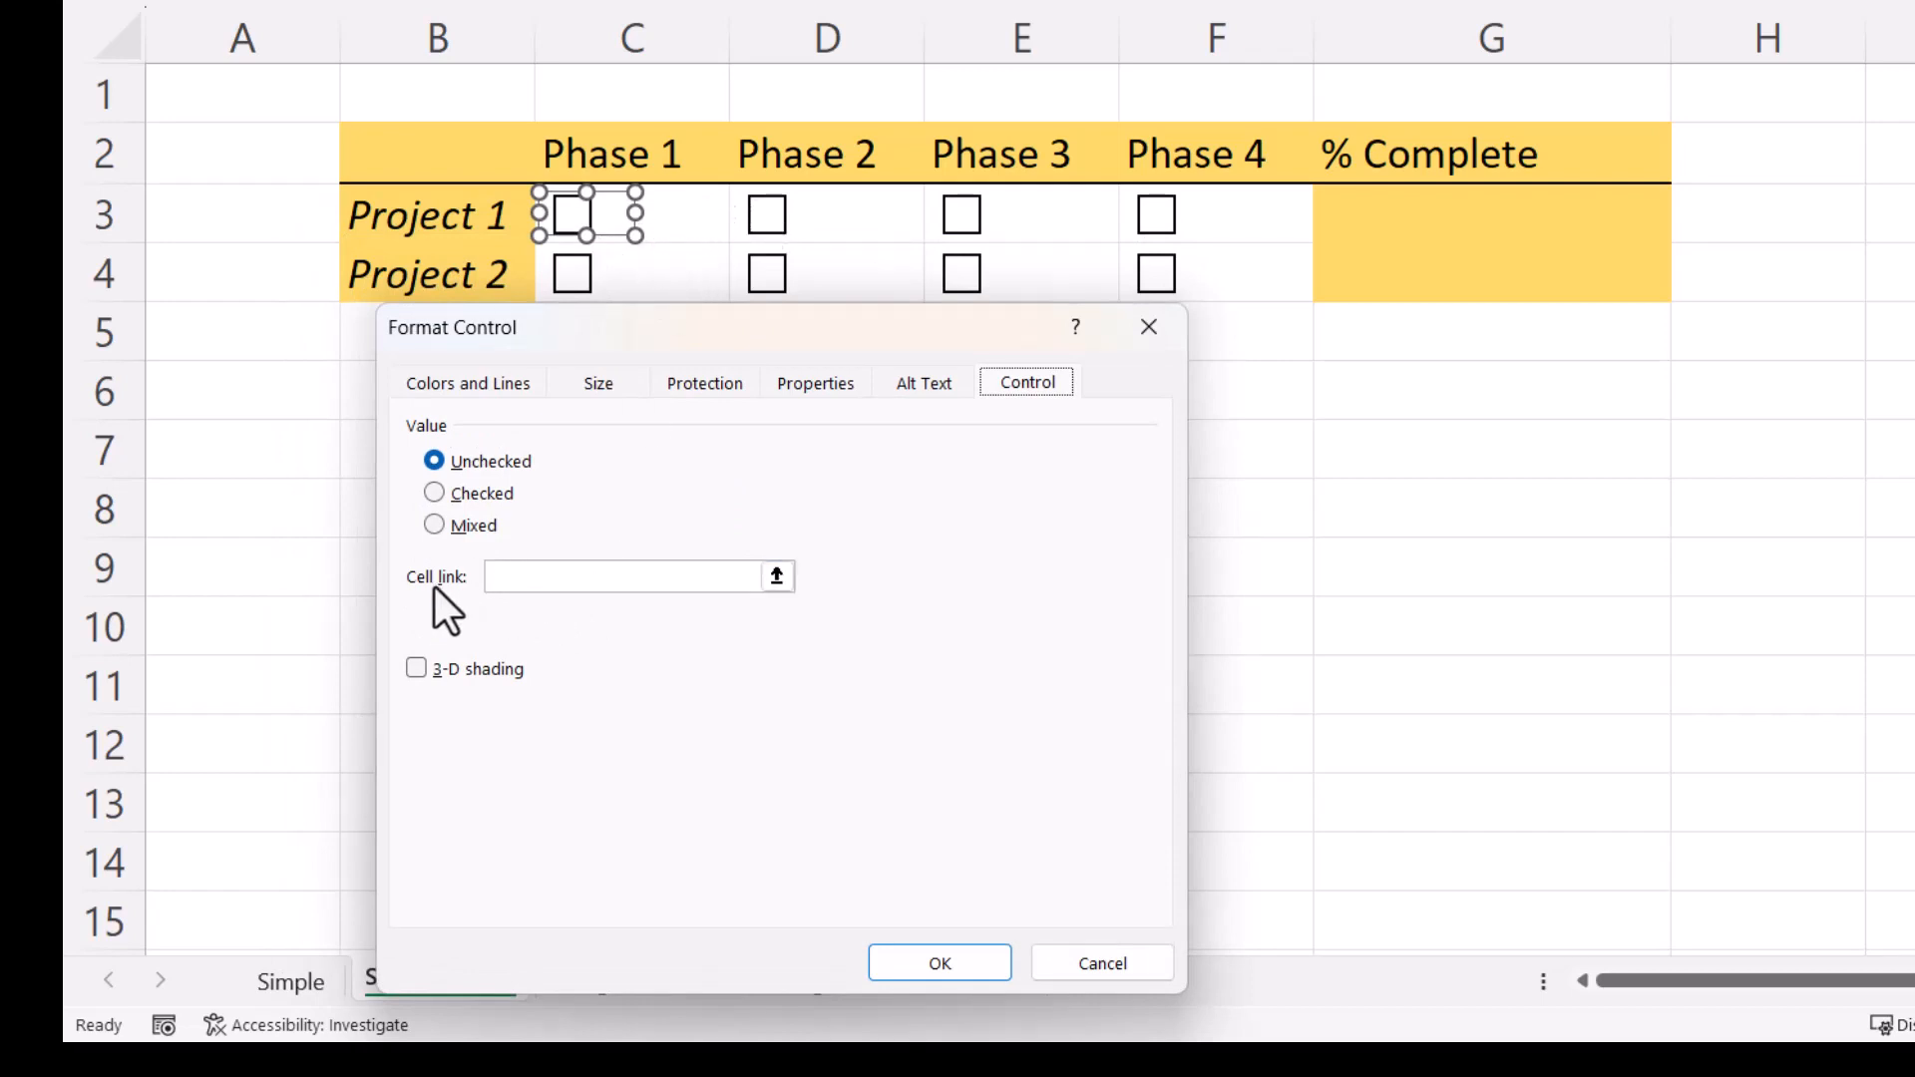
left_click(523, 578)
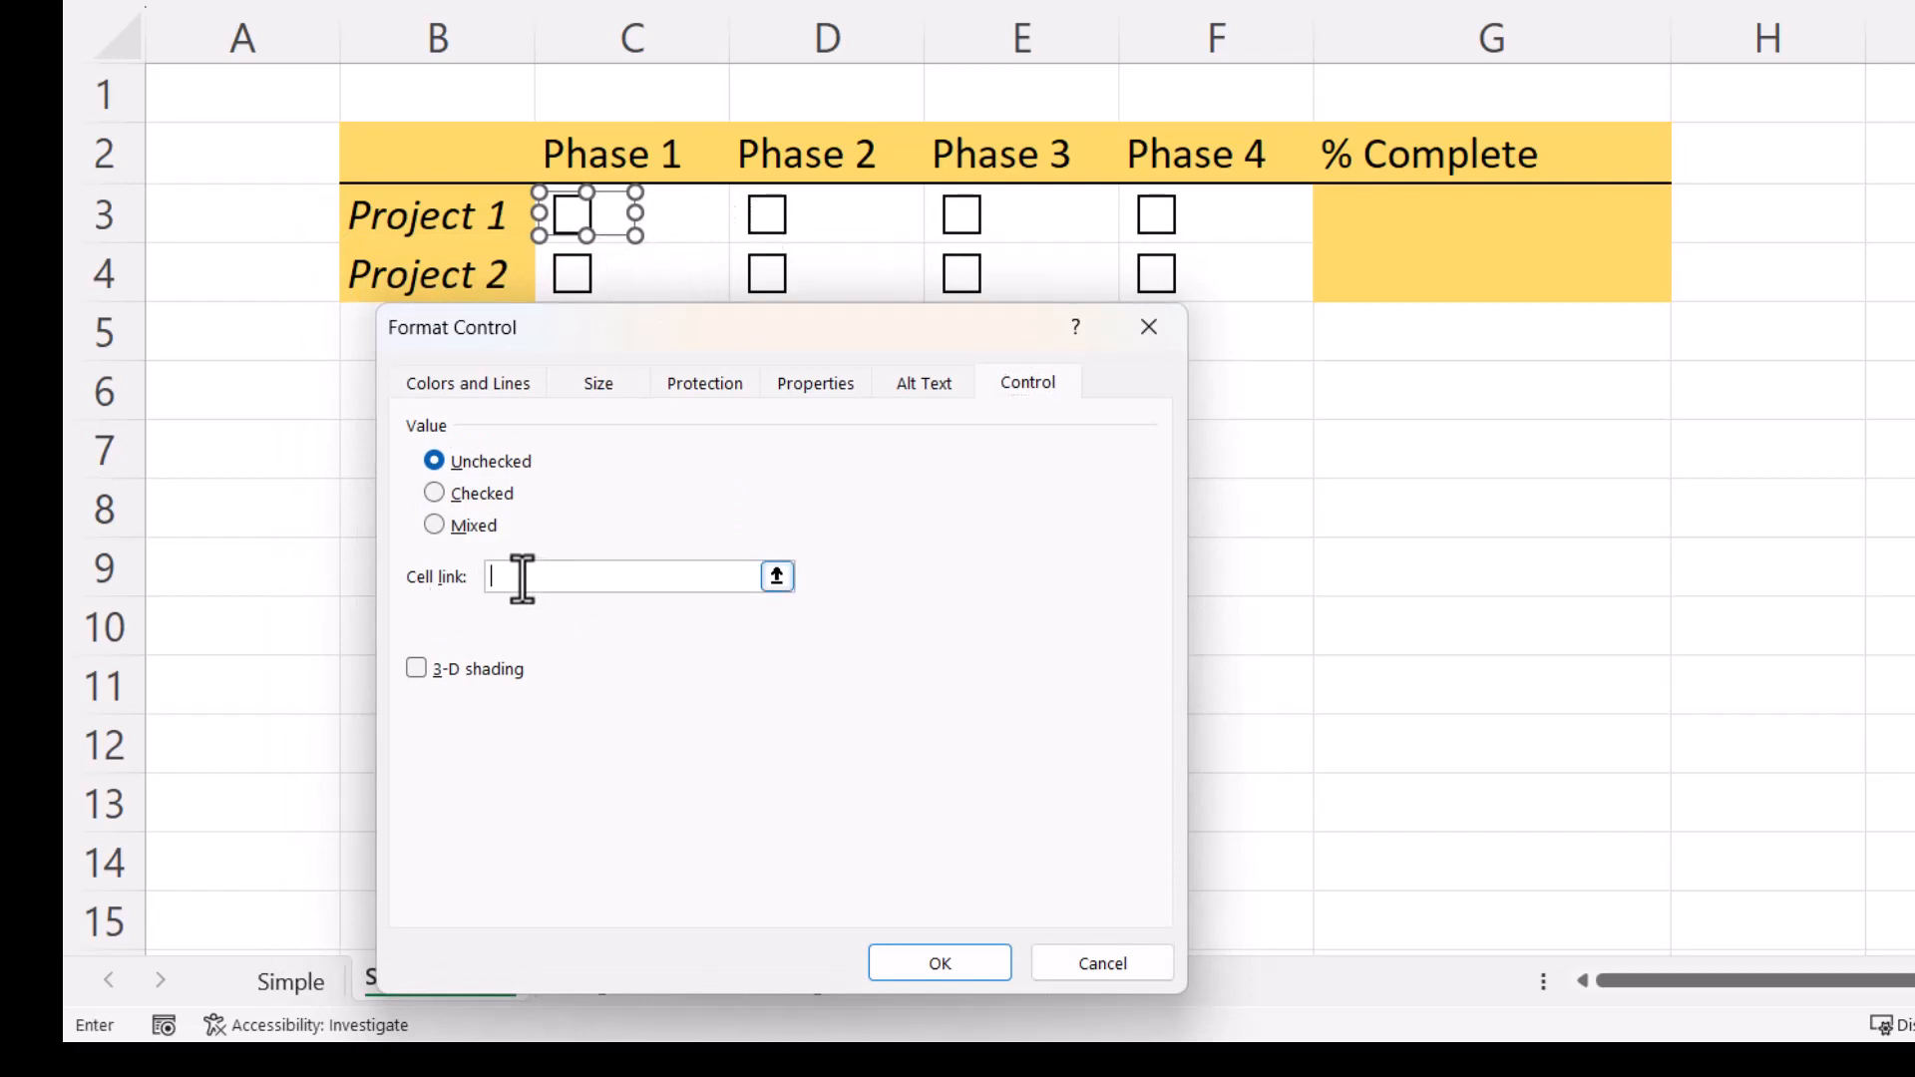
left_click(682, 209)
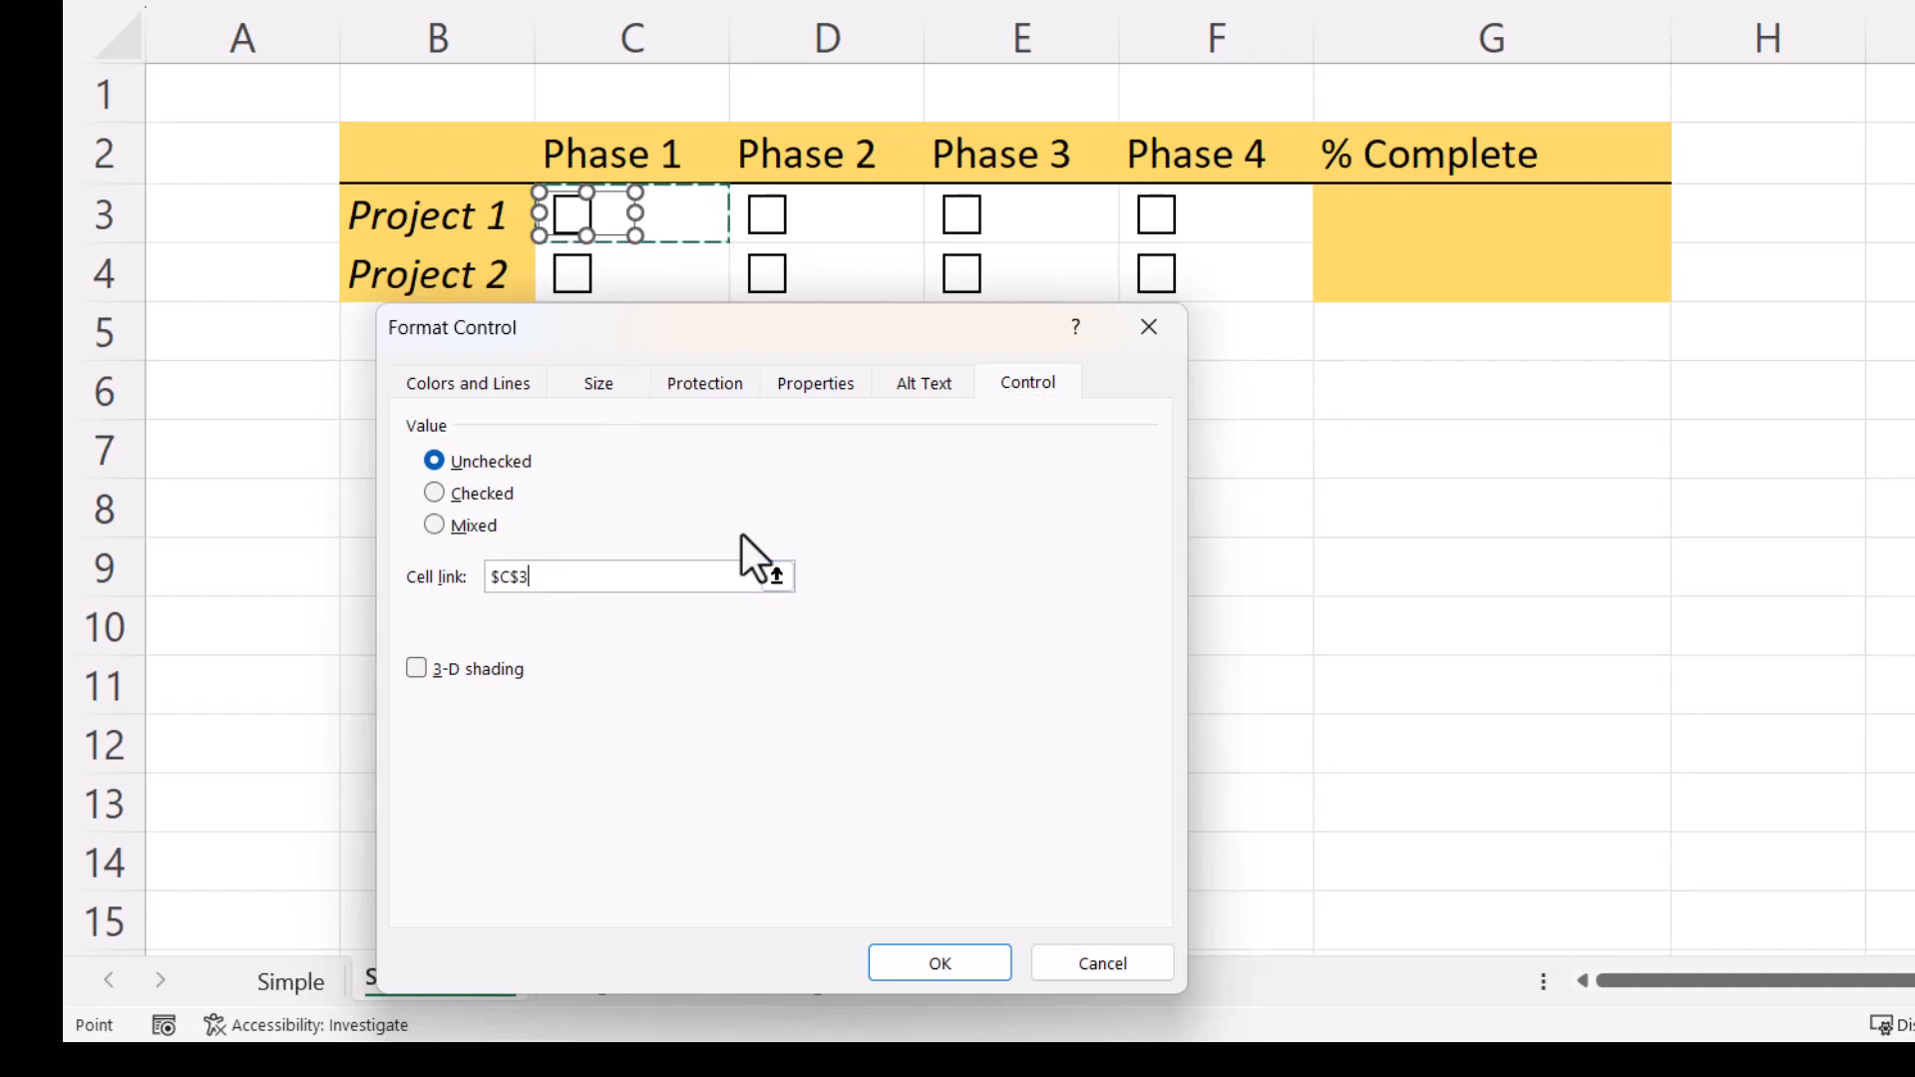
left_click(919, 963)
left_click(725, 518)
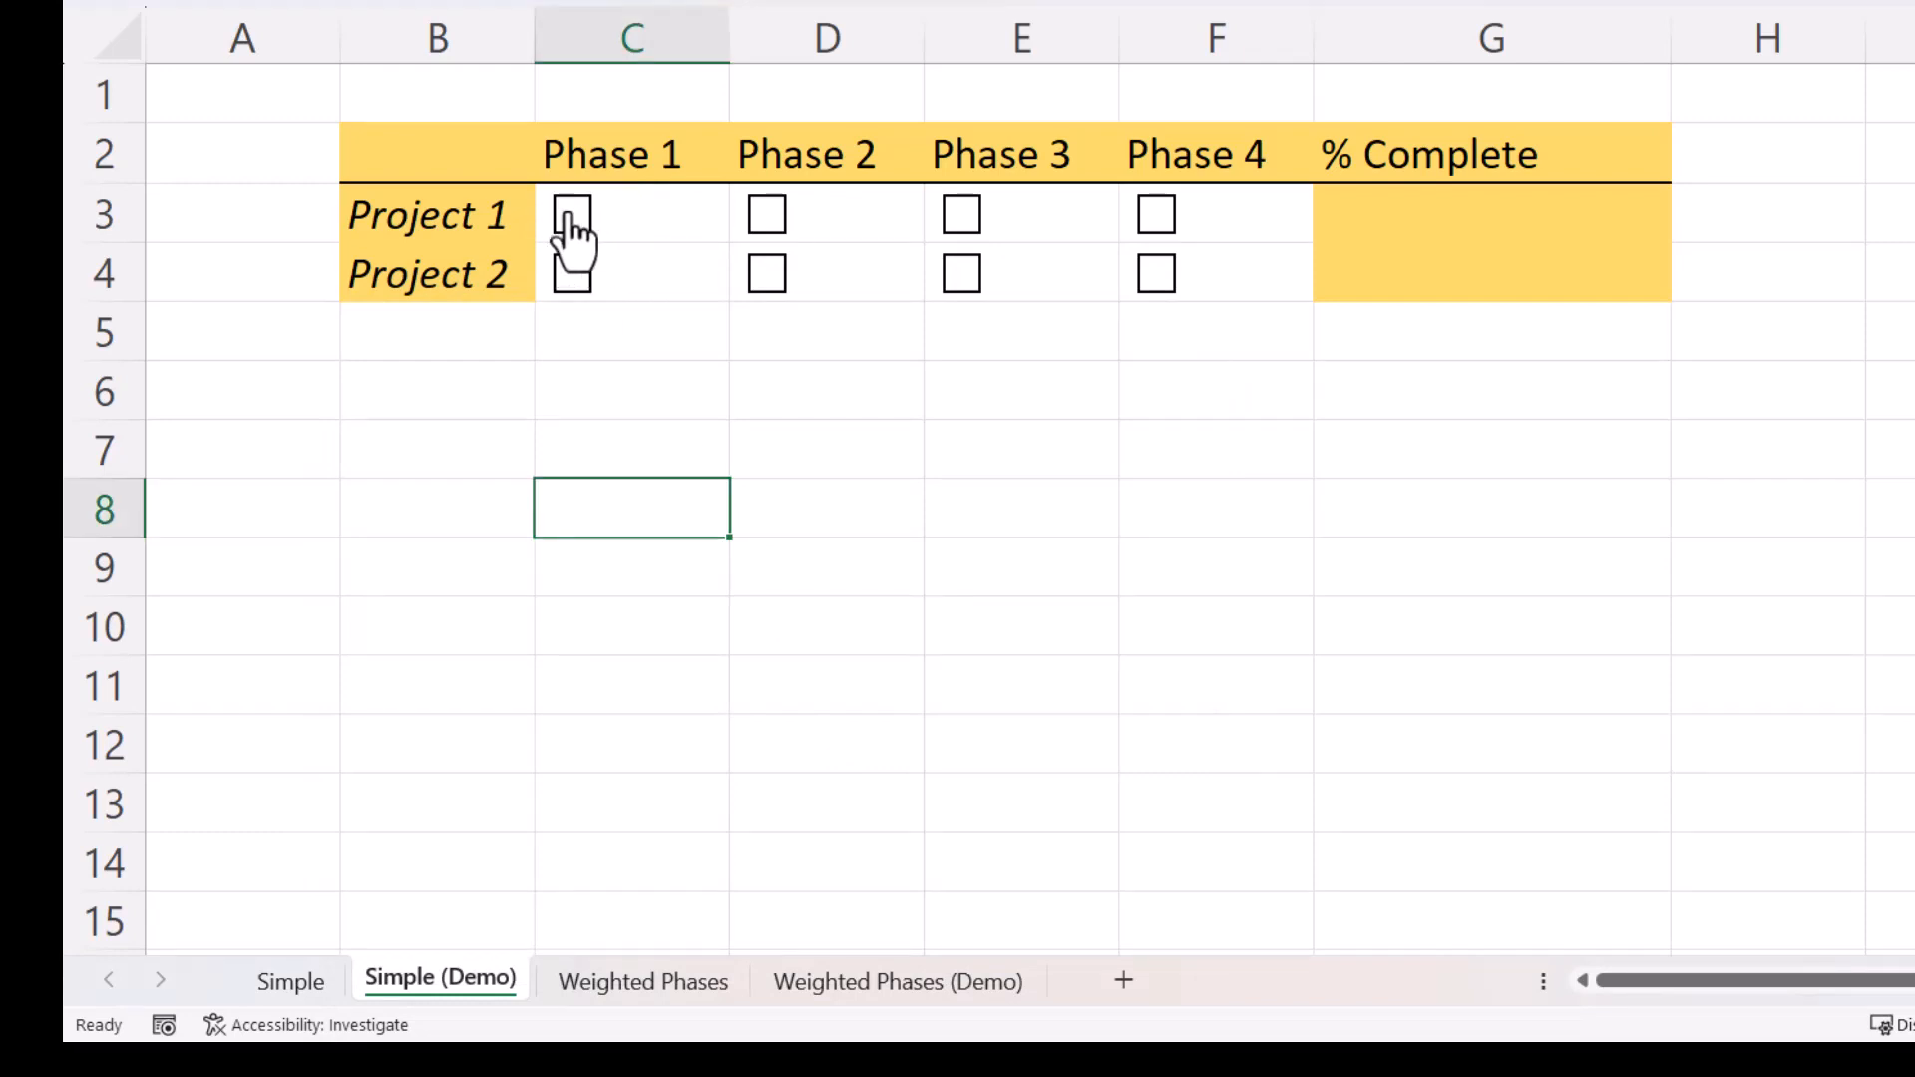
left_click(571, 224)
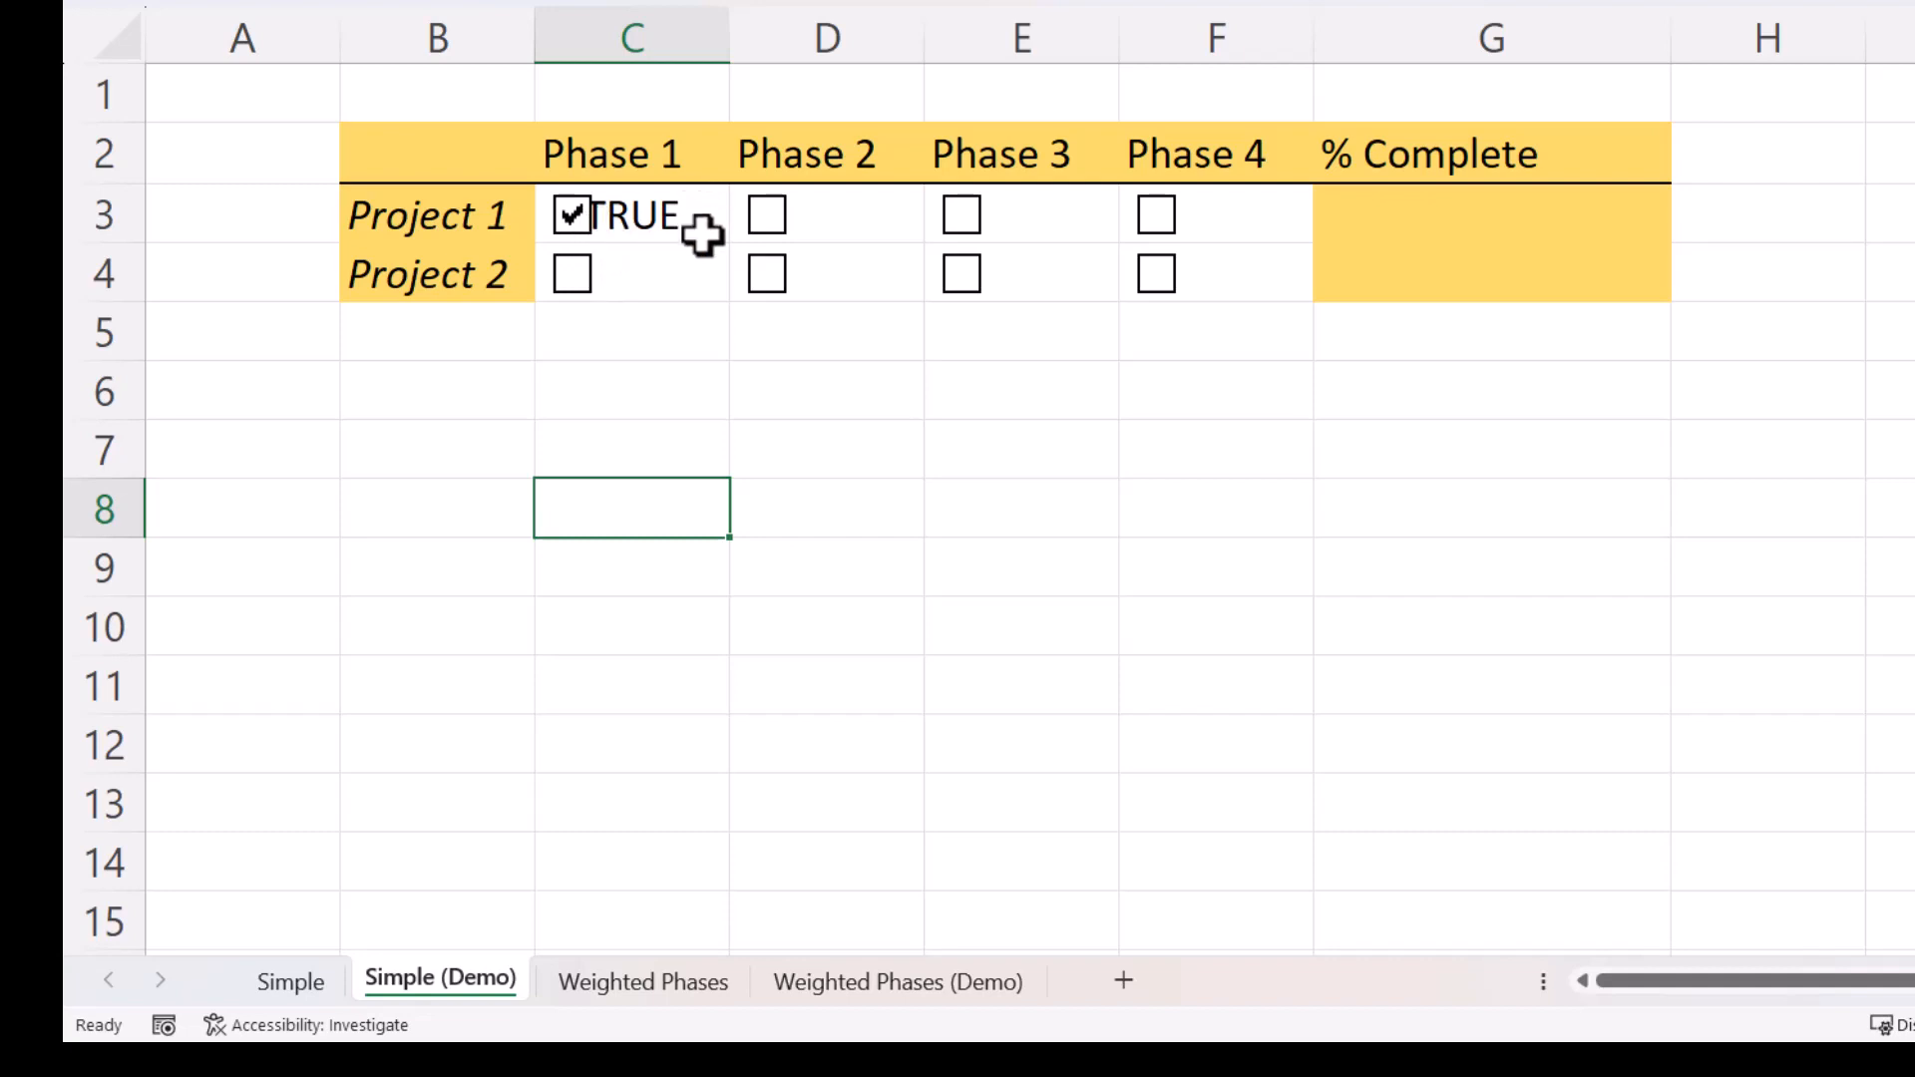
left_click(577, 226)
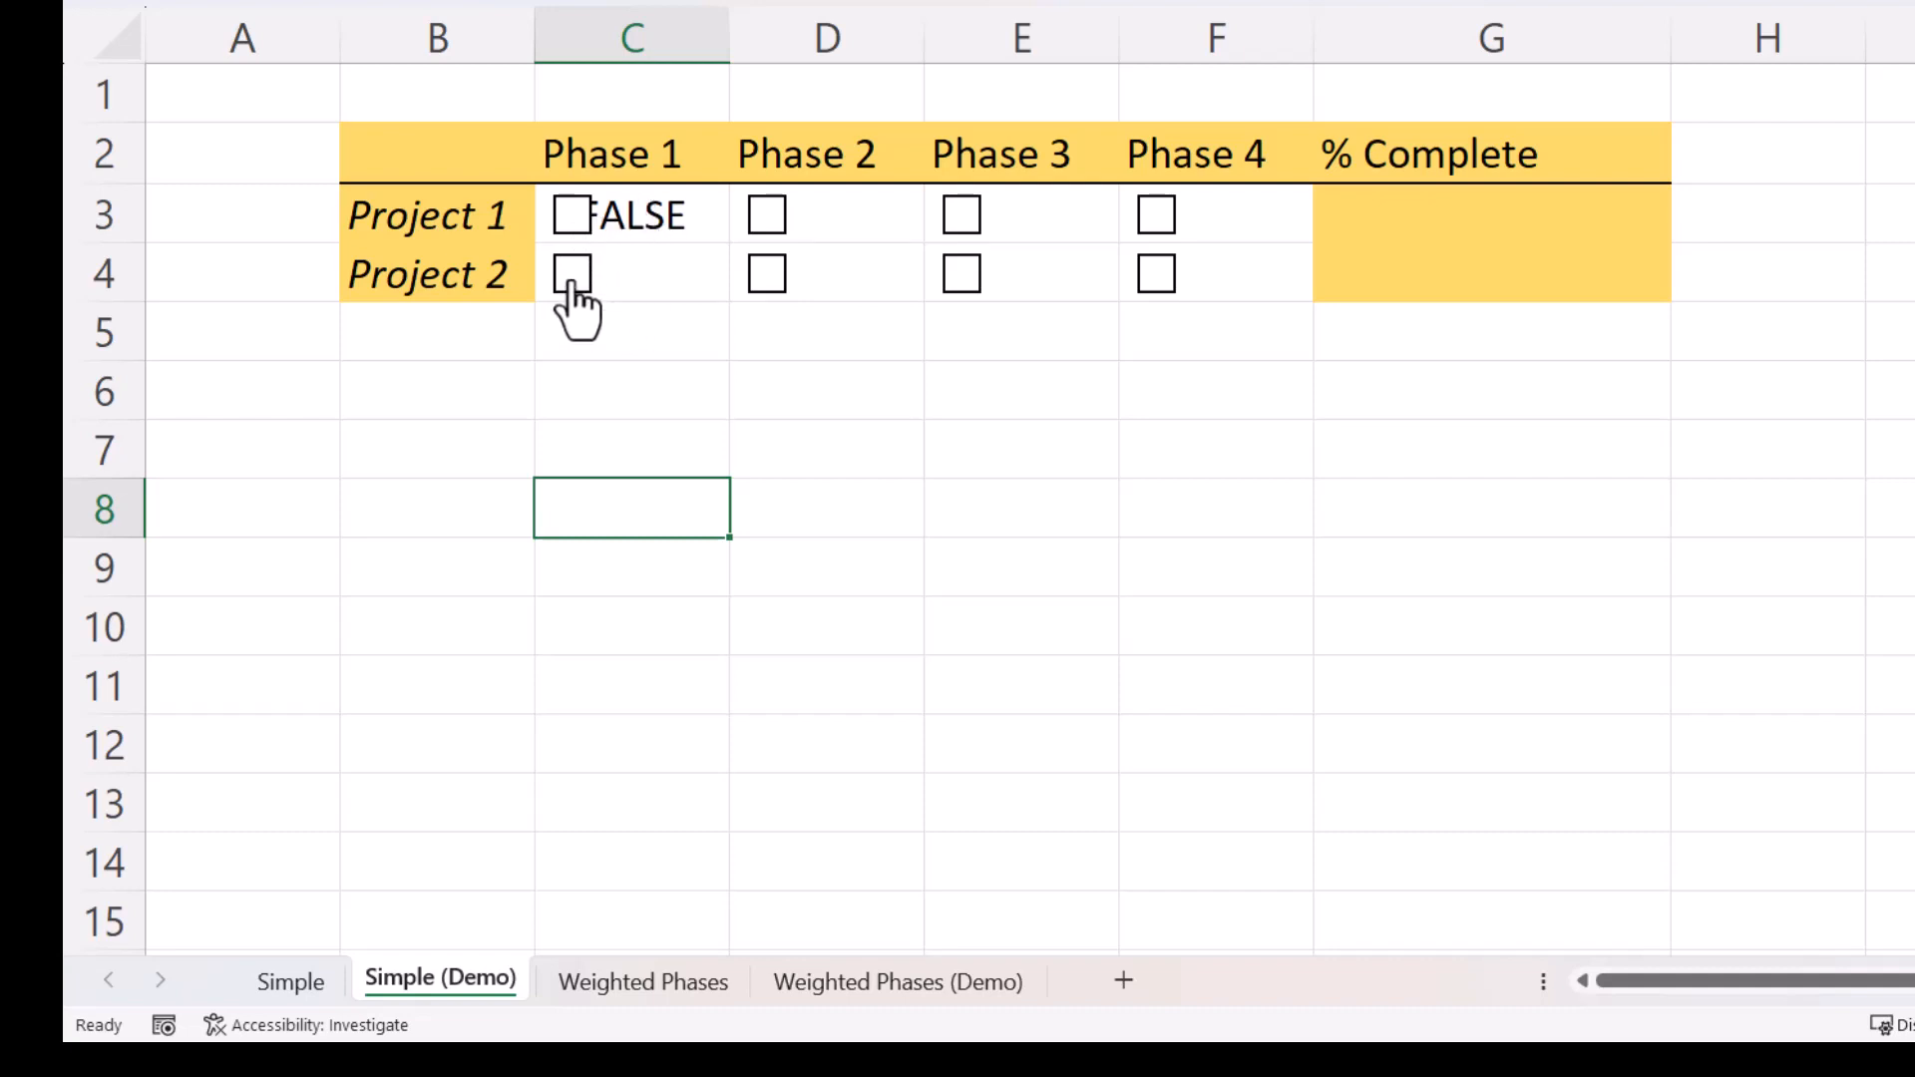
- Link the Project 2 Phase 1 check box to cell $C$4
right_click(573, 286)
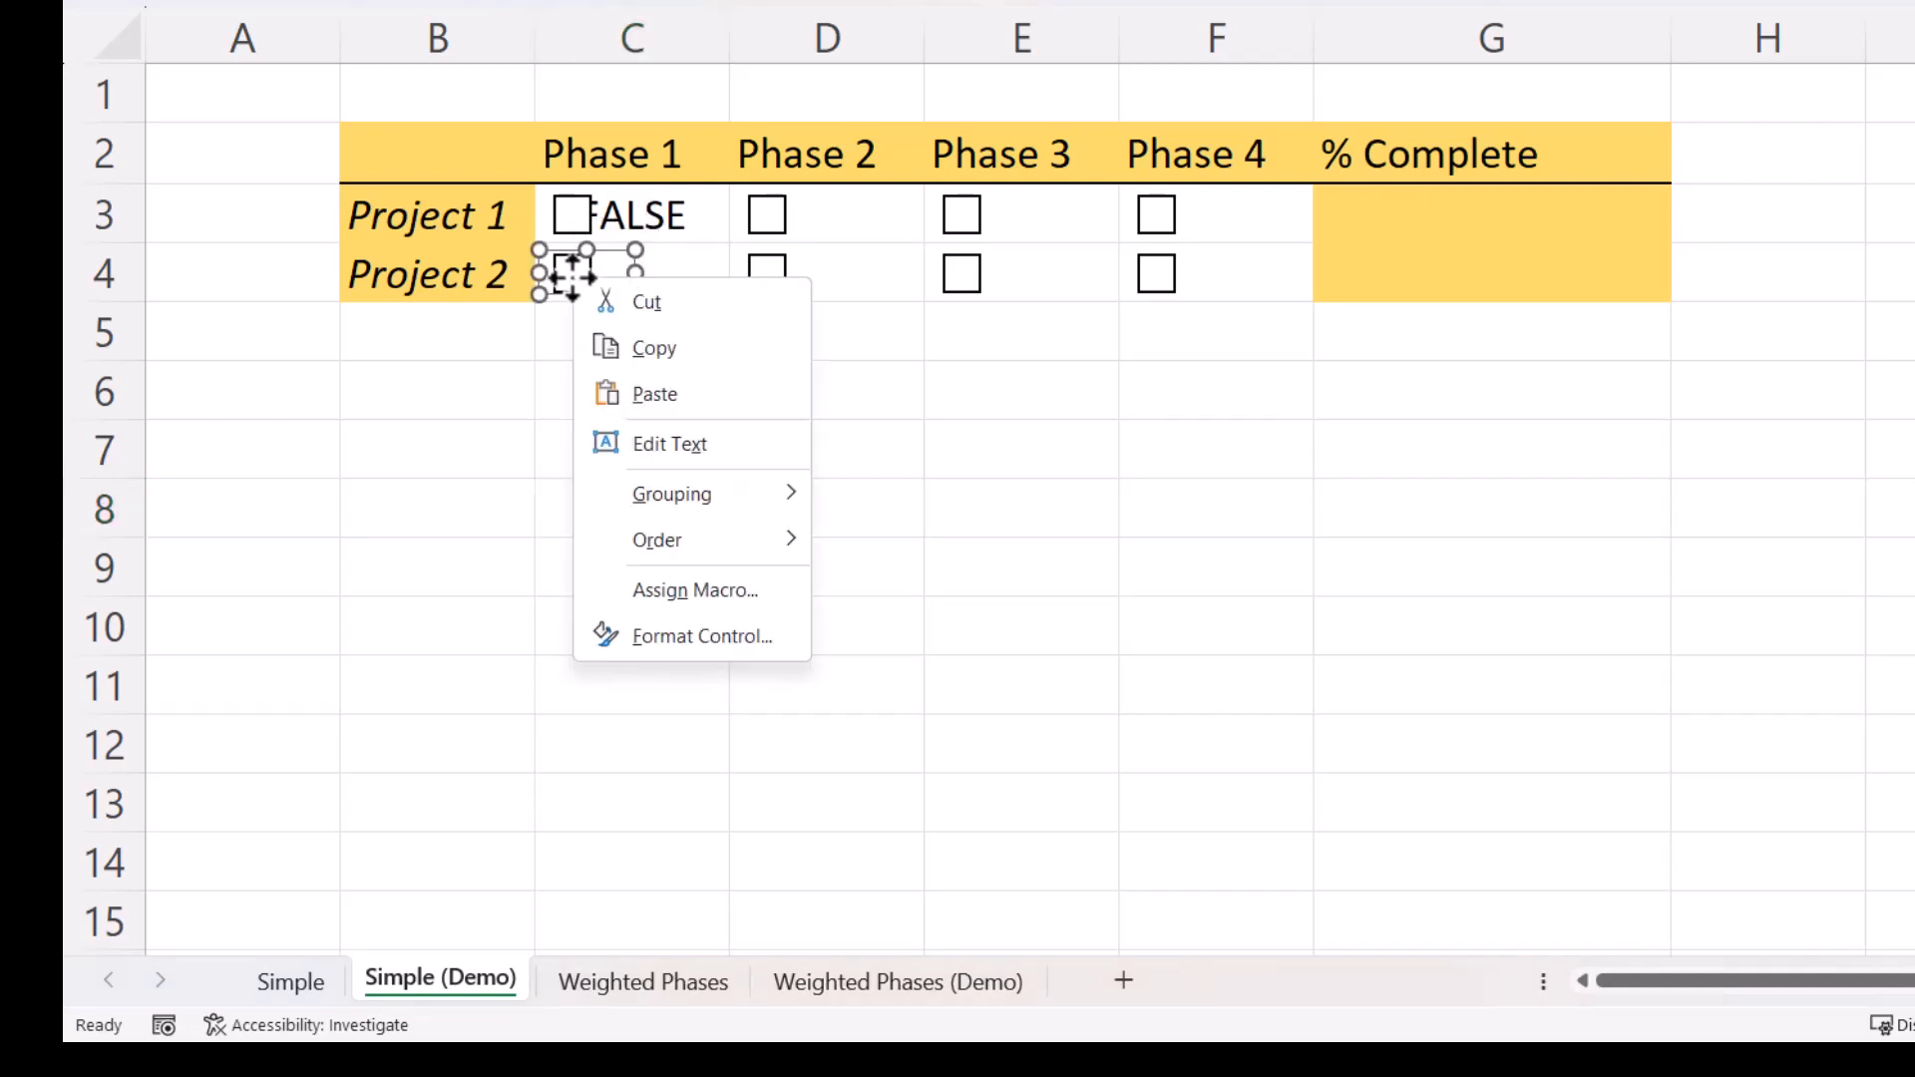
left_click(697, 636)
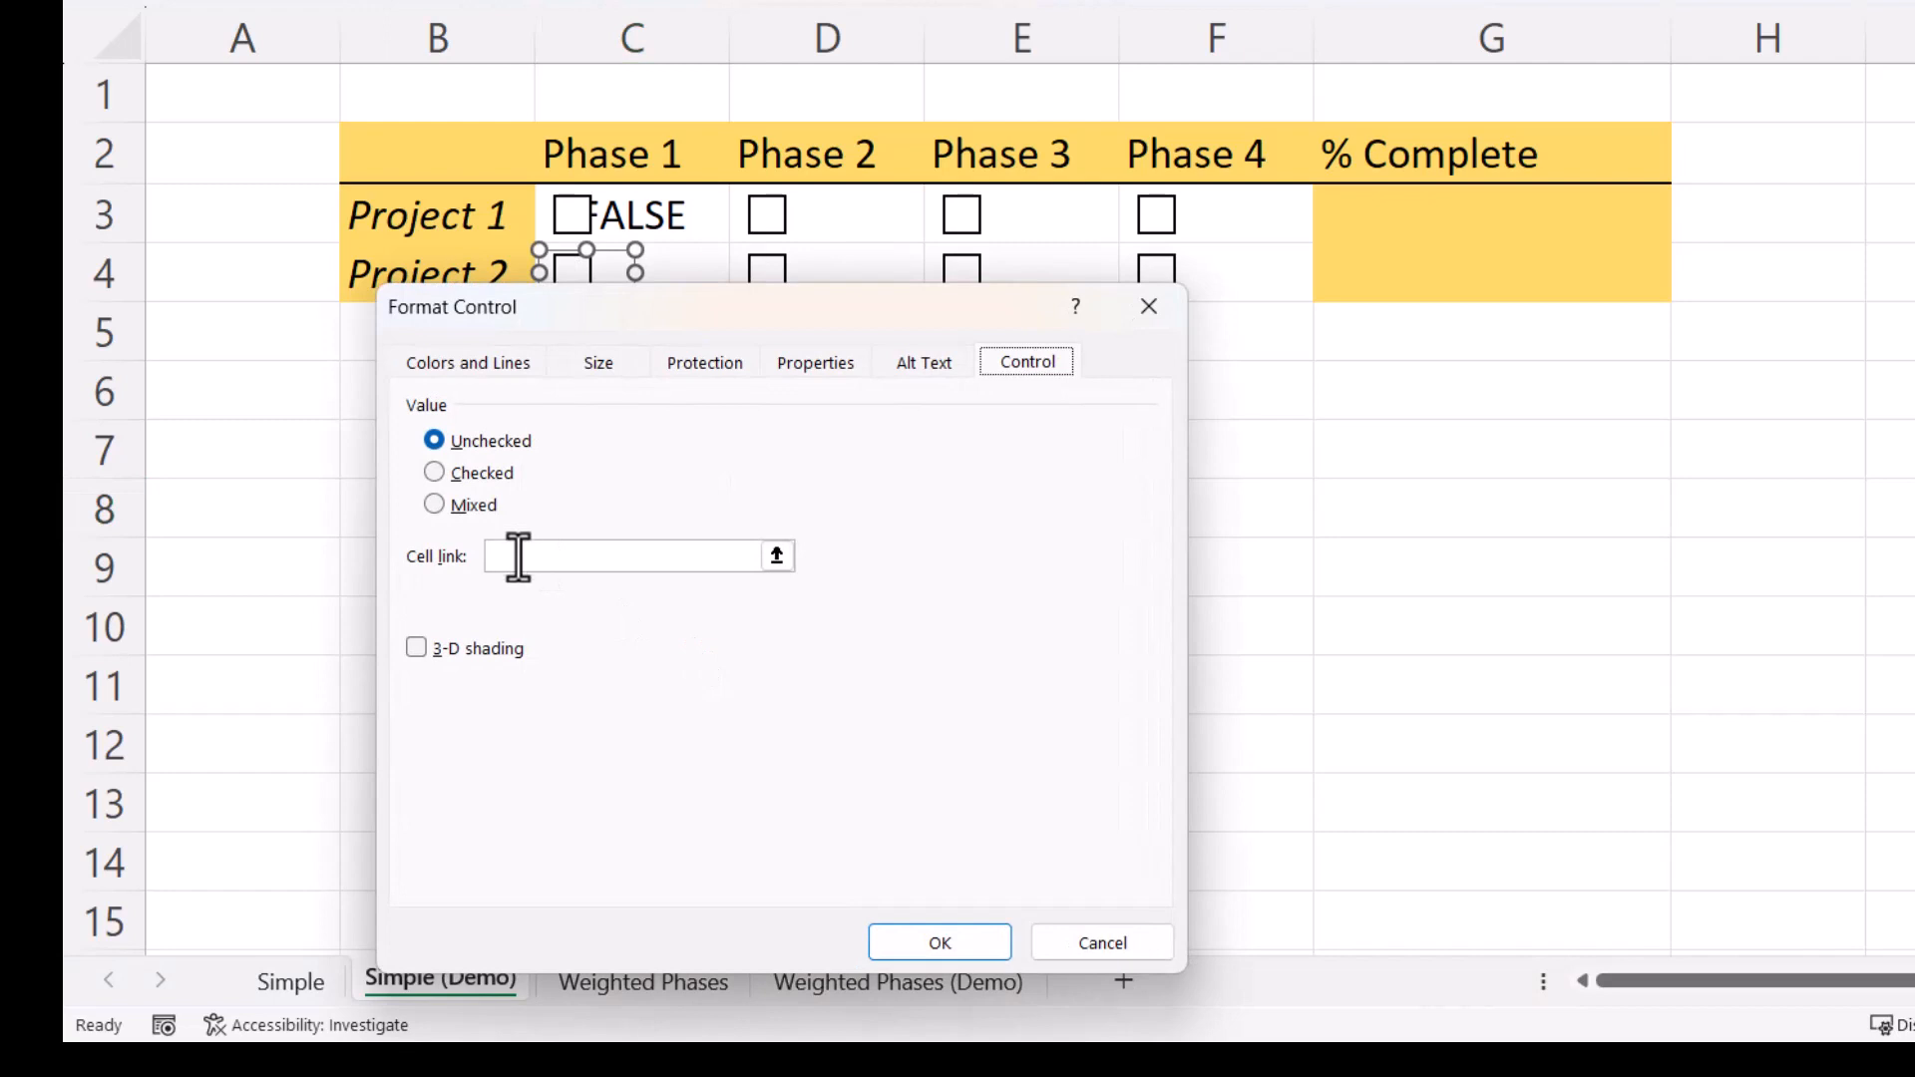
left_click(669, 274)
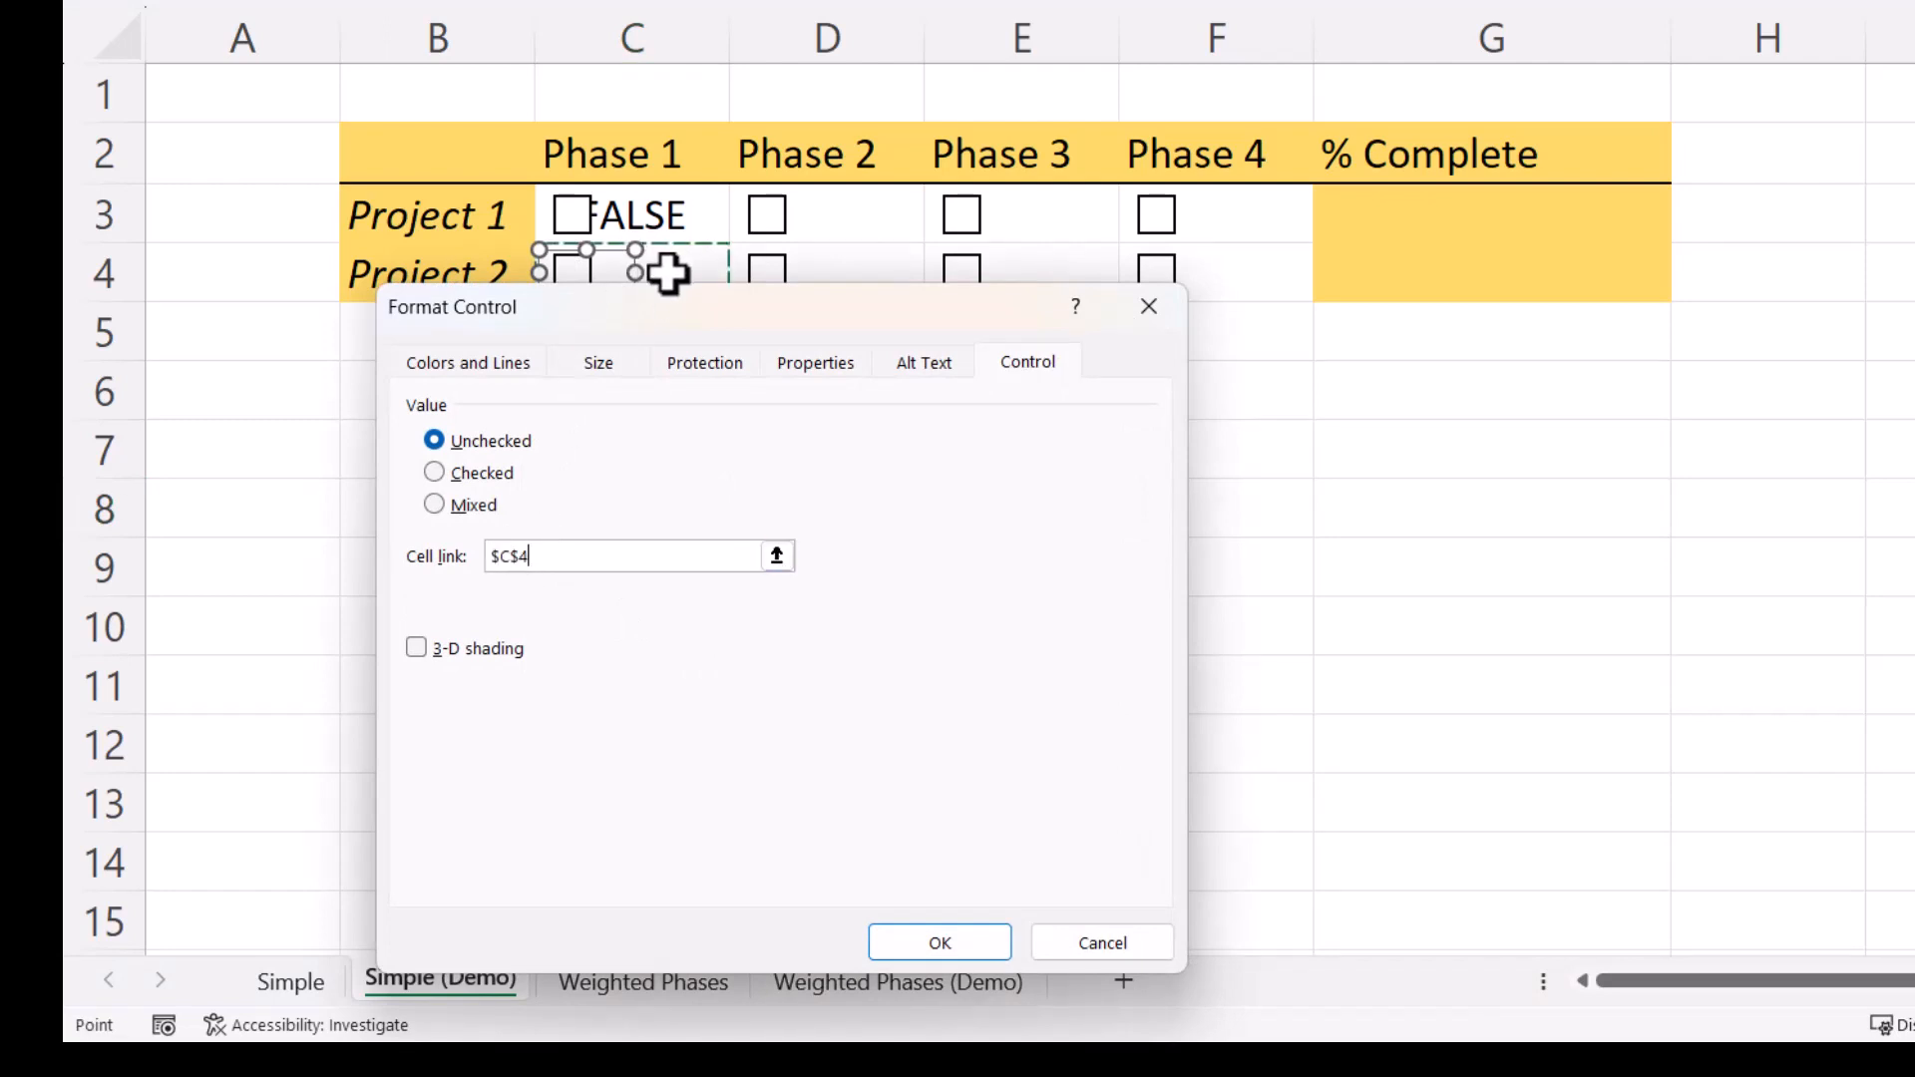
left_click(941, 941)
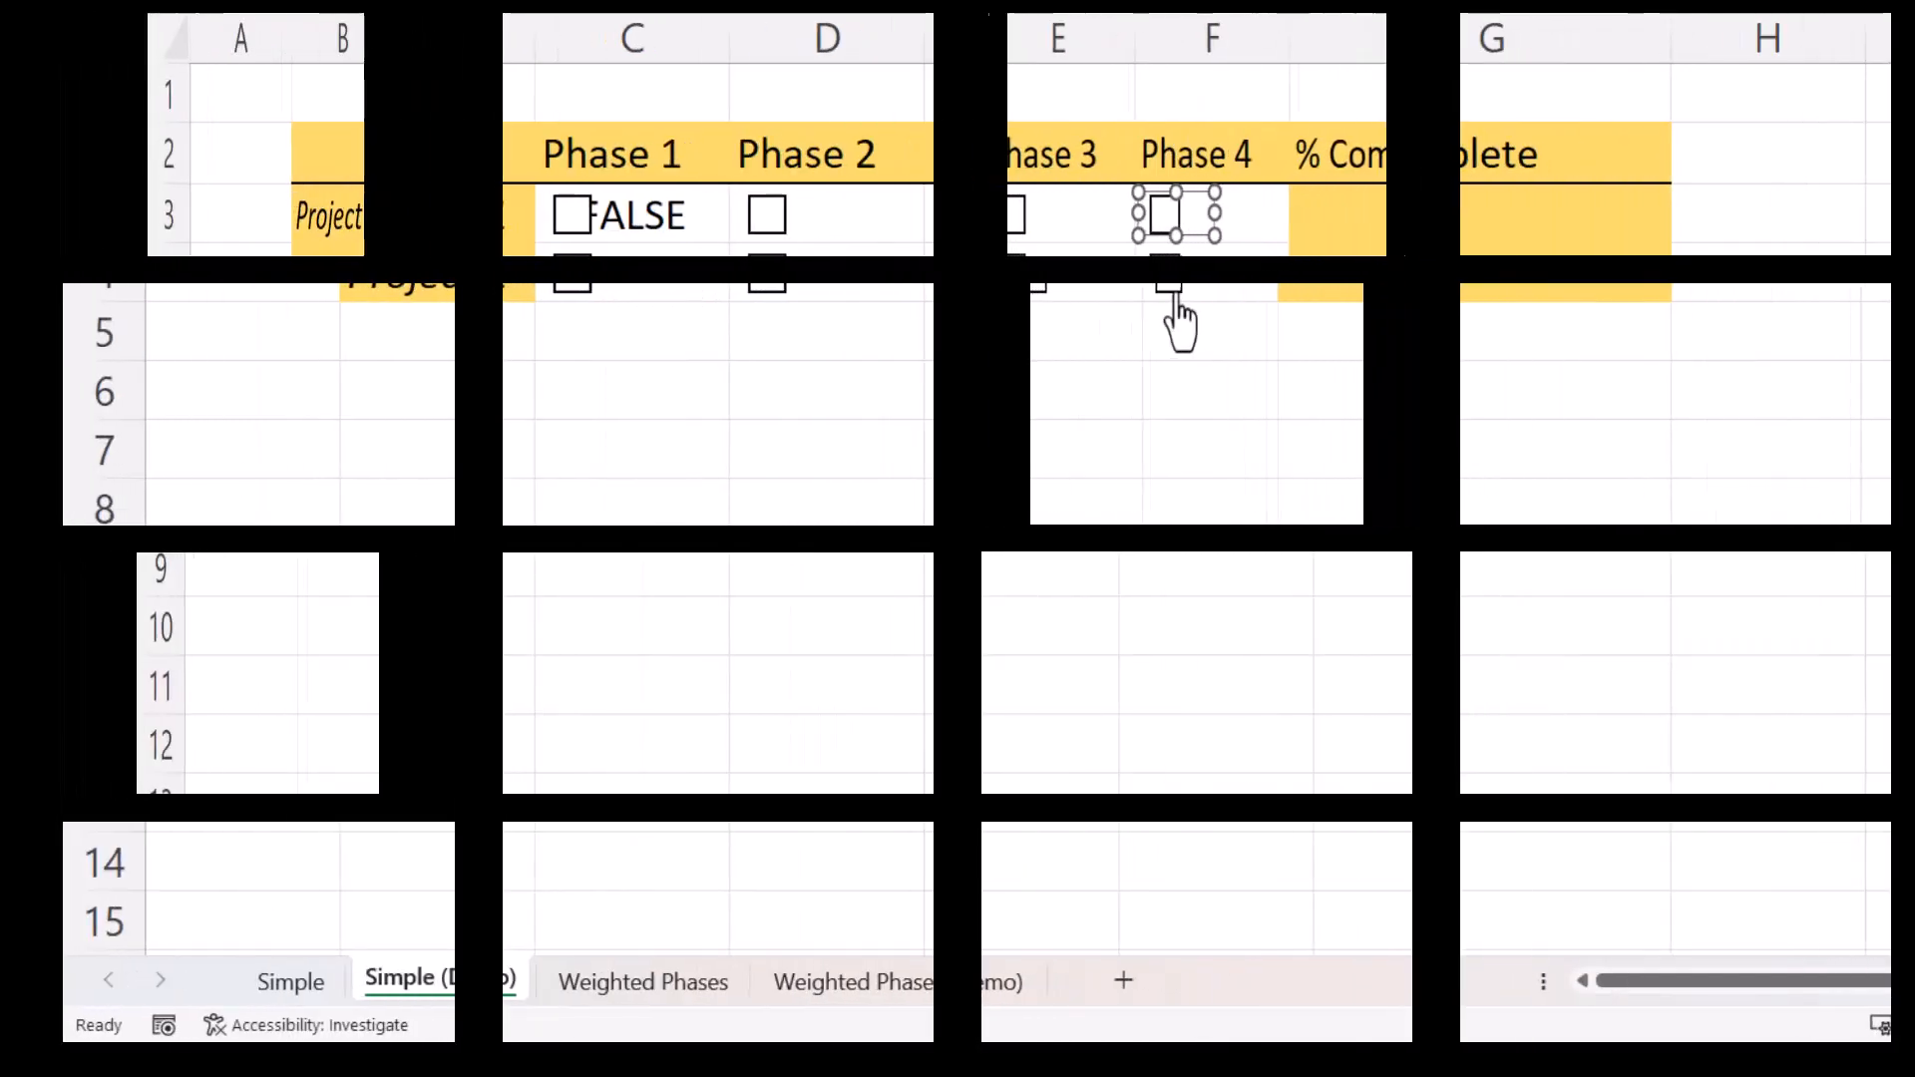
- Link the Project 2 Phase 4 check box to cell $F$4 and deselect the control
right_click(1170, 289)
left_click(1257, 649)
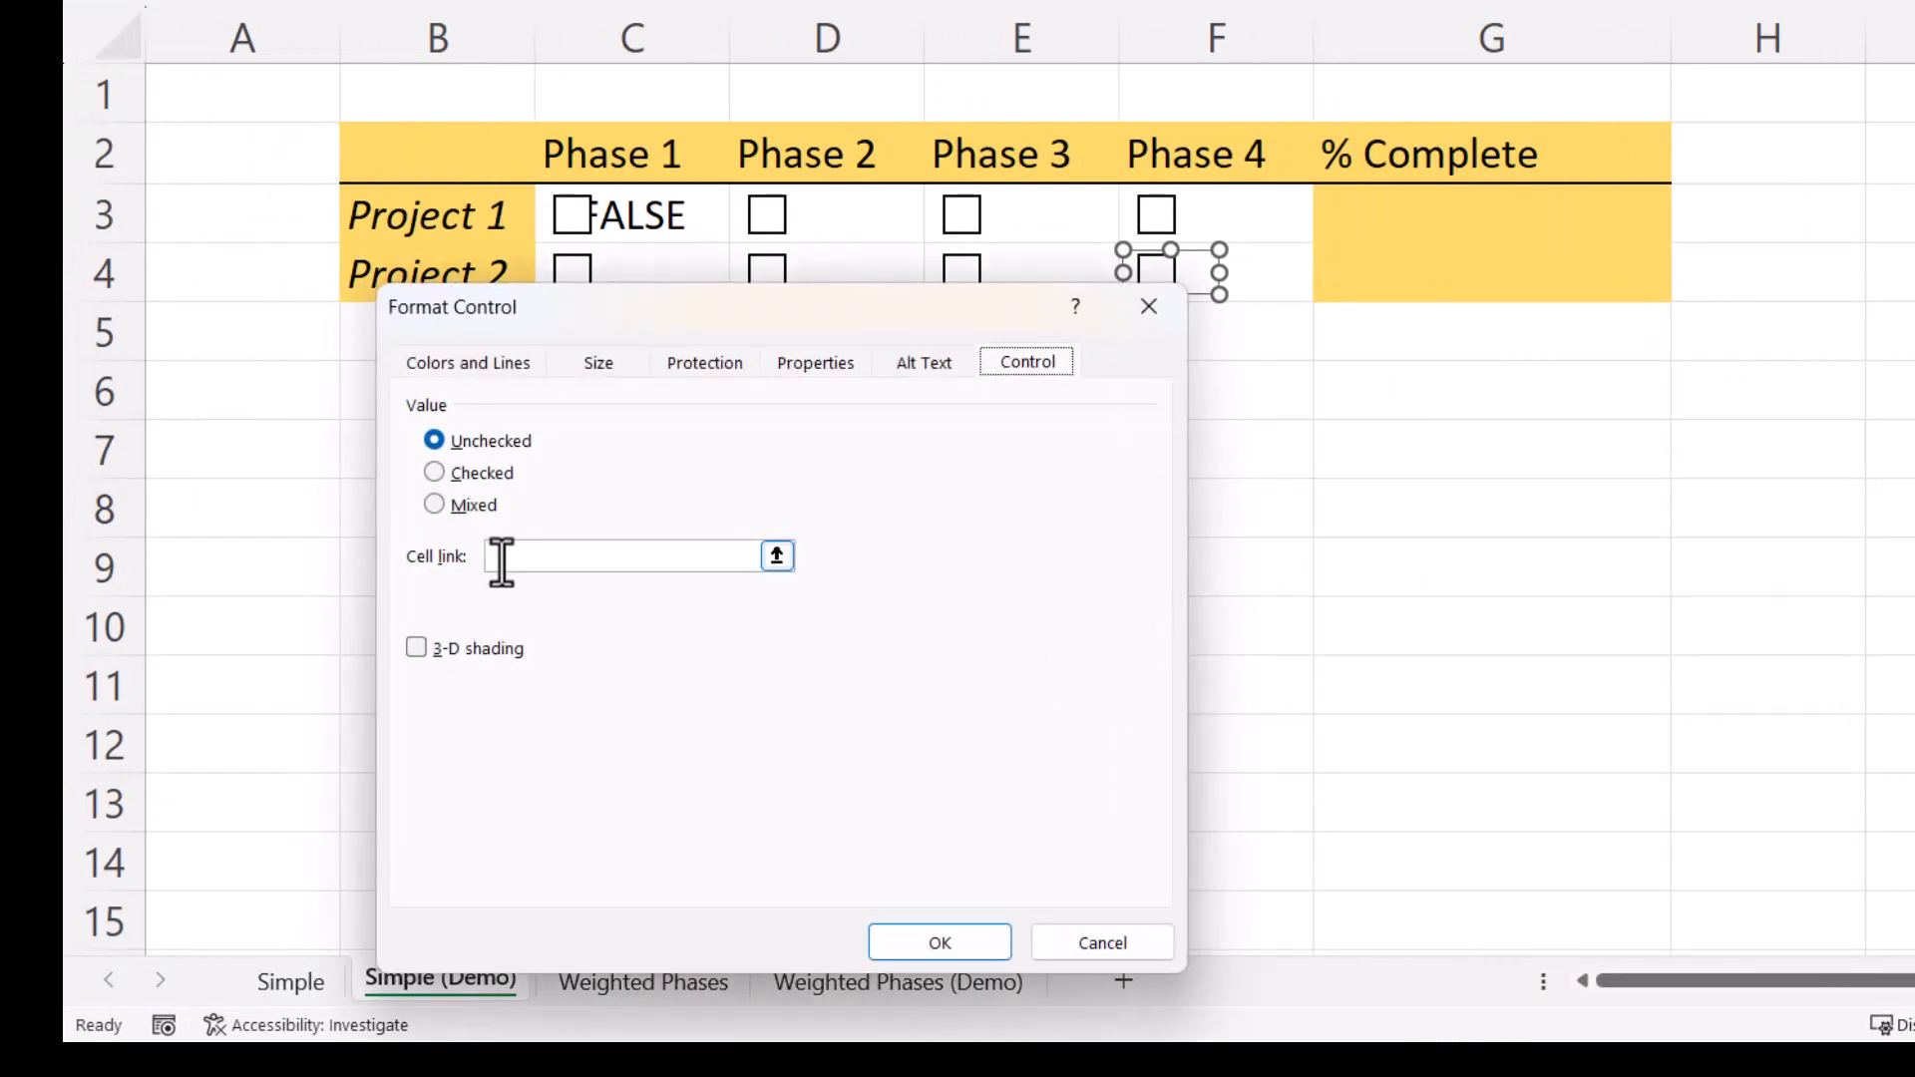
left_click(1262, 275)
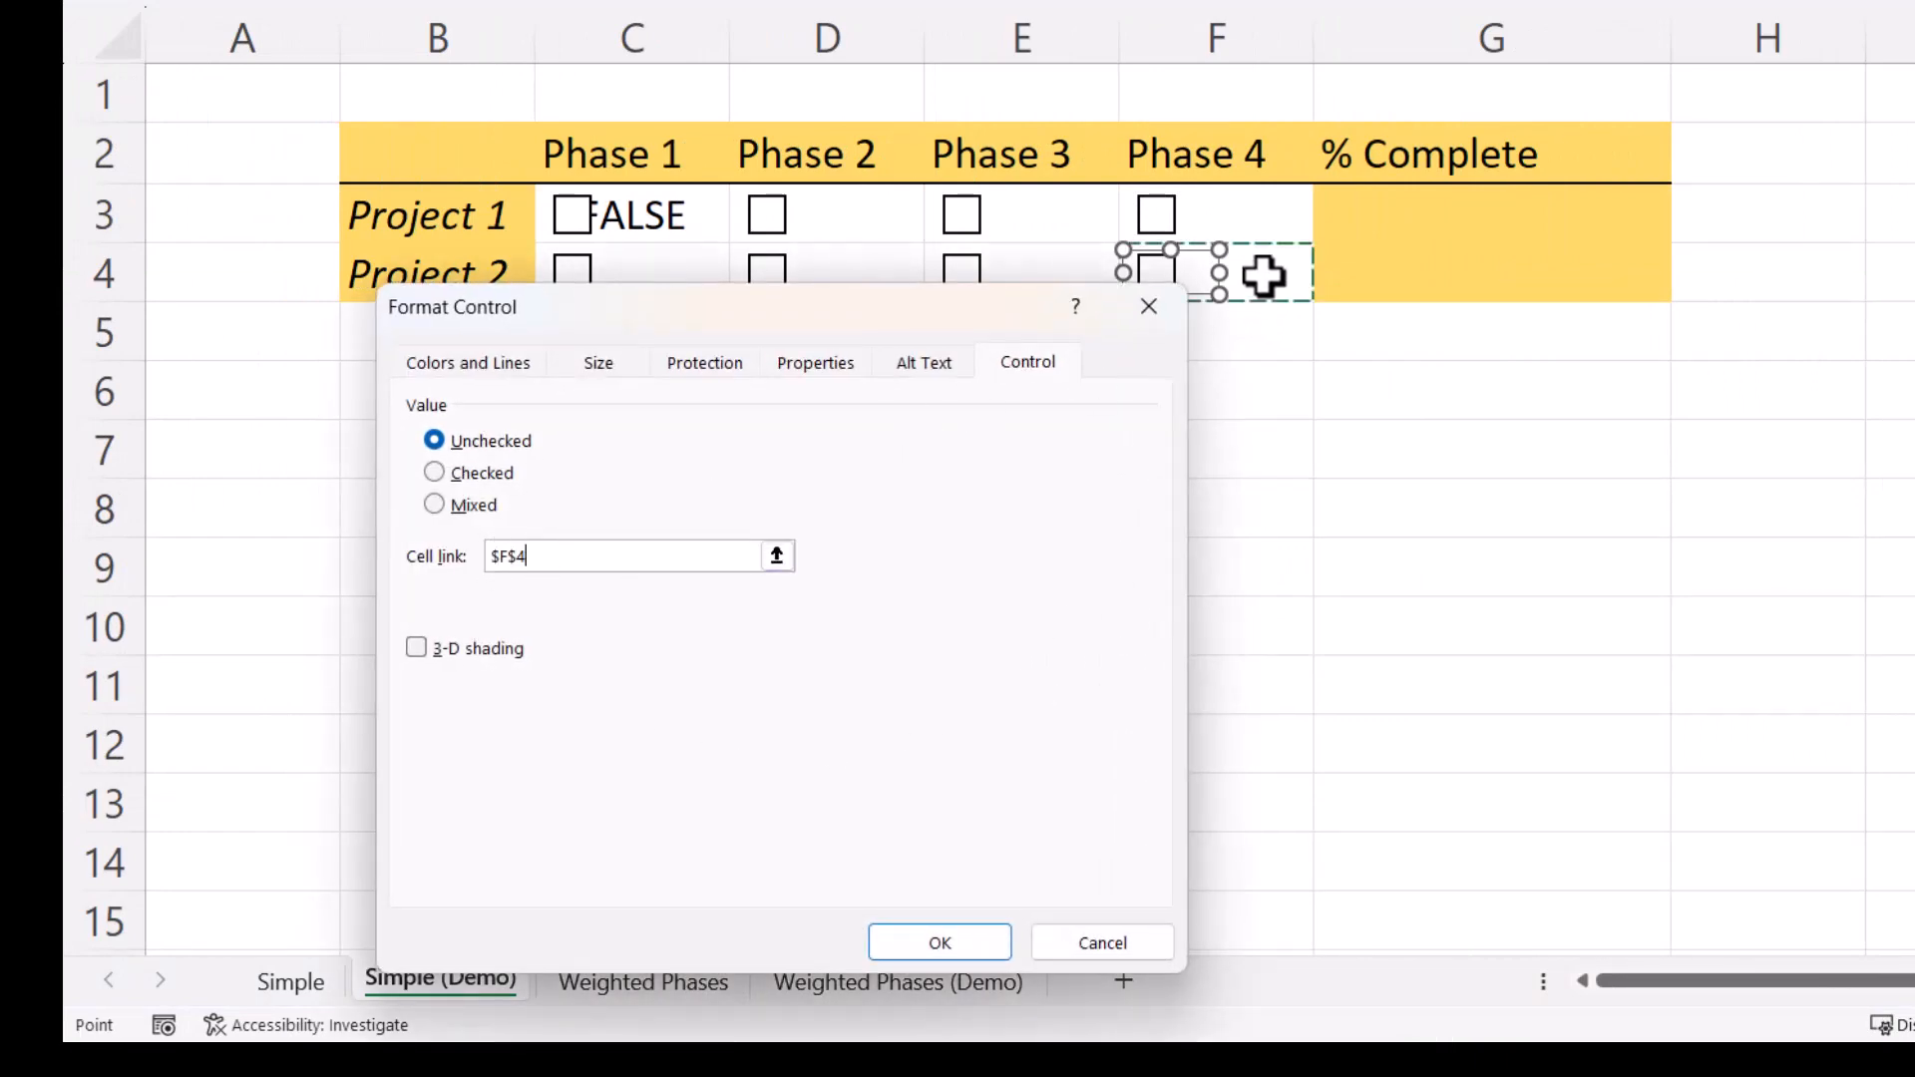
left_click(929, 944)
left_click(962, 608)
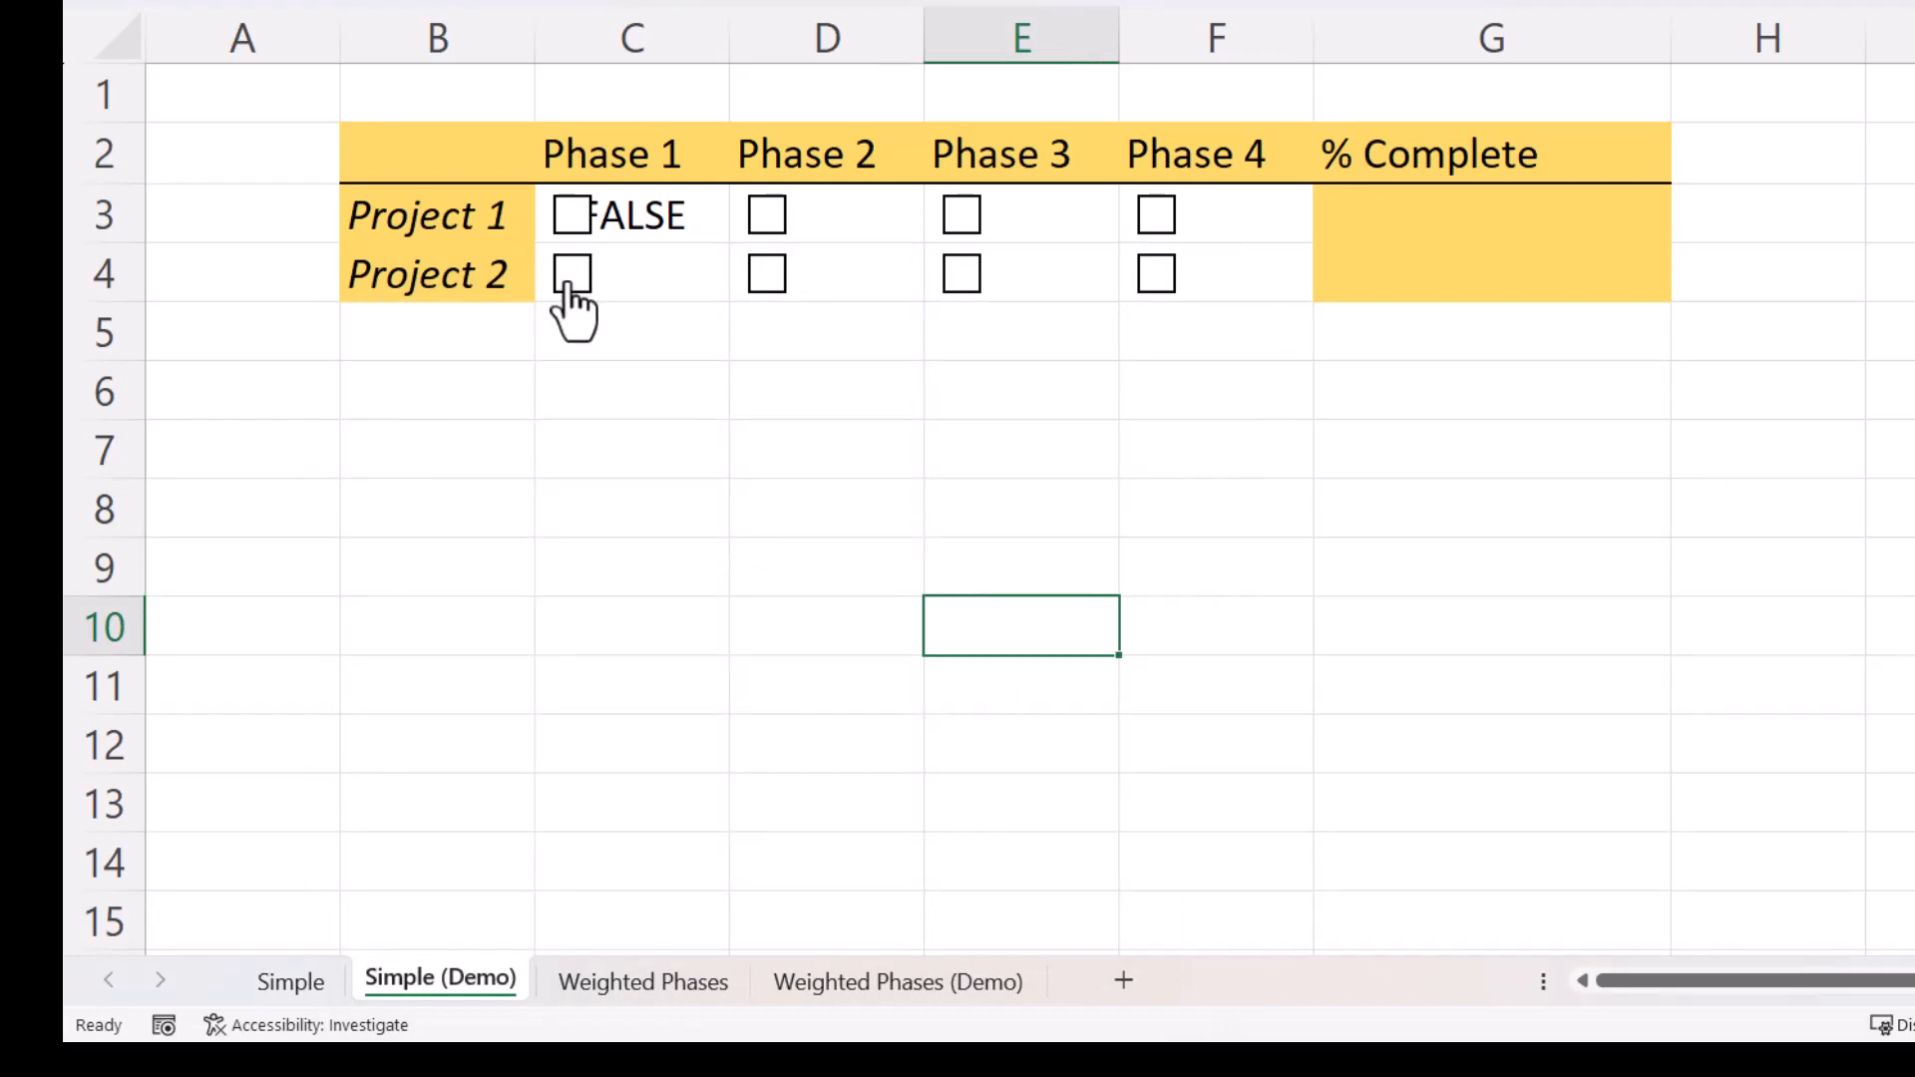
- Tick every phase check box for both projects except Project 1 Phase 1, testing the Project 1 Phase 3 box on and off
left_click(571, 279)
left_click(768, 217)
left_click(770, 276)
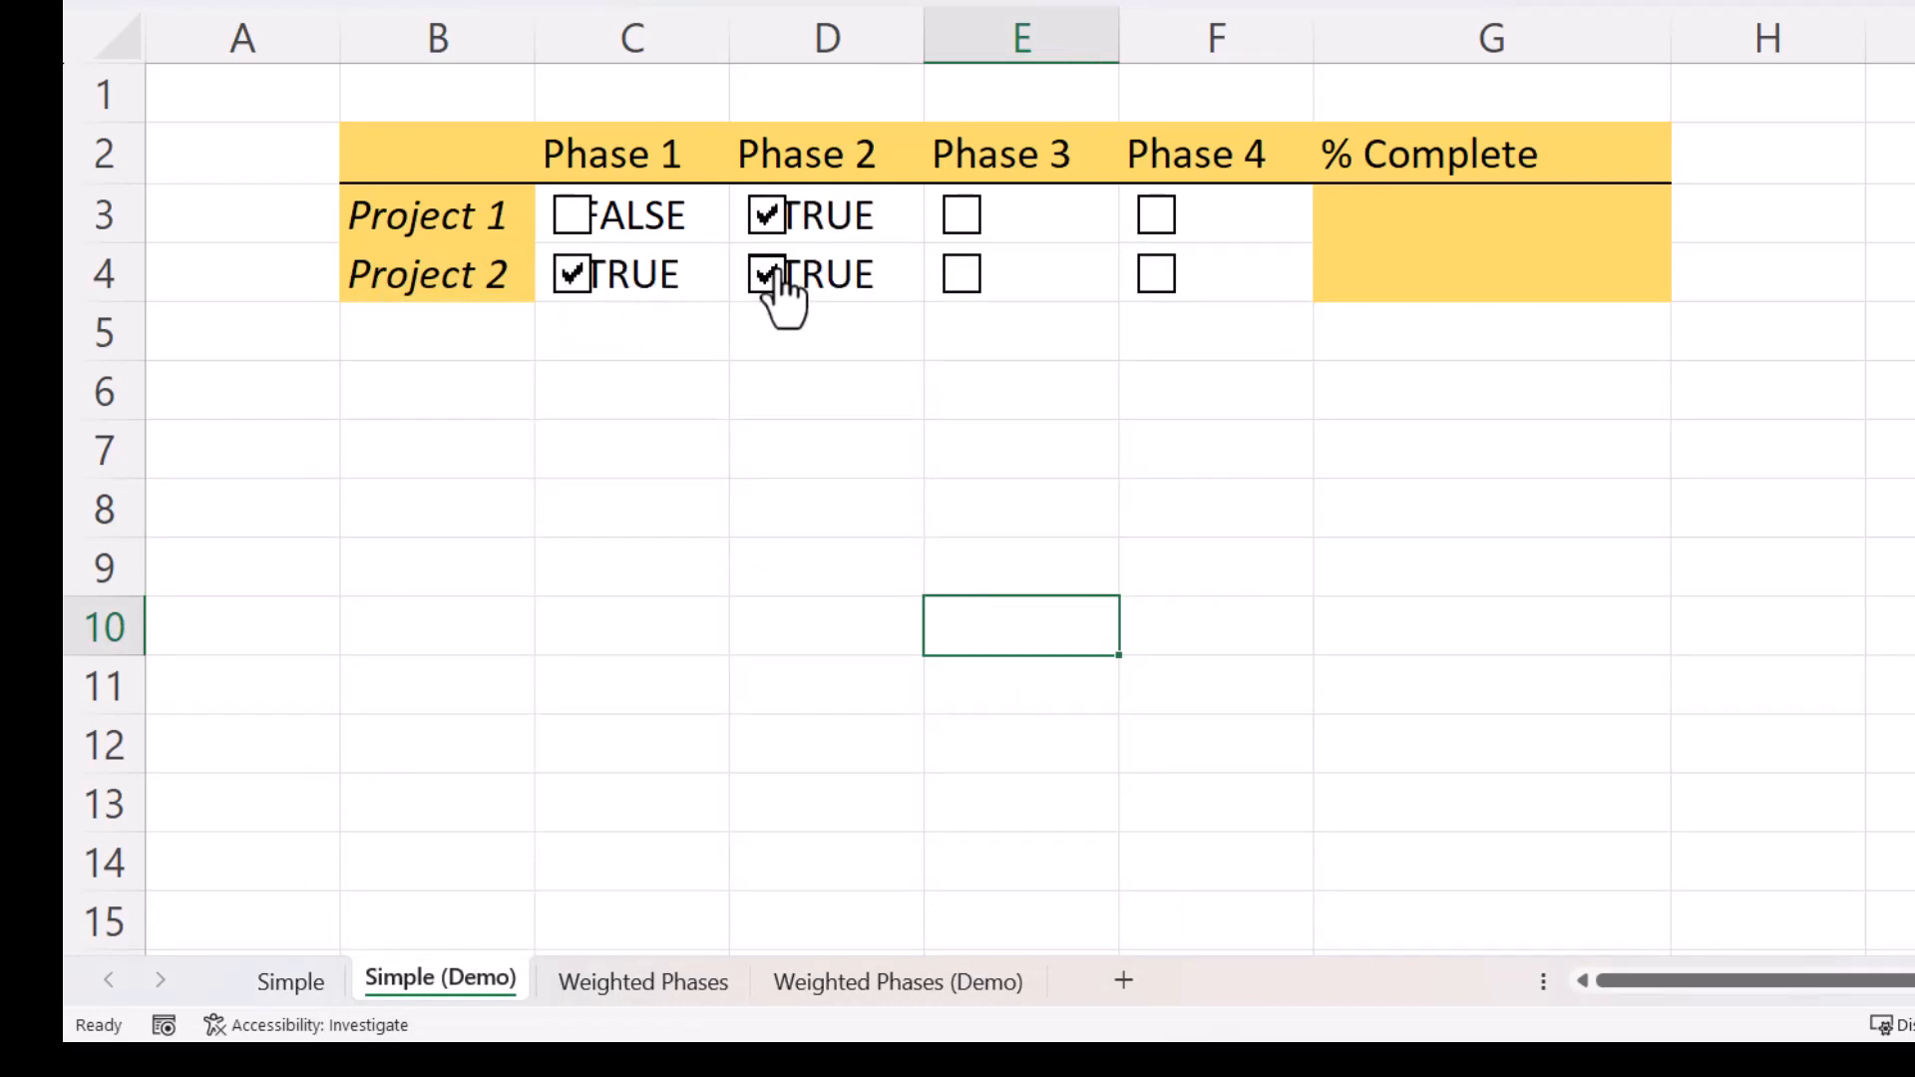
left_click(963, 220)
left_click(964, 220)
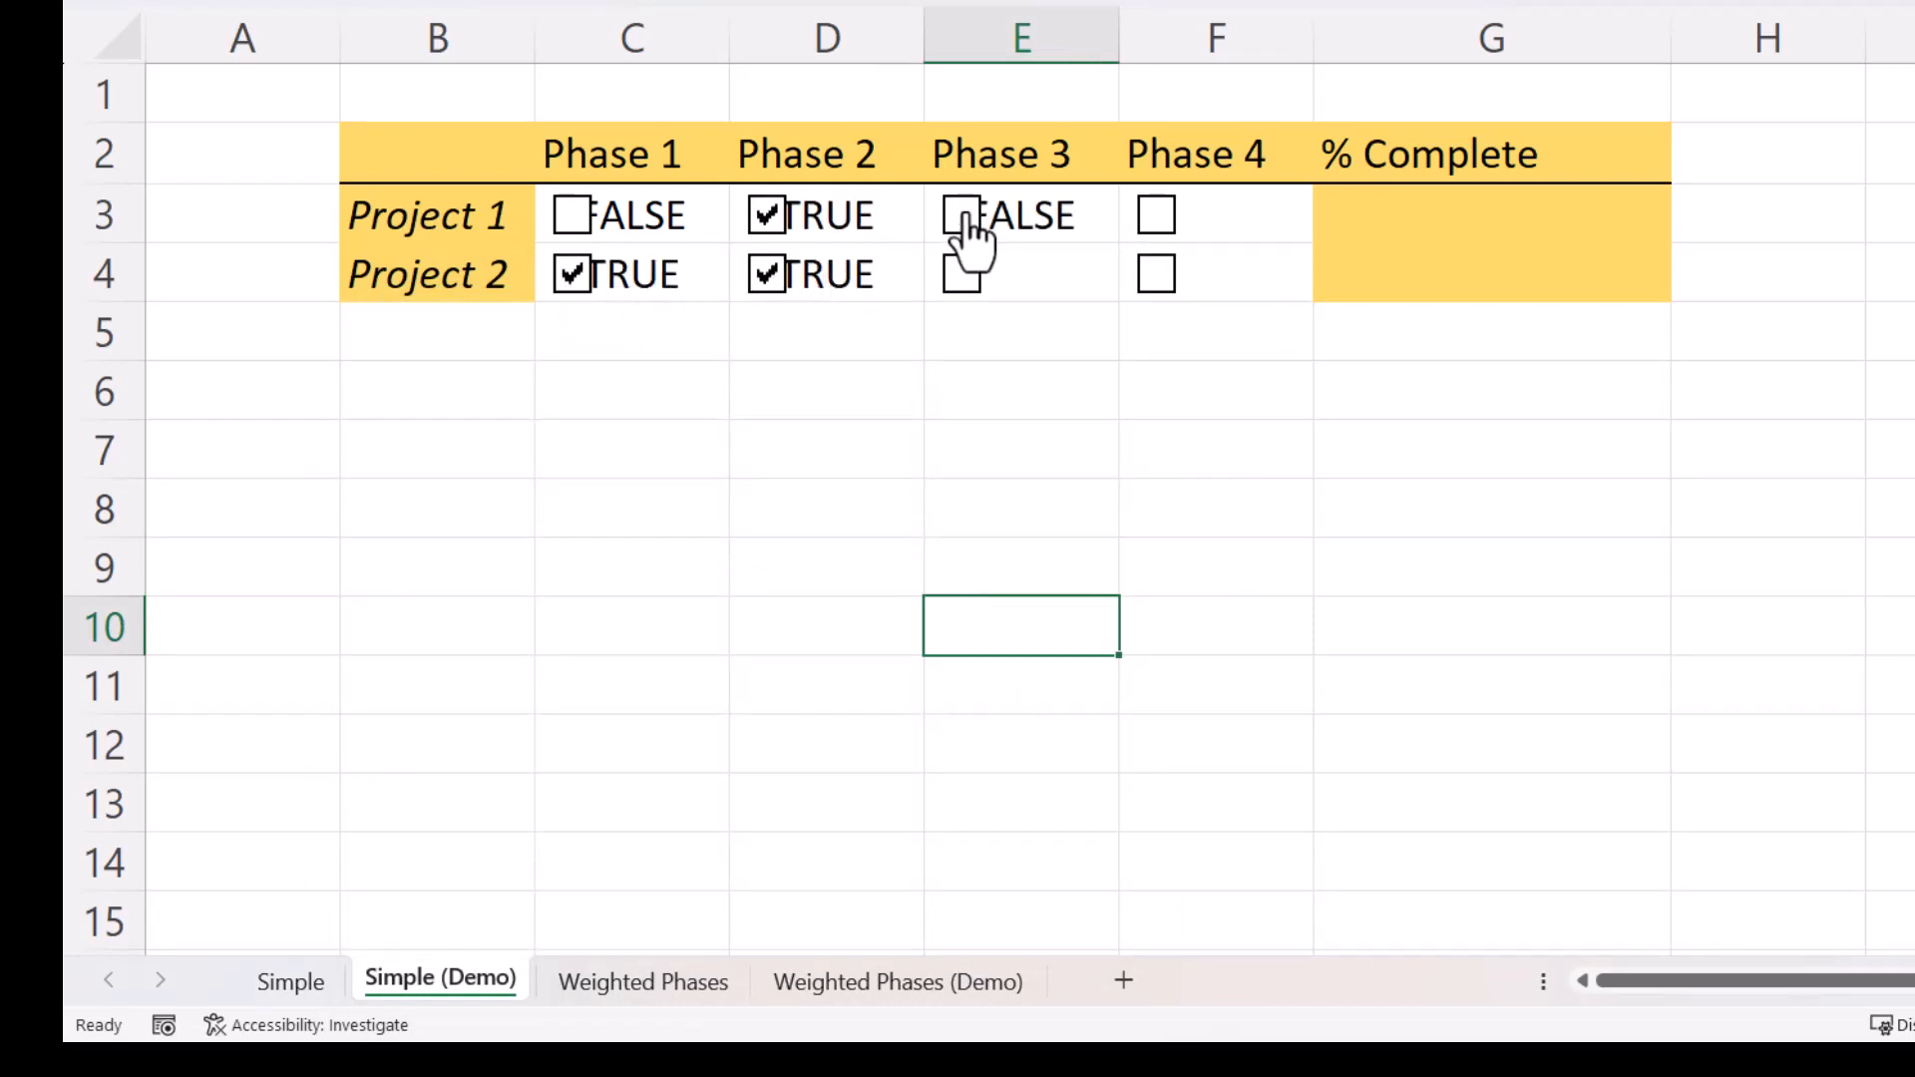
left_click(964, 219)
left_click(963, 277)
left_click(1157, 217)
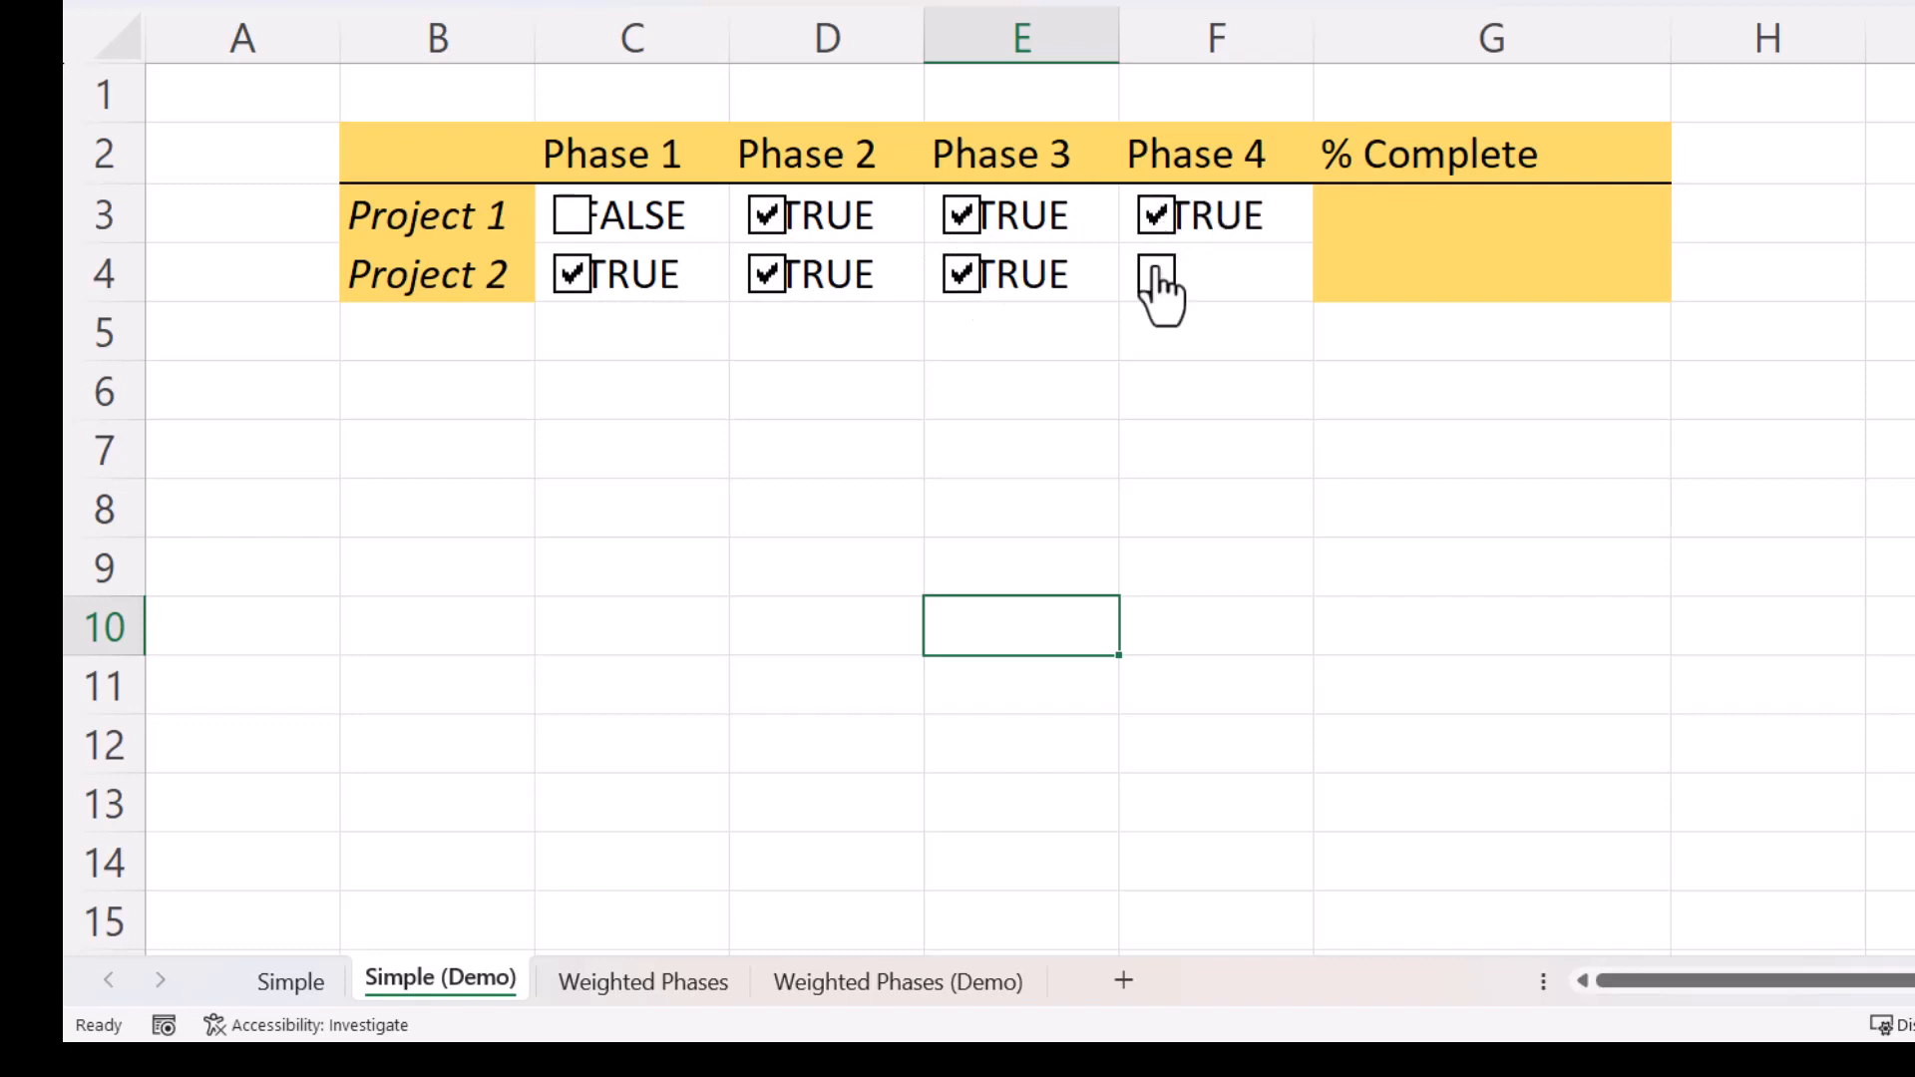
left_click(1157, 273)
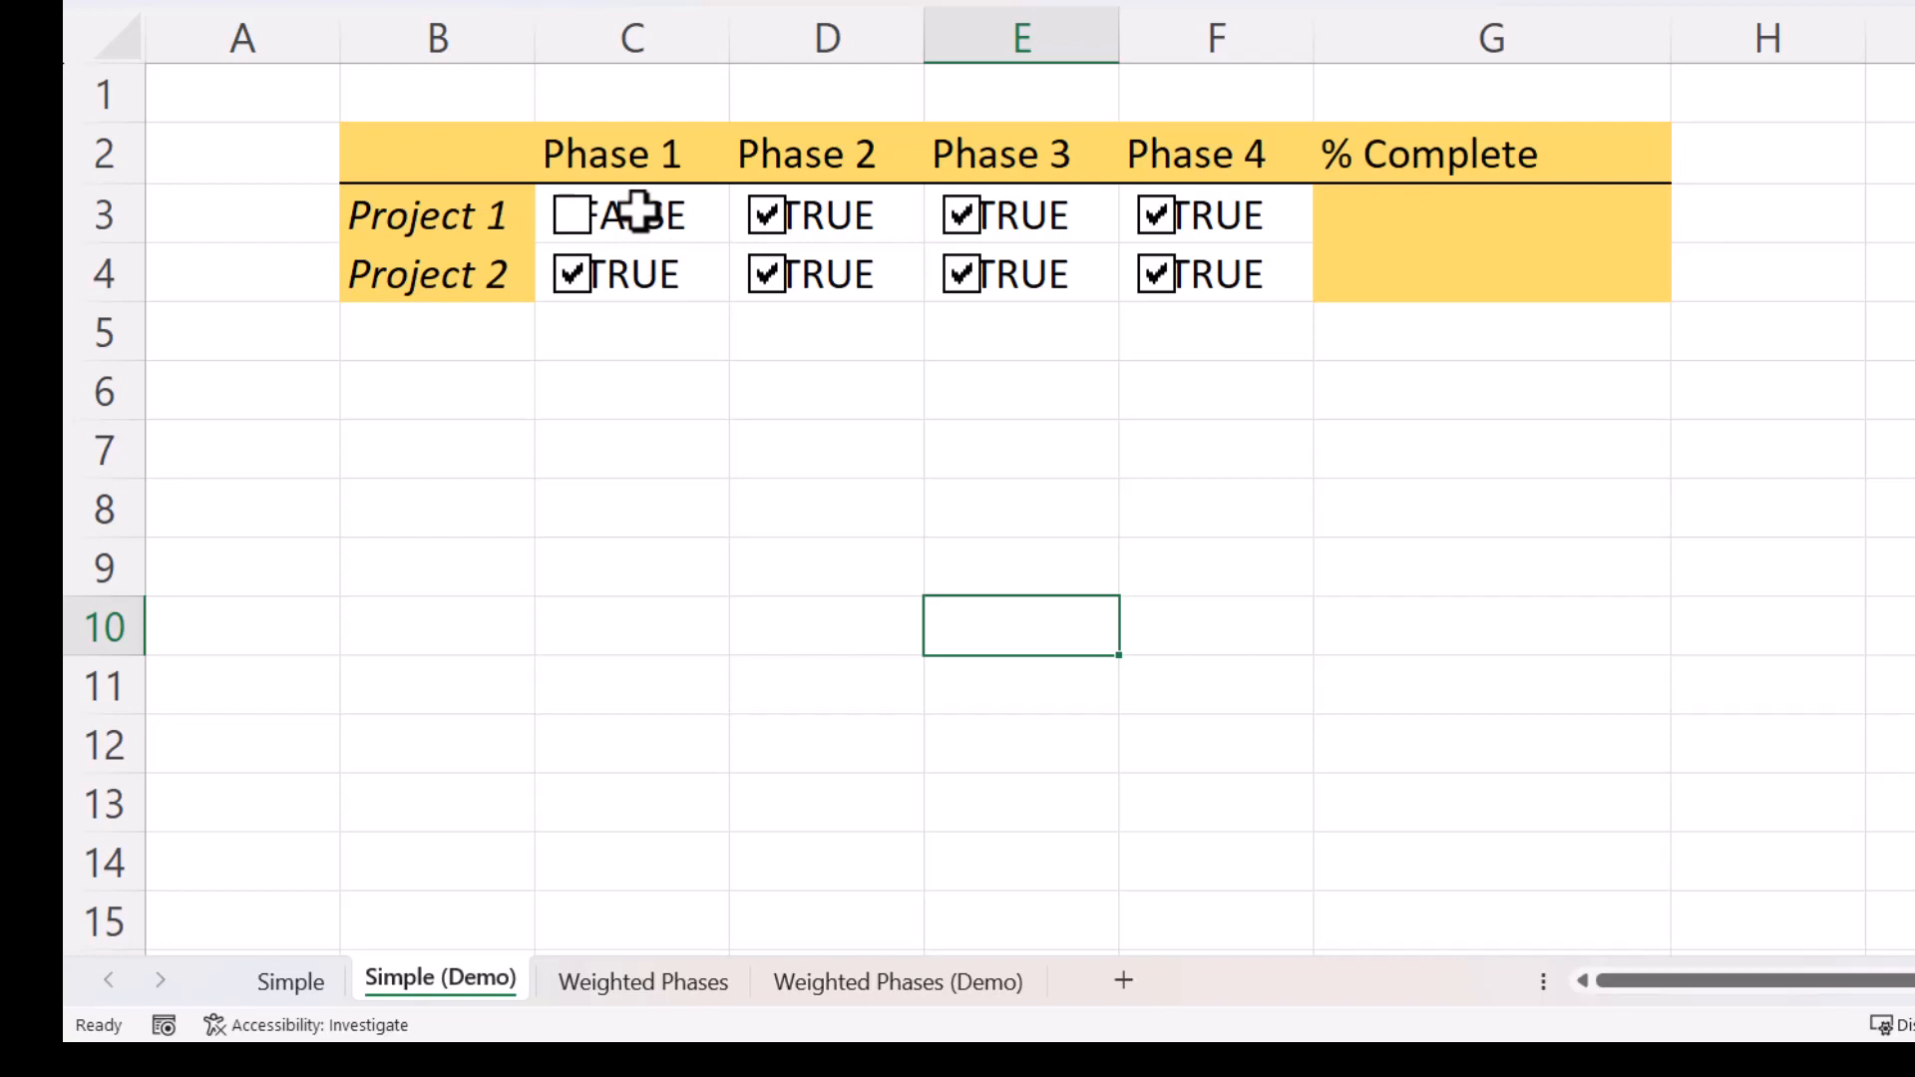
- Select the linked check box cells C3:F4
left_click_drag(638, 211, 1215, 281)
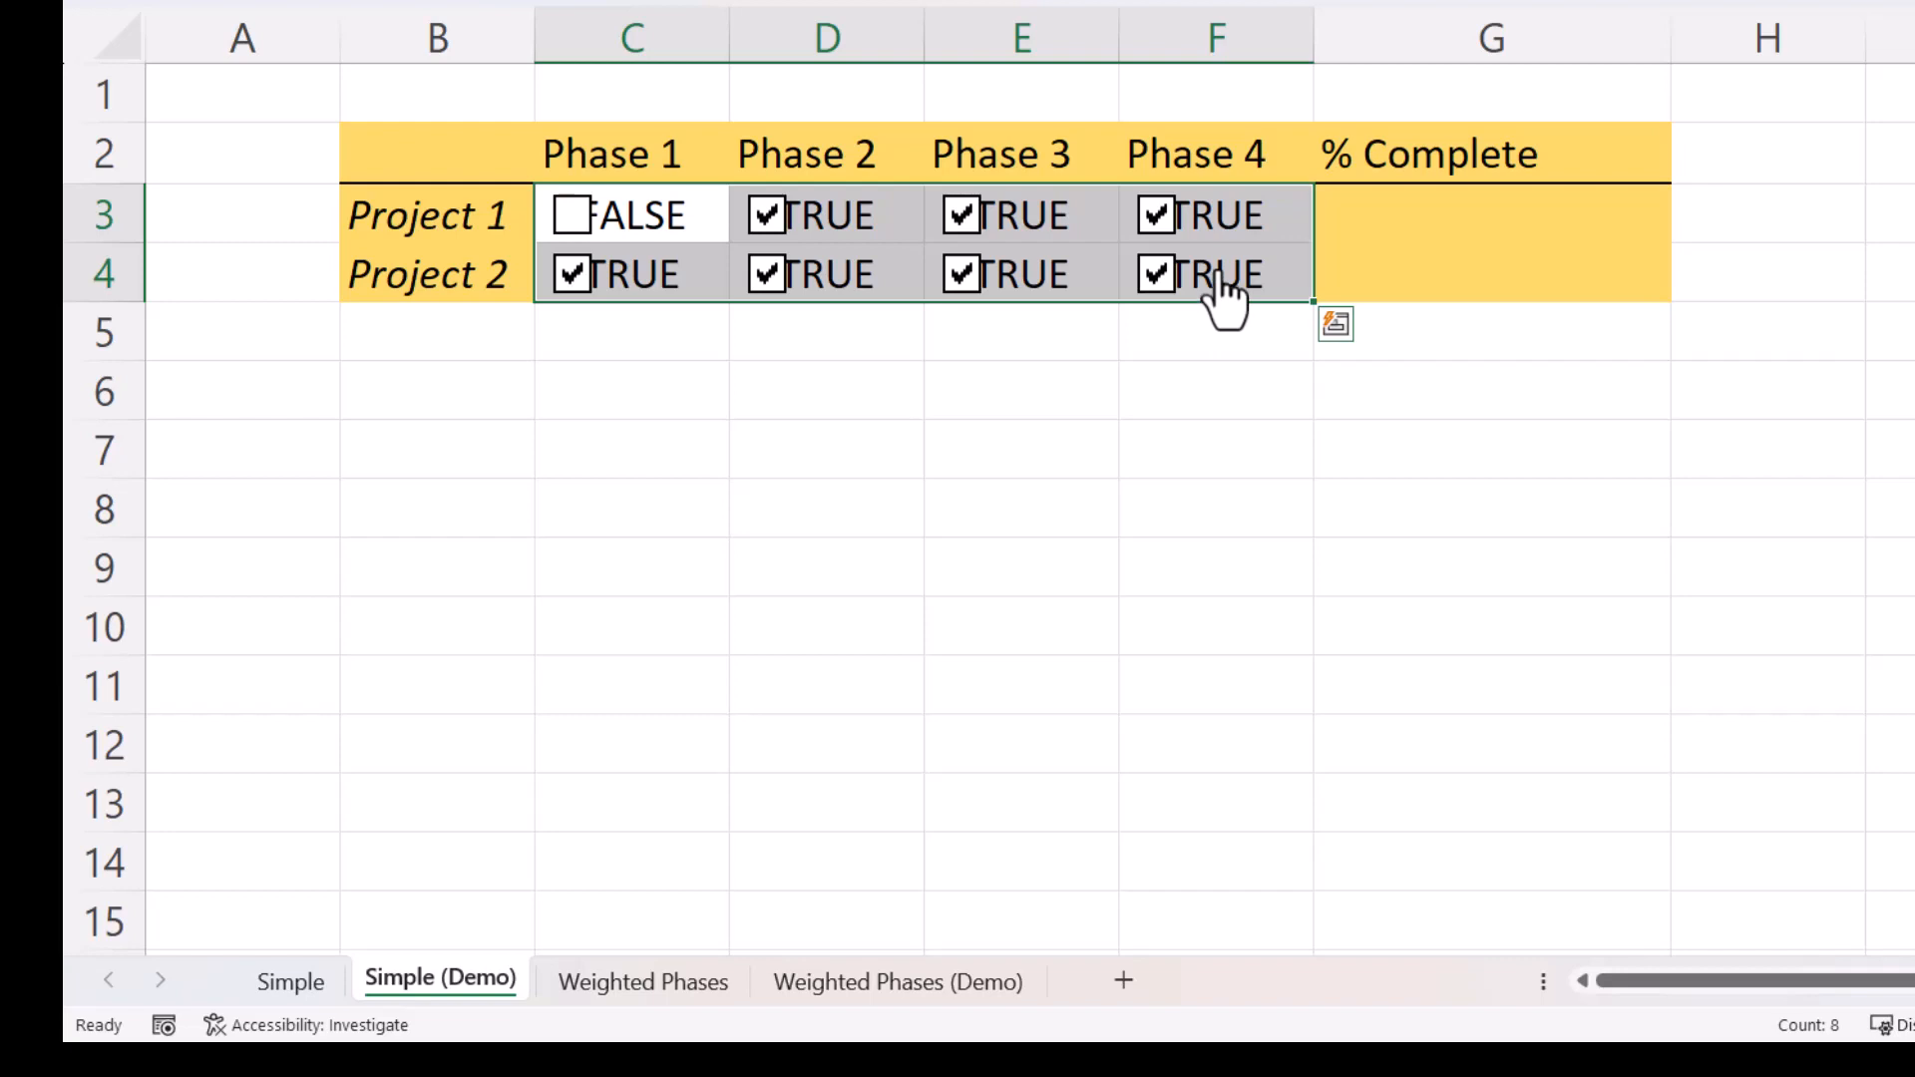
right_click(1038, 240)
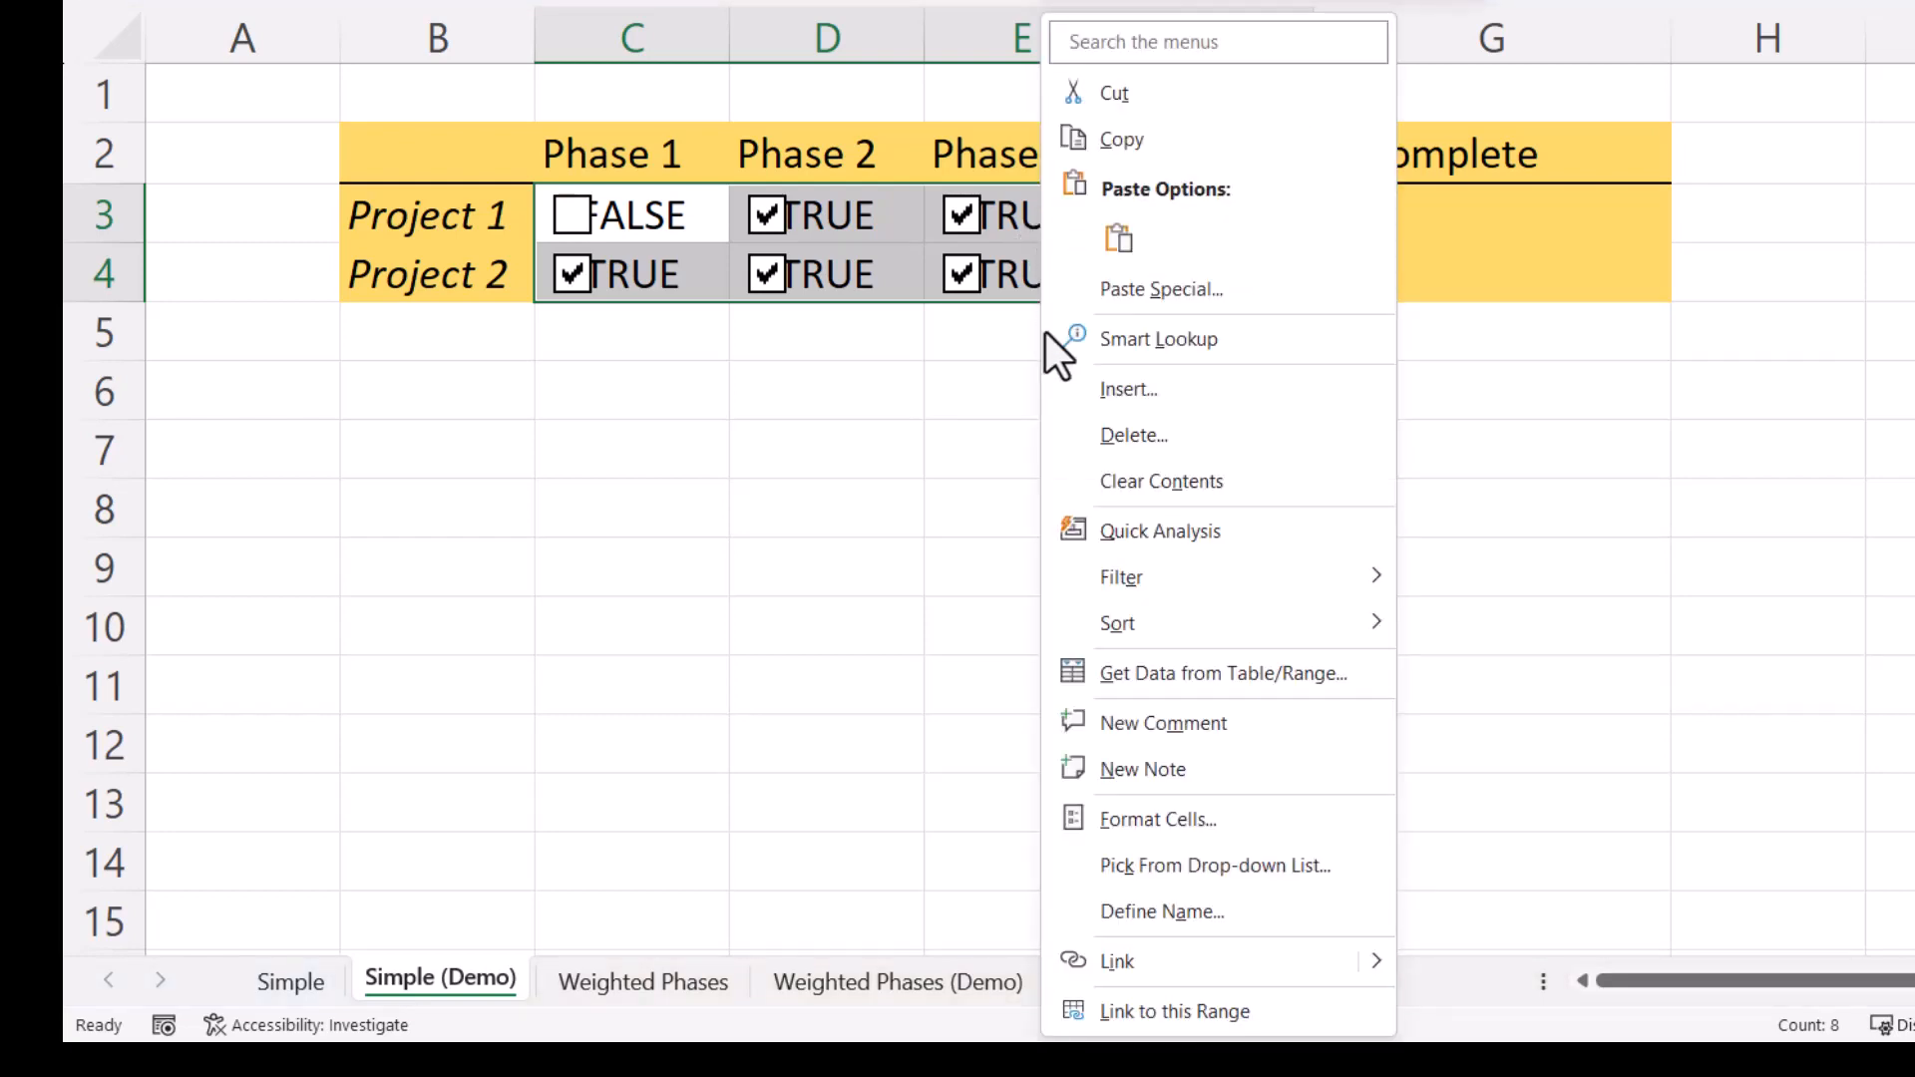
left_click(1130, 820)
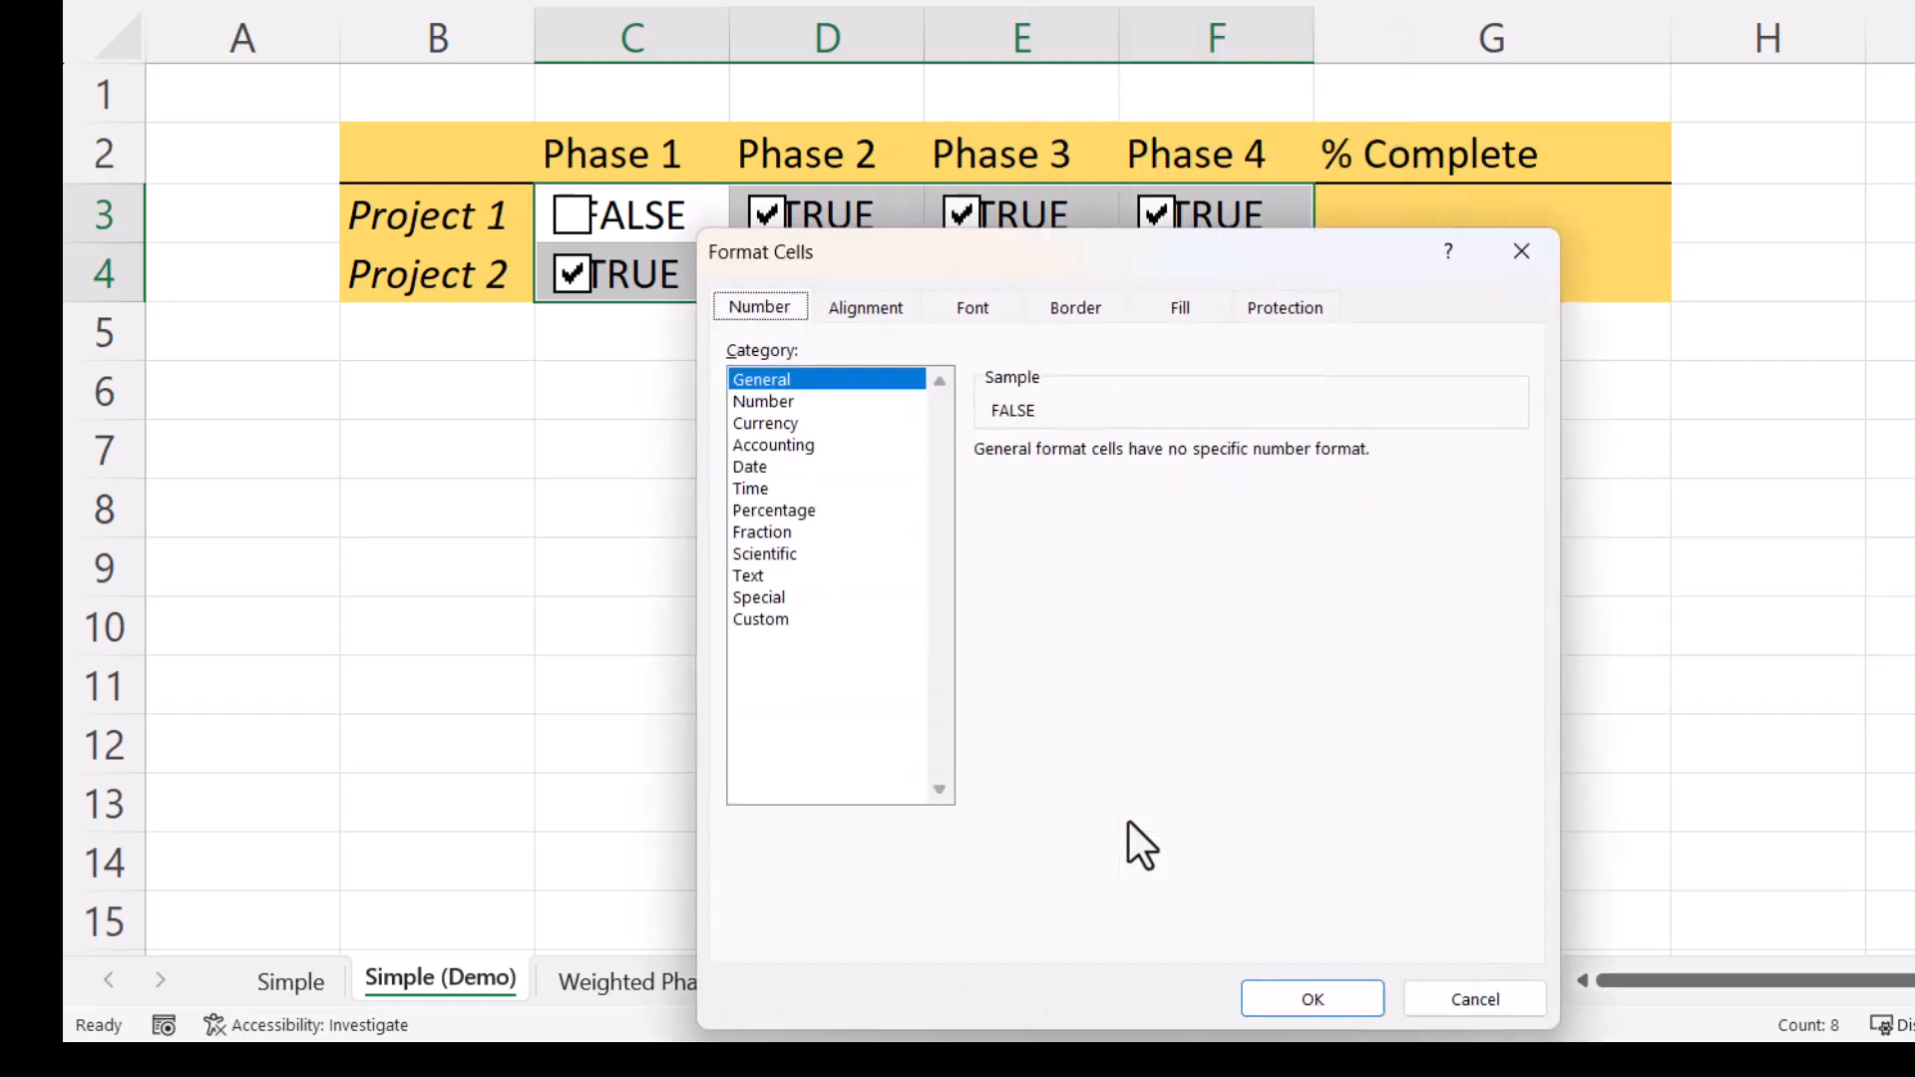
left_click(1474, 998)
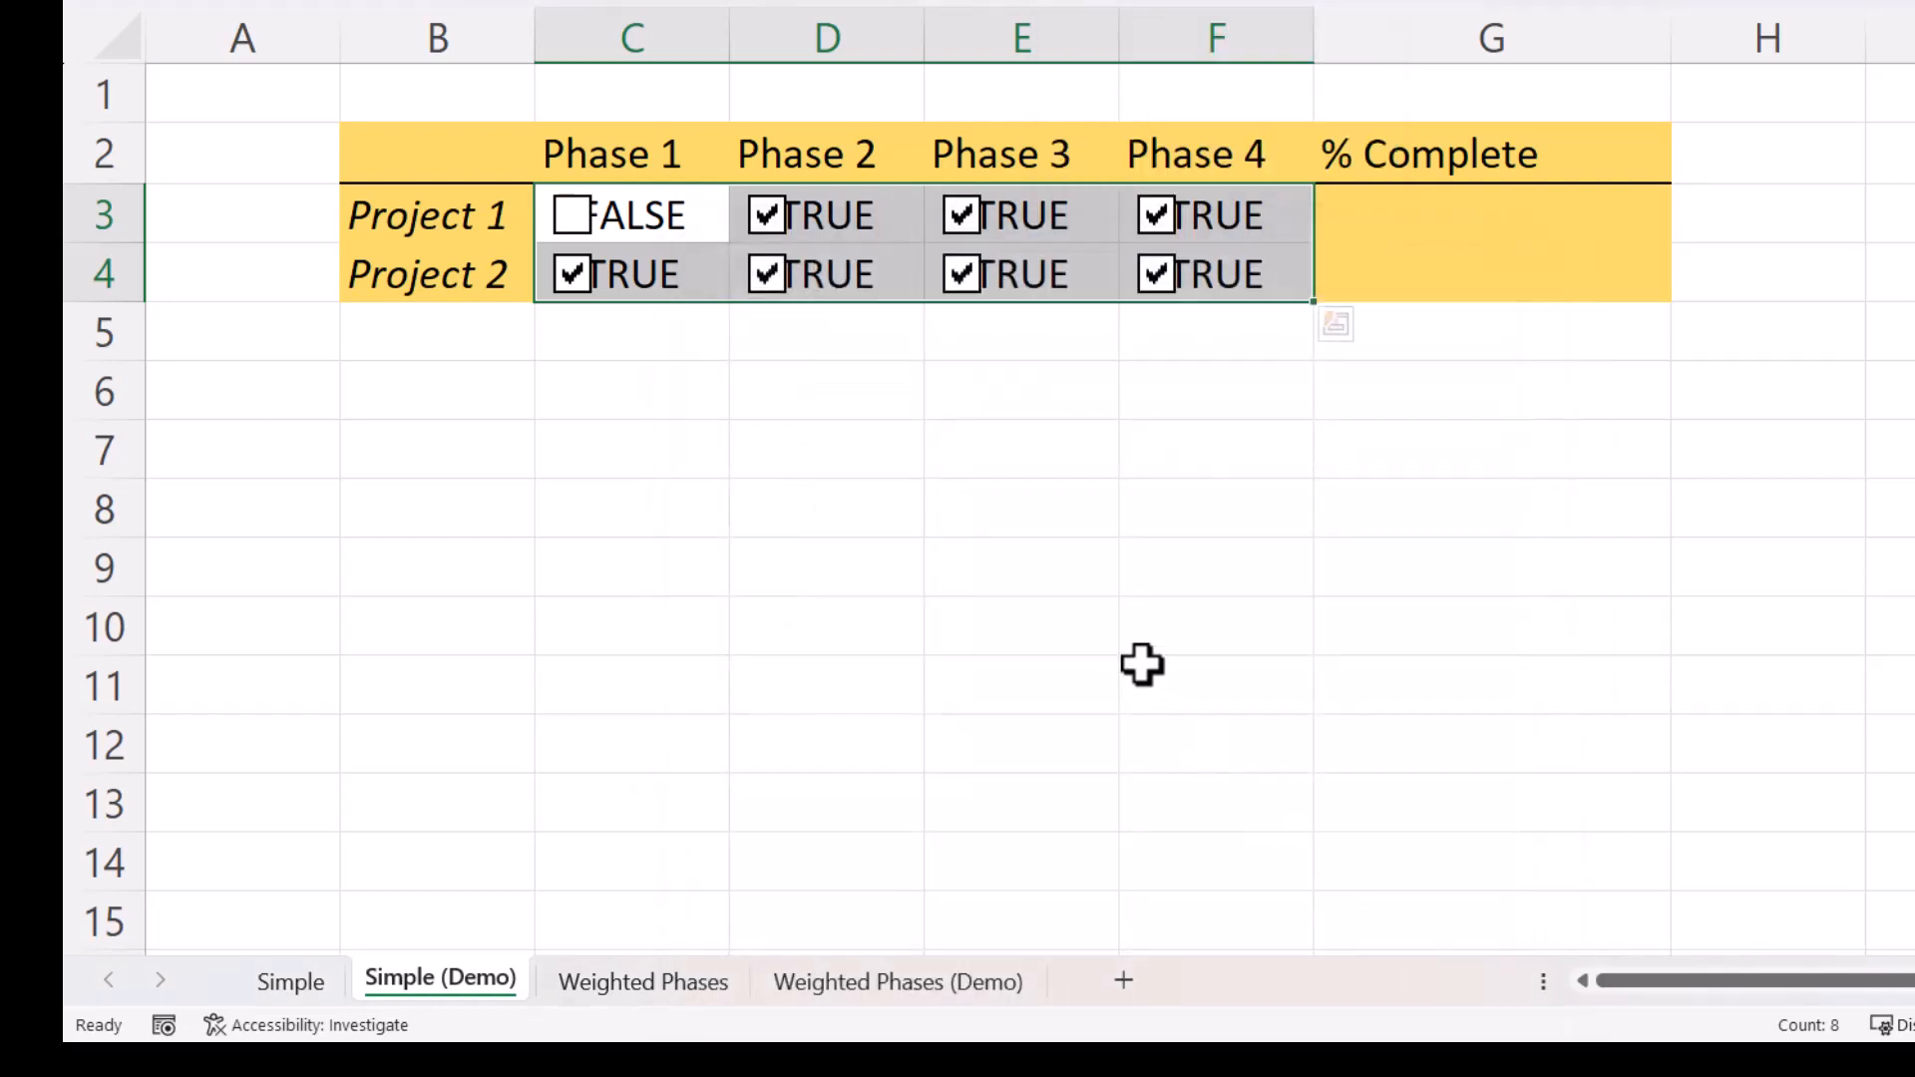
- Hide the TRUE/FALSE values in C3:F4 by applying the custom number format ;;;
key("ctrl+1")
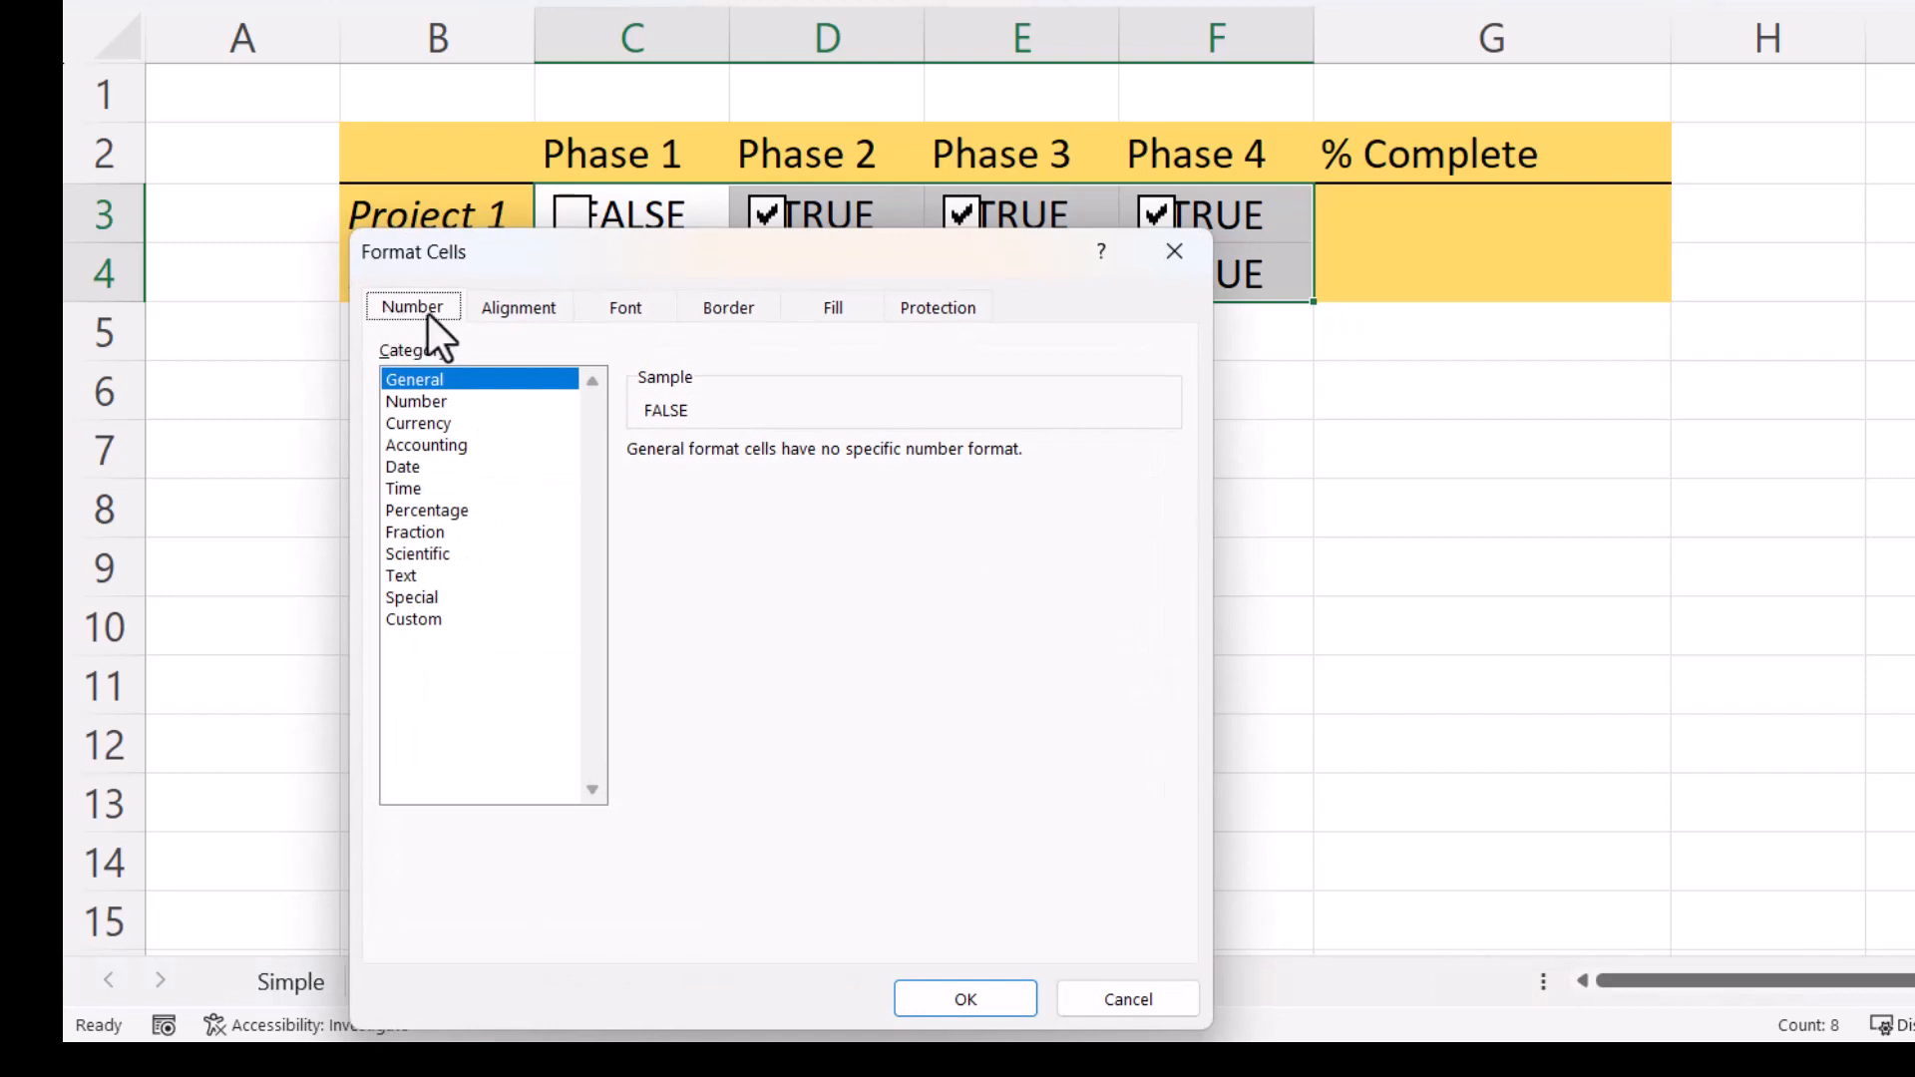
left_click(402, 619)
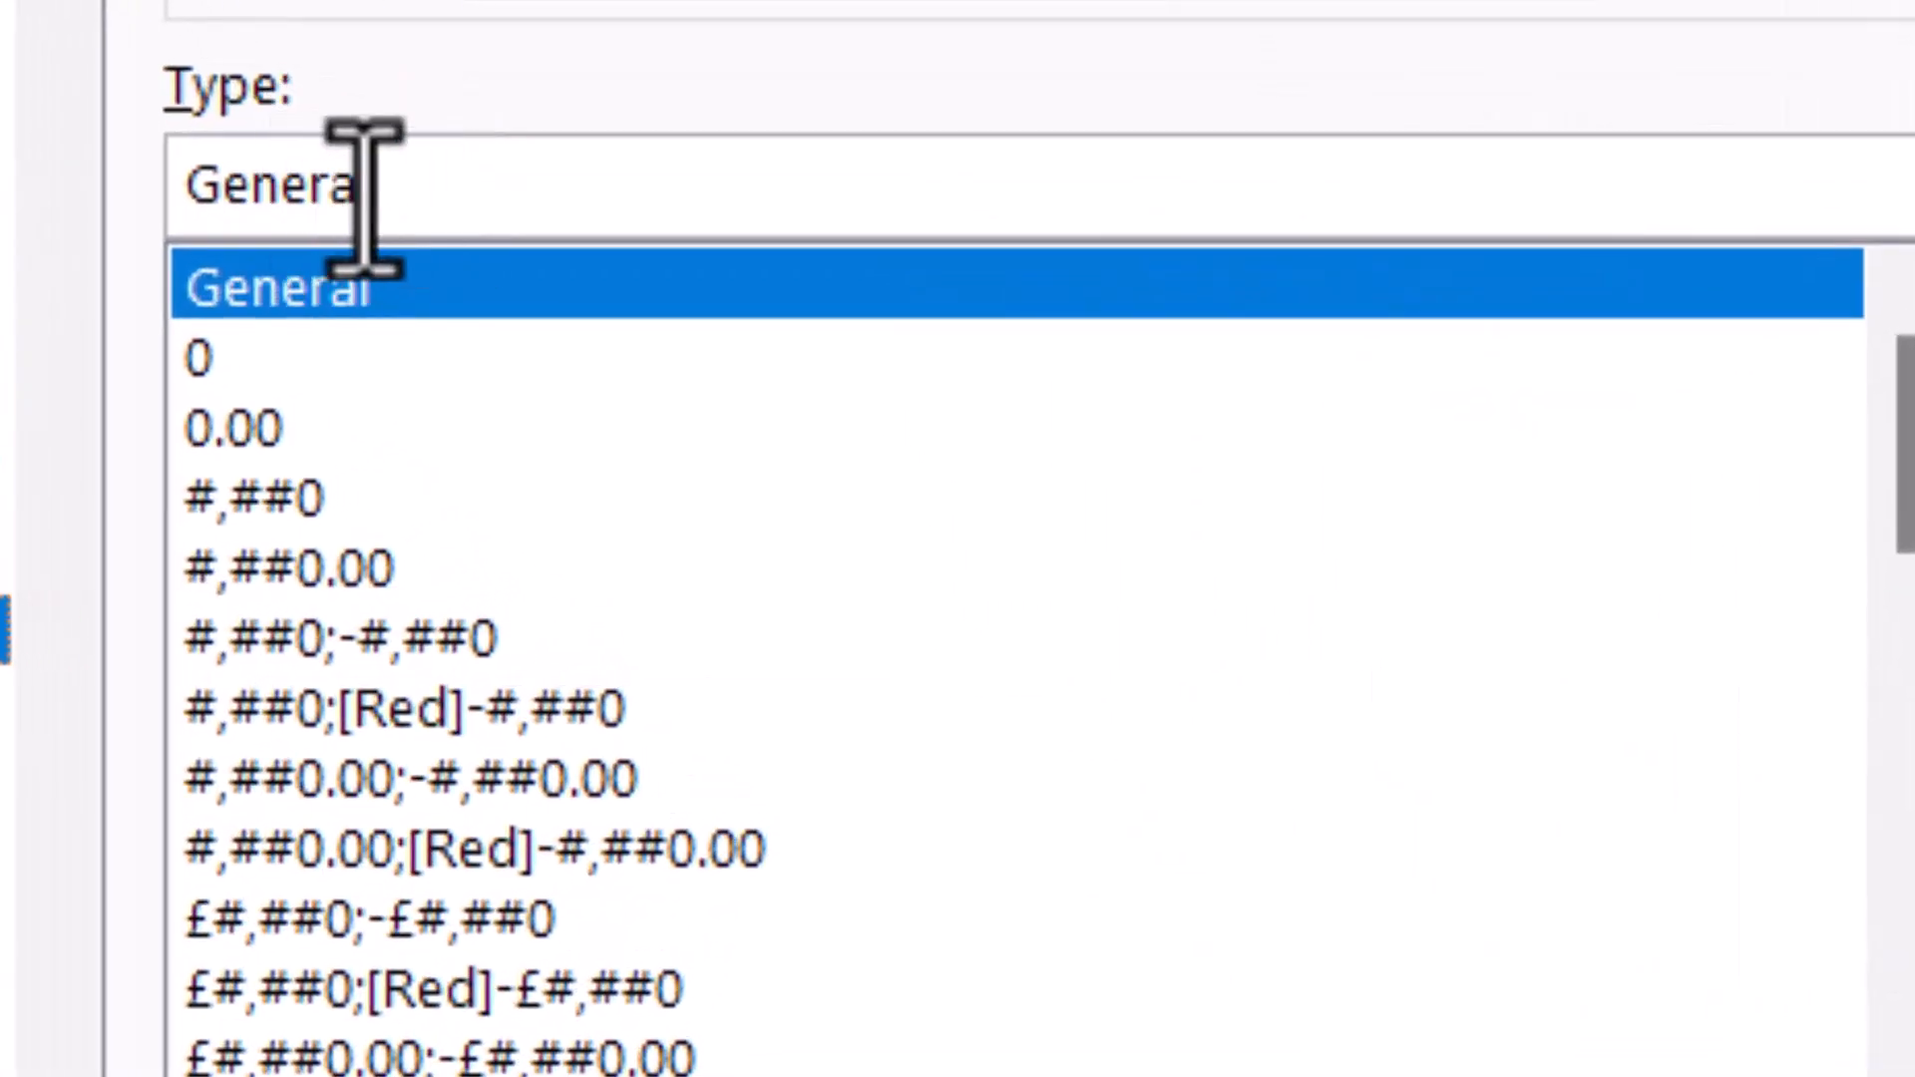
left_click_drag(363, 180, 77, 170)
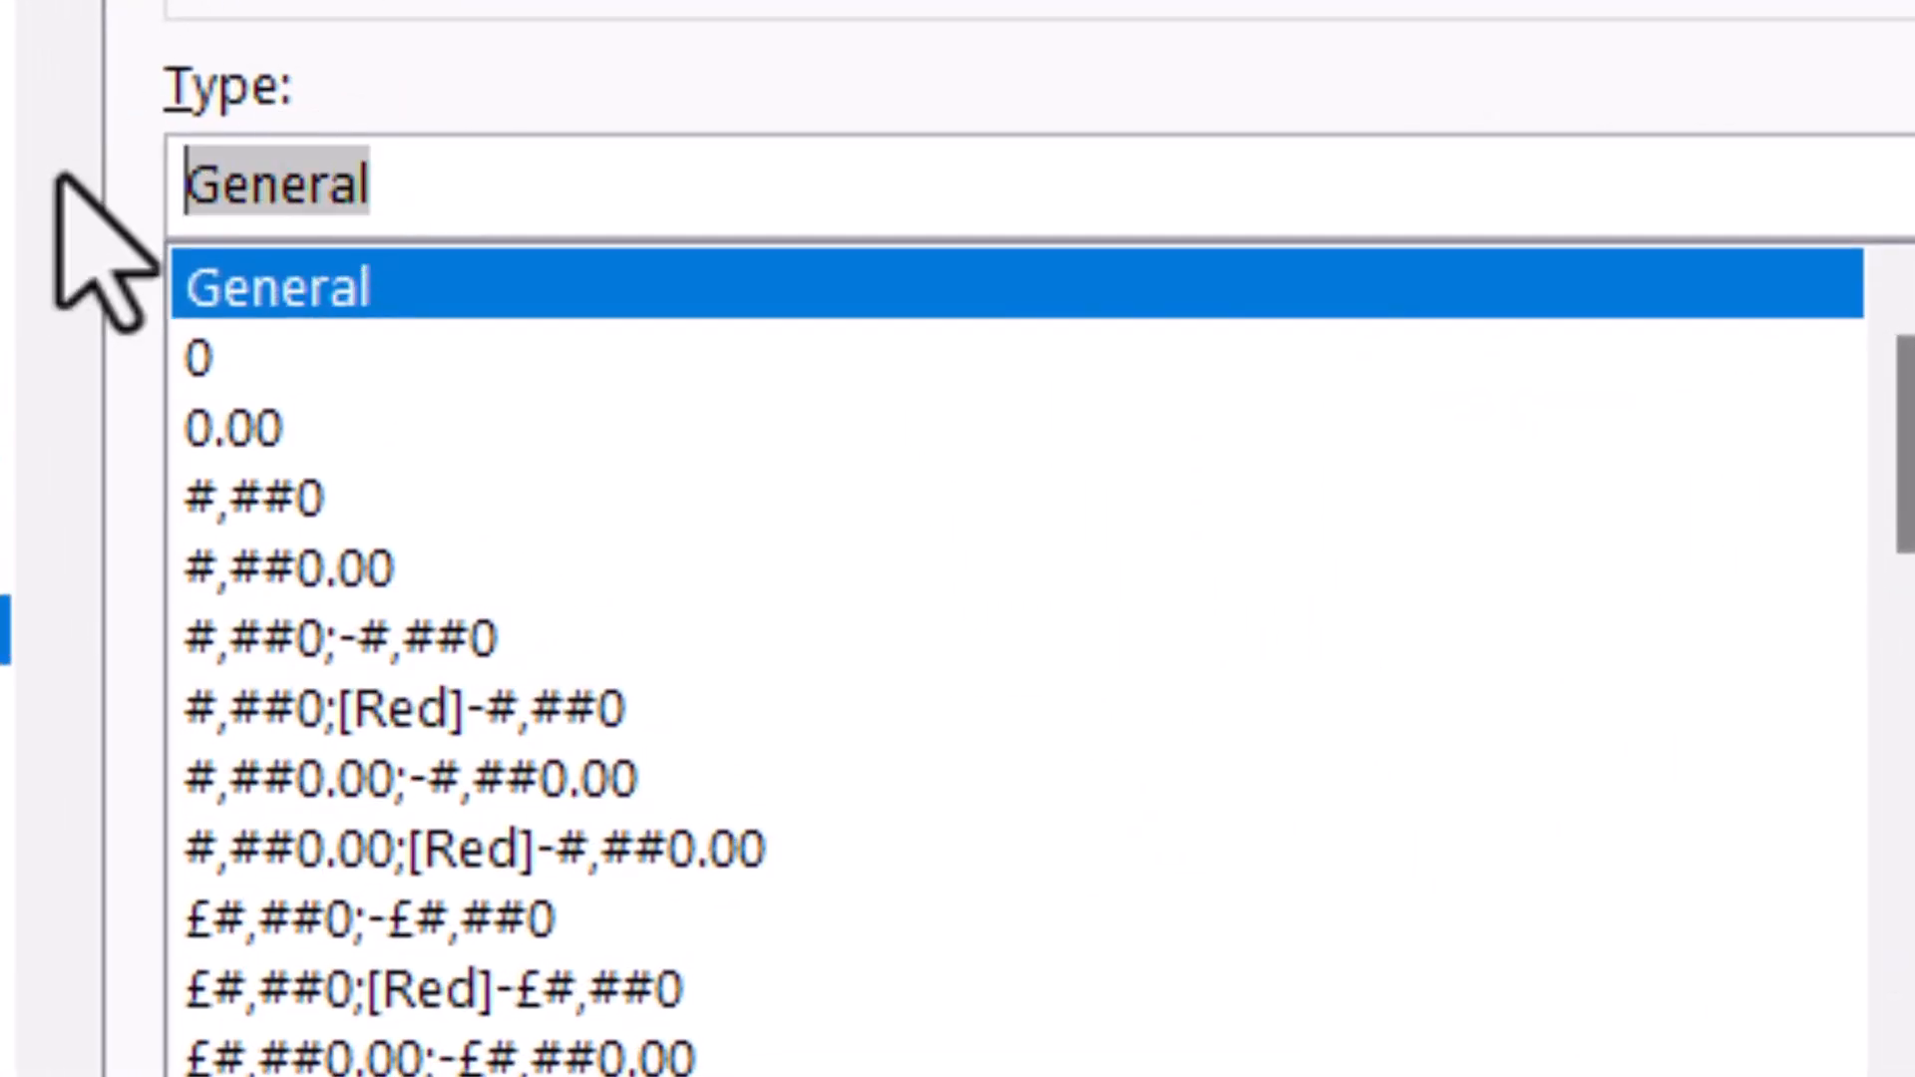
type(";;")
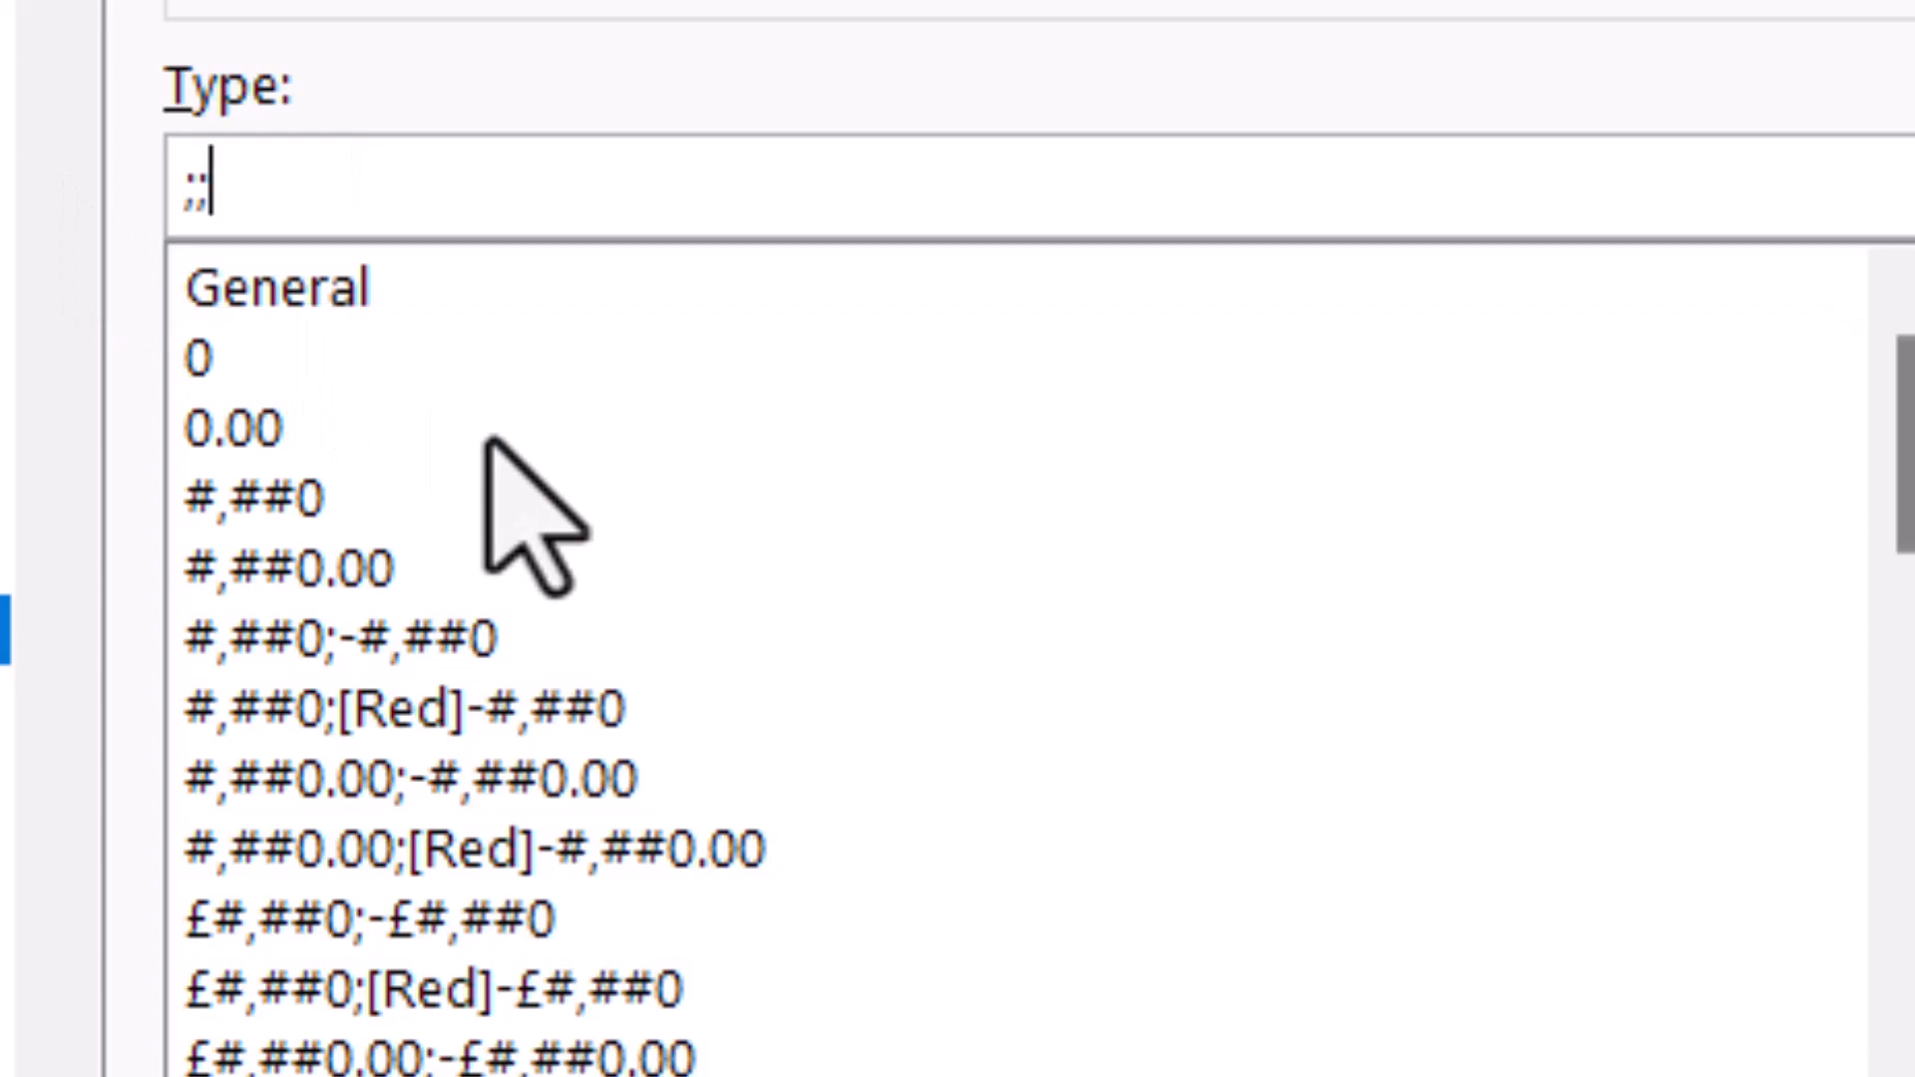
type(";")
left_click(884, 1024)
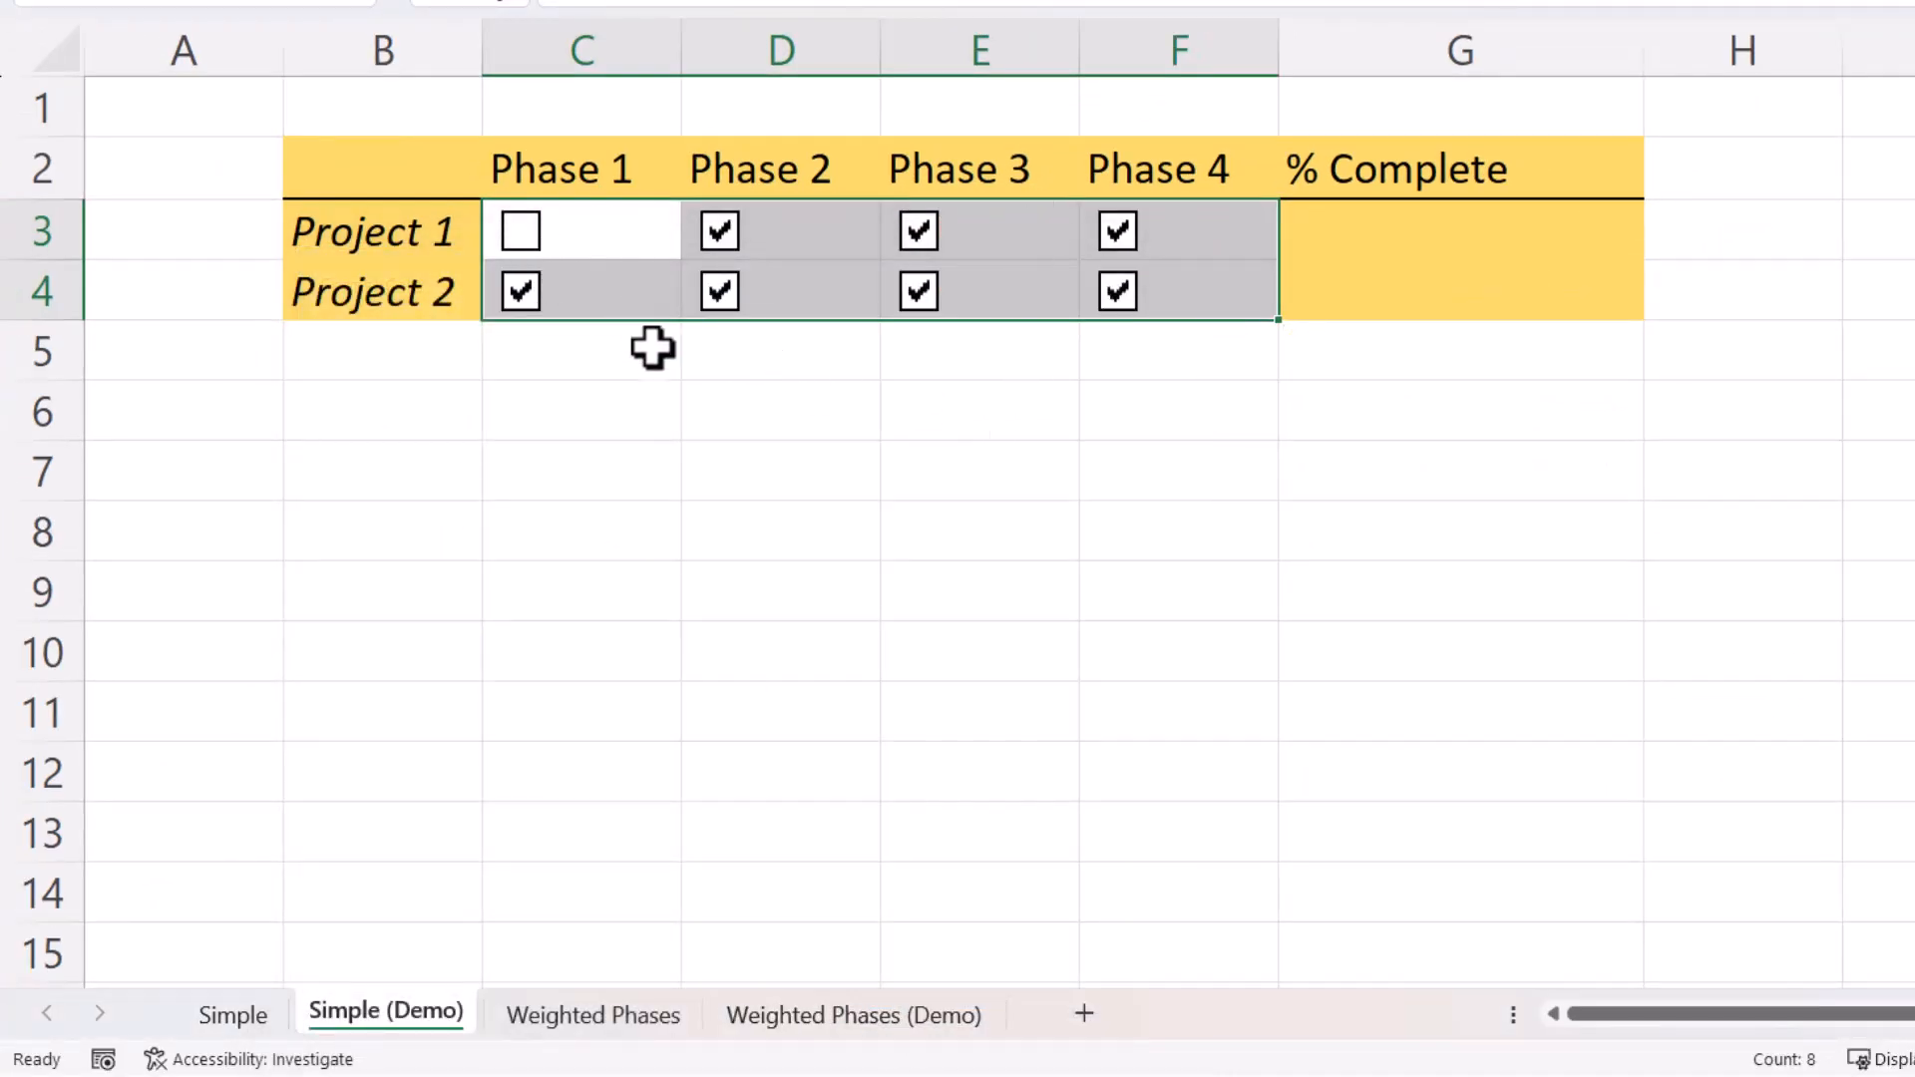
- Begin the Project 1 % Complete formula in G3 with COUNTIF over C3:F3, using TRUE as the criterion
left_click(1326, 229)
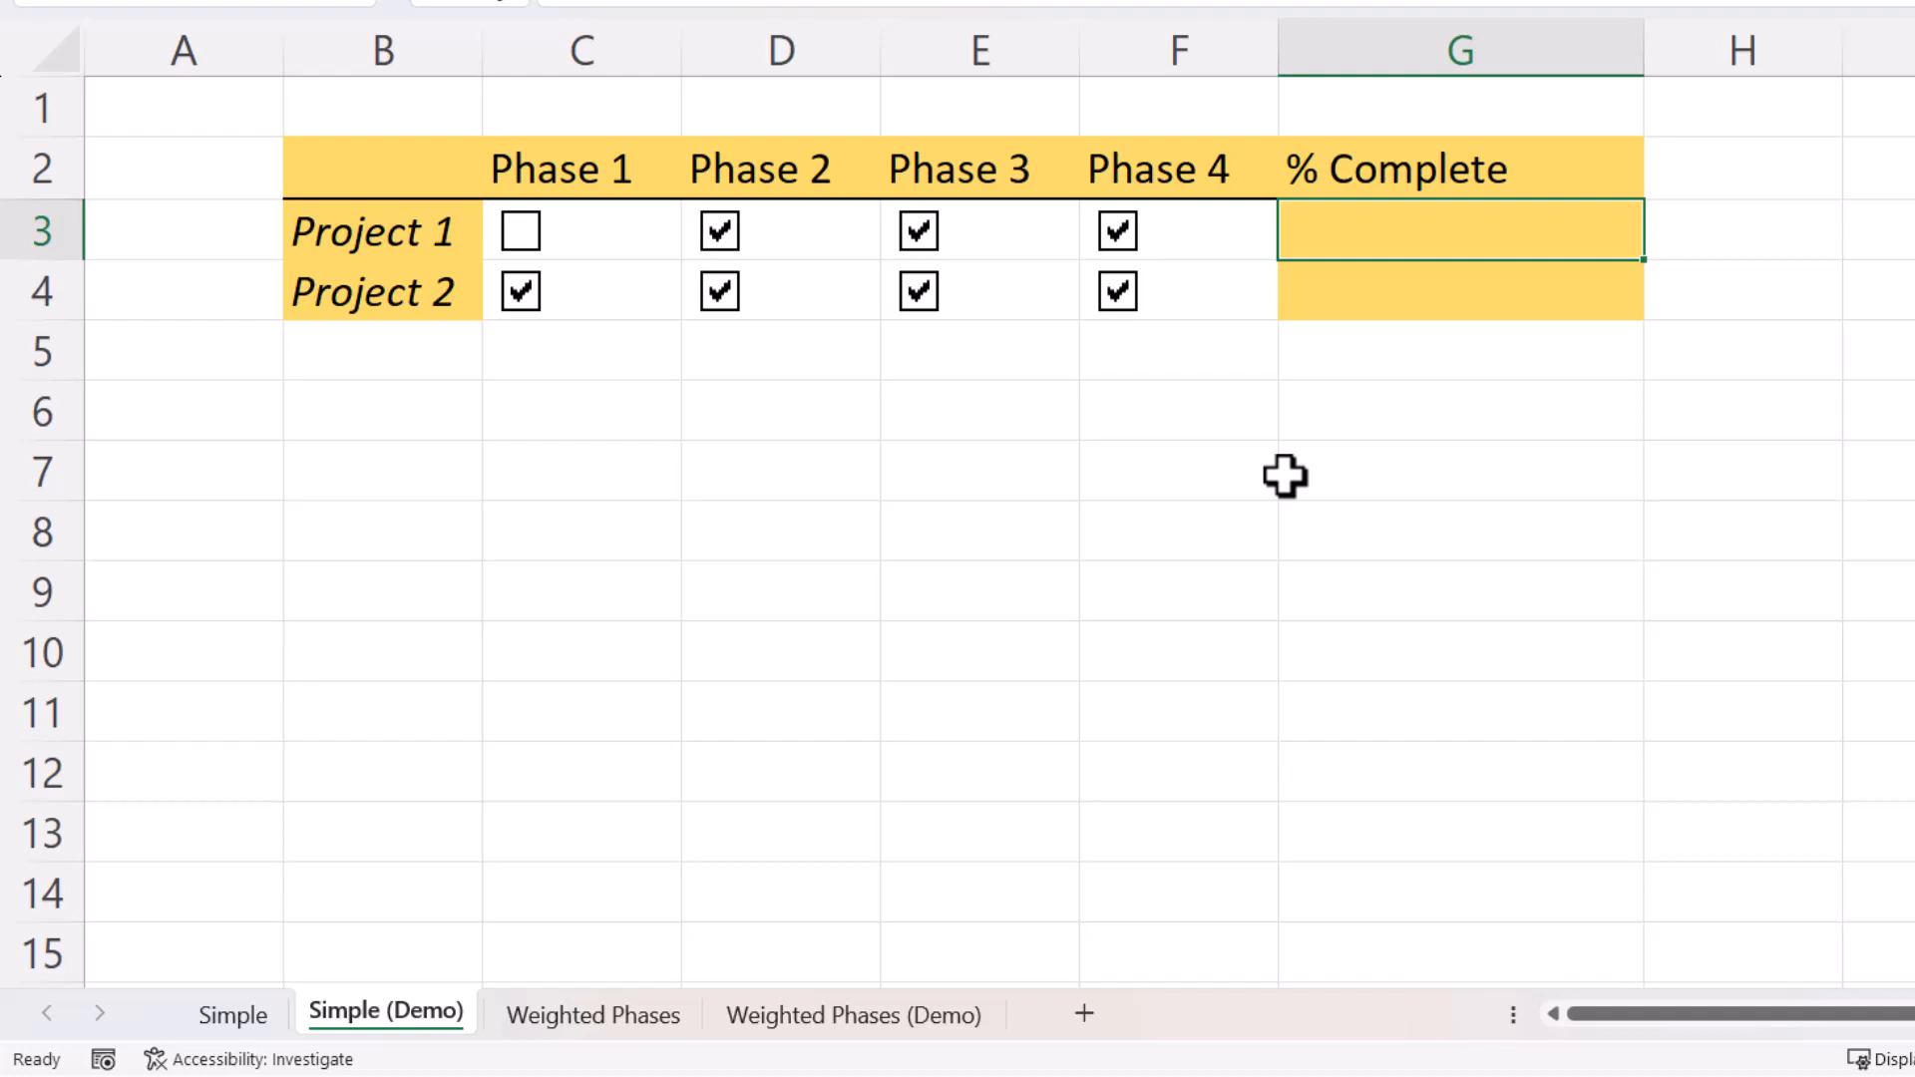
type("=")
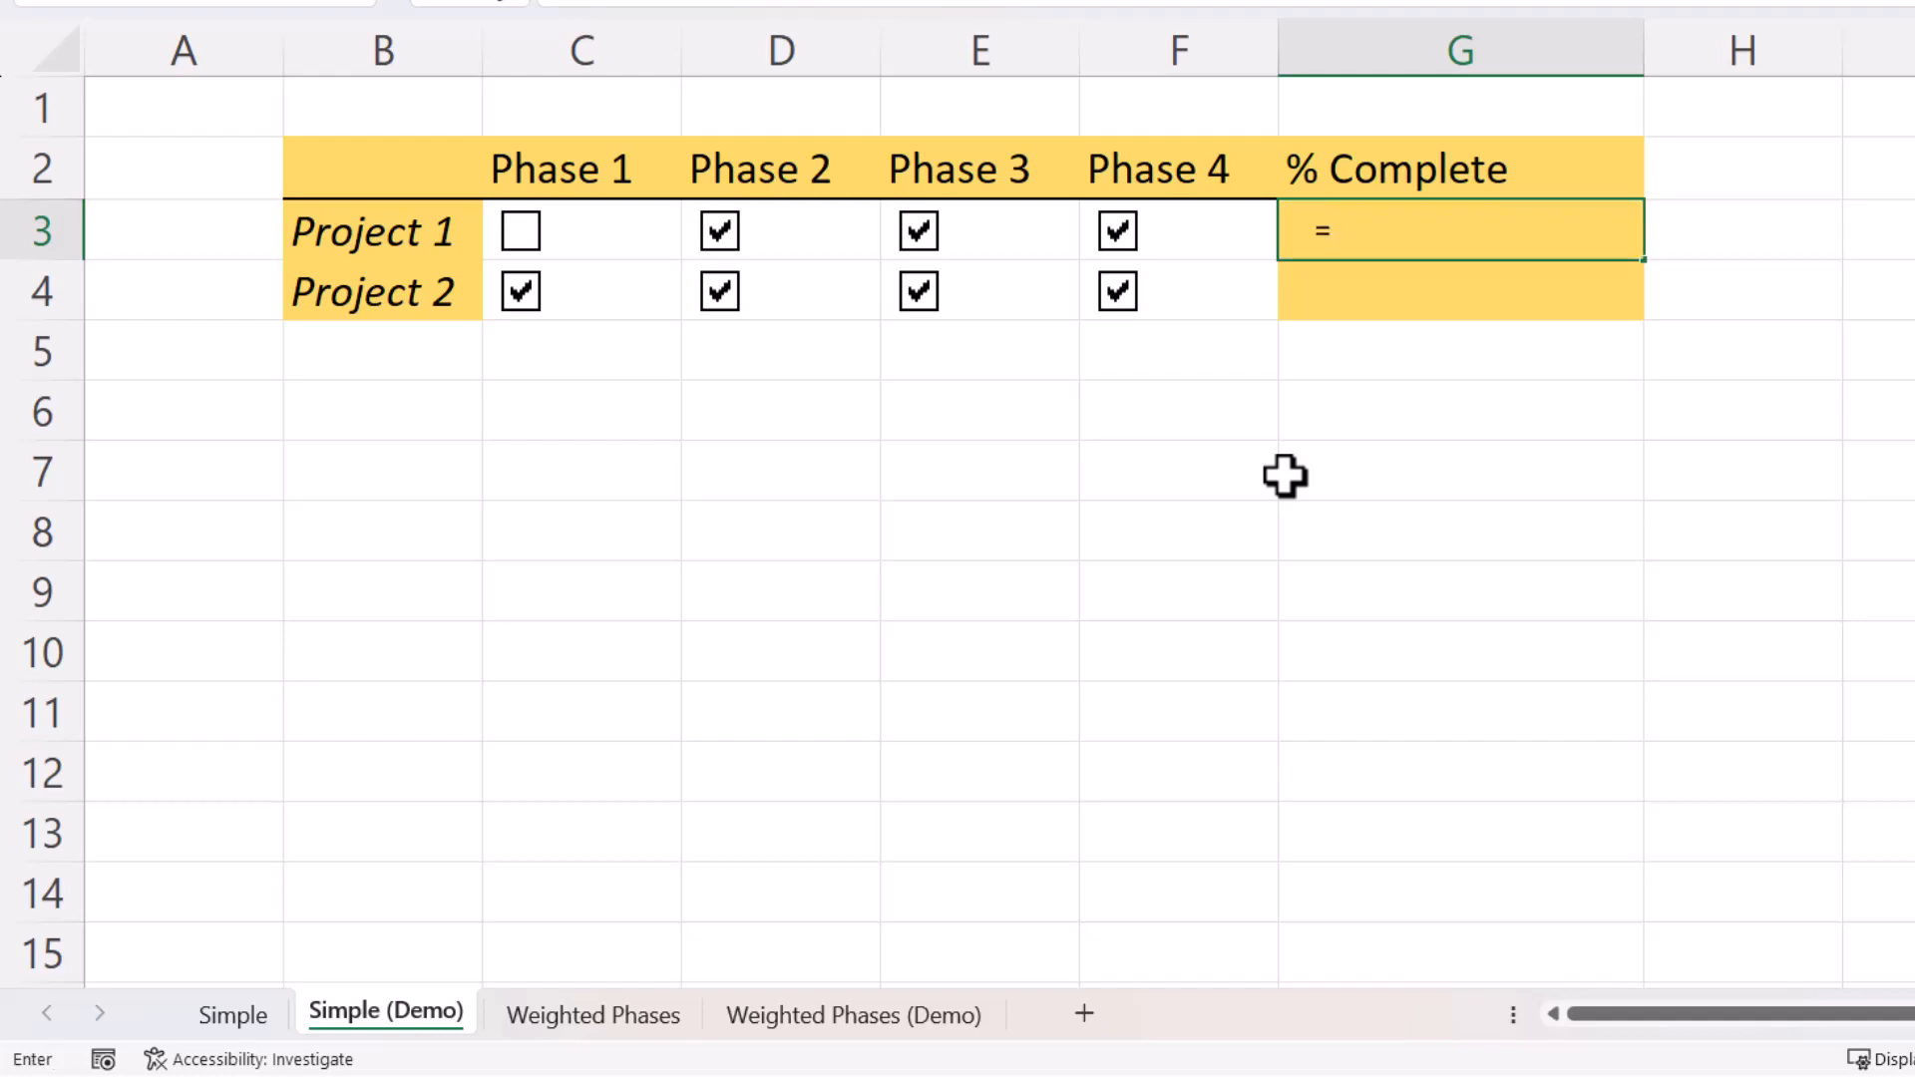
type("coun")
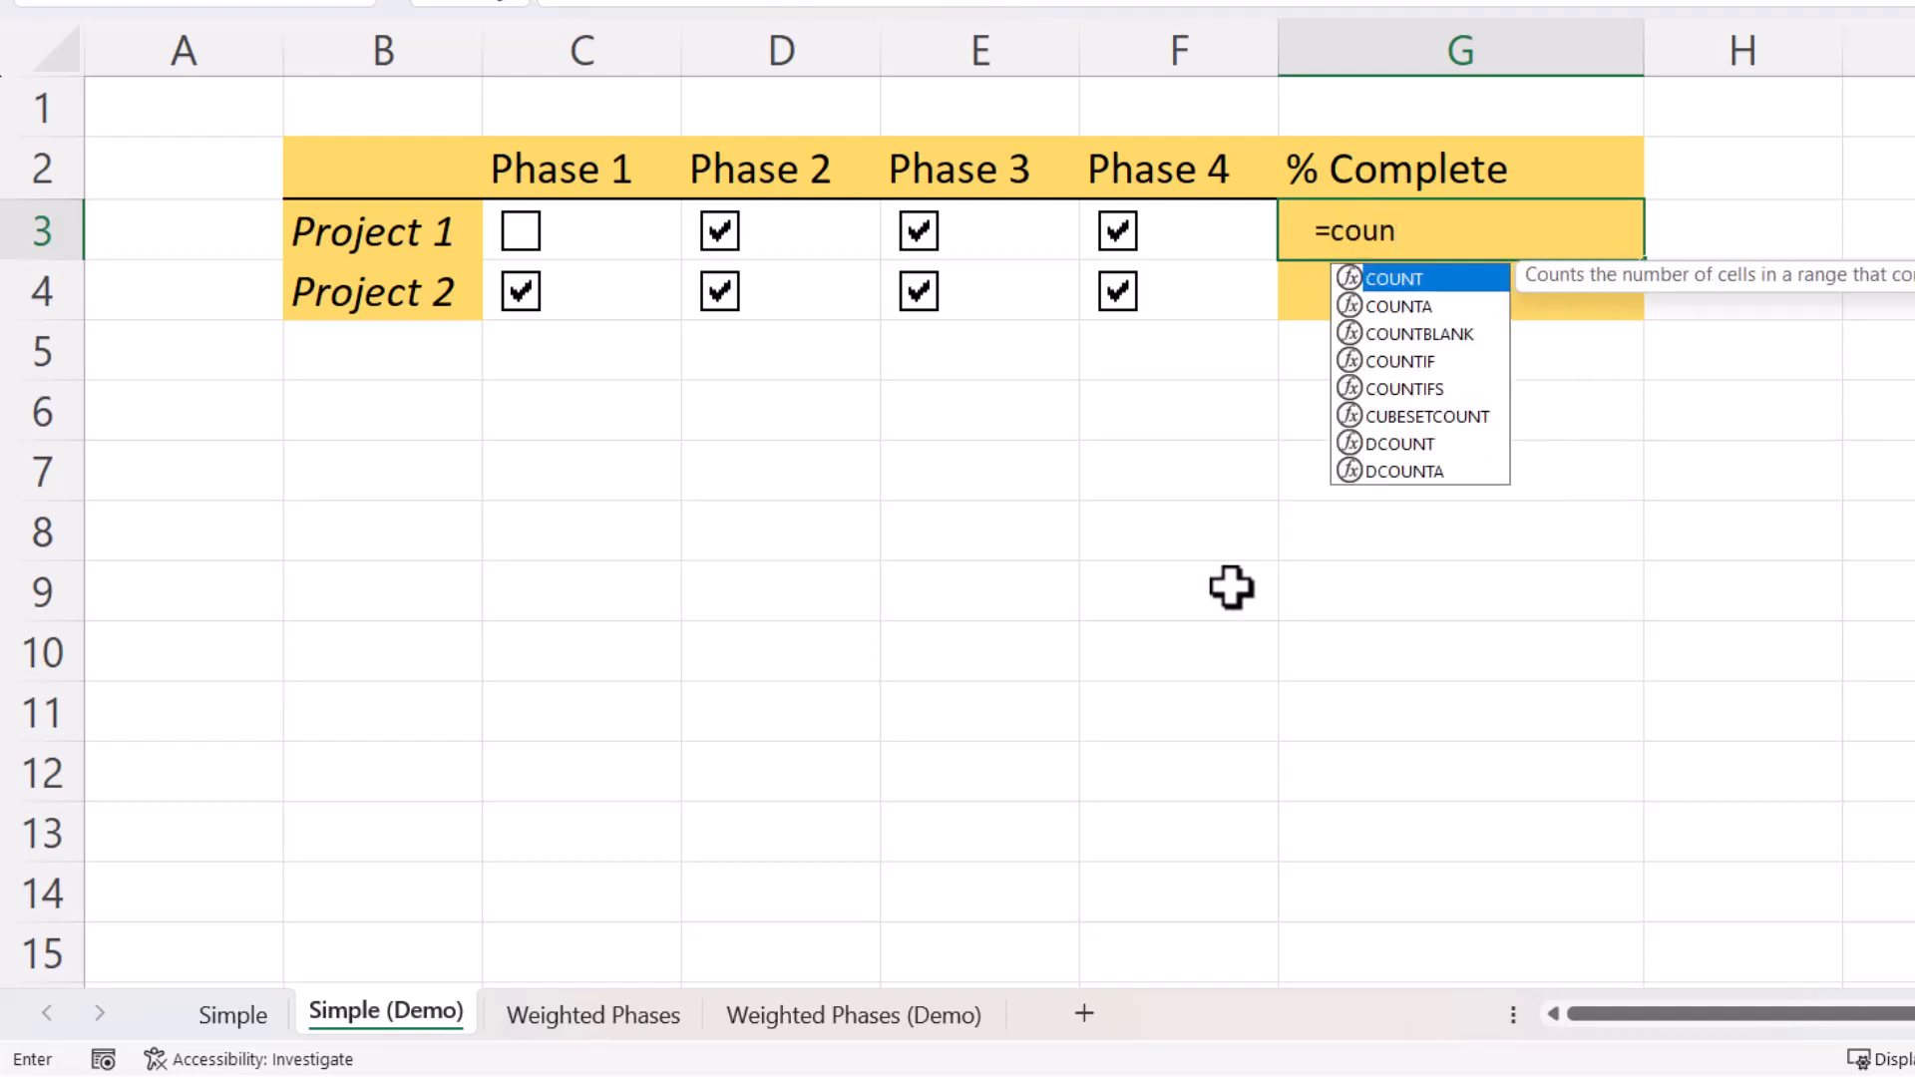
double_click(1396, 363)
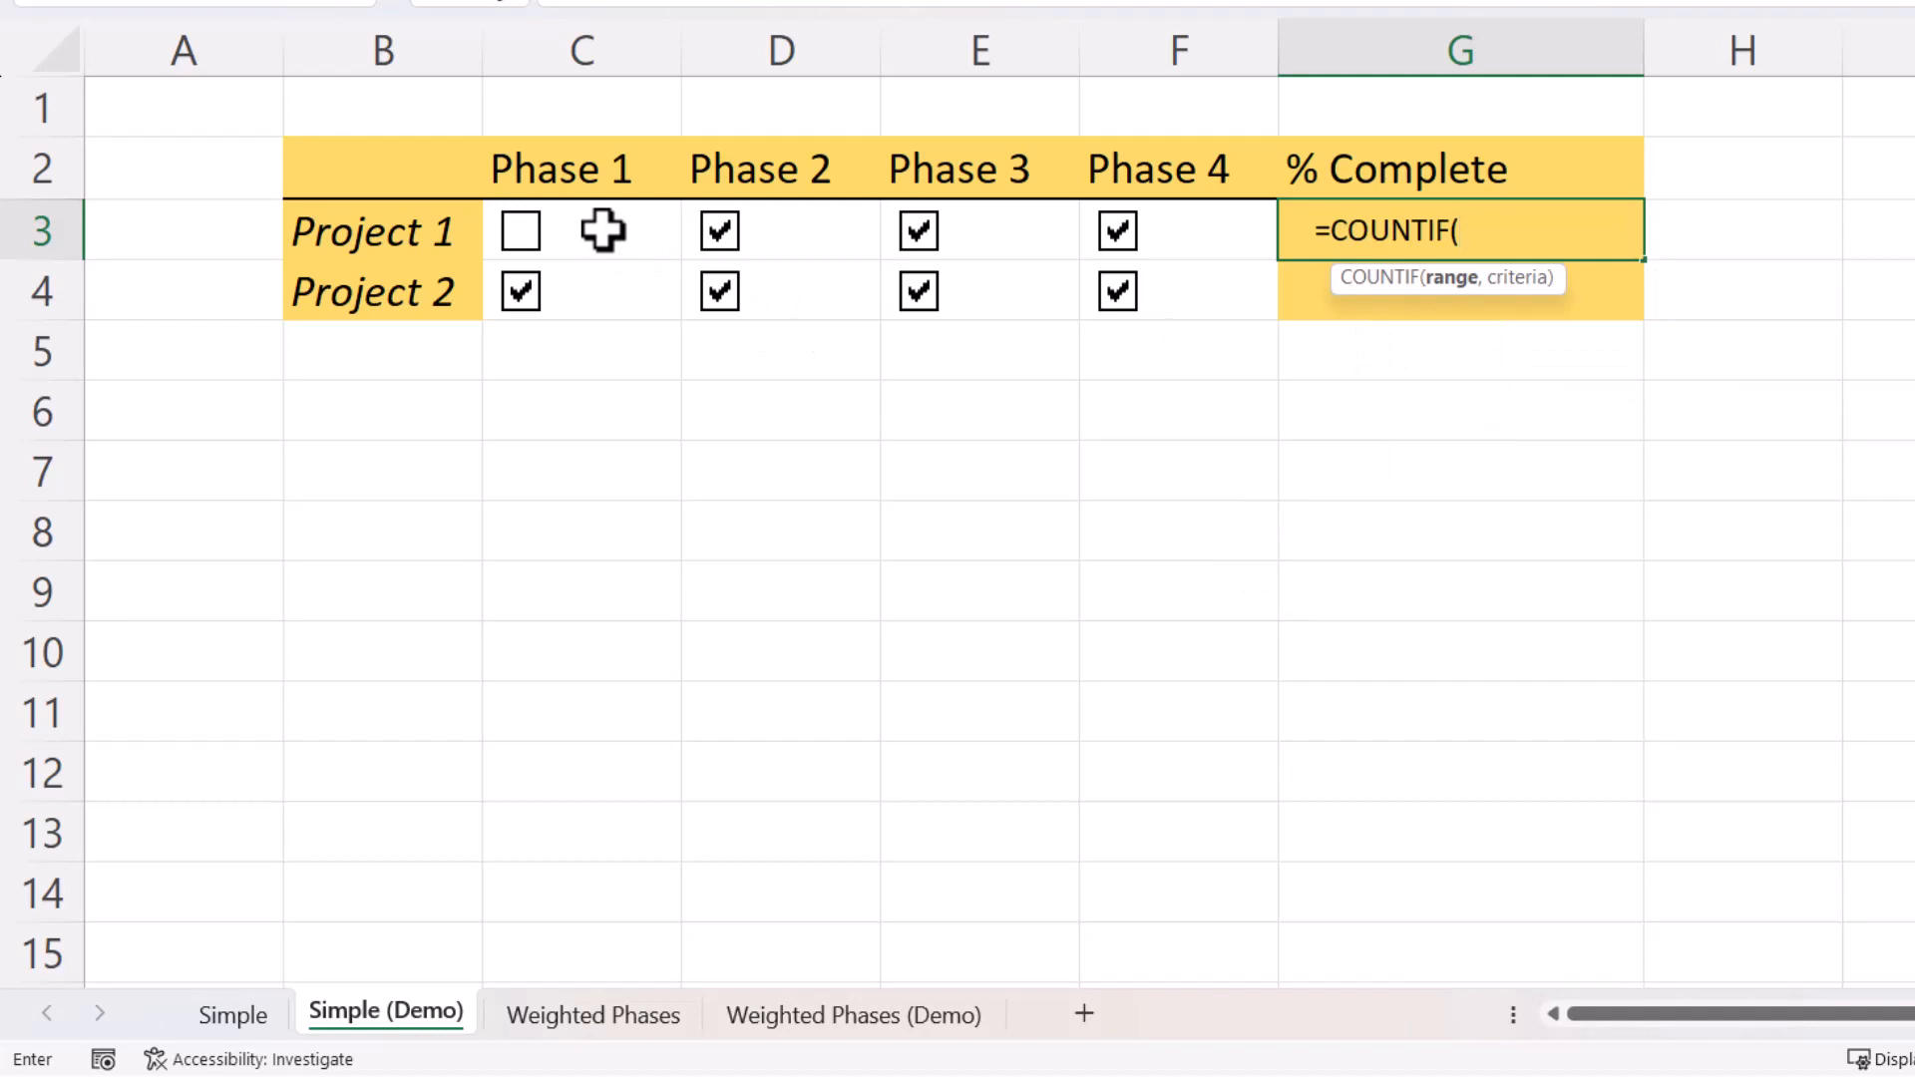
left_click_drag(603, 230, 1131, 235)
type(",")
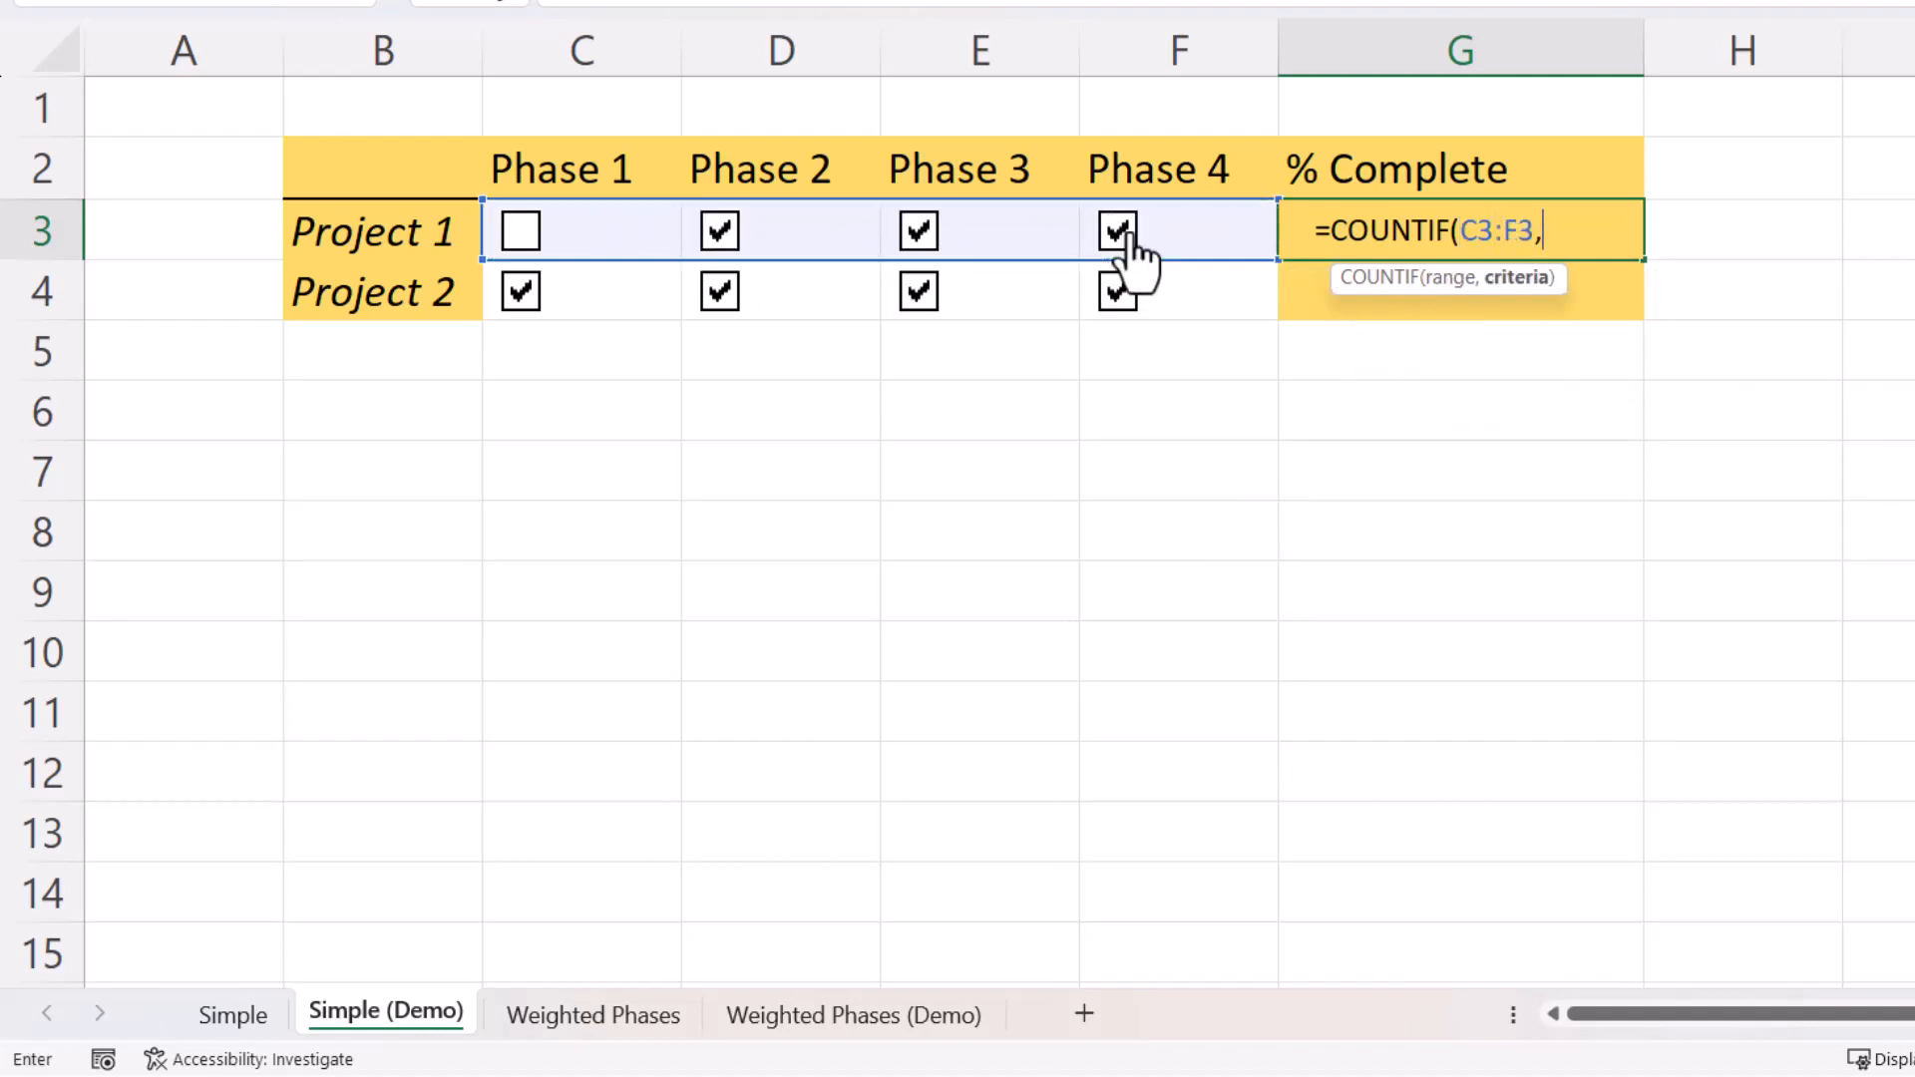
type("TRUE")
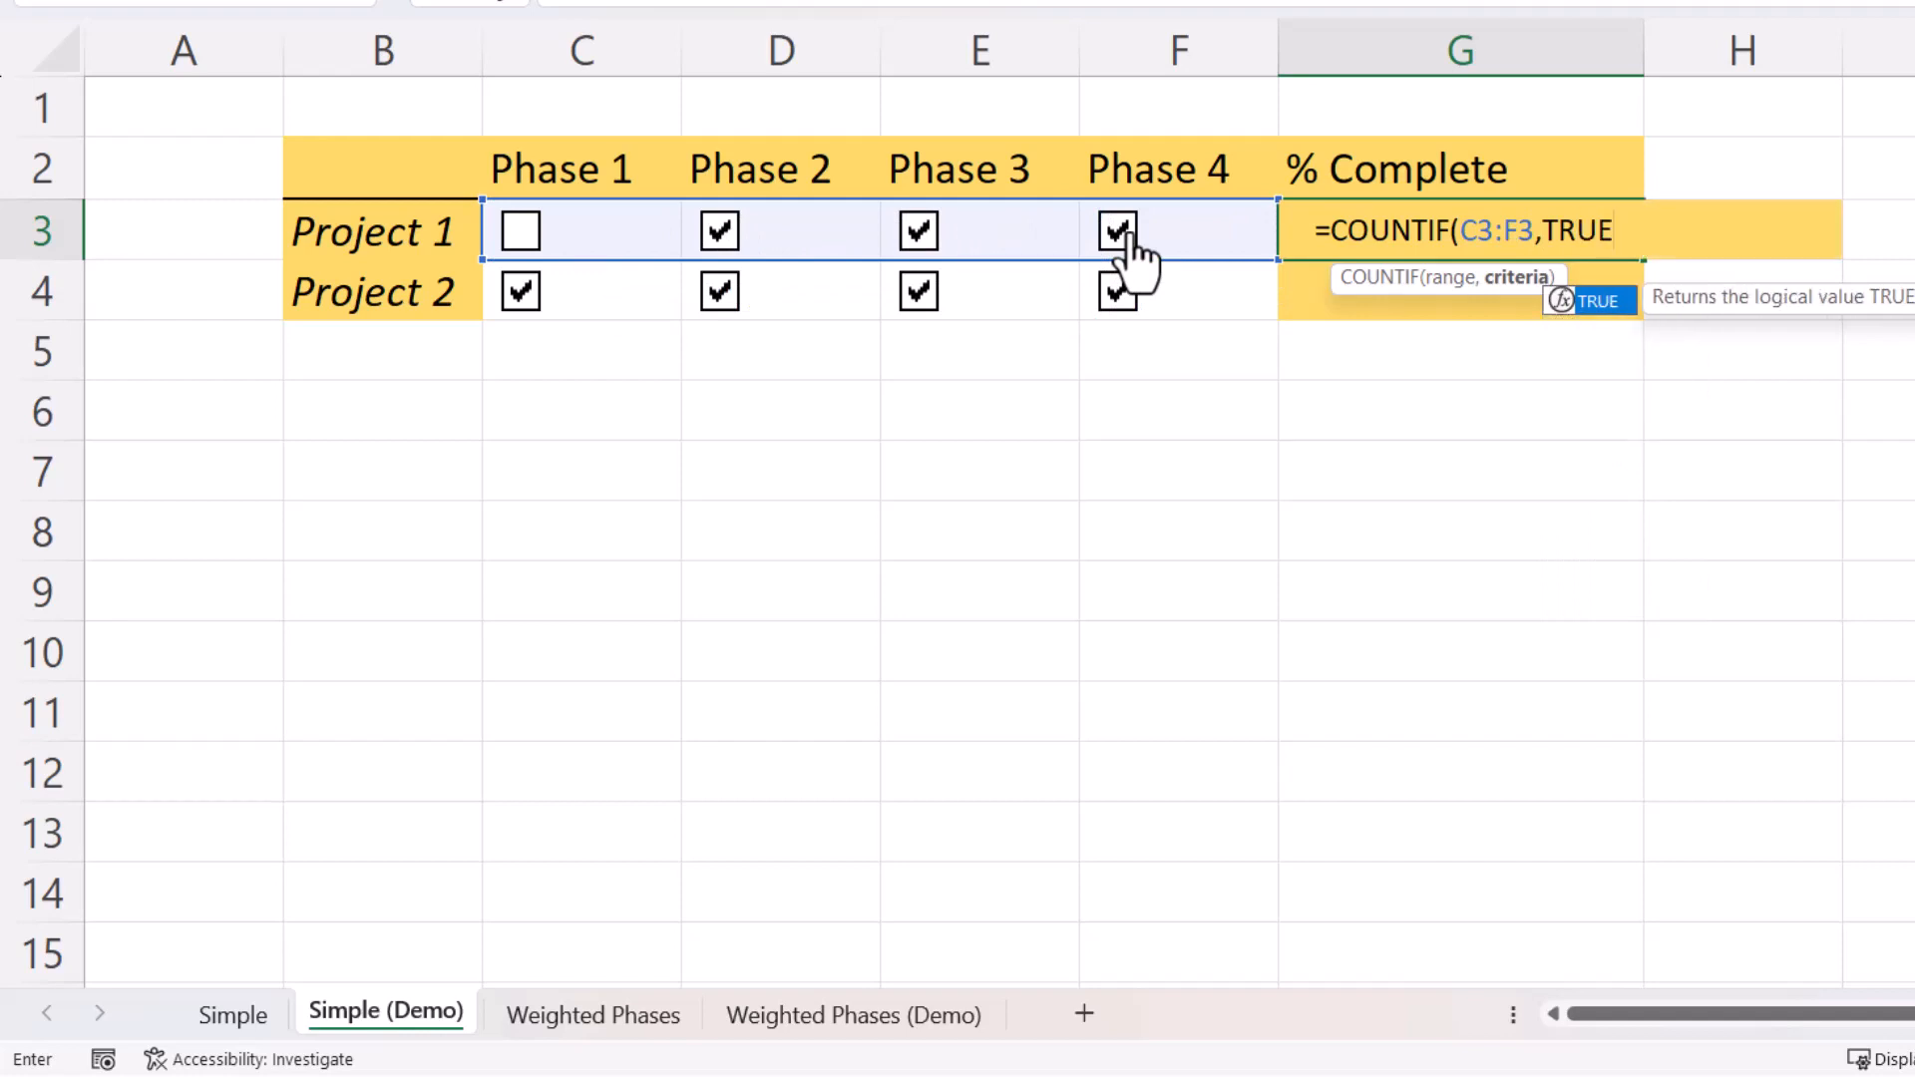
- Complete the G3 formula by dividing the COUNTIF result by COUNTA(C3:F3), and fill it down to G4
type(")/")
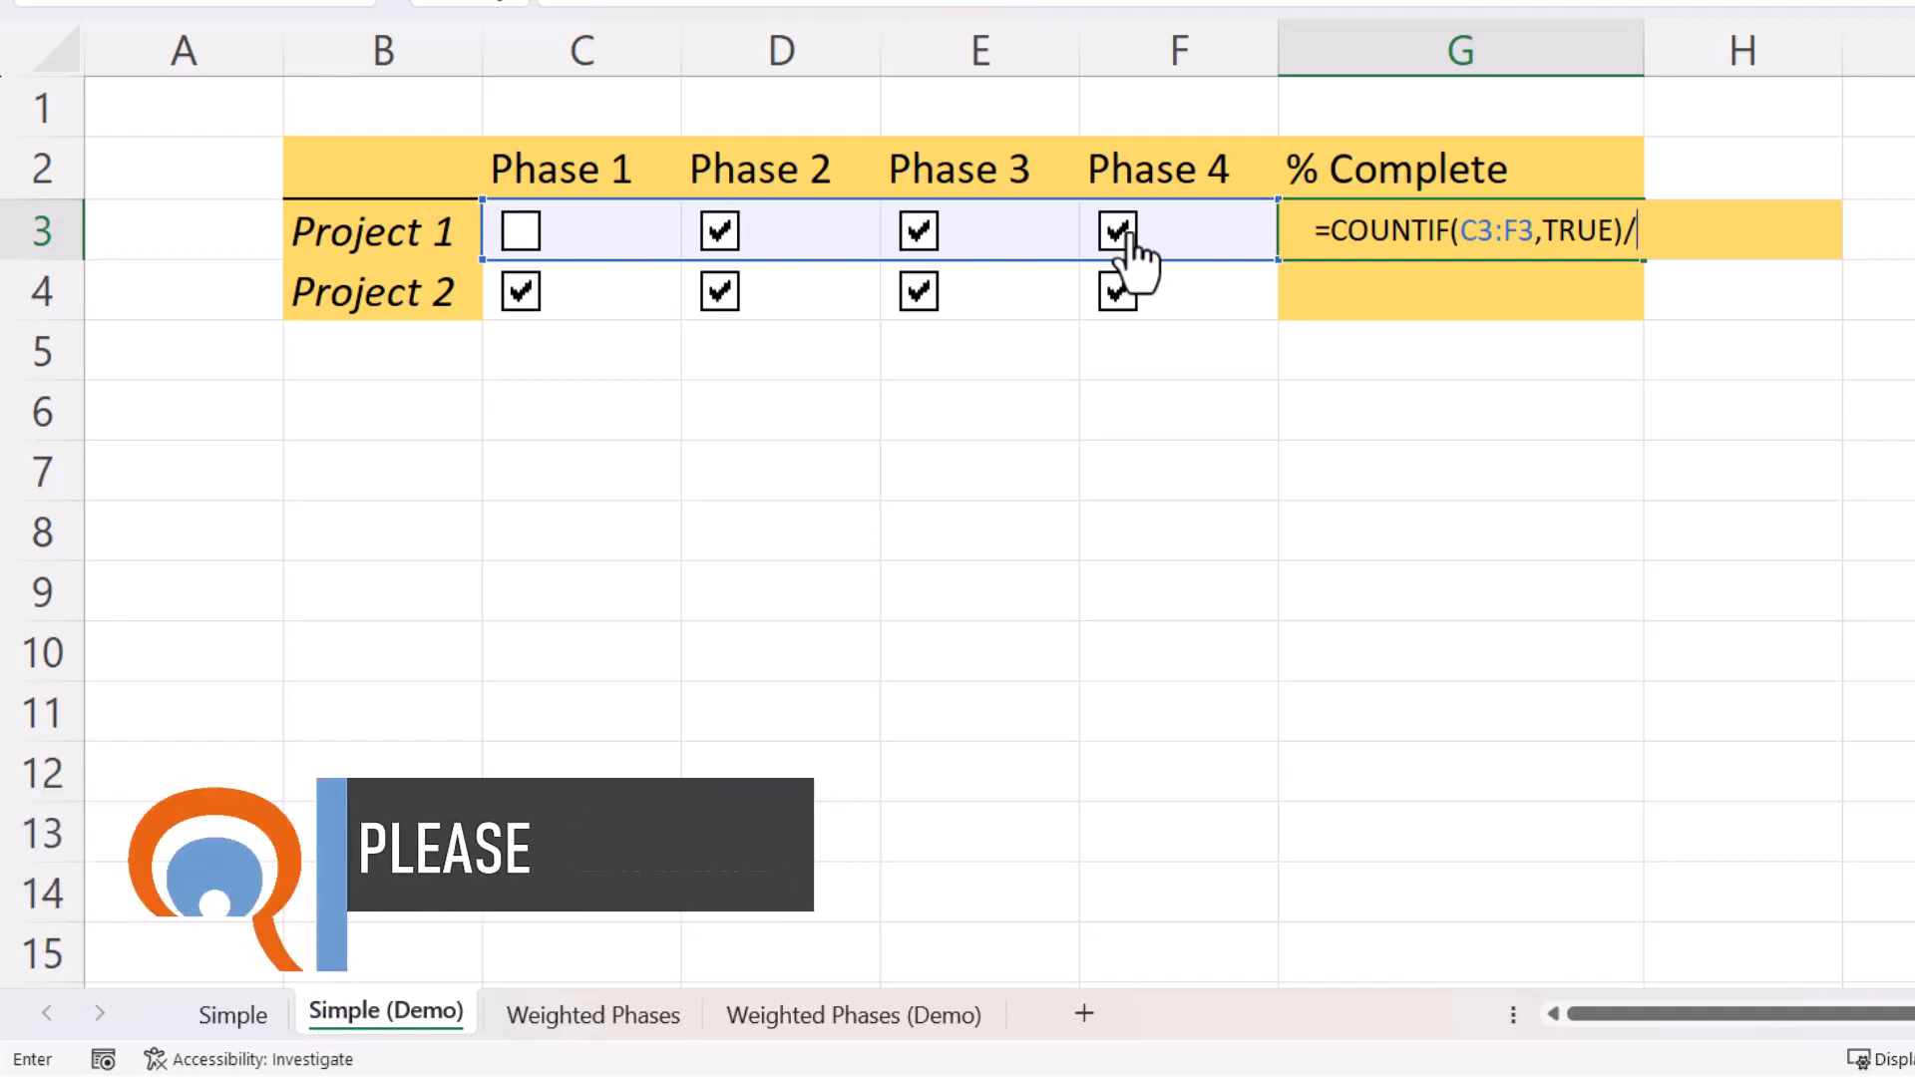
type("counta")
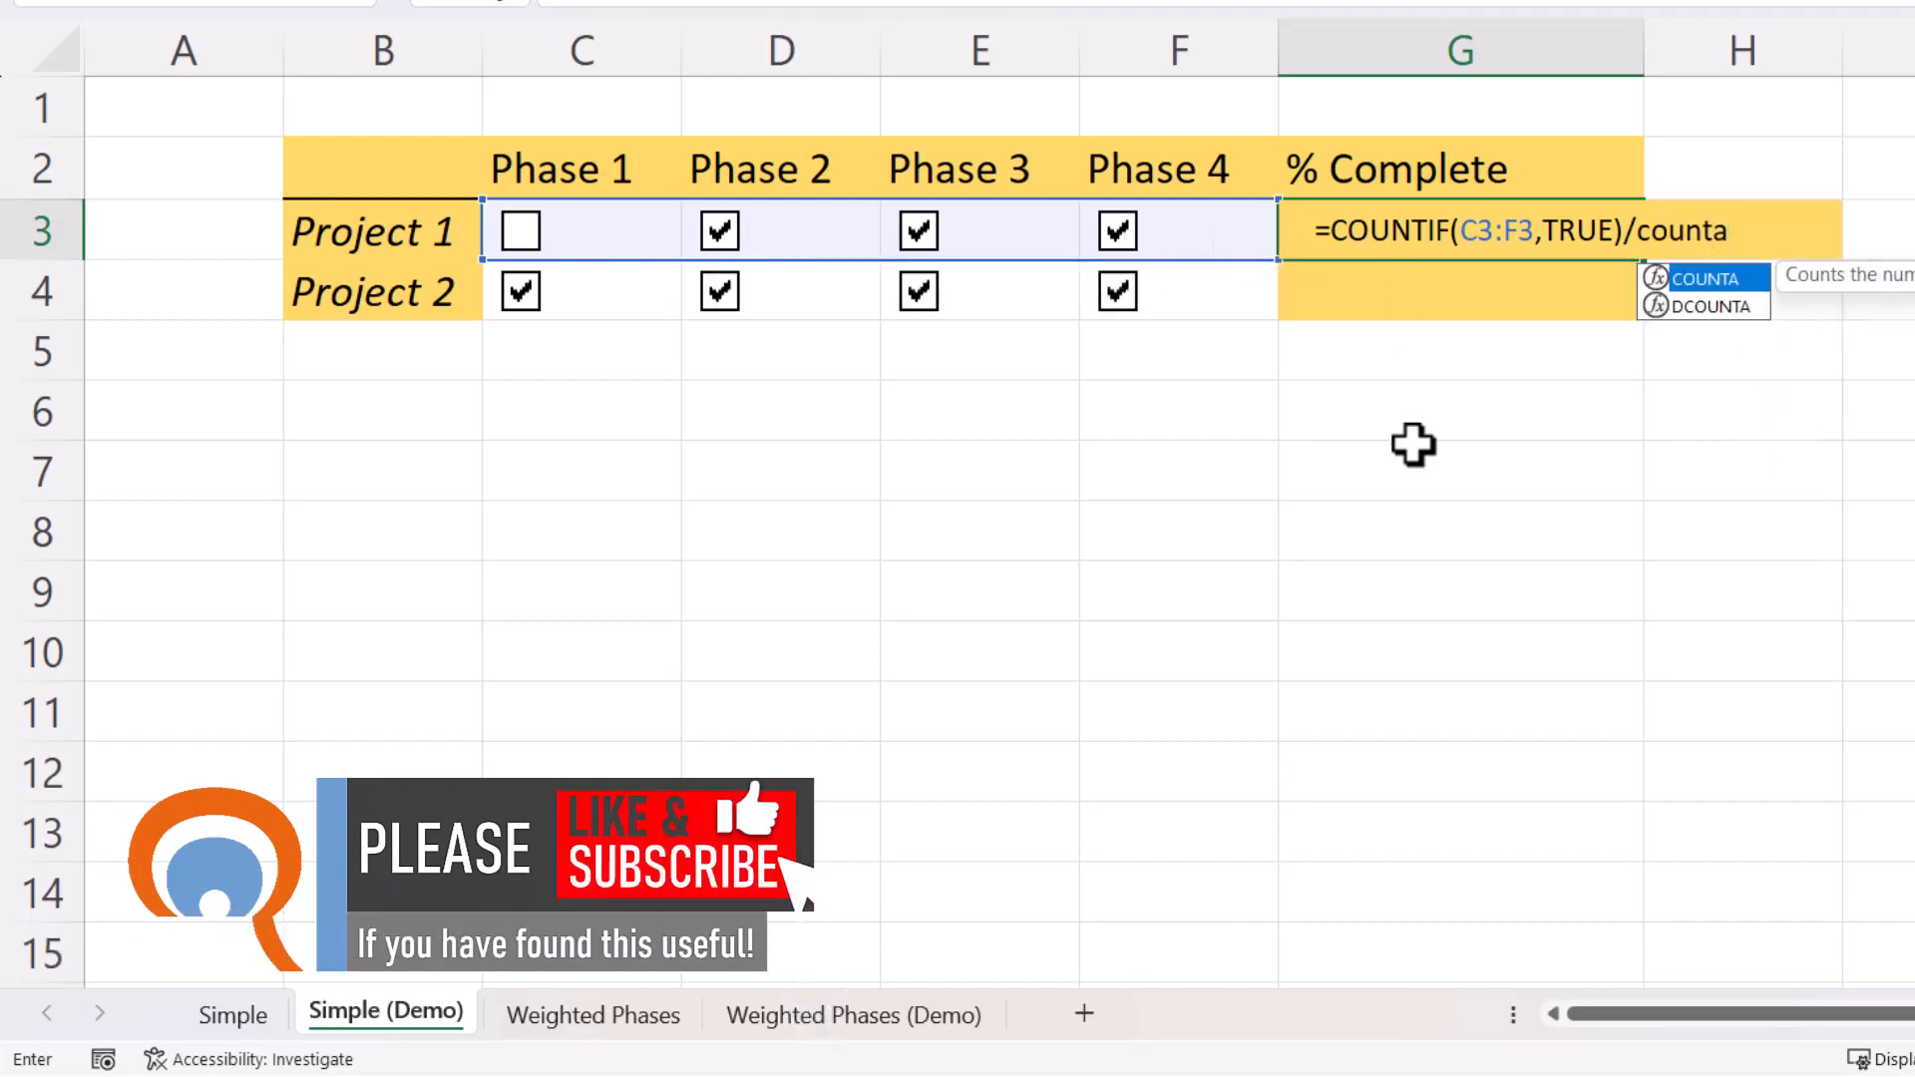
double_click(1694, 275)
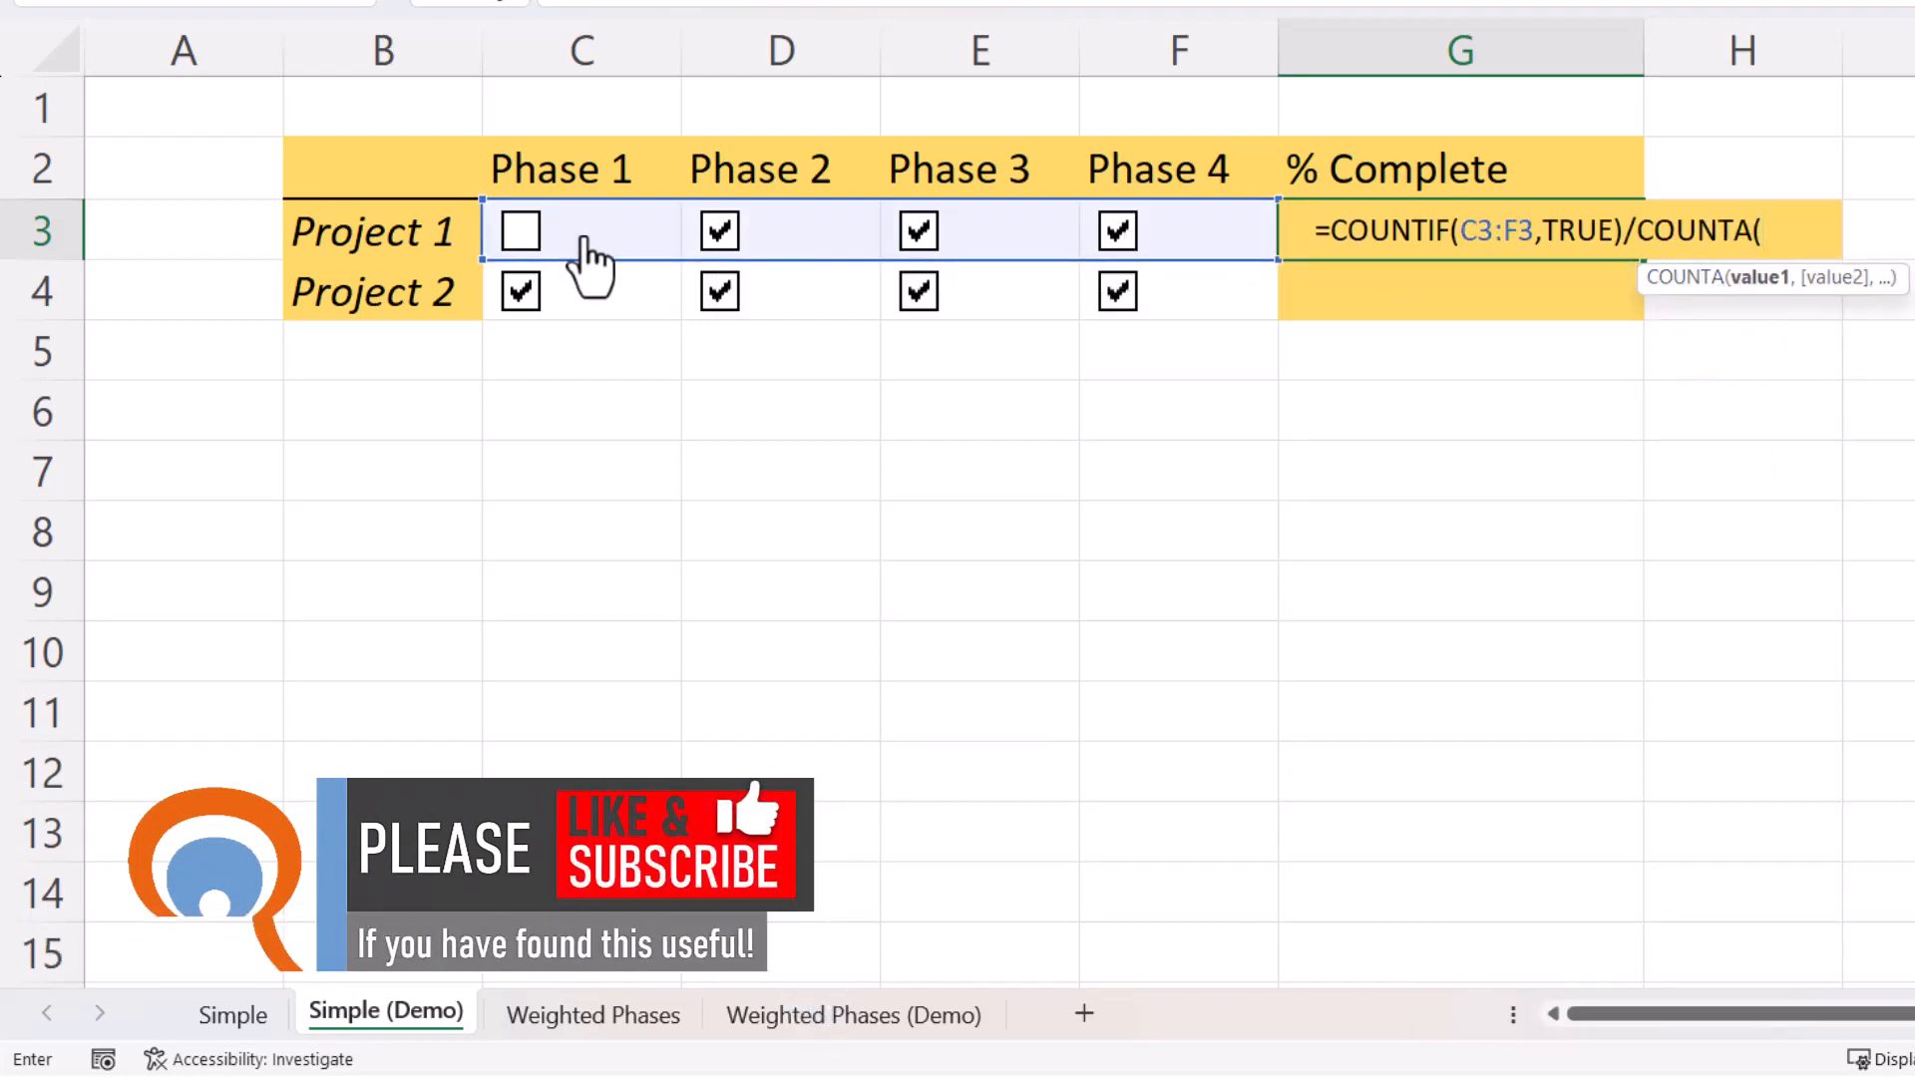
left_click_drag(603, 227, 1133, 231)
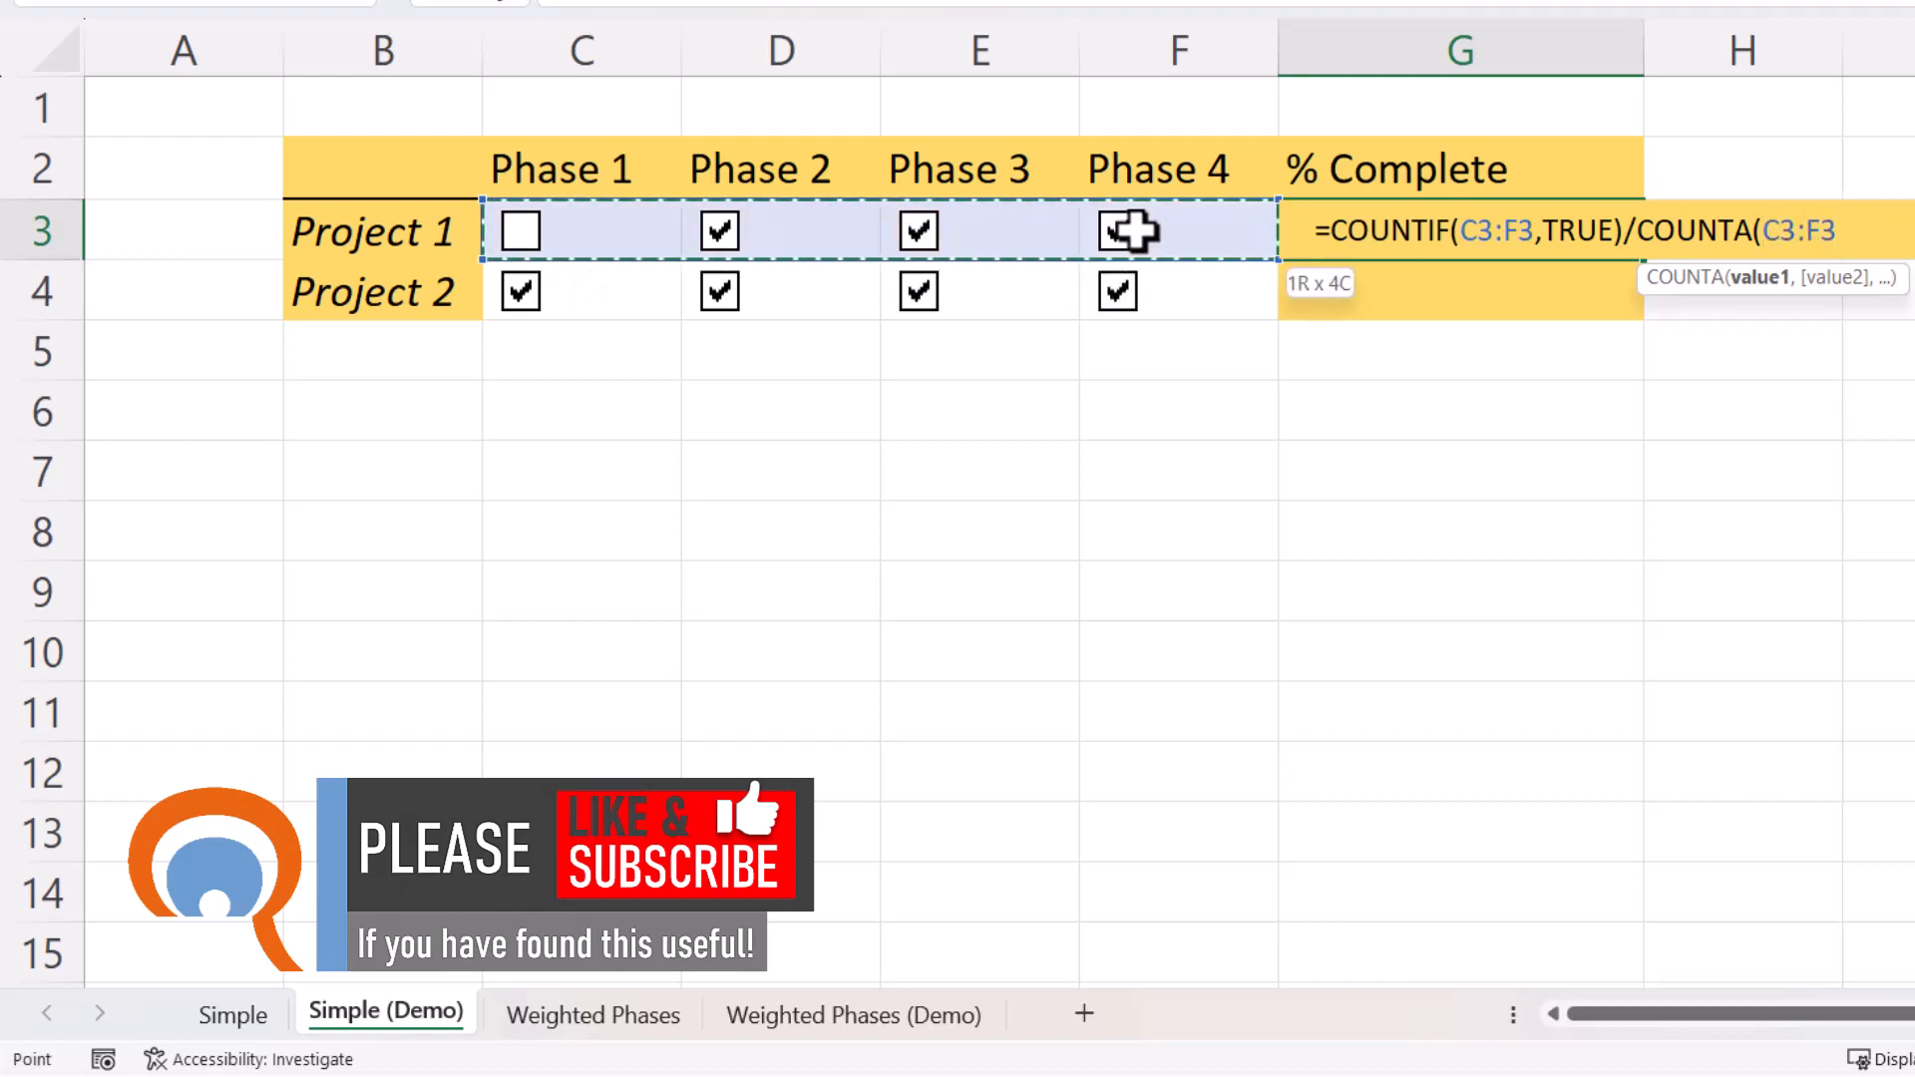
type(")")
left_click(1455, 231)
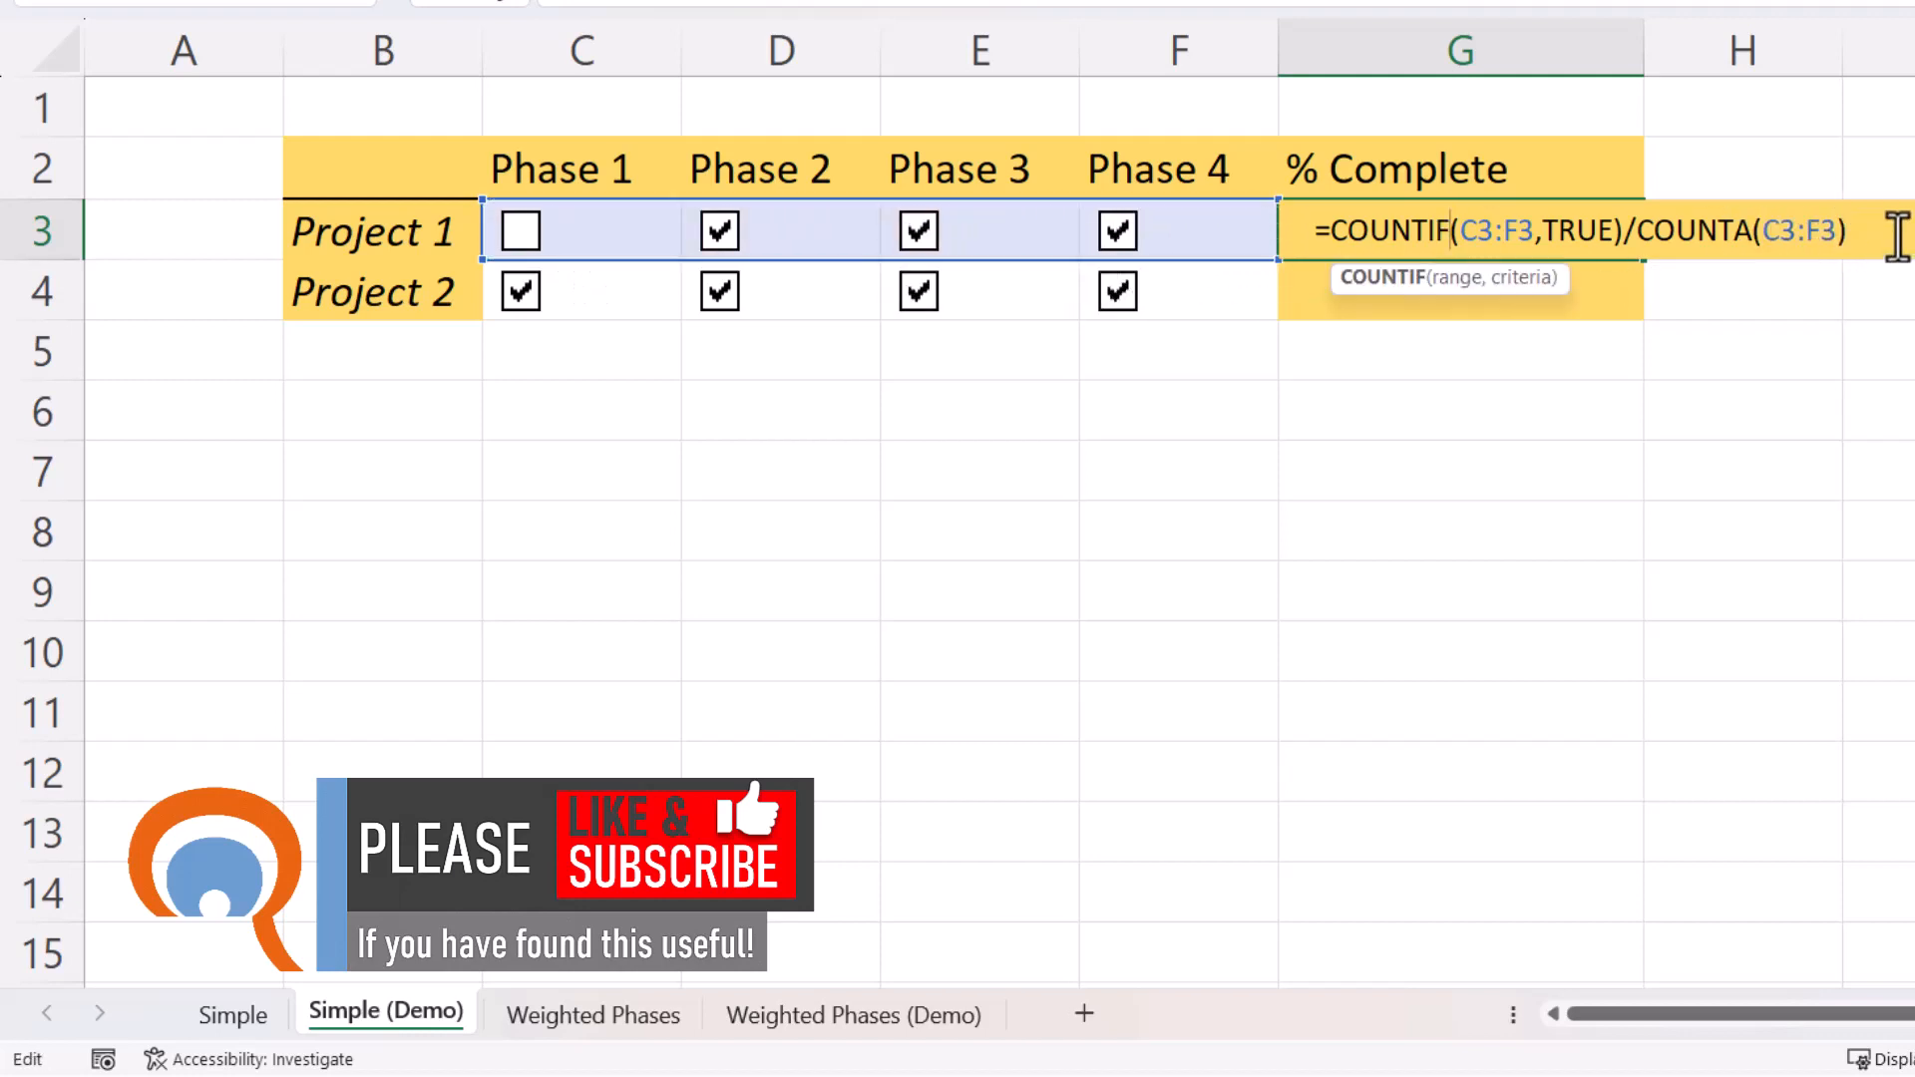
key("Return")
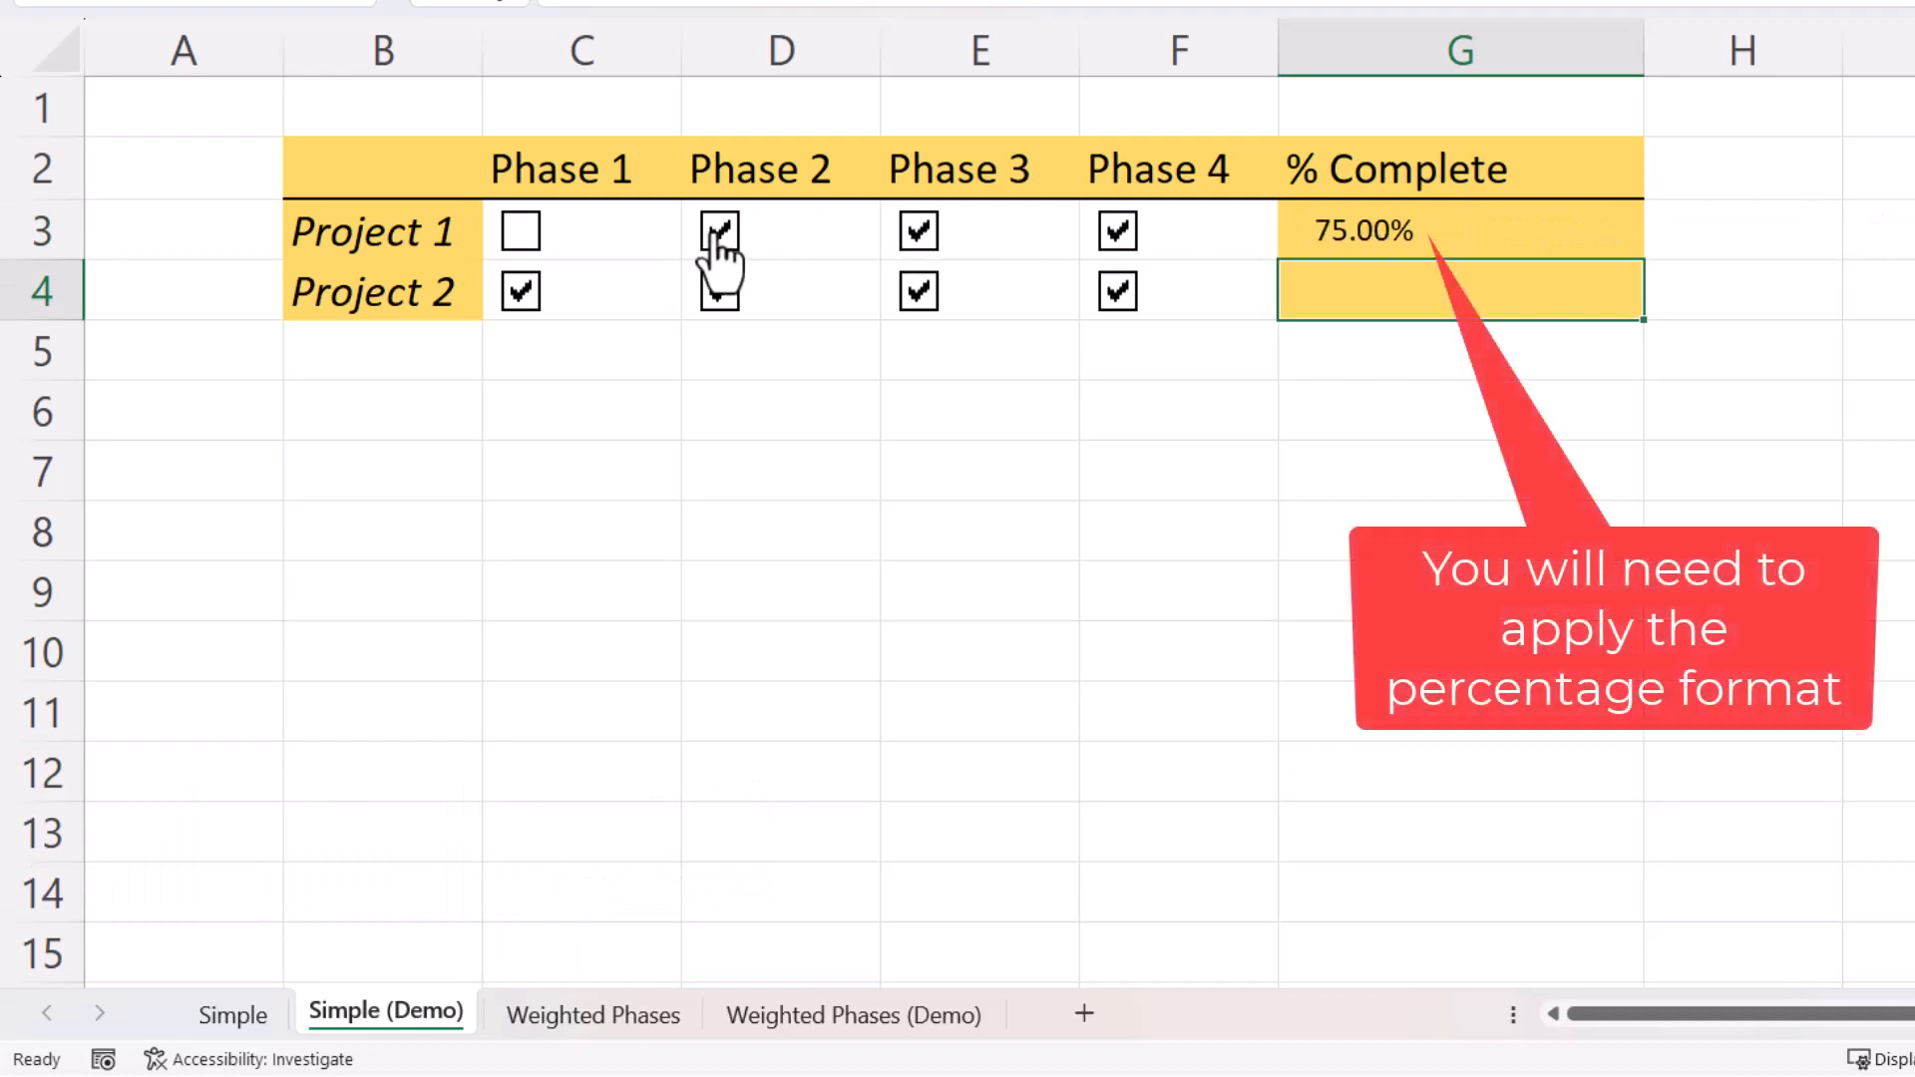
left_click(1501, 225)
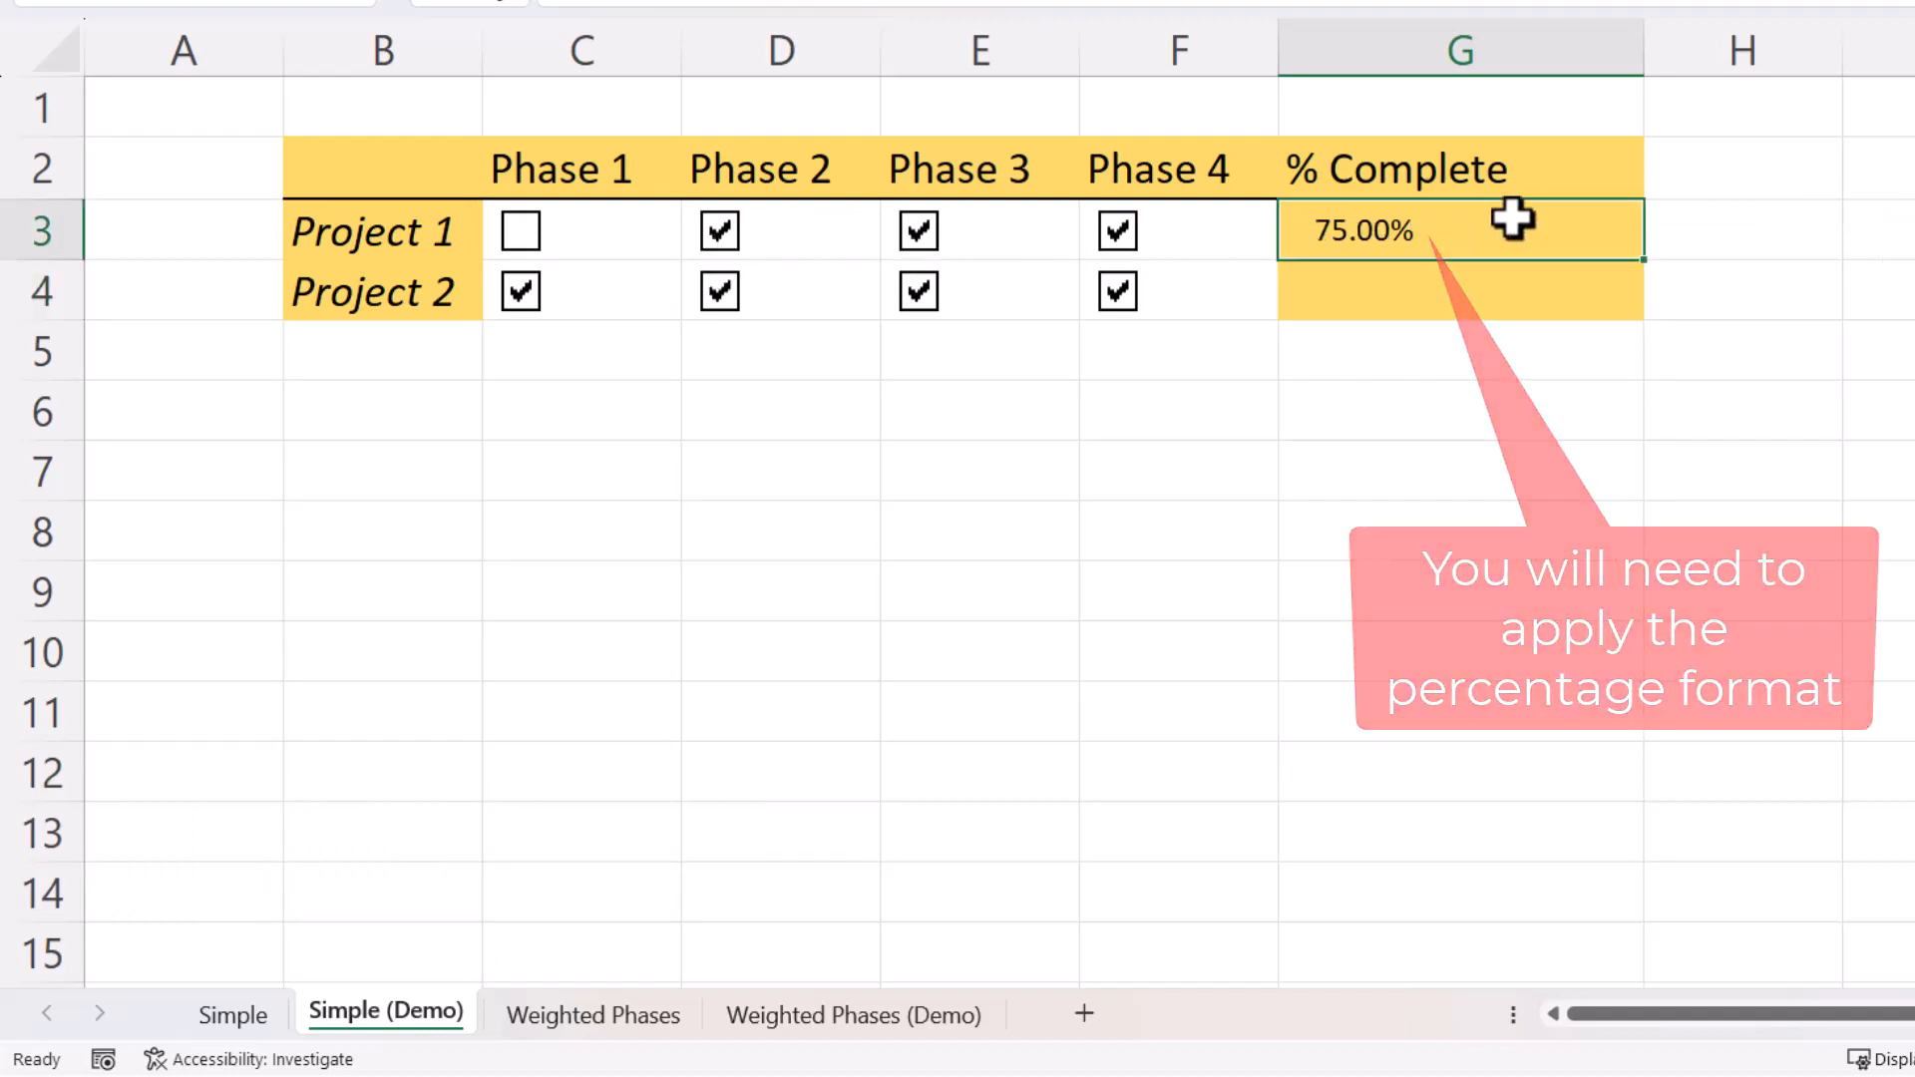
left_click_drag(1648, 260, 1641, 317)
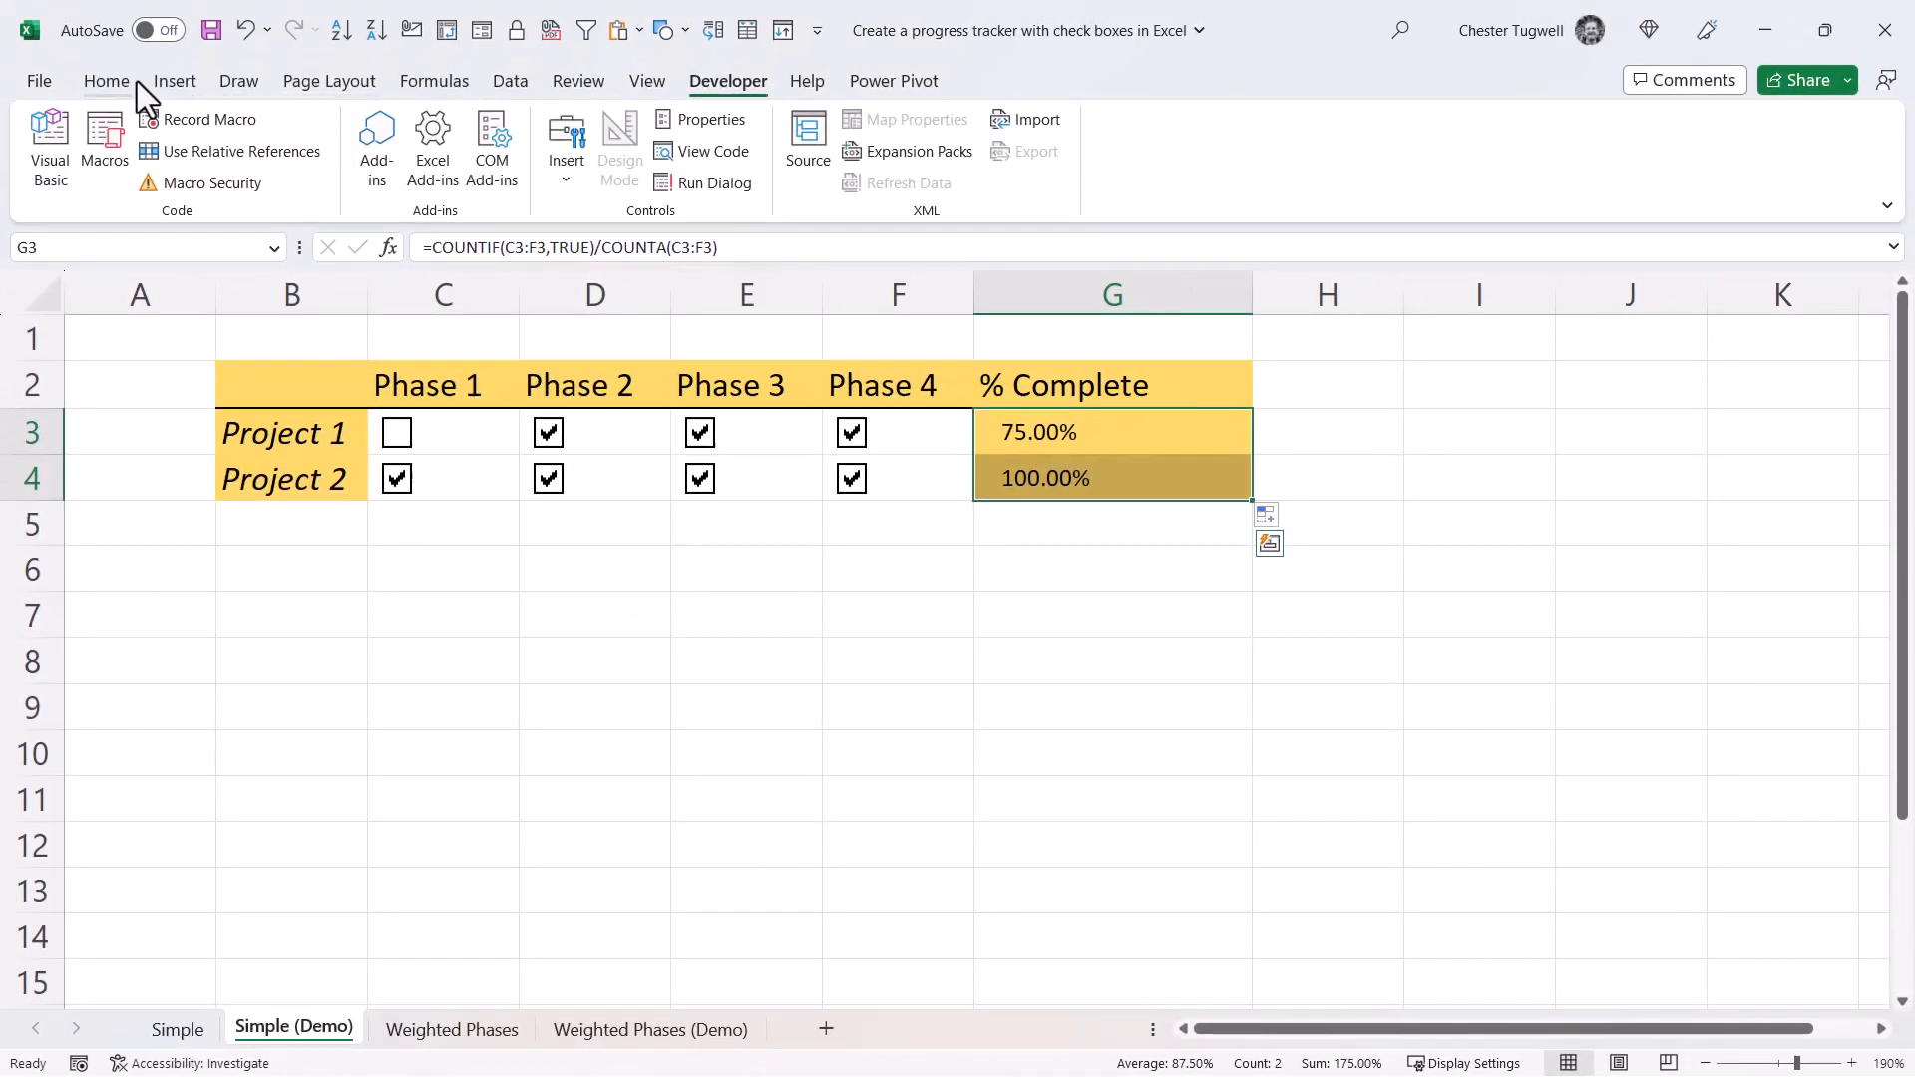
- Add a solid-fill data bar rule to G3:G4 with the minimum set to Number 0 and the maximum to Number 1
left_click(132, 80)
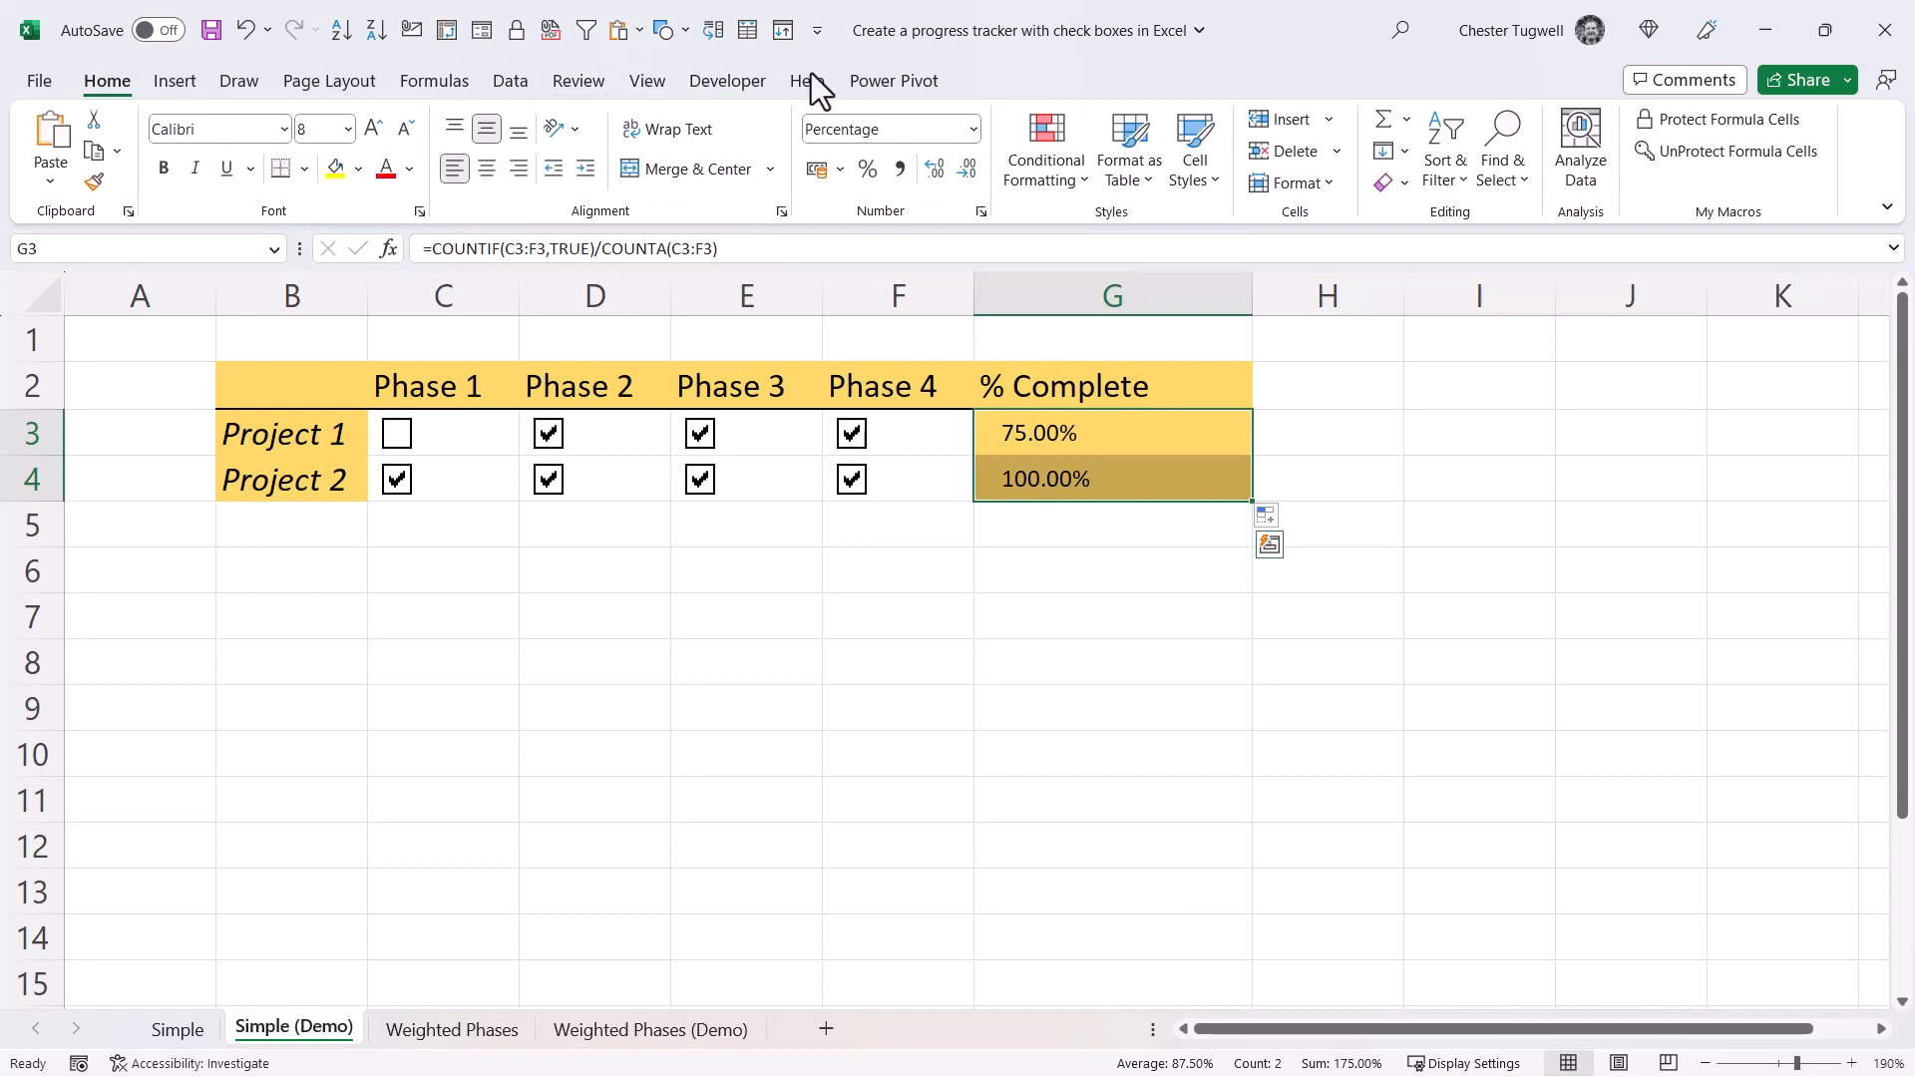
left_click(1055, 175)
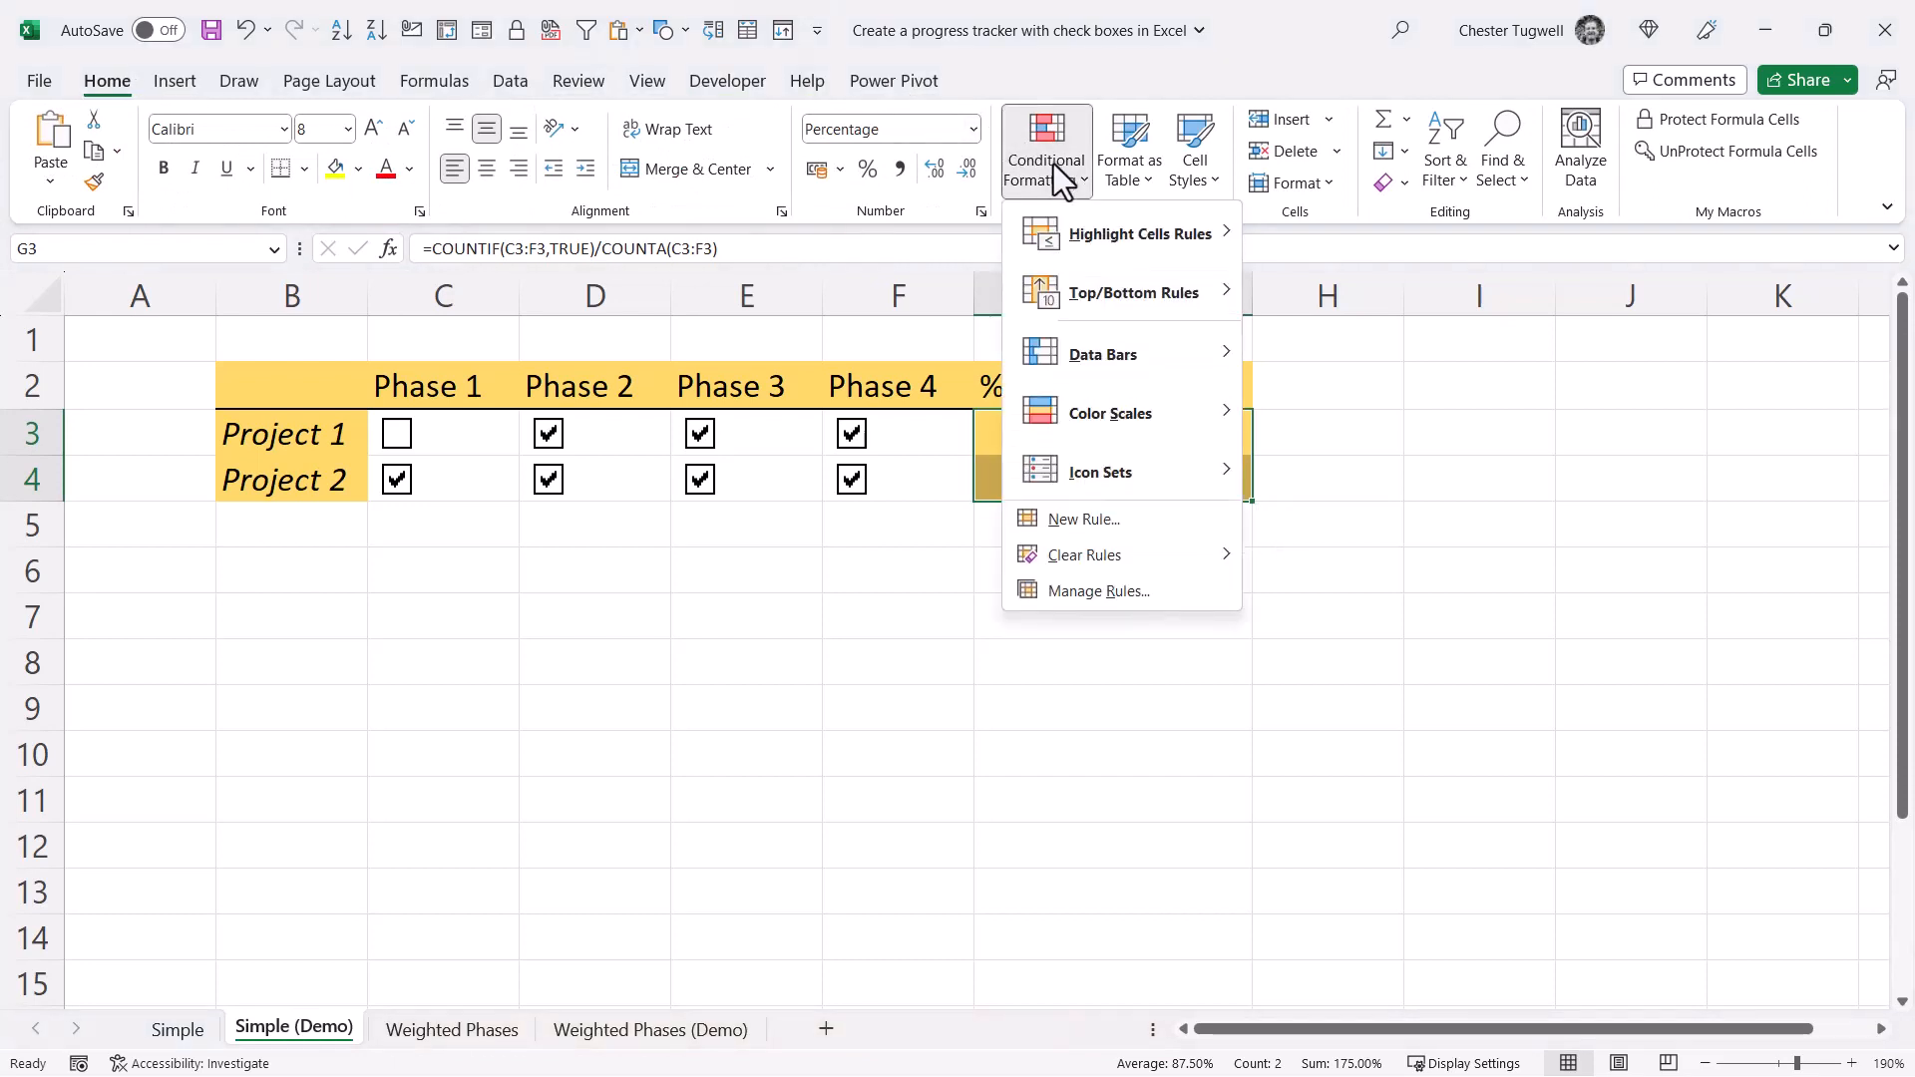
mouse_move(1116, 358)
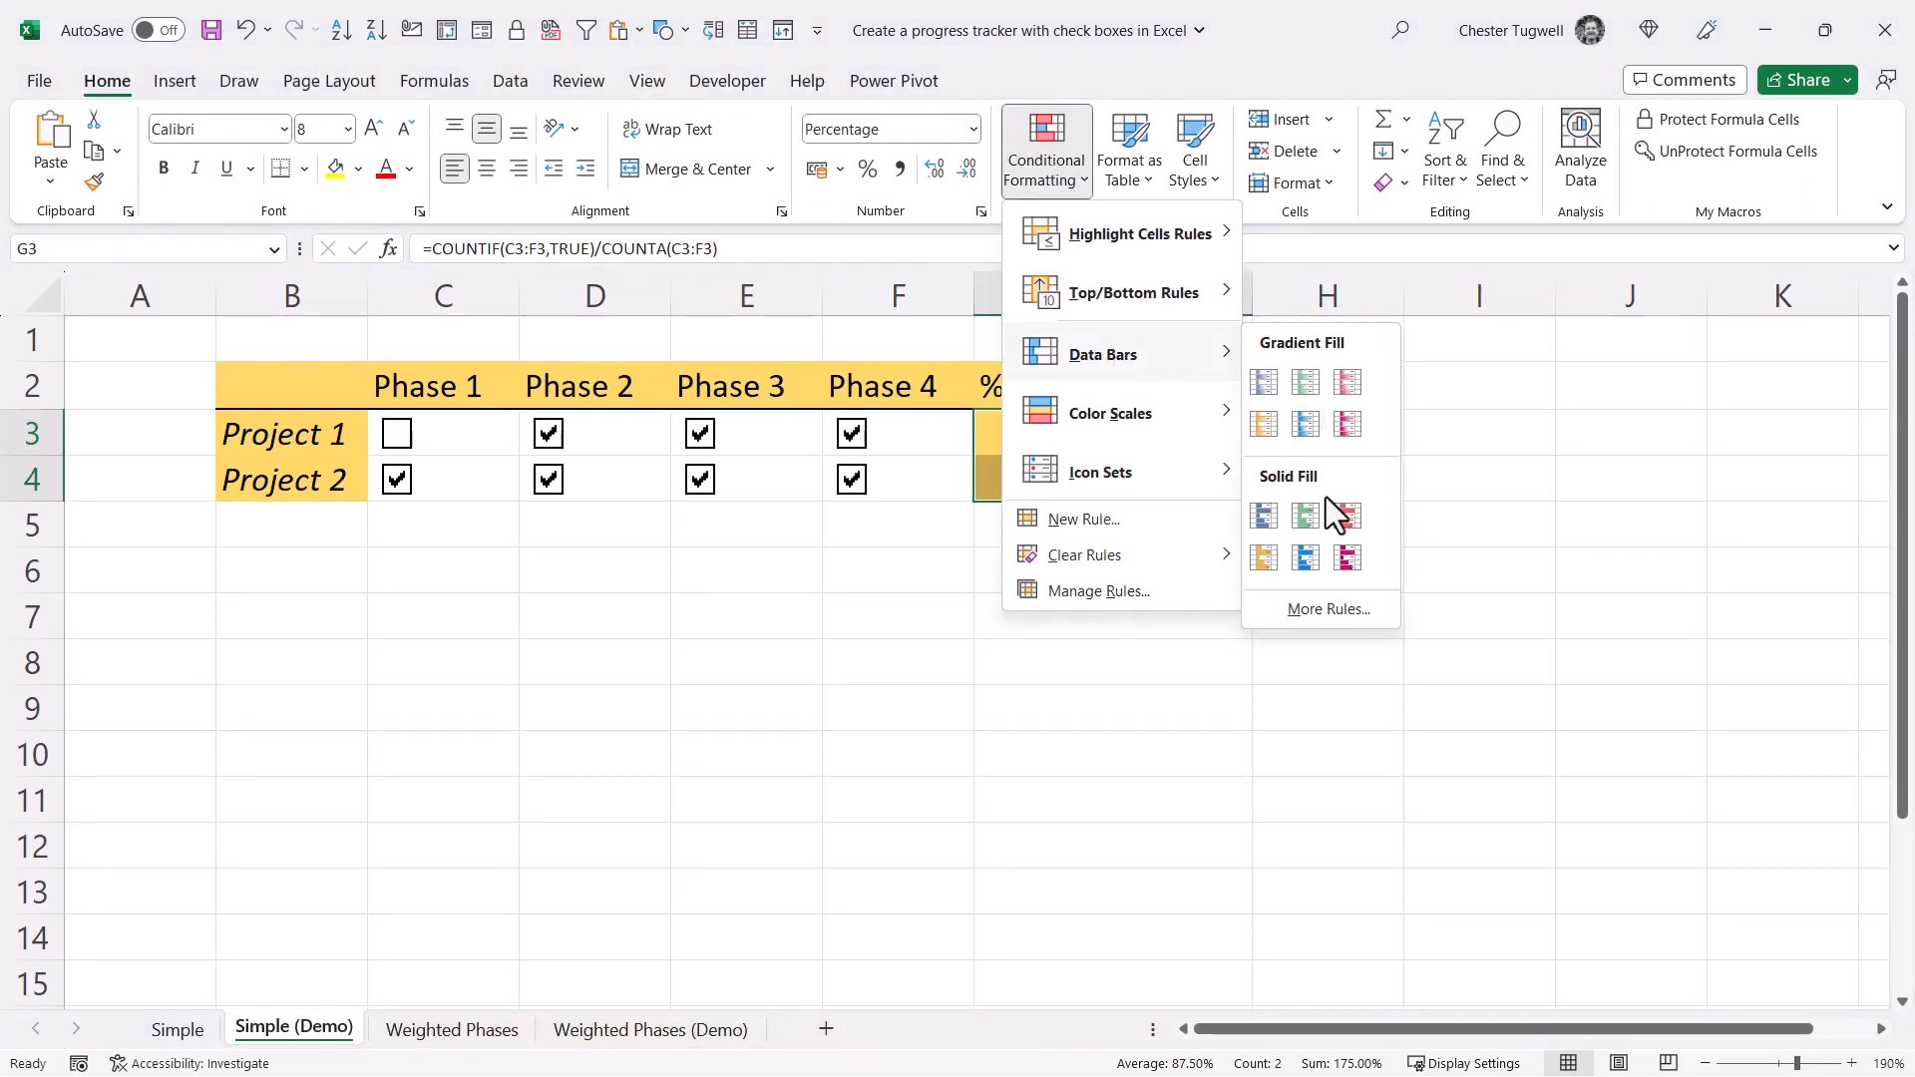
left_click(1327, 609)
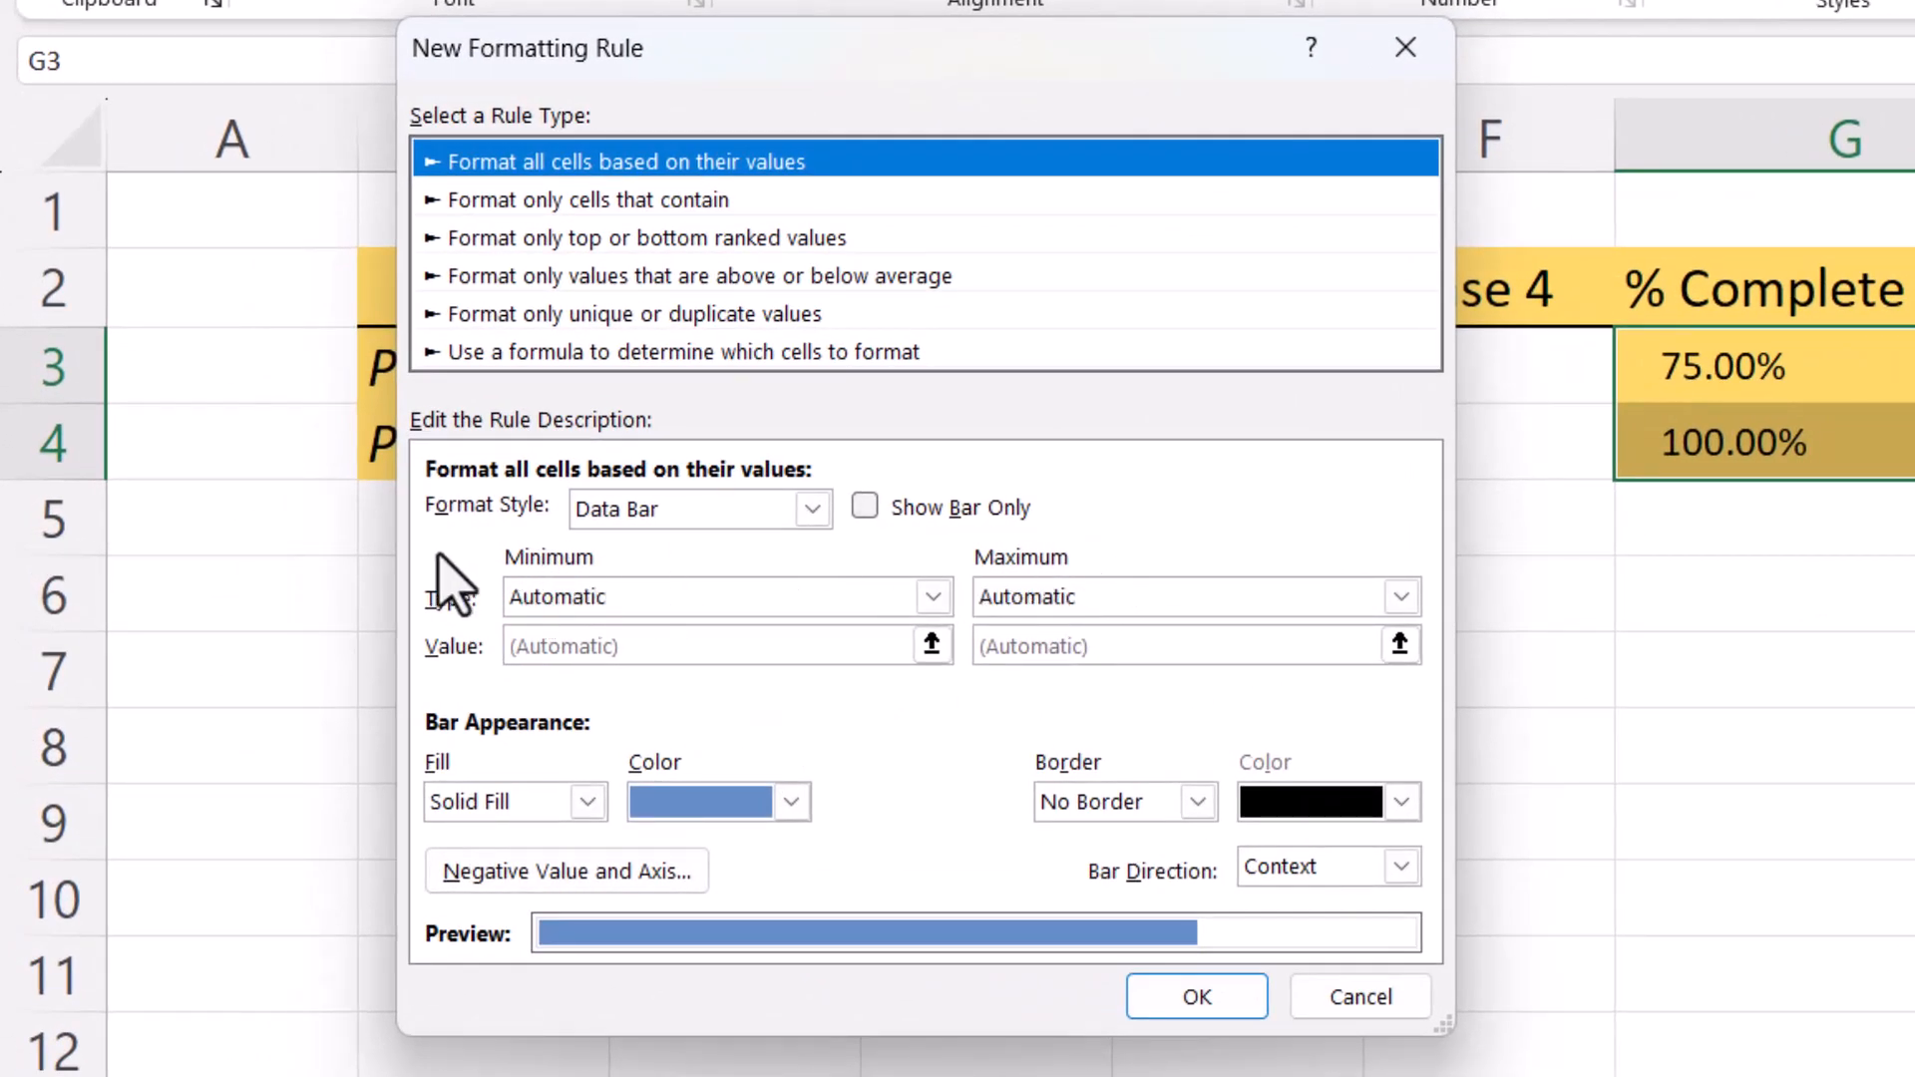
left_click(932, 597)
left_click(561, 663)
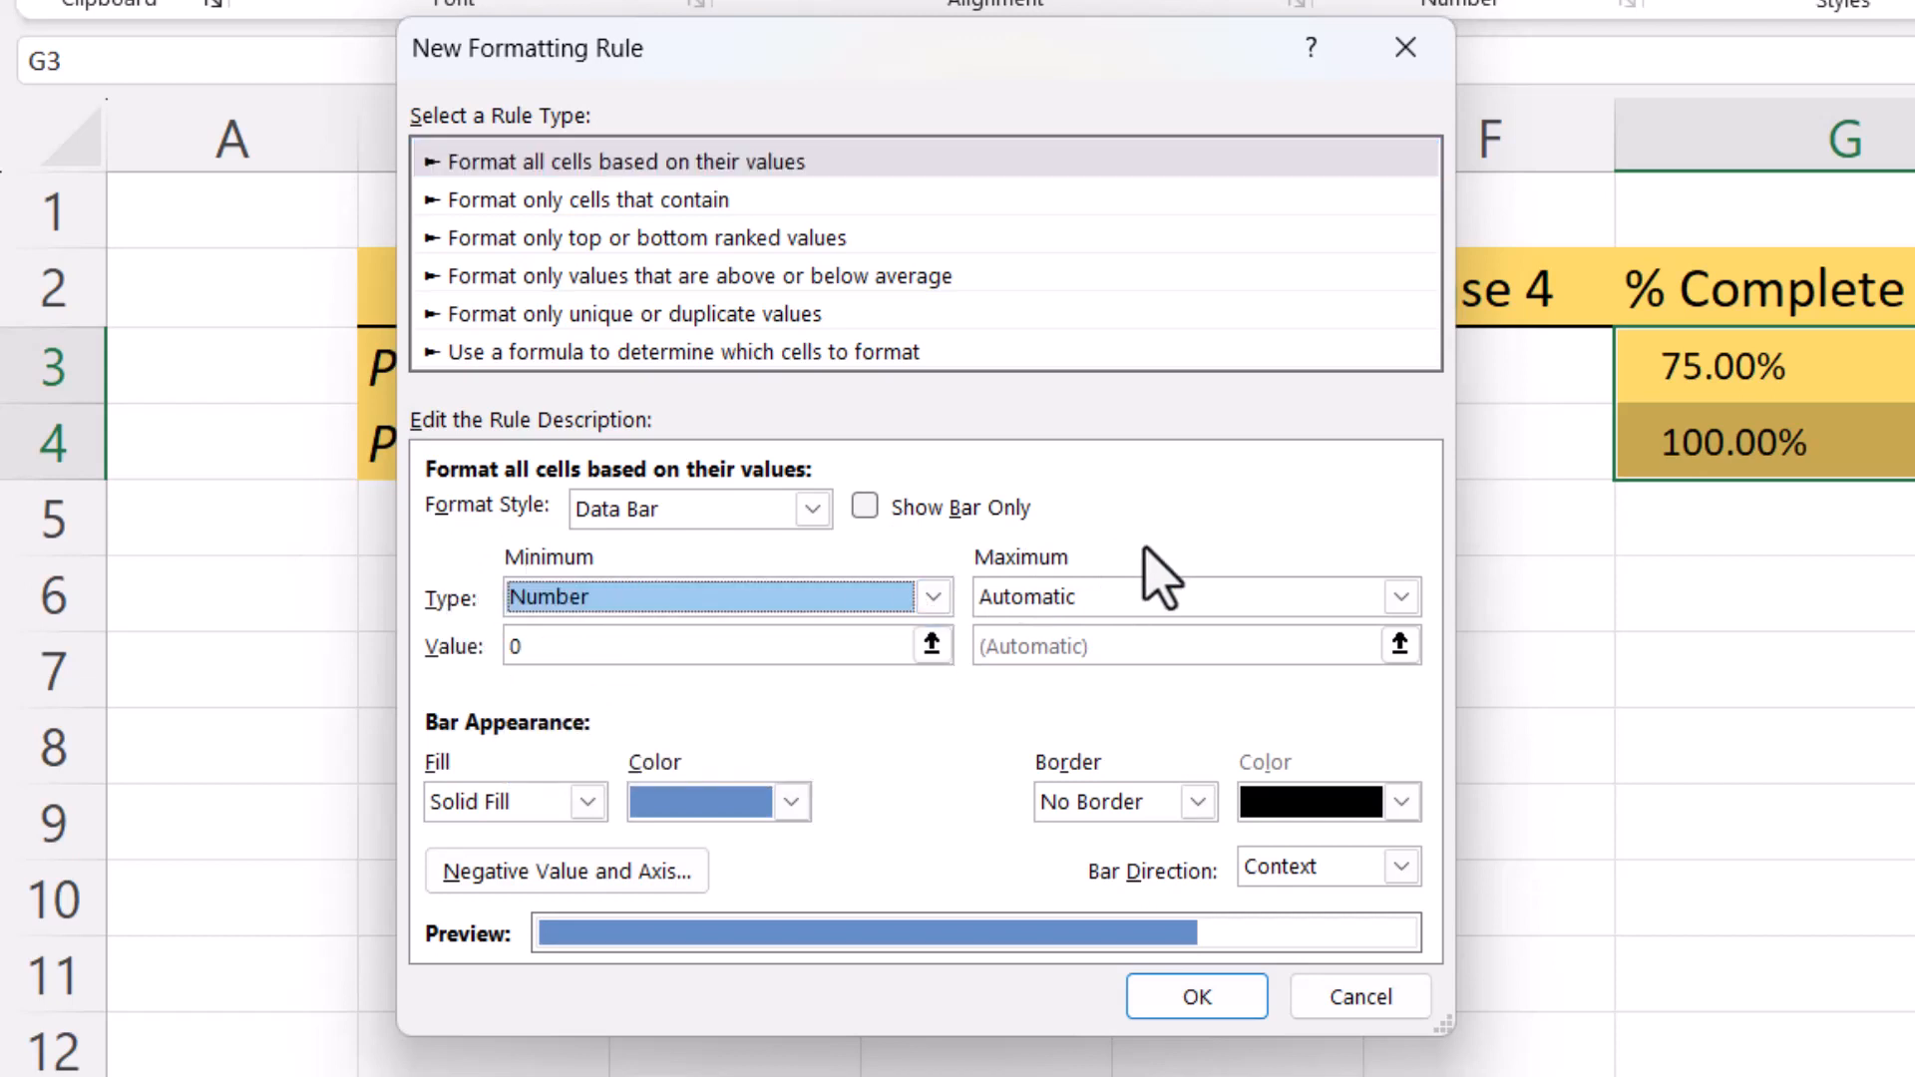
left_click(1107, 597)
left_click(1081, 662)
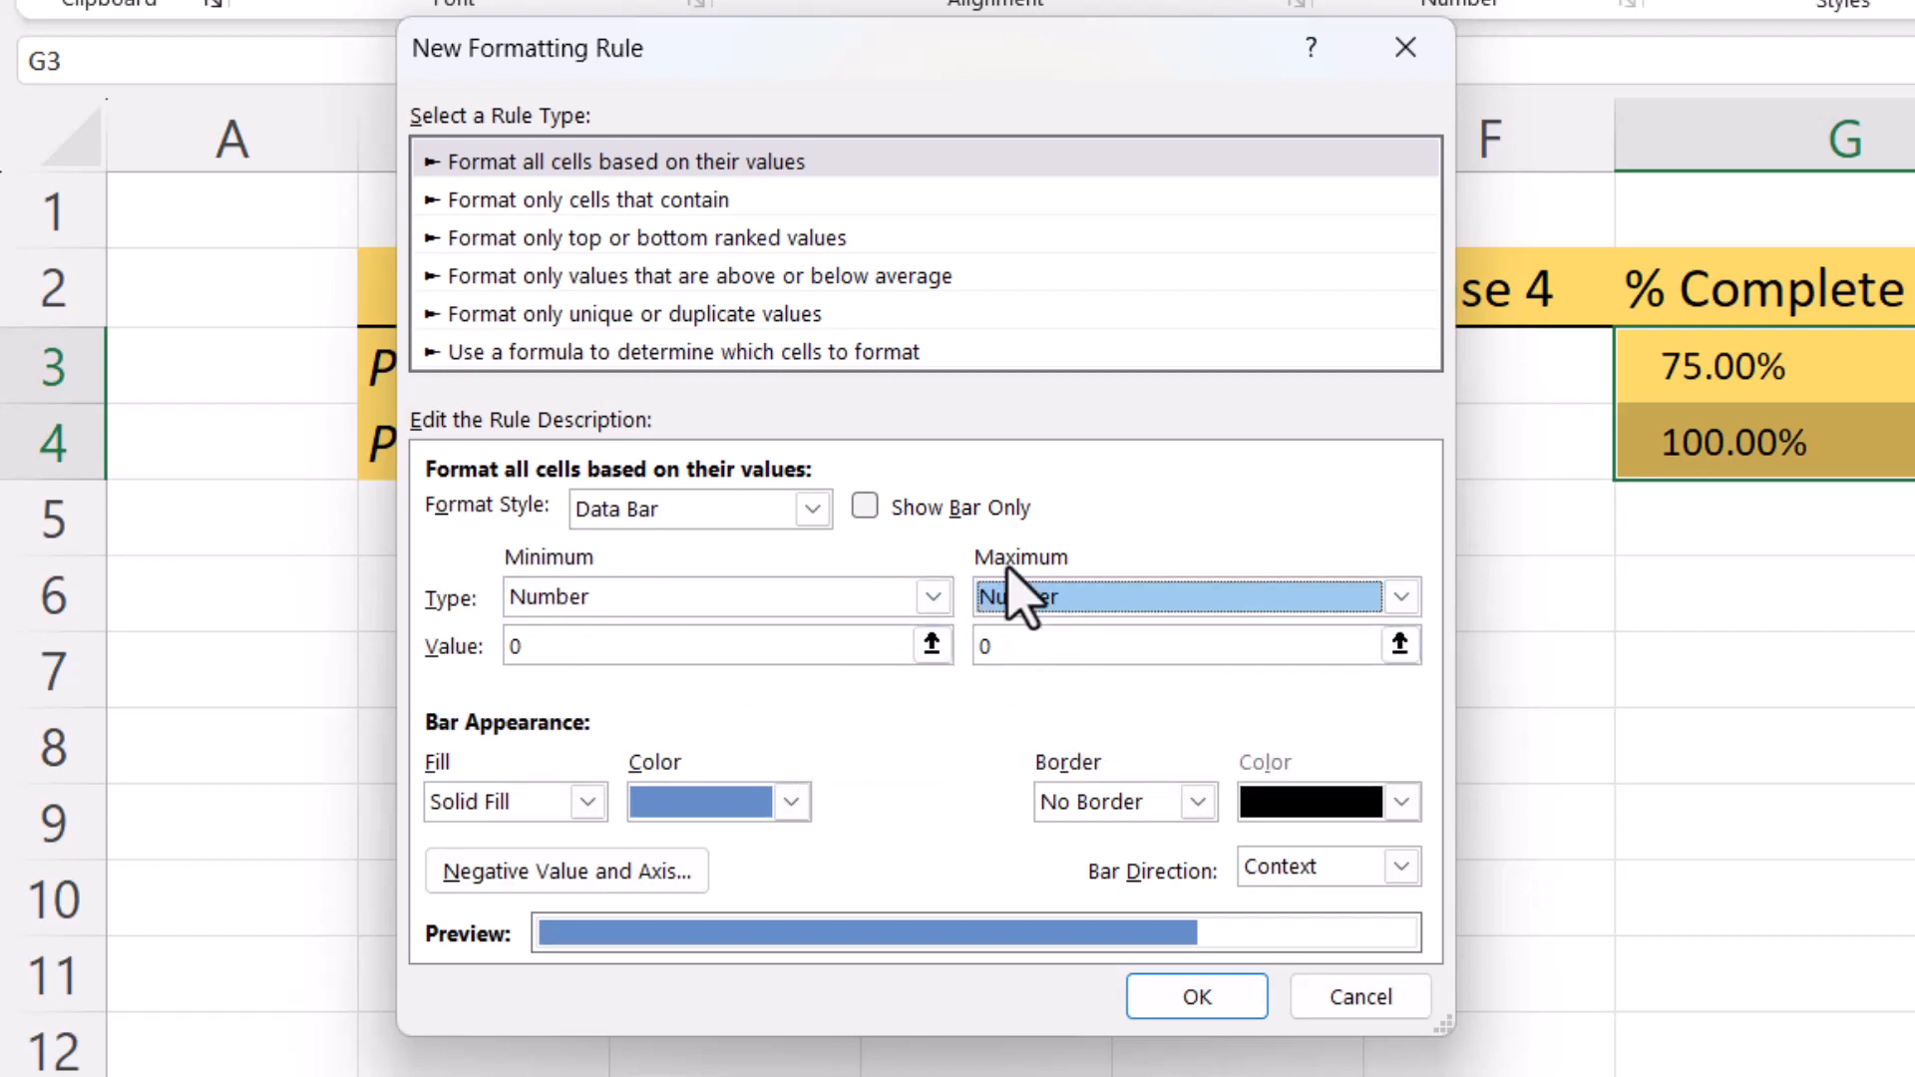
double_click(992, 643)
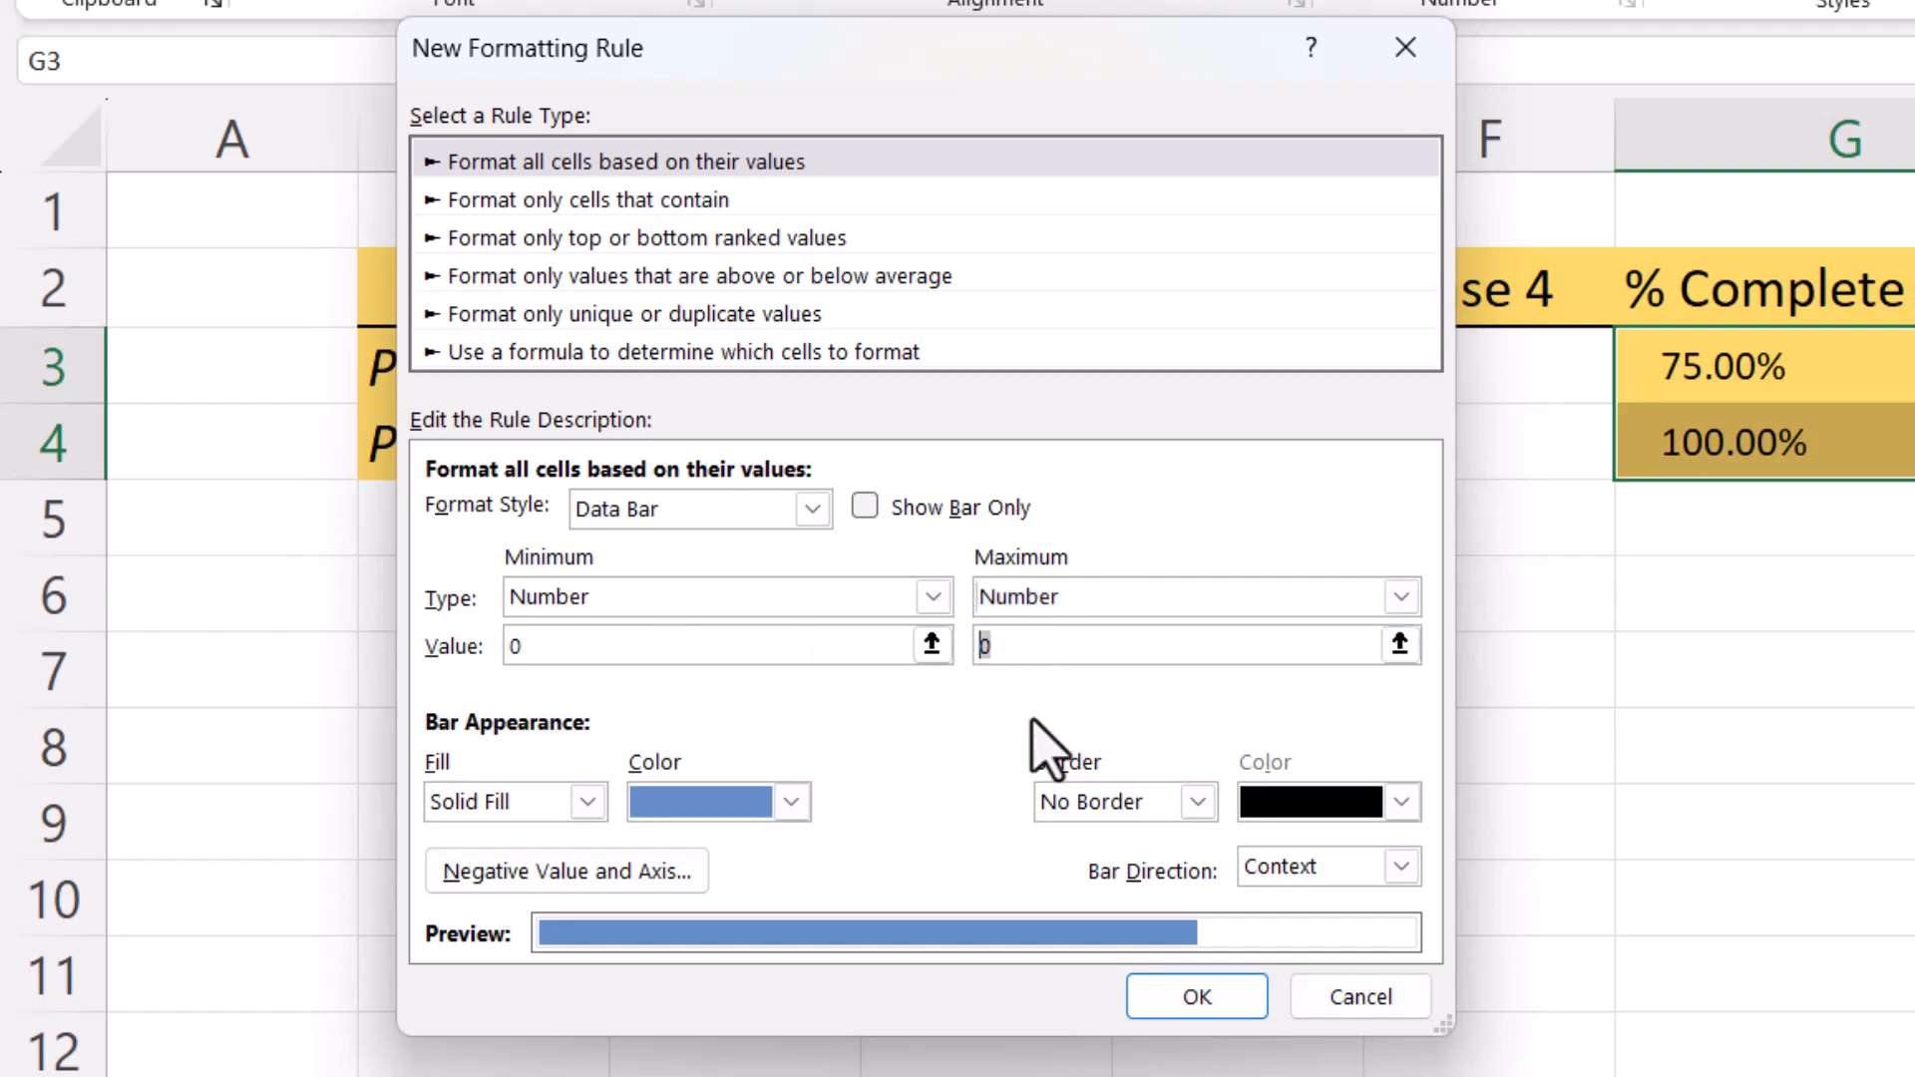
type("1")
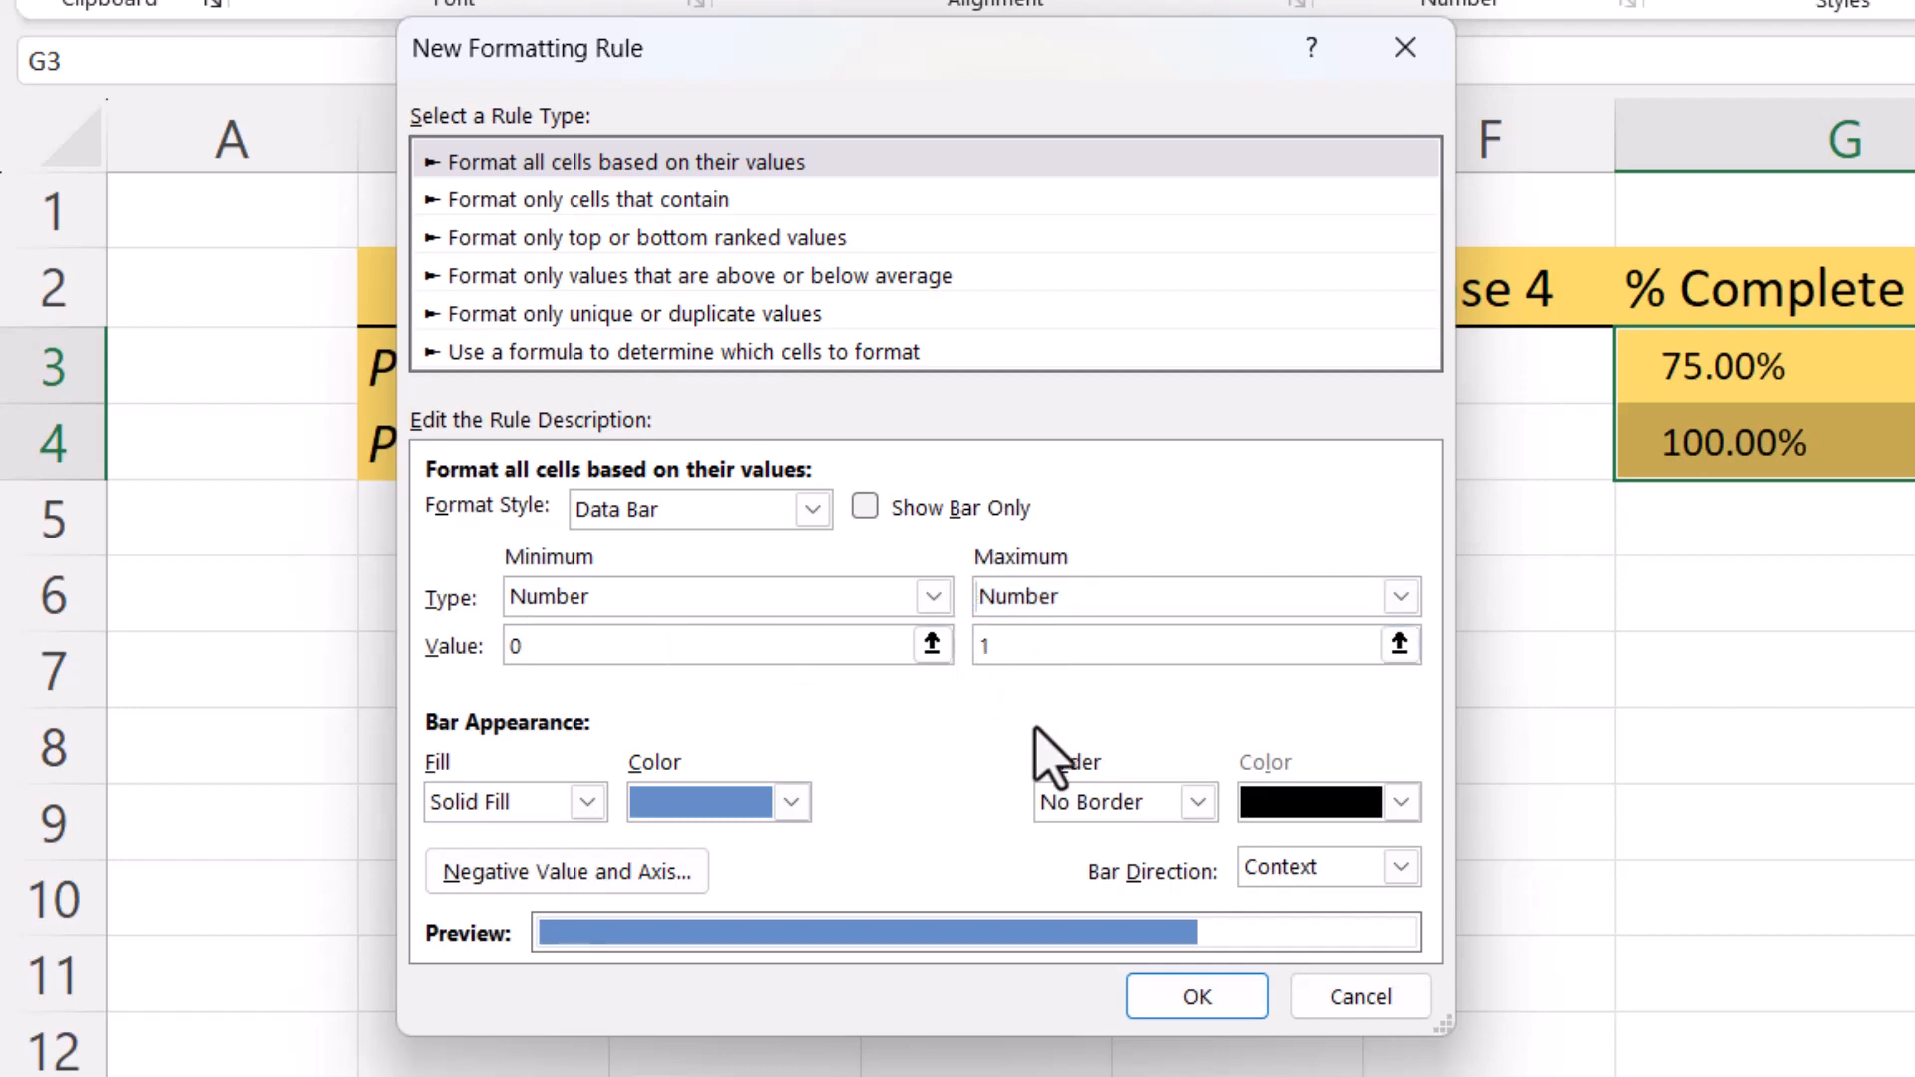
left_click(1196, 1006)
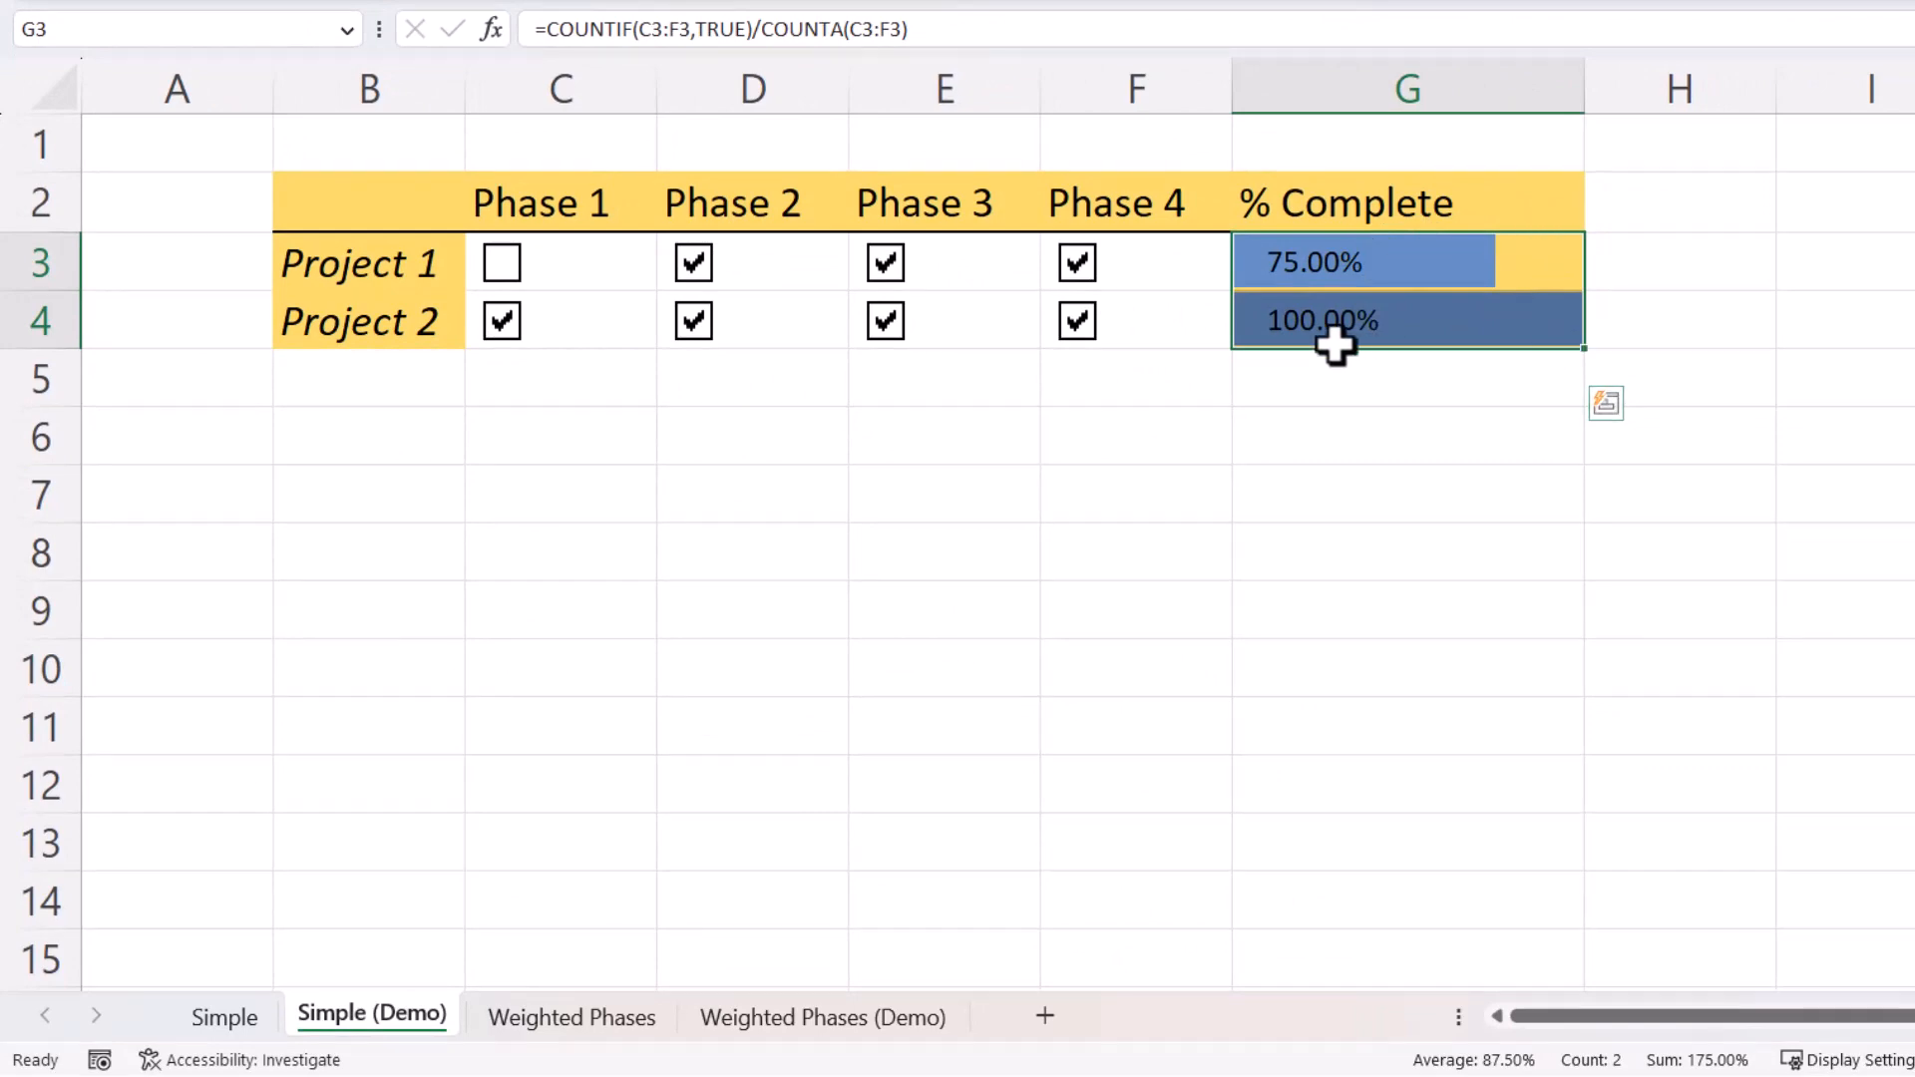
- Set the check boxes so Project 1 has only Phase 1 ticked and Project 2 has only Phases 1 and 2 ticked
left_click(502, 263)
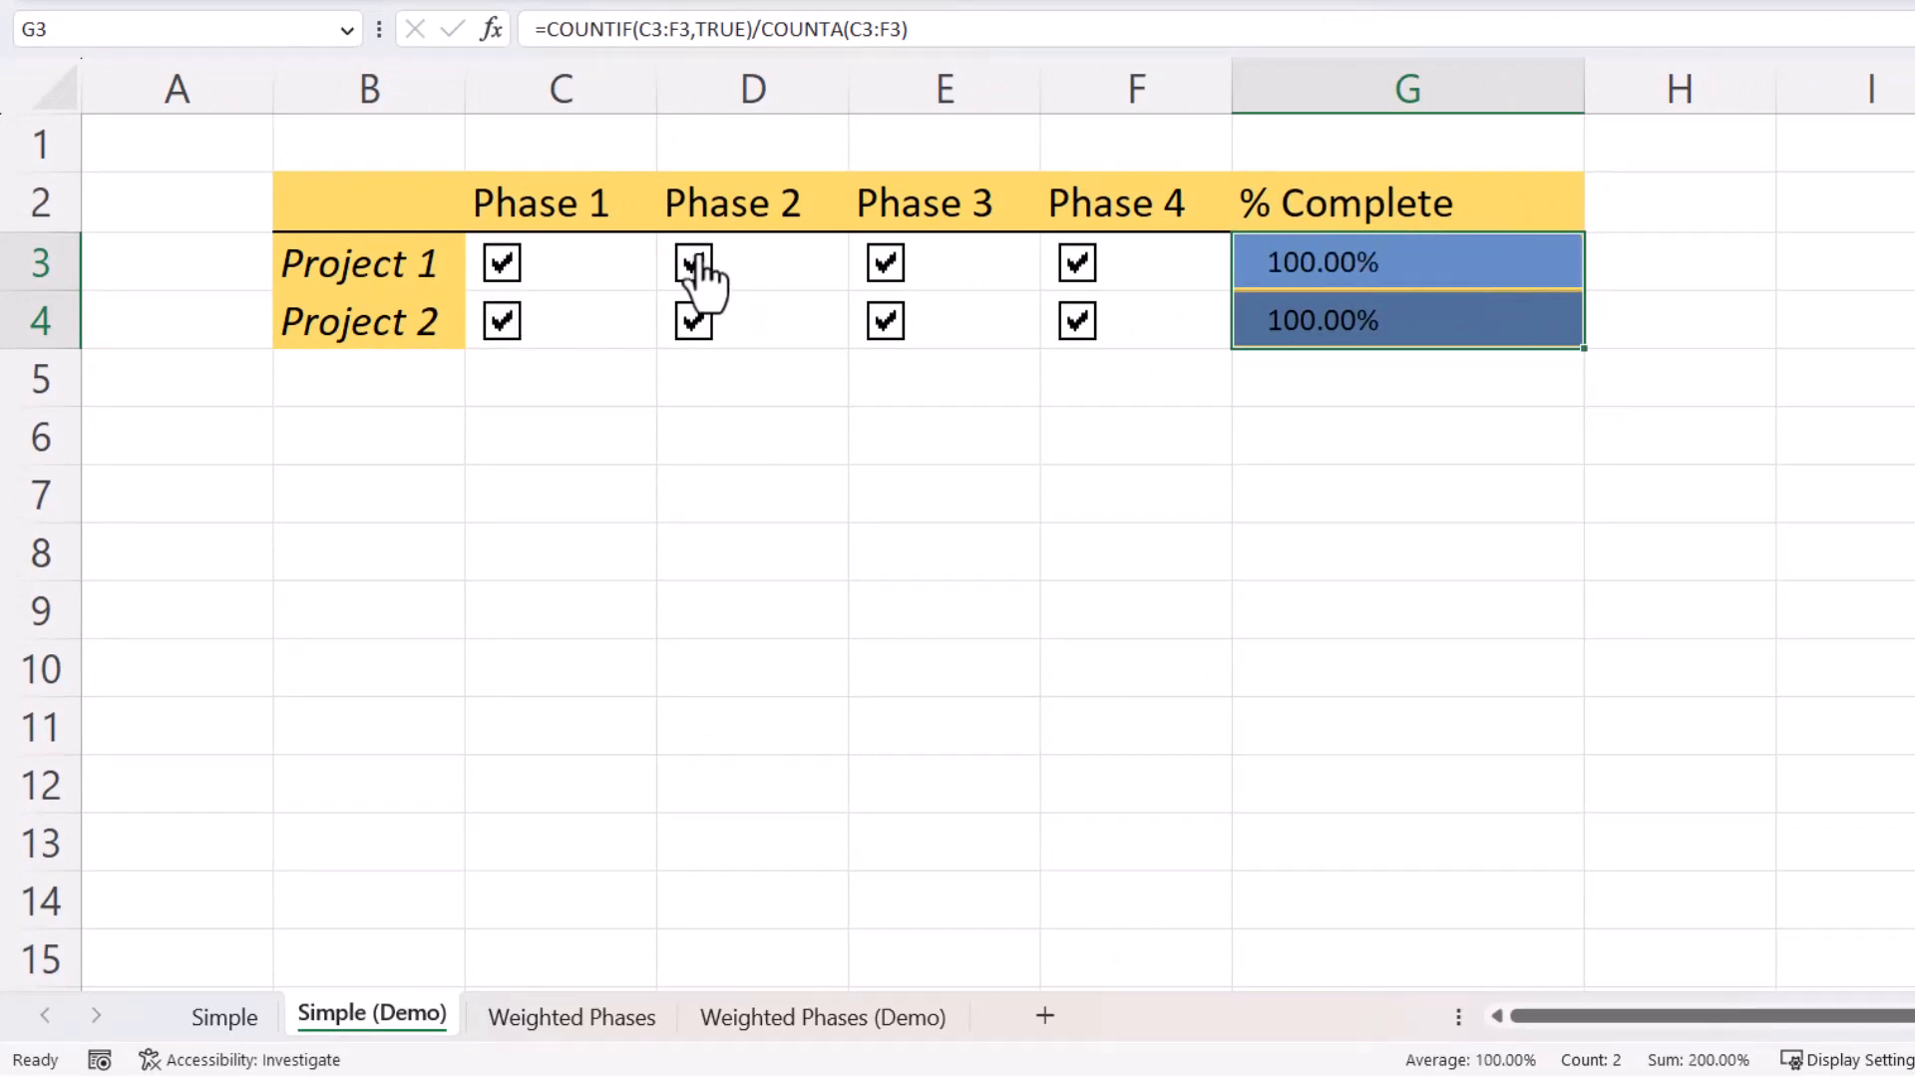
left_click(694, 263)
left_click(885, 263)
left_click(1077, 263)
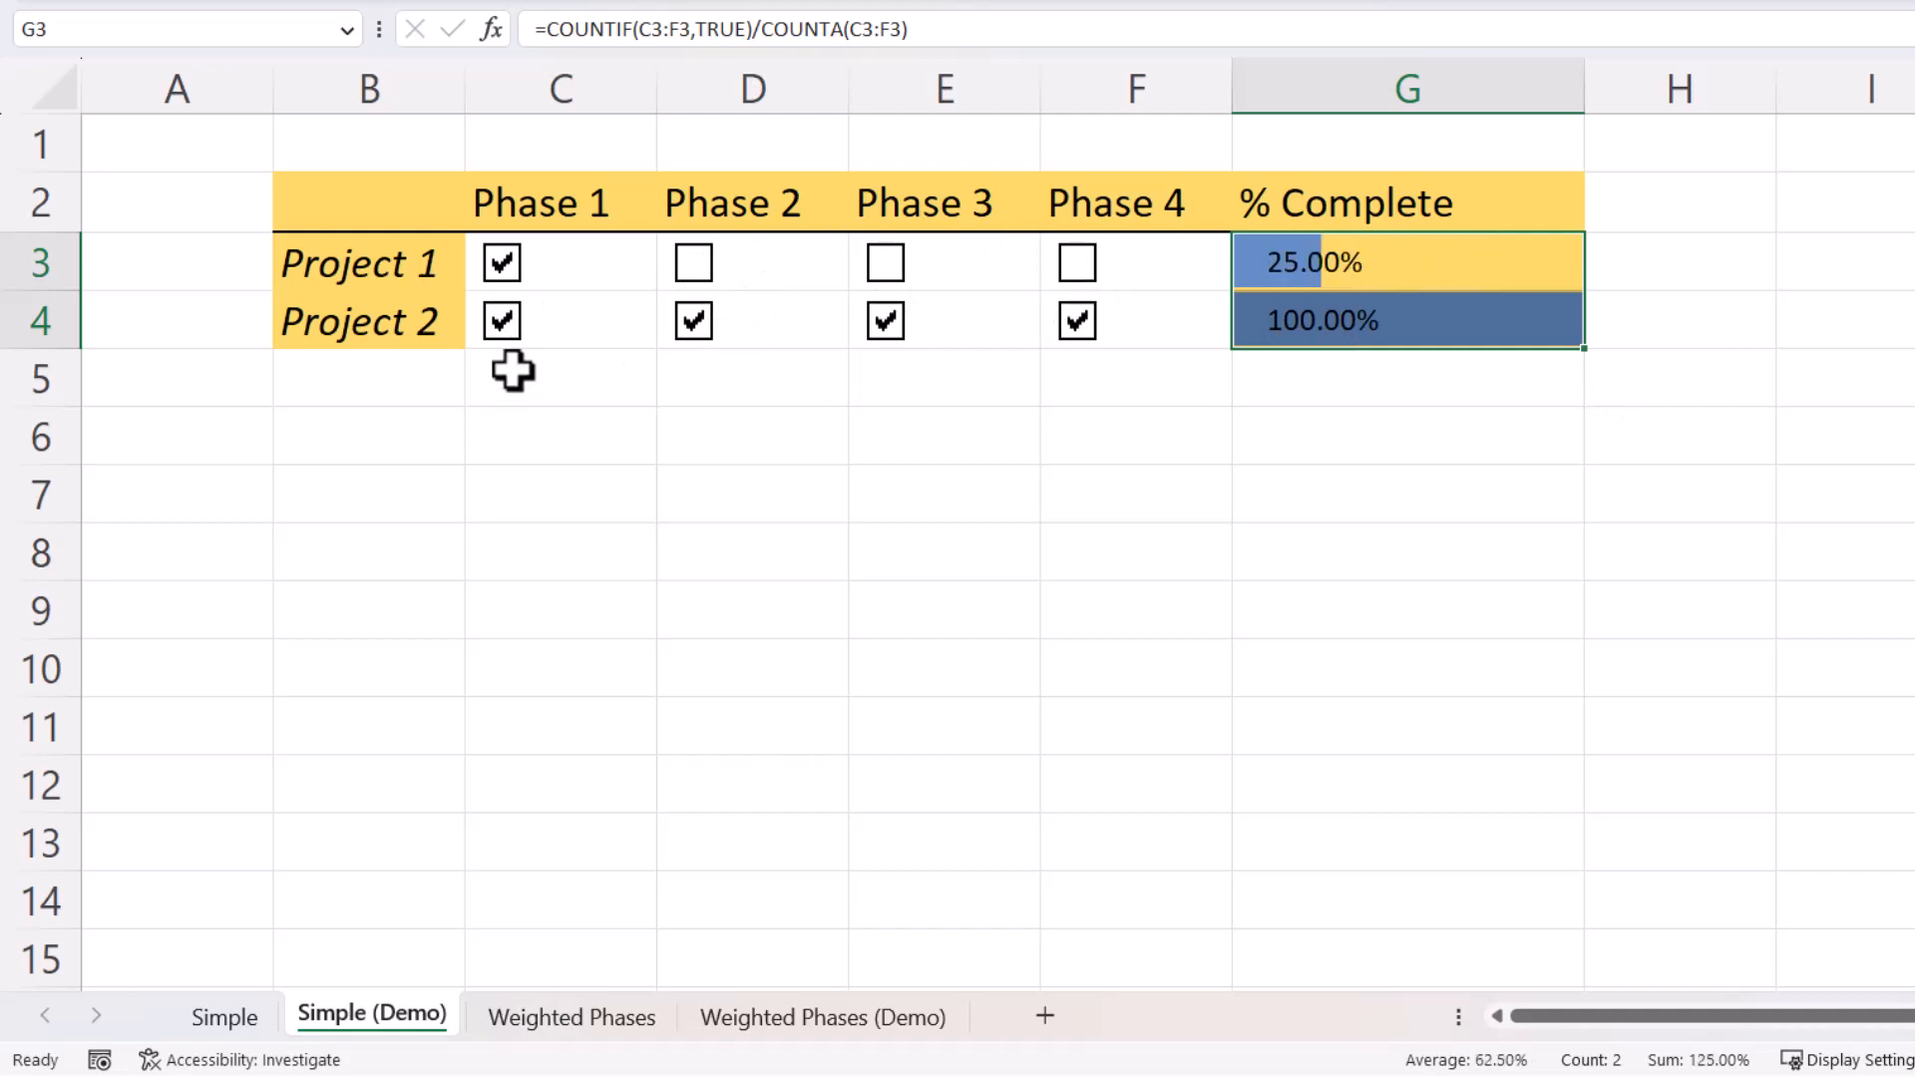
left_click(886, 321)
left_click(1077, 322)
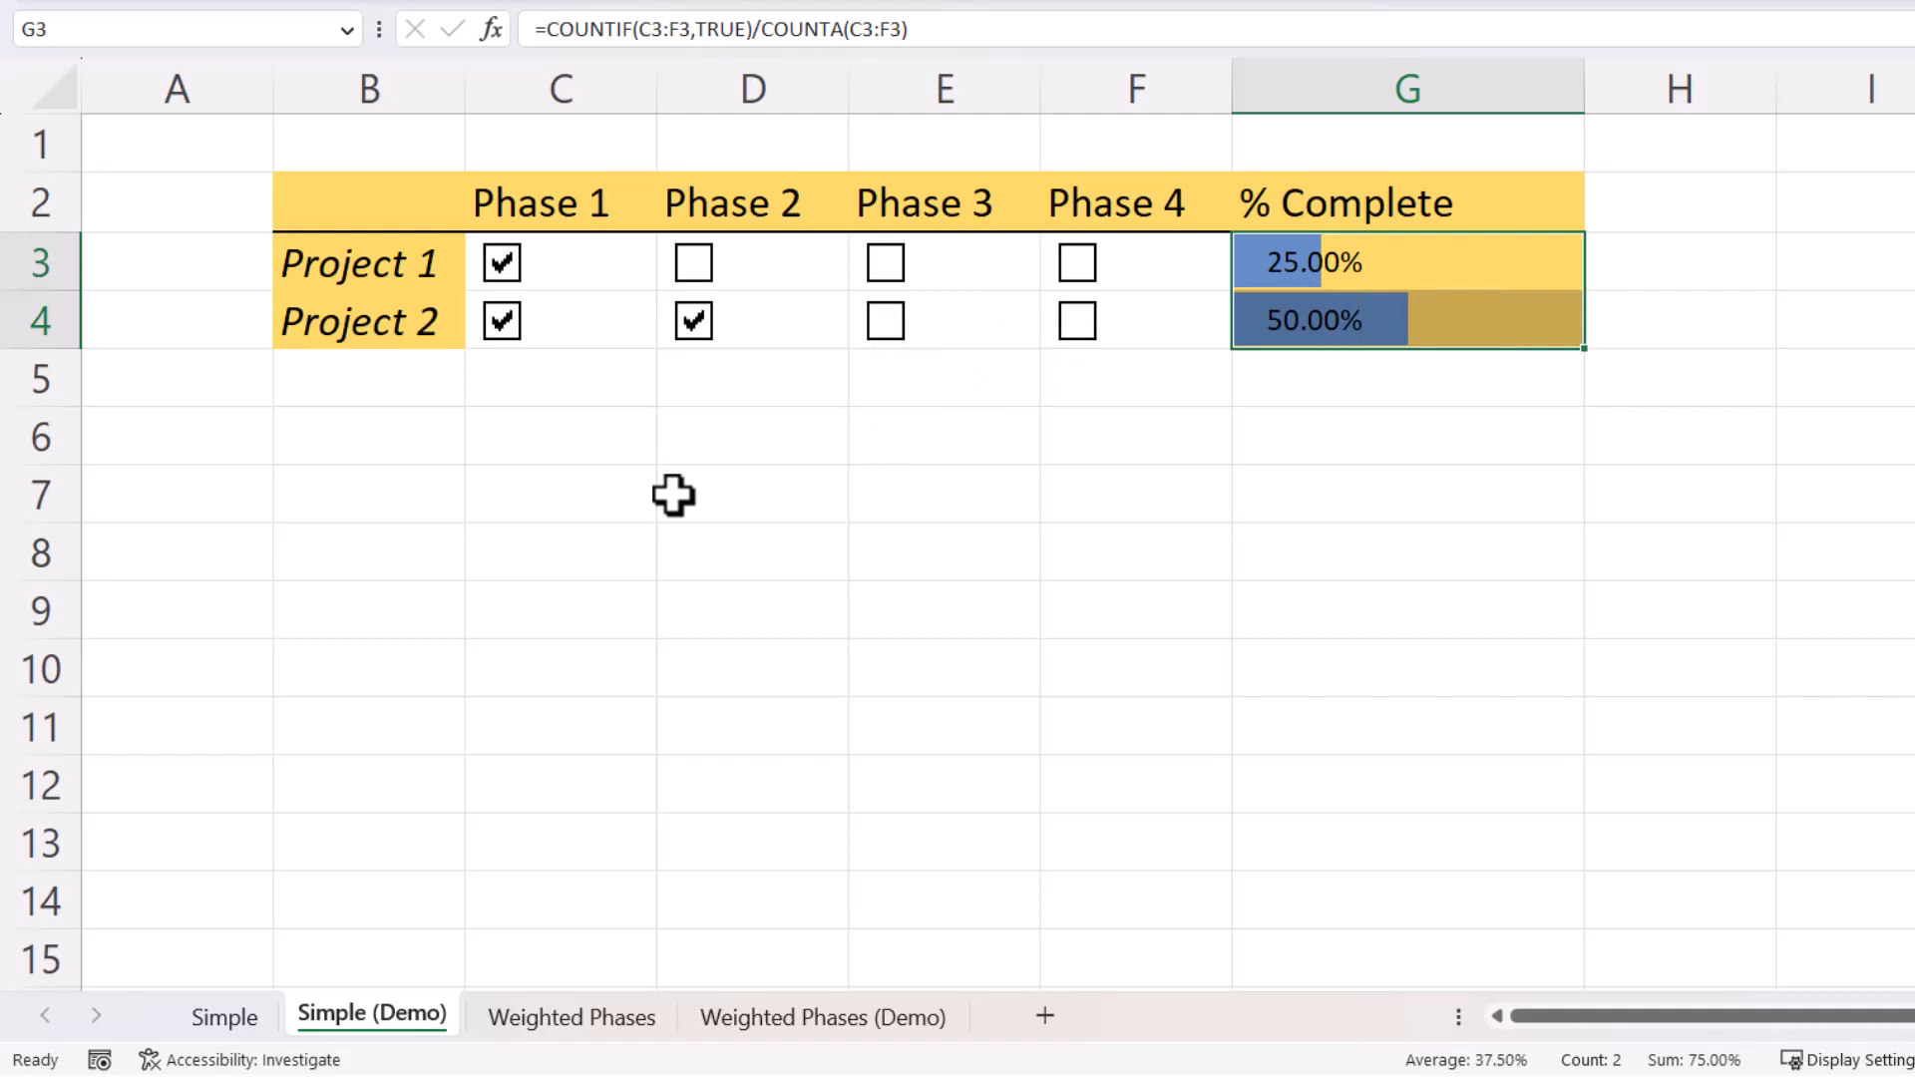
- Insert a 2-D clustered bar chart from the project names in B2:B4 and the % Complete values in G2:G4
left_click(642, 423)
left_click_drag(359, 183, 359, 301)
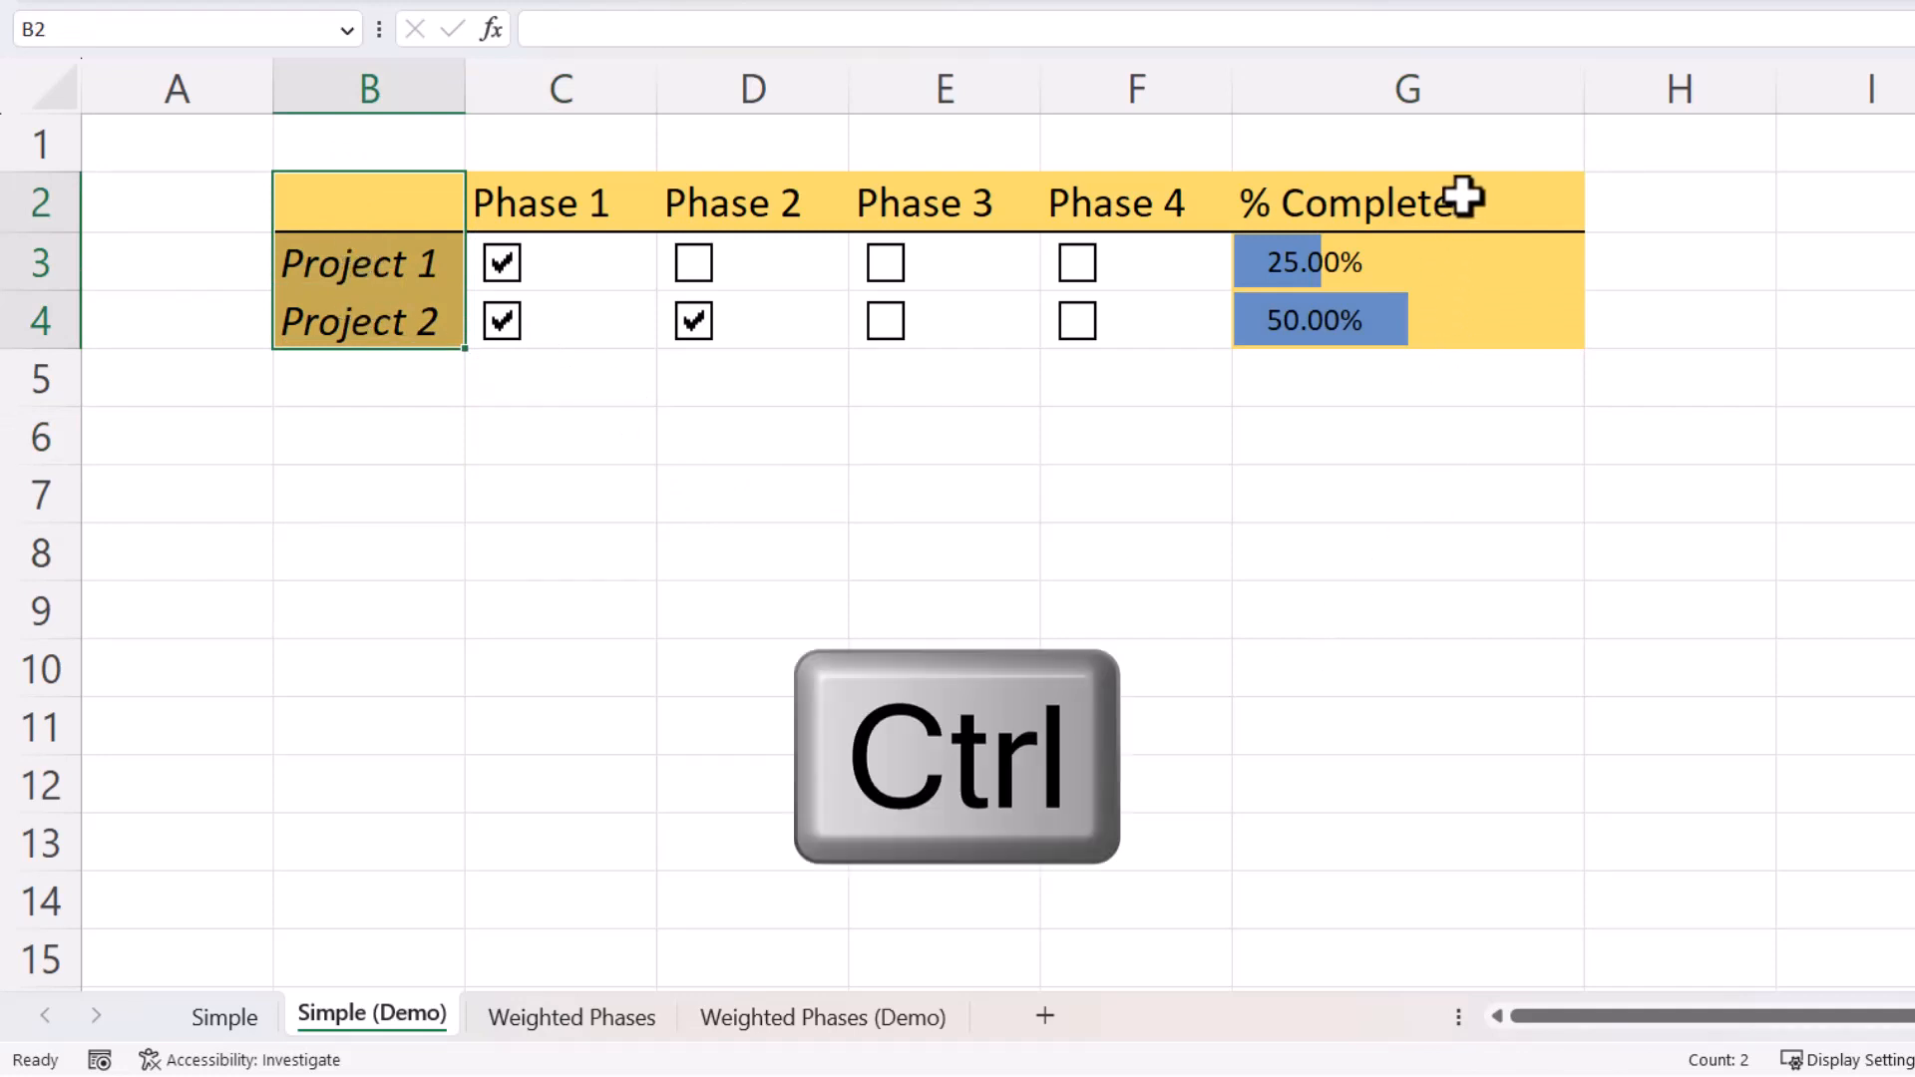
left_click_drag(1462, 197, 1462, 325, "ctrl")
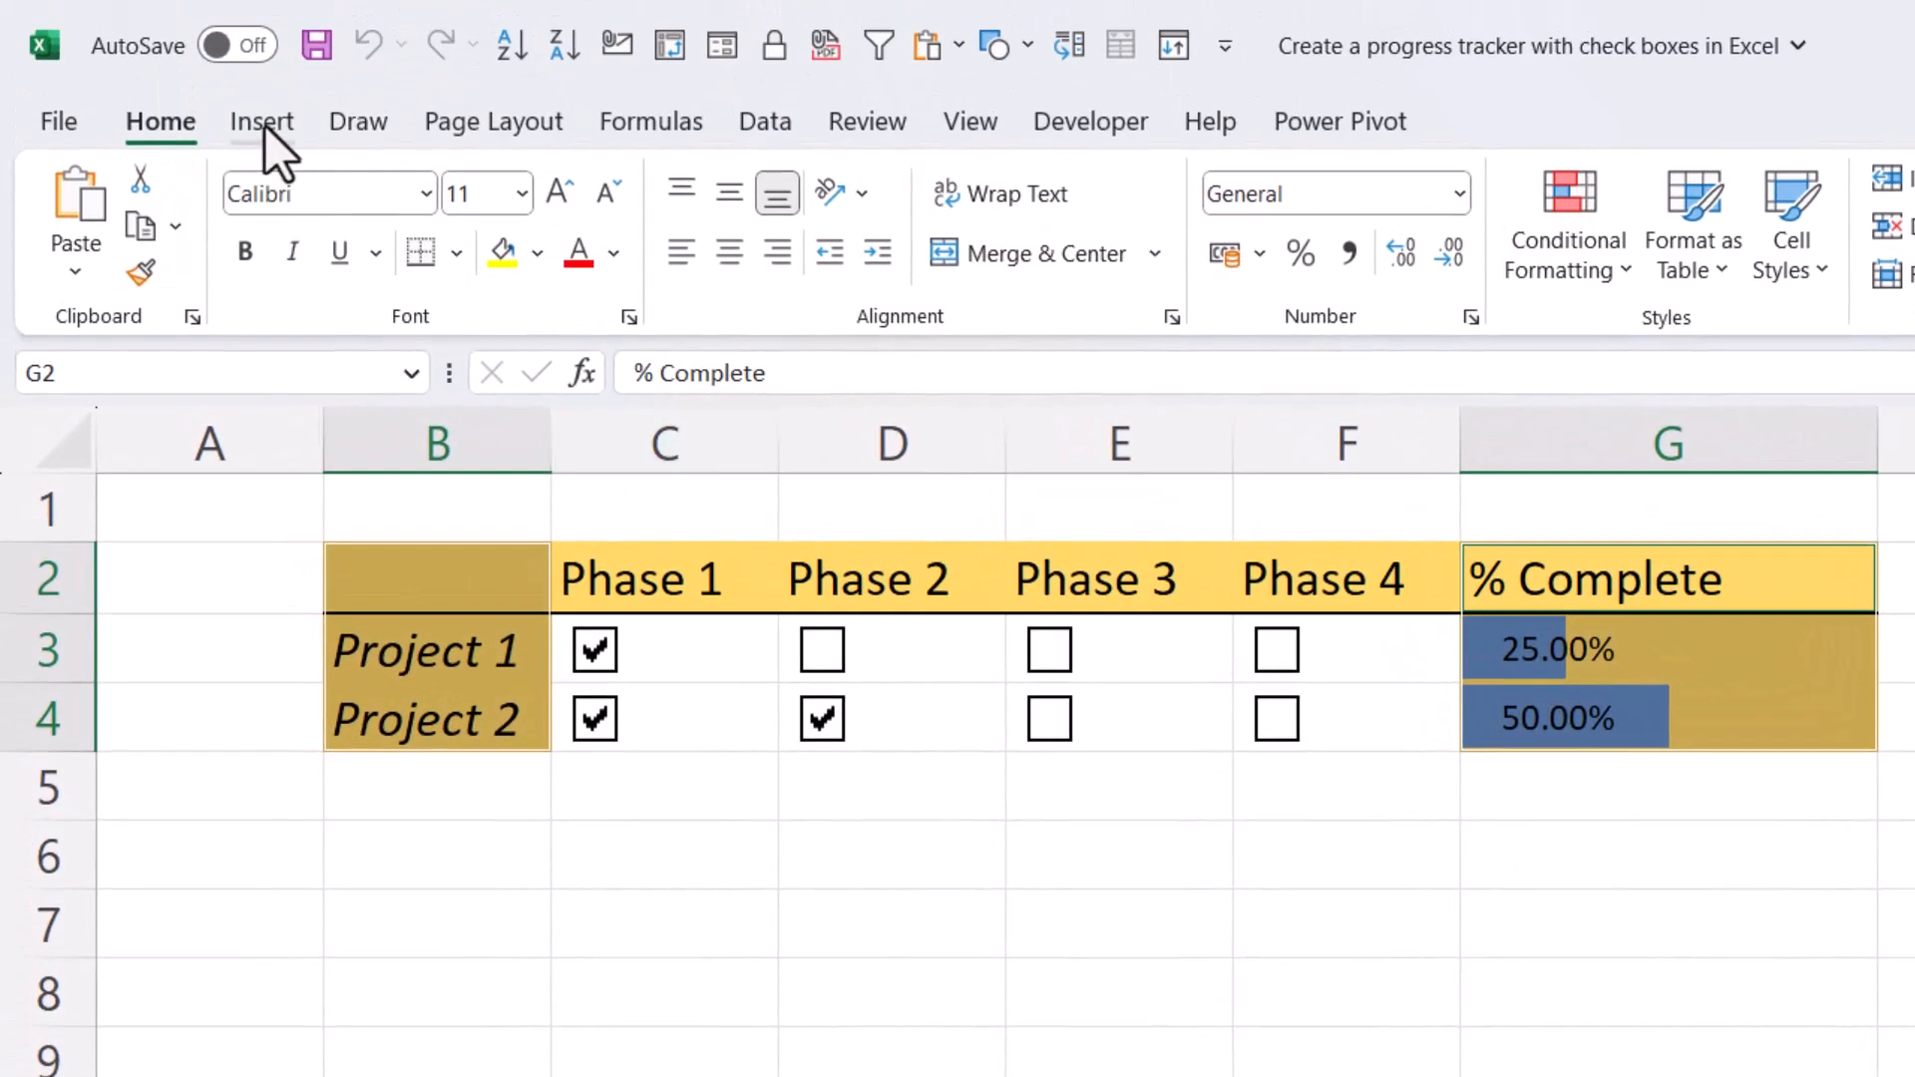
left_click(265, 124)
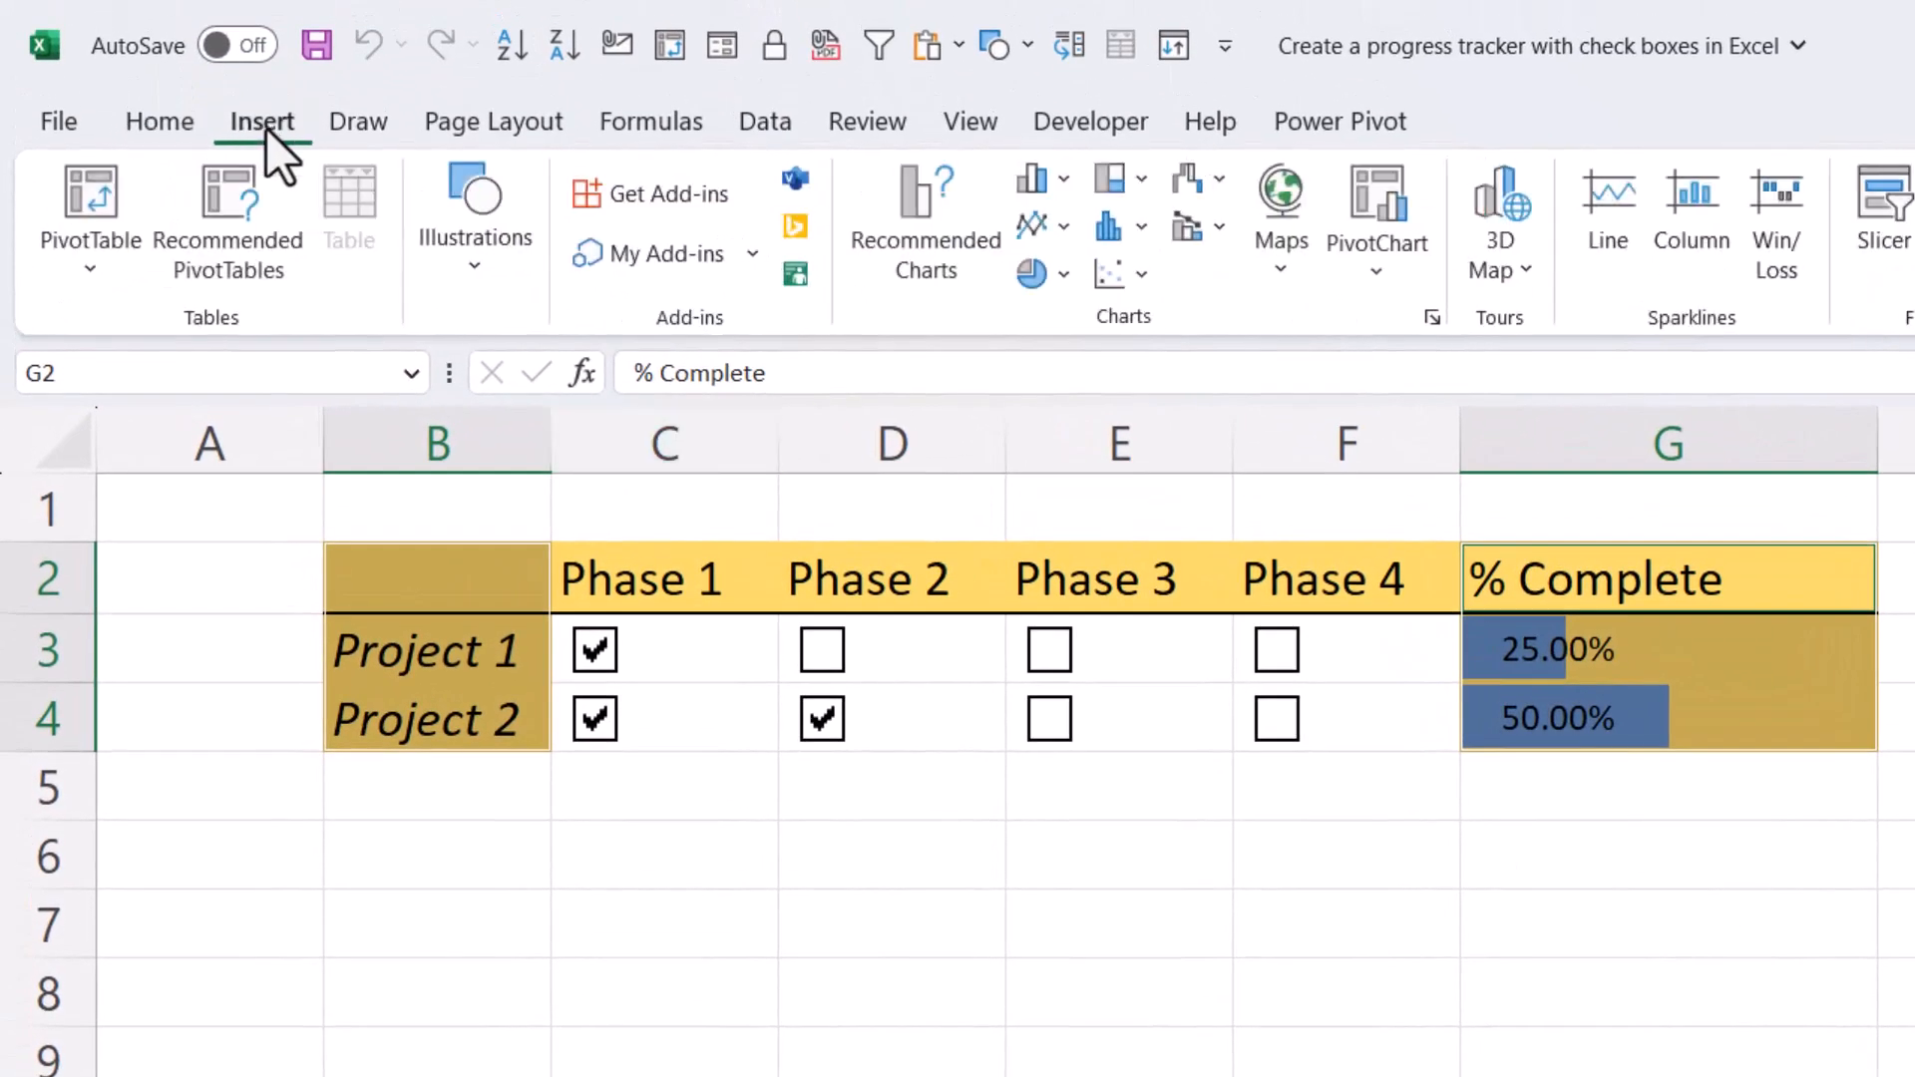
left_click(1063, 182)
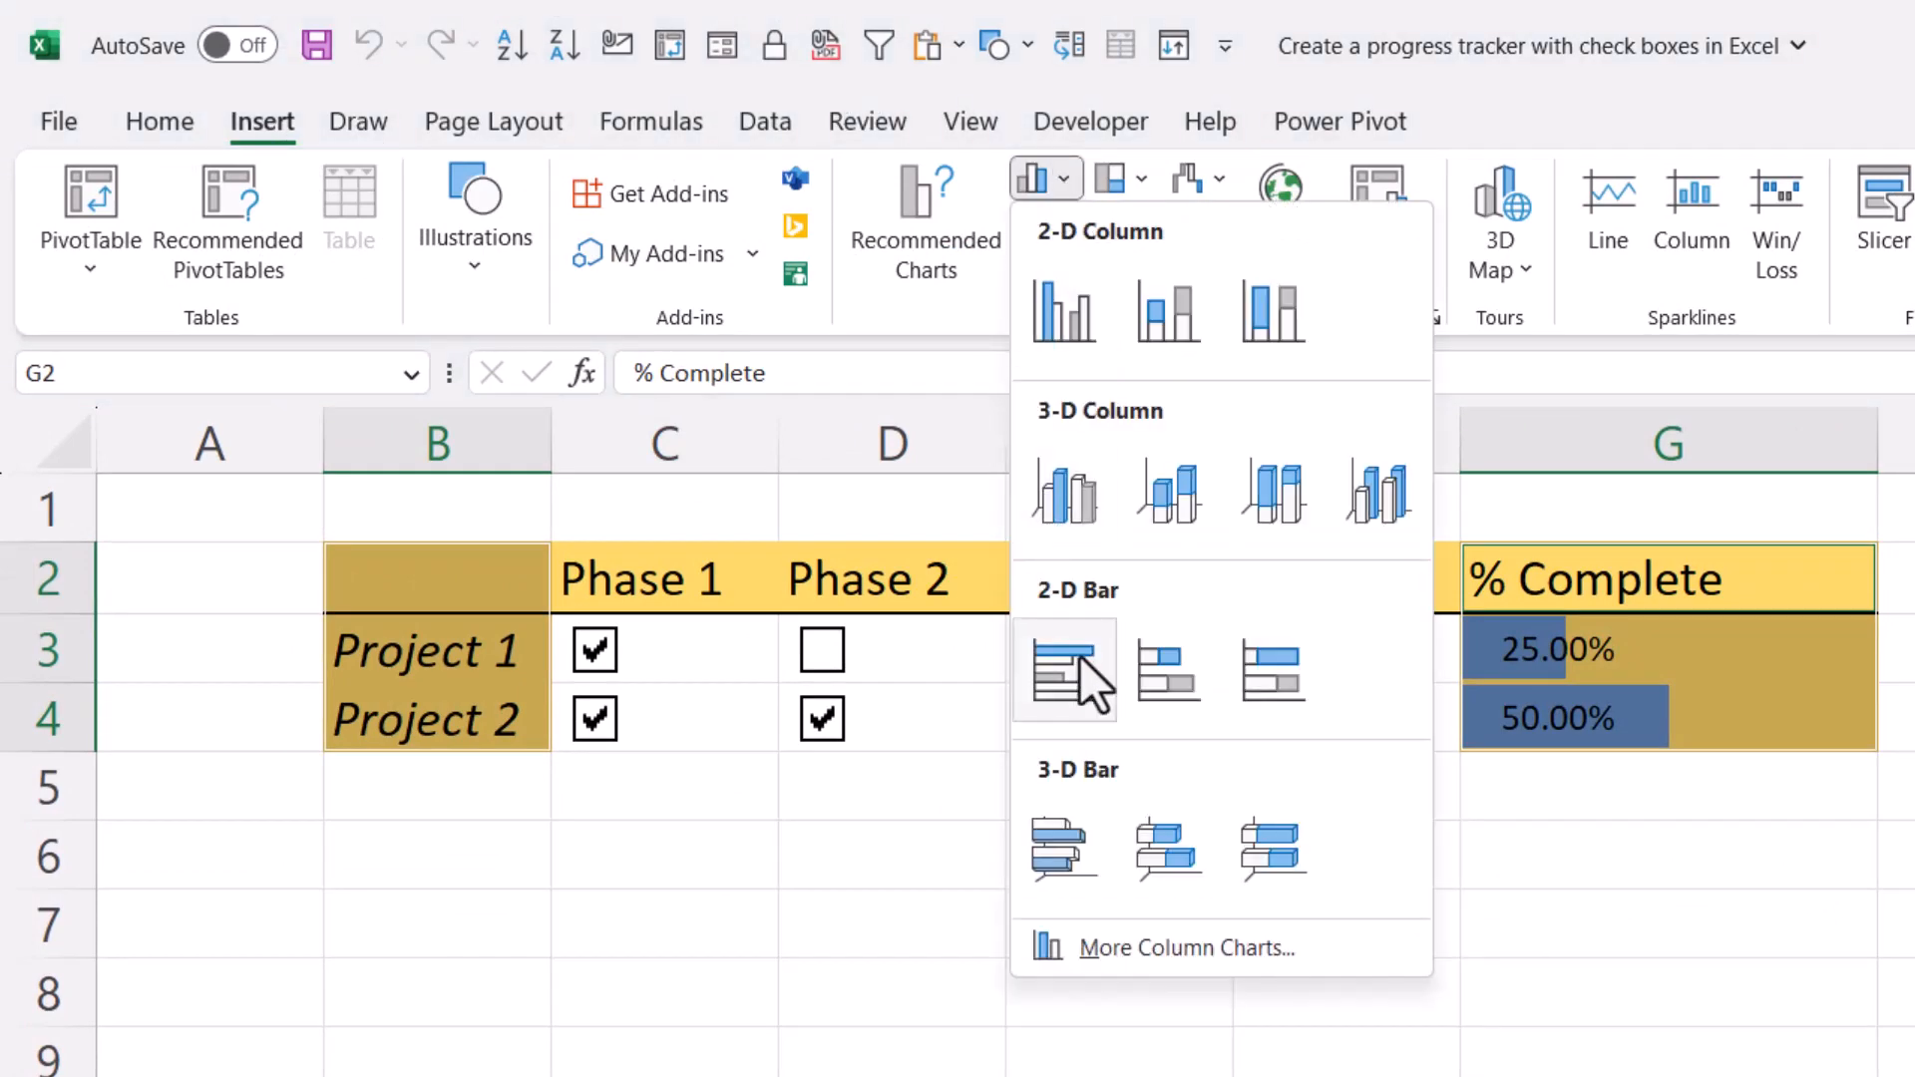
left_click(1080, 668)
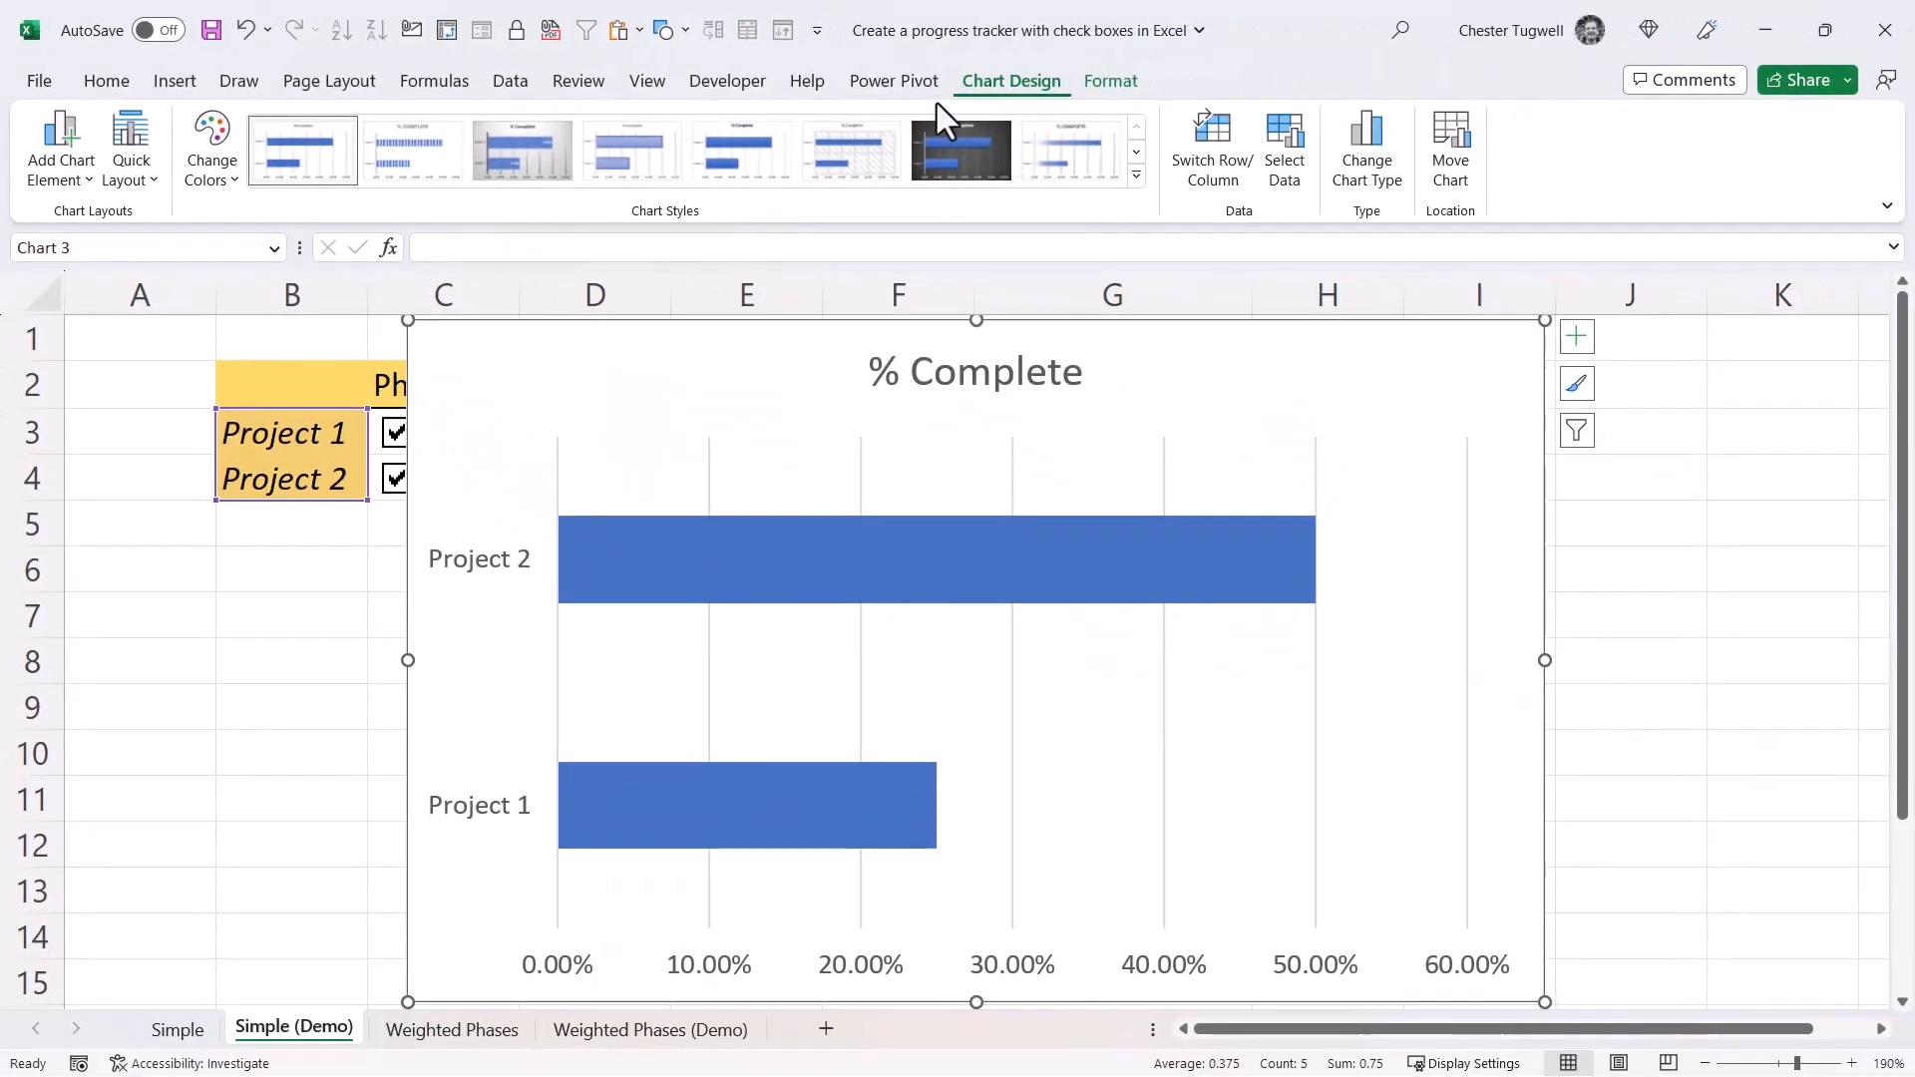
- Apply the blue-background chart style with hatched bars, and add data labels positioned at Inside Base
left_click(1138, 177)
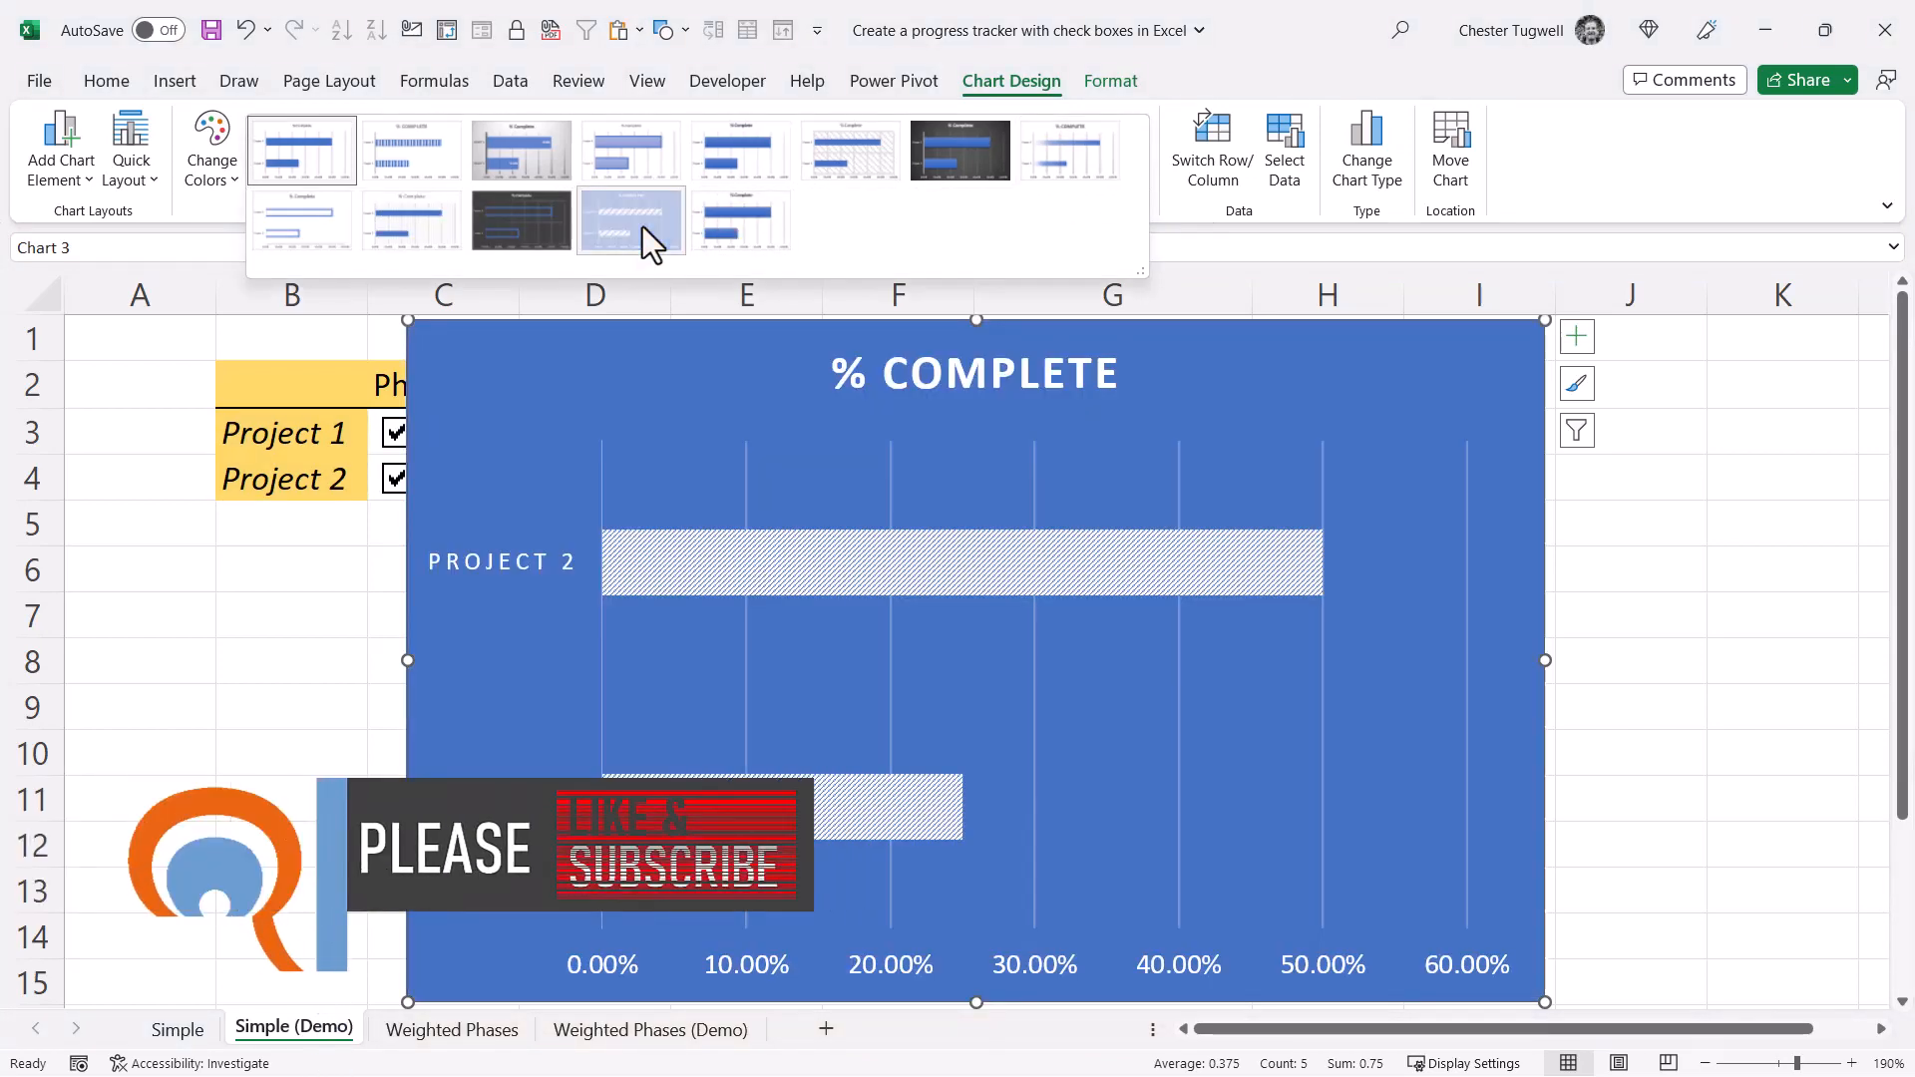
left_click(642, 225)
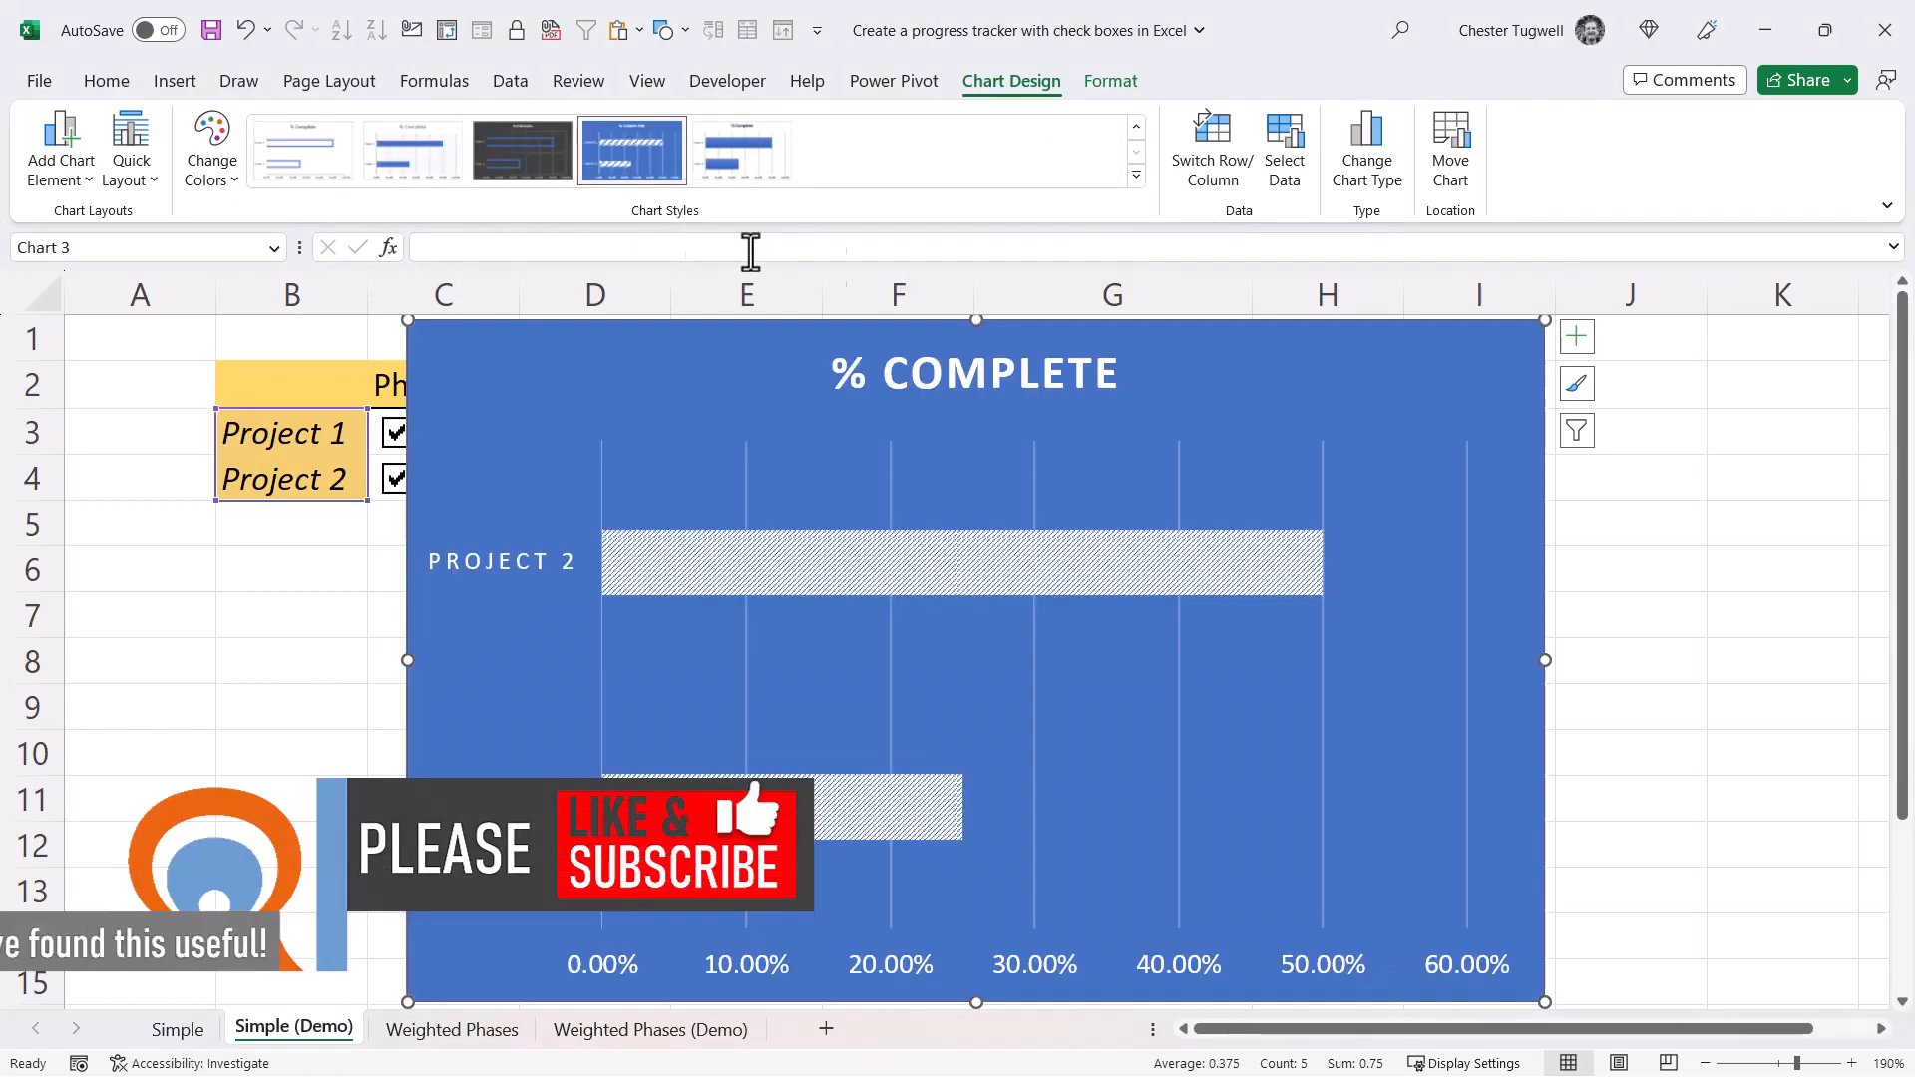
left_click(1577, 339)
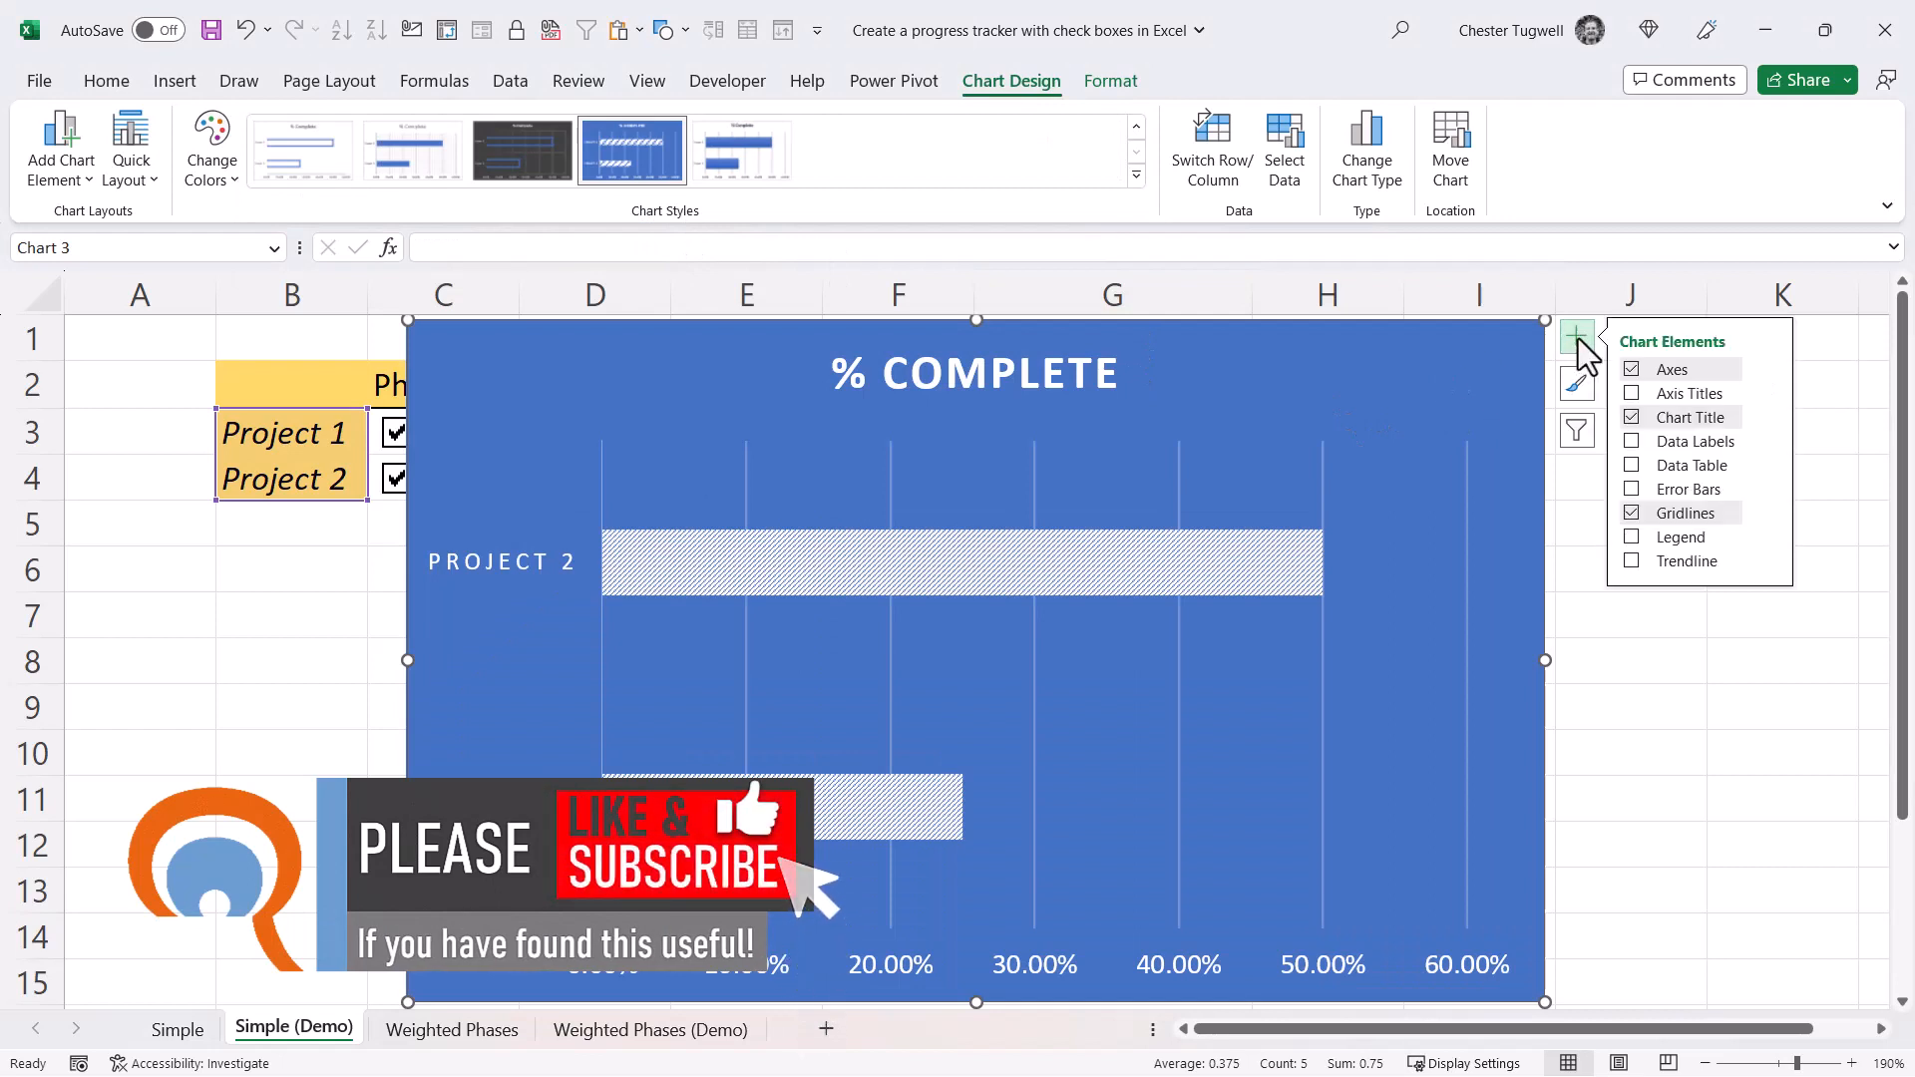
left_click(1632, 442)
left_click(1763, 444)
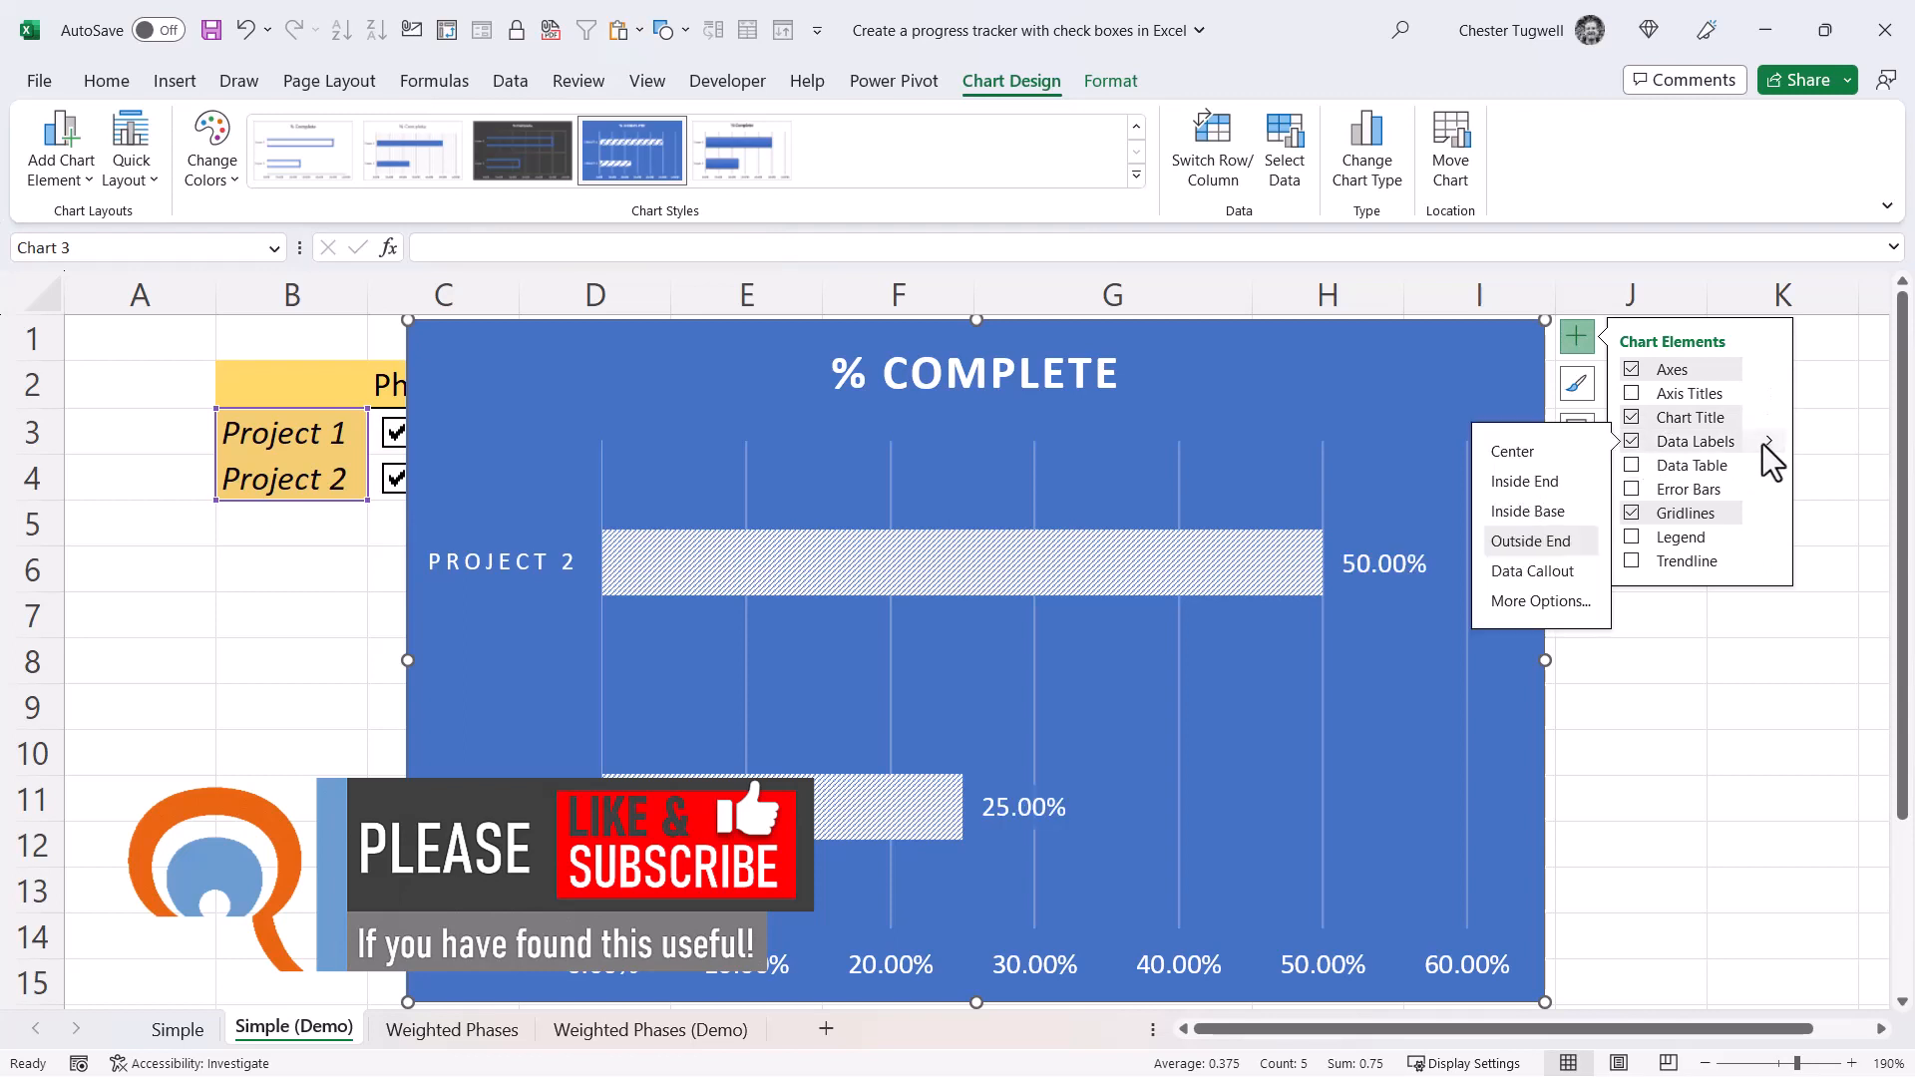
left_click(1576, 510)
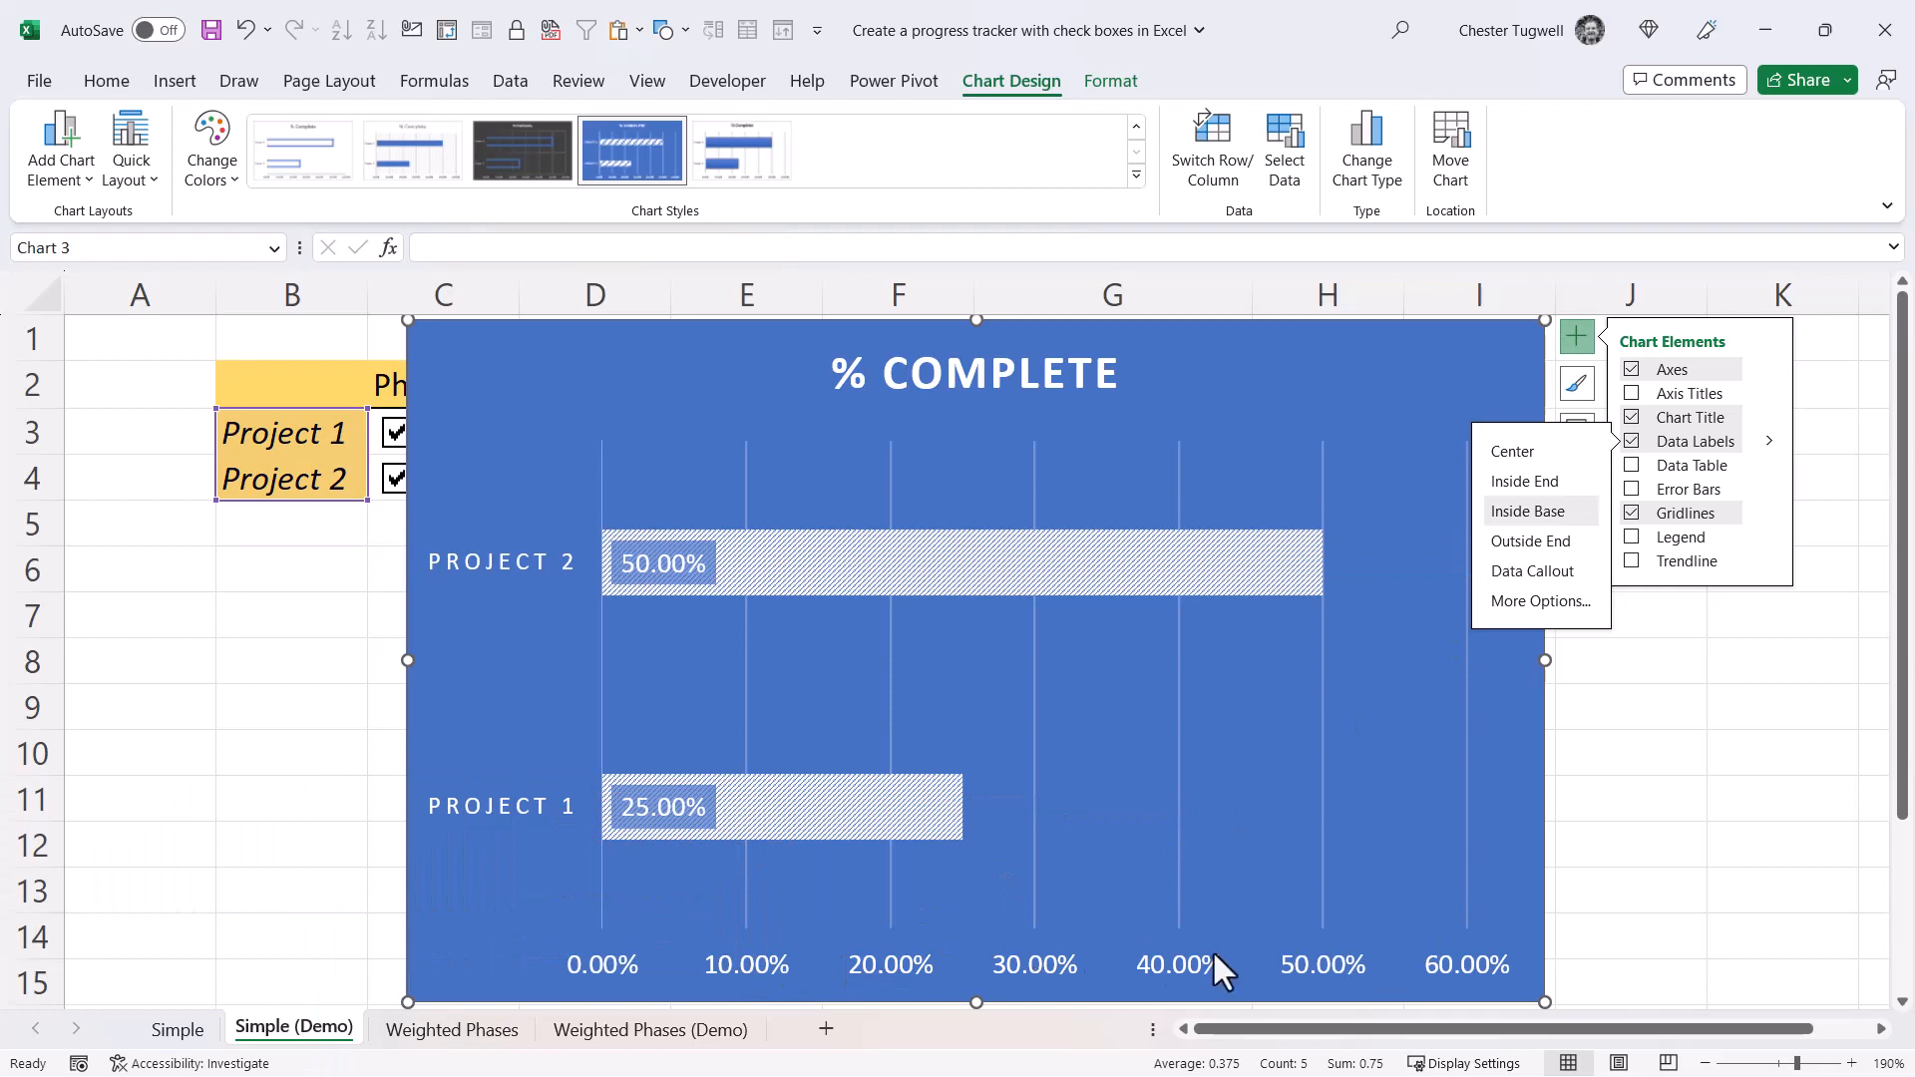
- Remove the primary horizontal axis and the chart title from the bar chart
left_click(1770, 367)
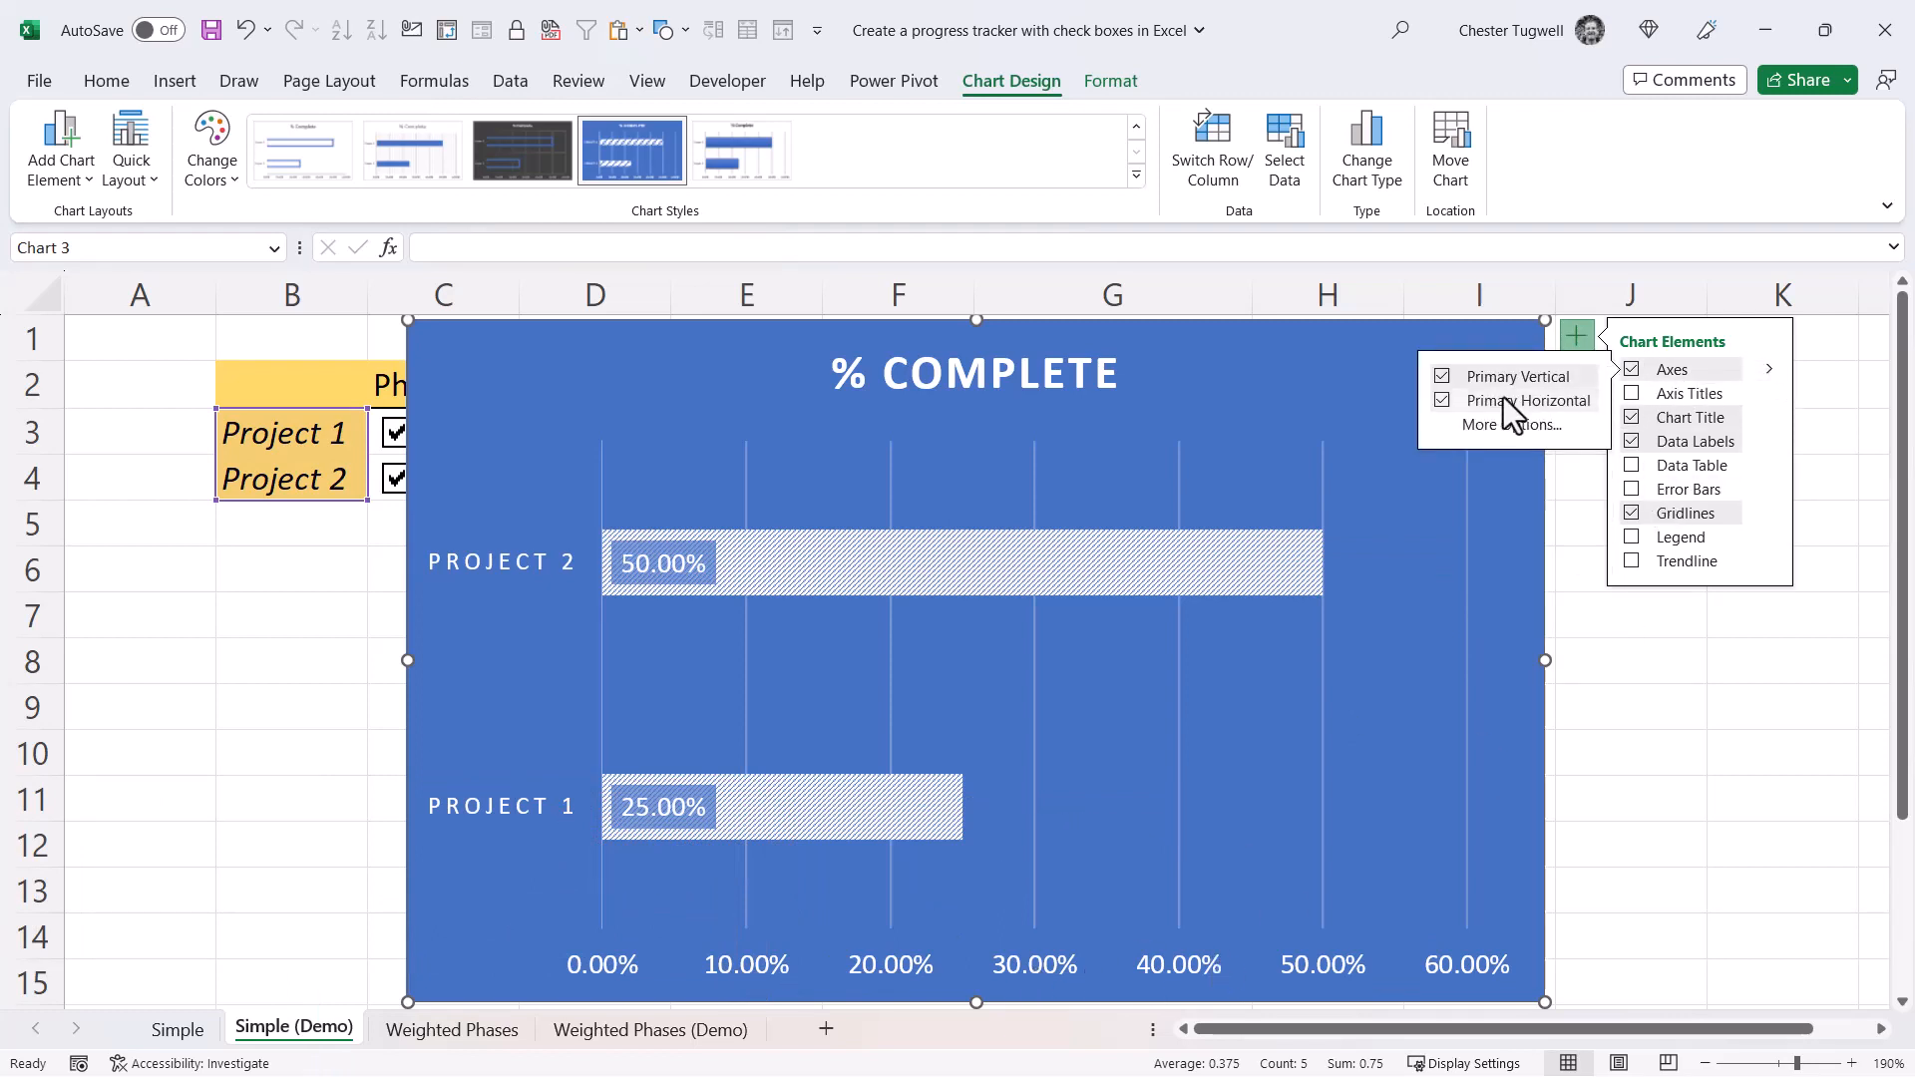
left_click(1442, 400)
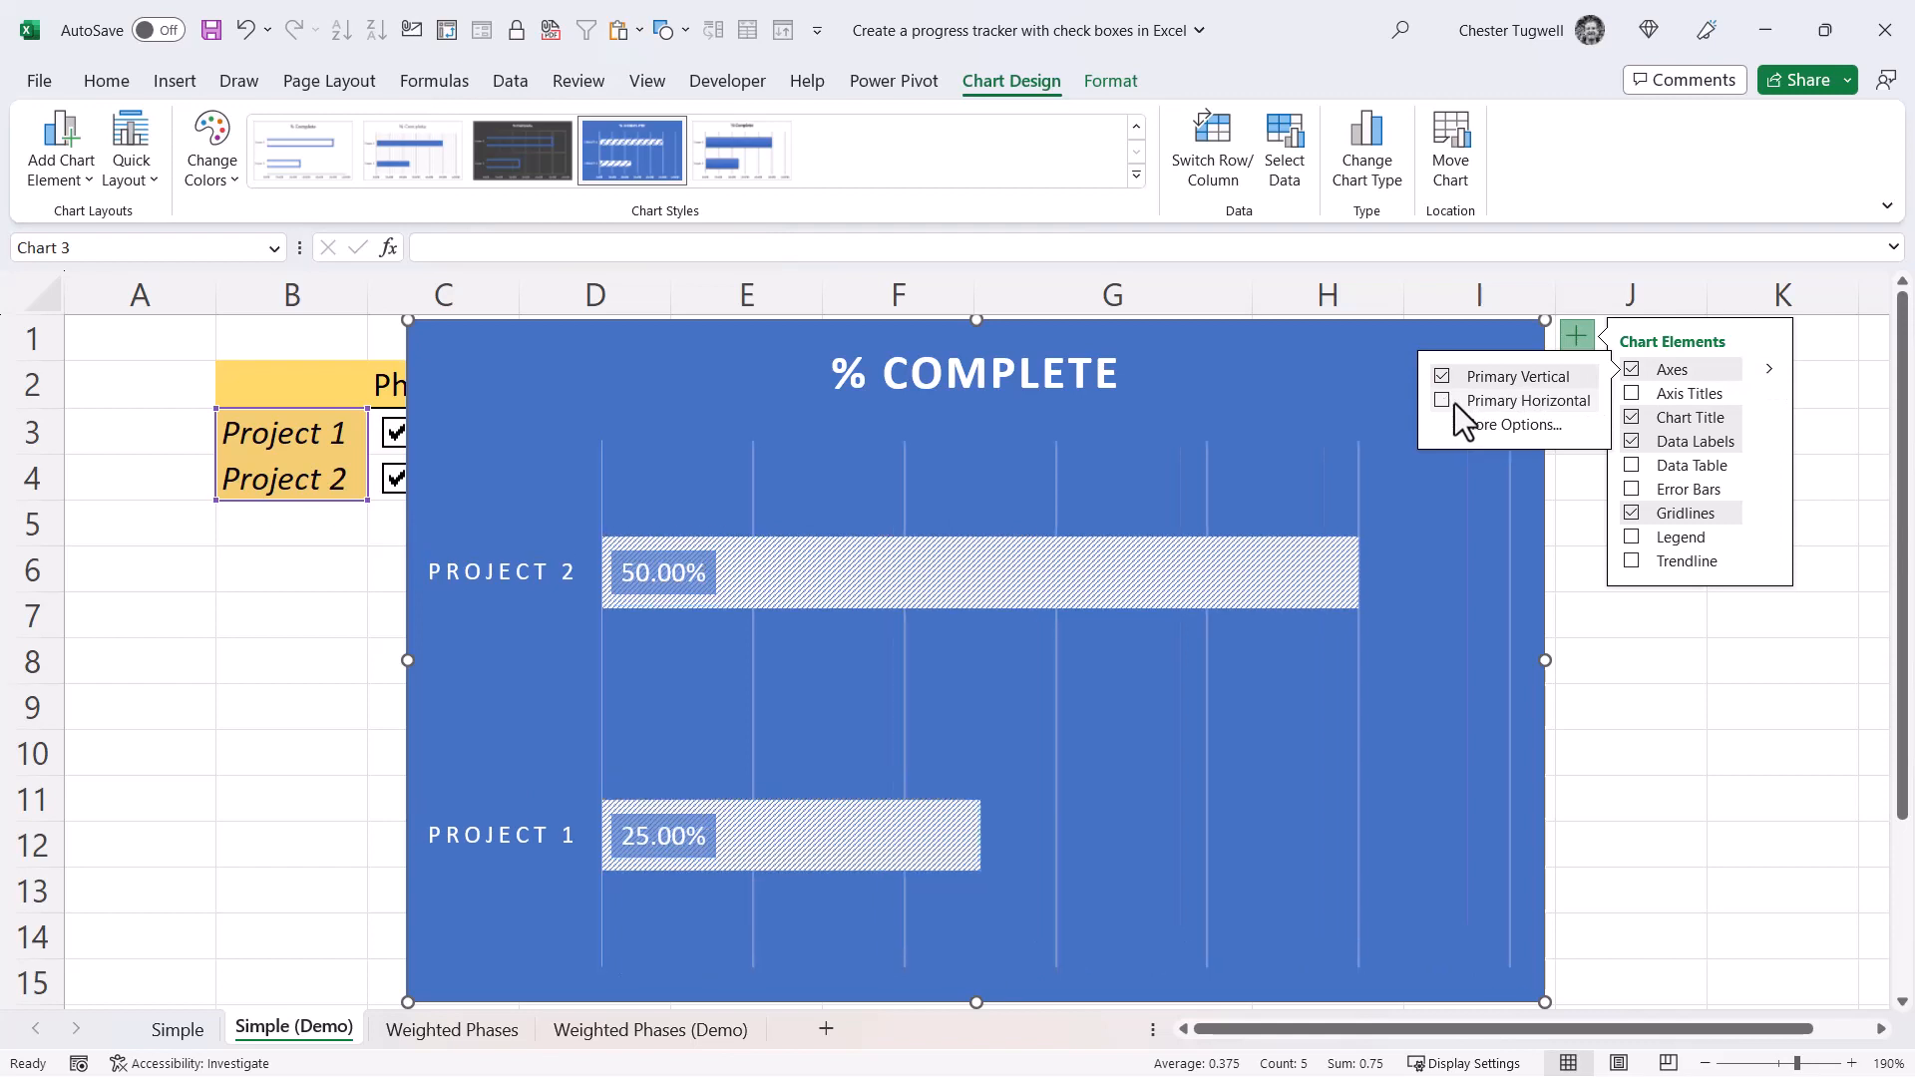
left_click(1632, 418)
- Shorten the bar chart and move it directly below the table, covering about rows 5 to 13
left_click_drag(976, 1005, 983, 706)
left_click_drag(973, 348, 739, 556)
- Thicken the bars of the % Complete series by reducing its gap width
mouse_move(563, 634)
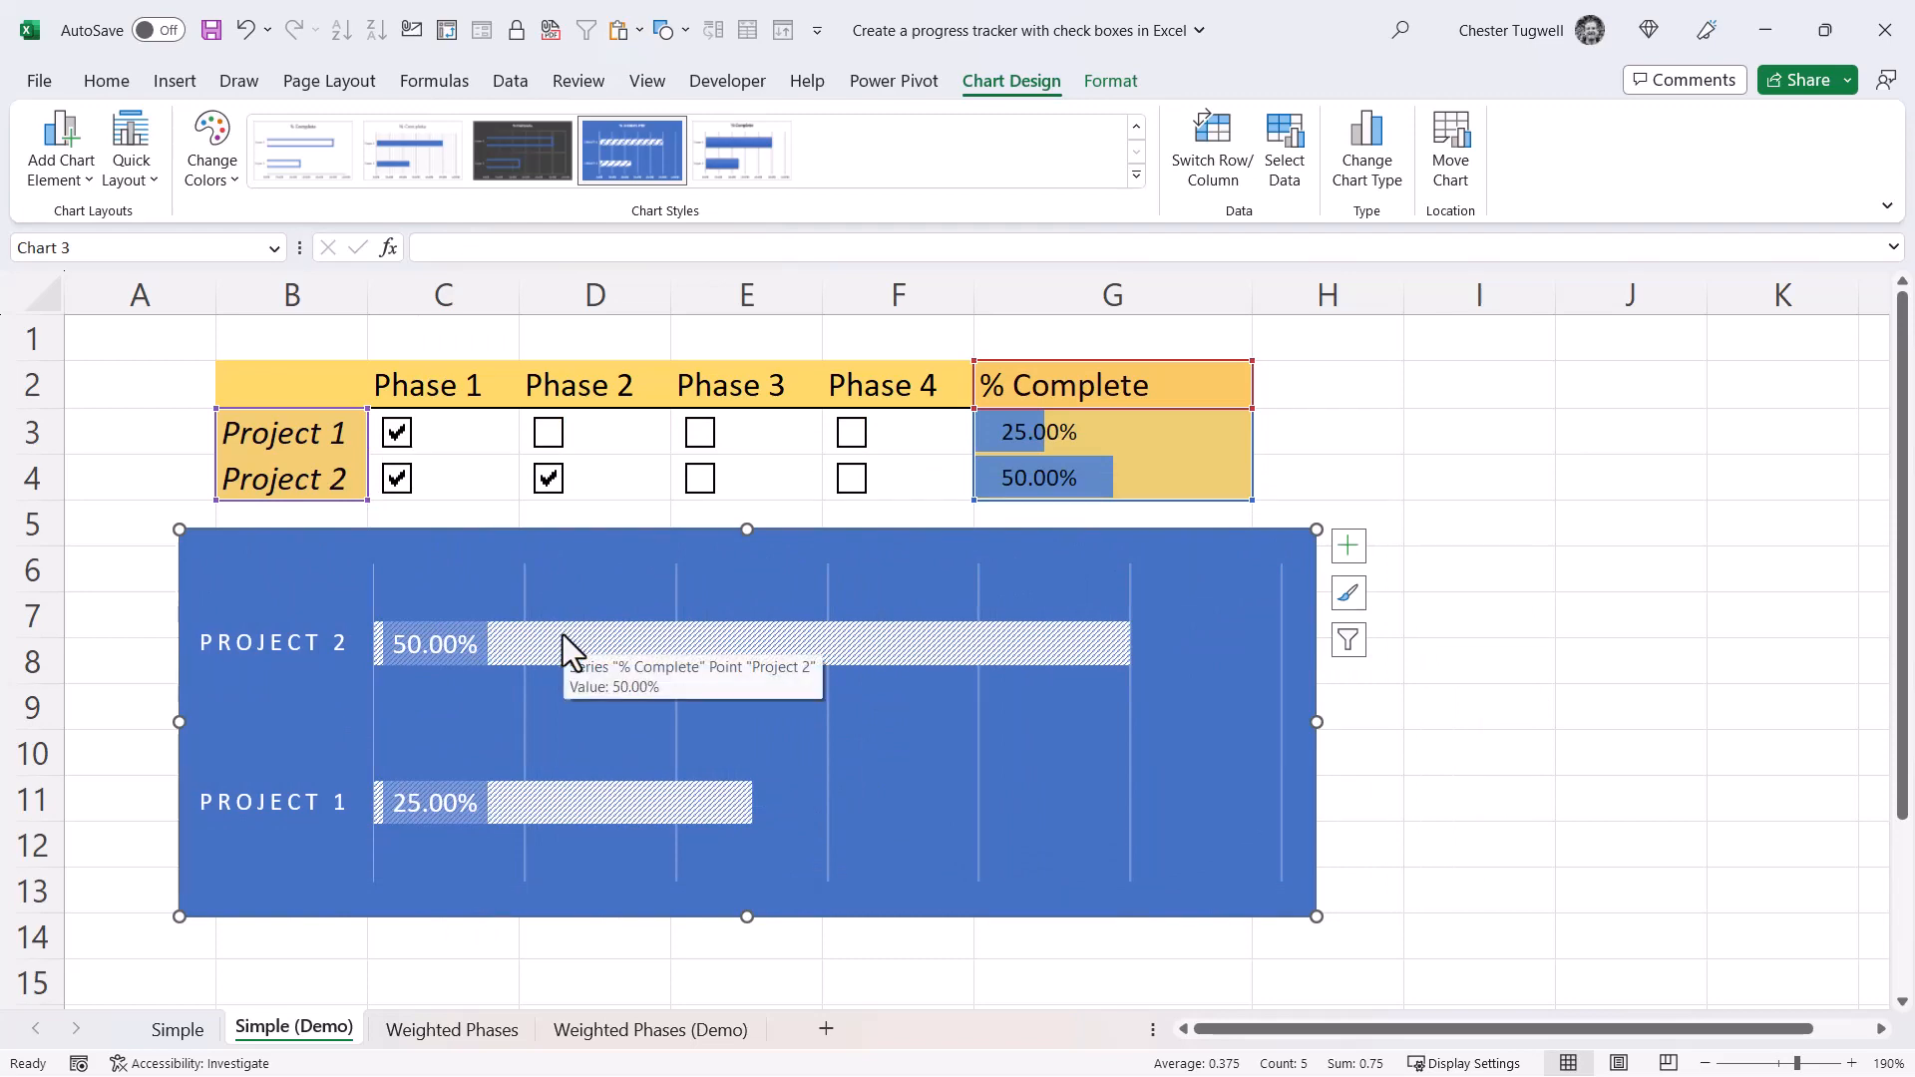
double_click(563, 634)
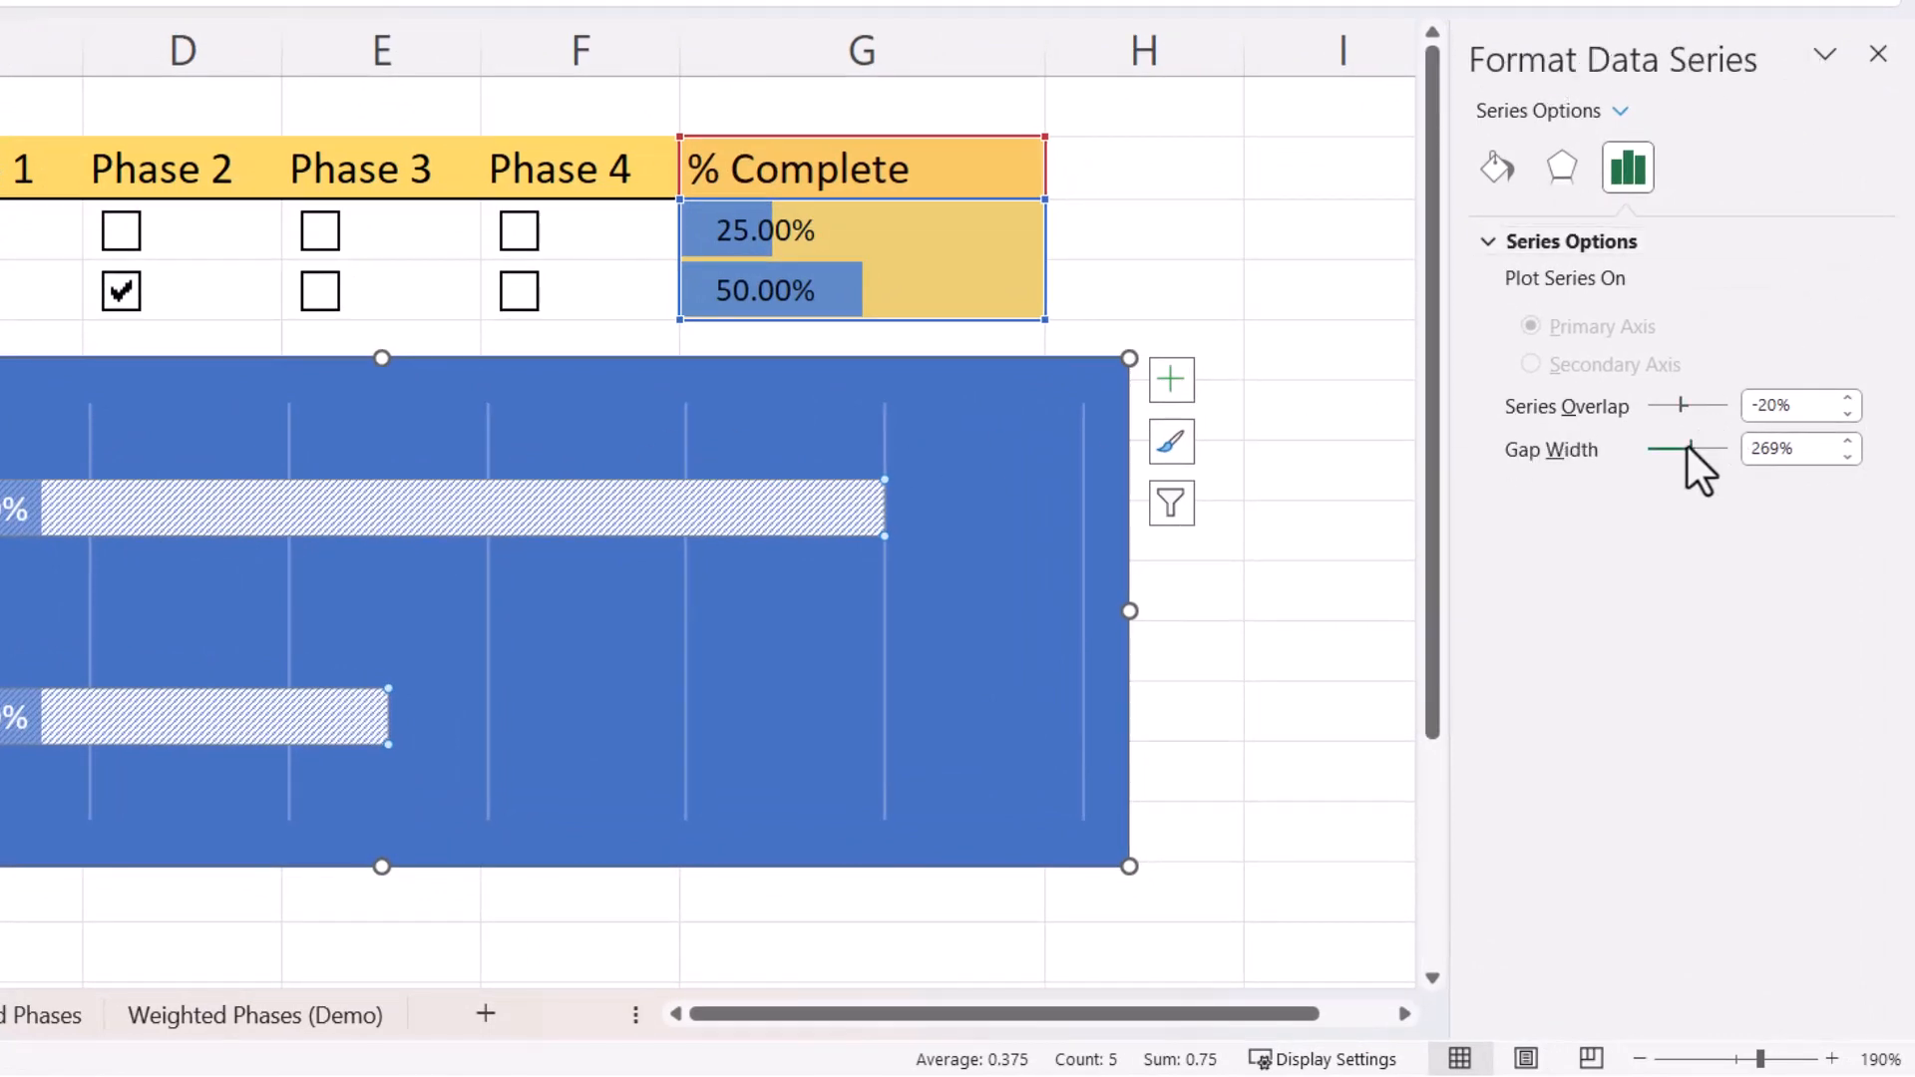
left_click_drag(1688, 446, 1661, 453)
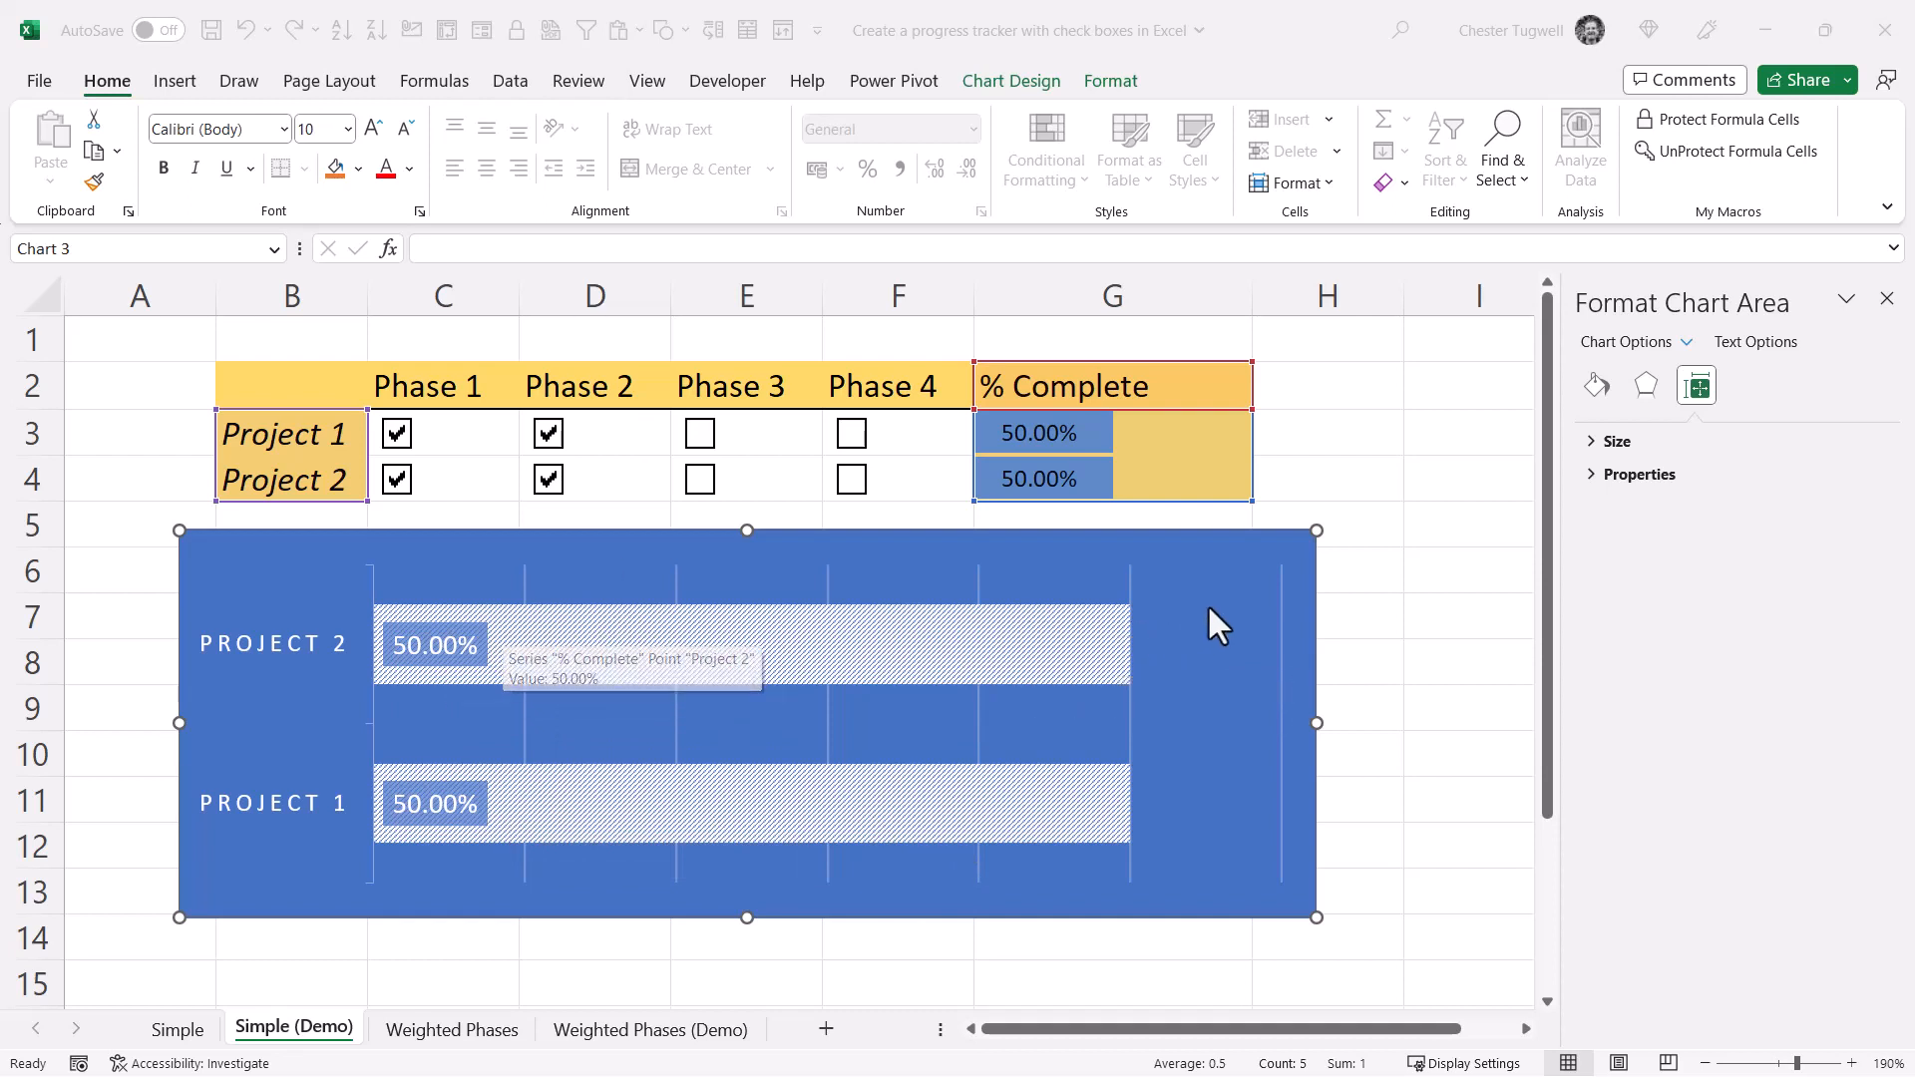
- Tick and untick Phase 3 for Project 2, and clear the Phase 2 check boxes of both projects
left_click(700, 482)
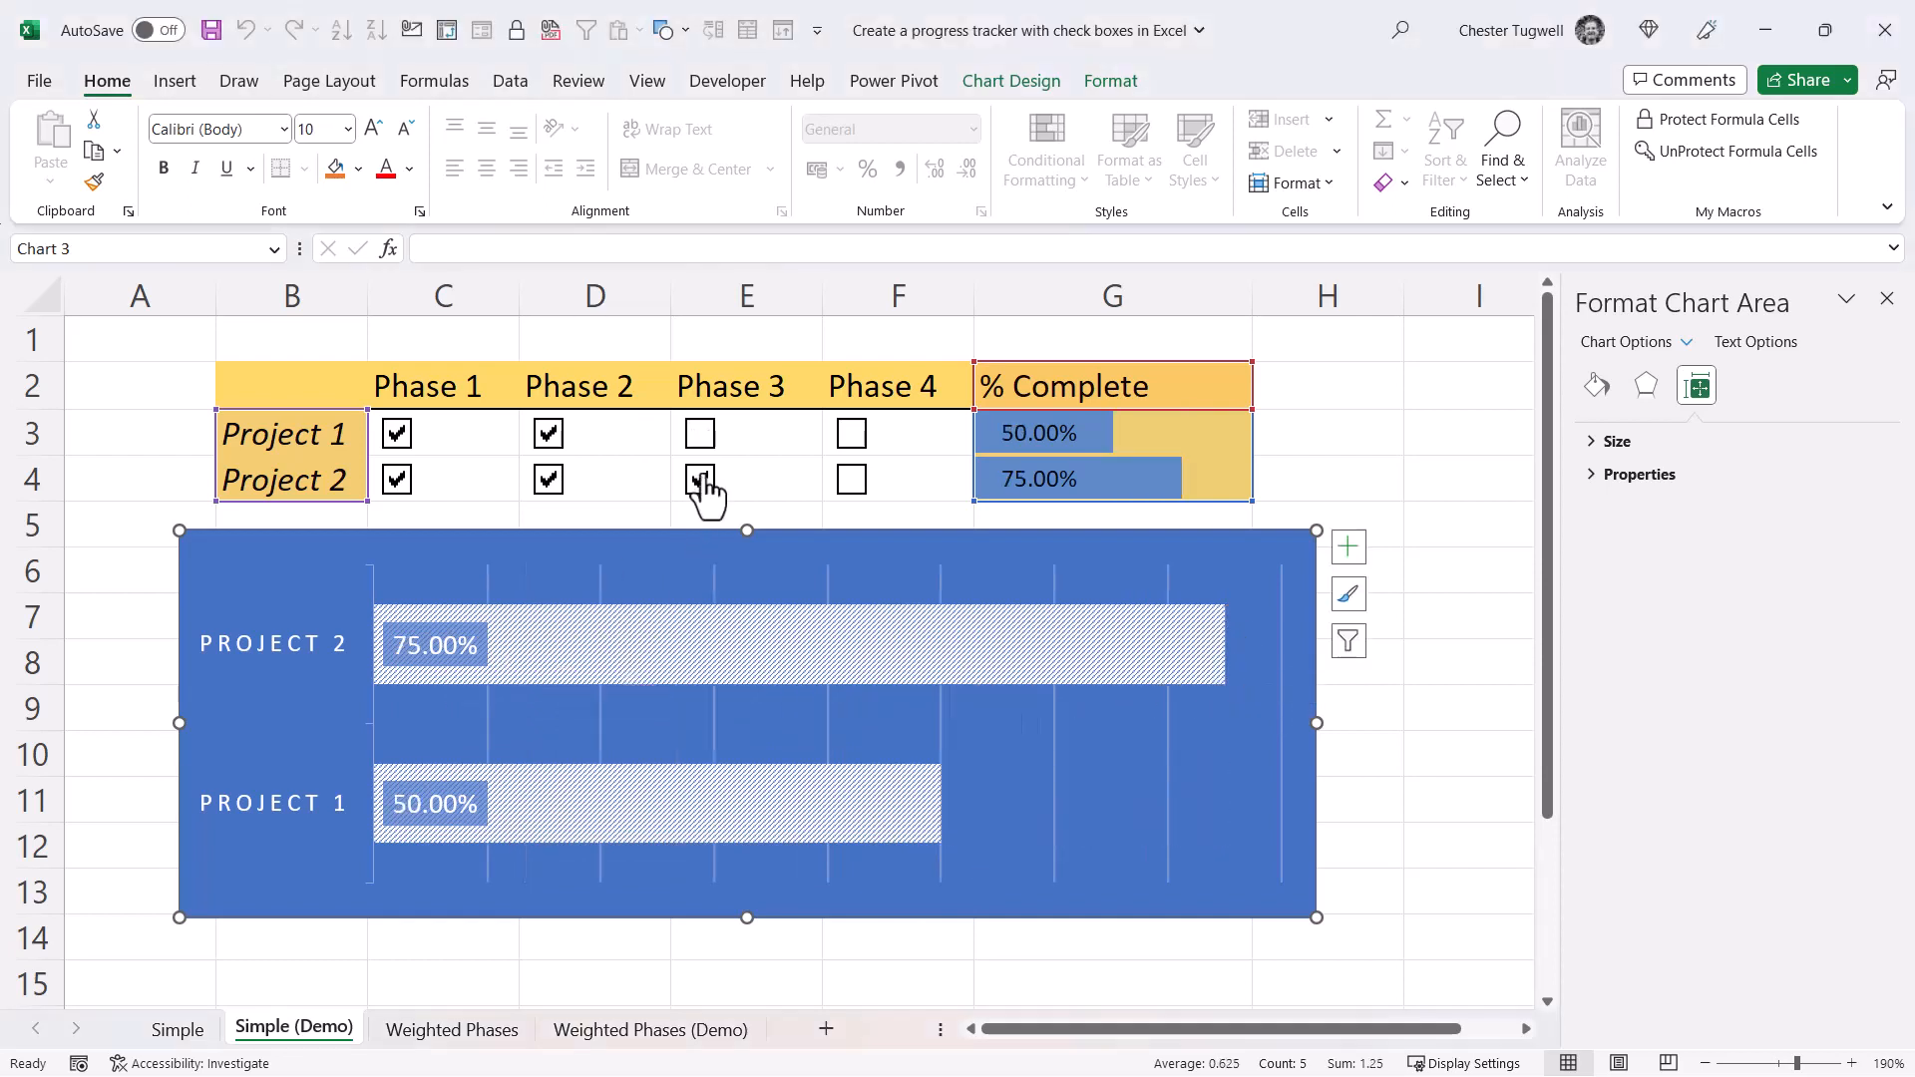
left_click(701, 484)
left_click(549, 436)
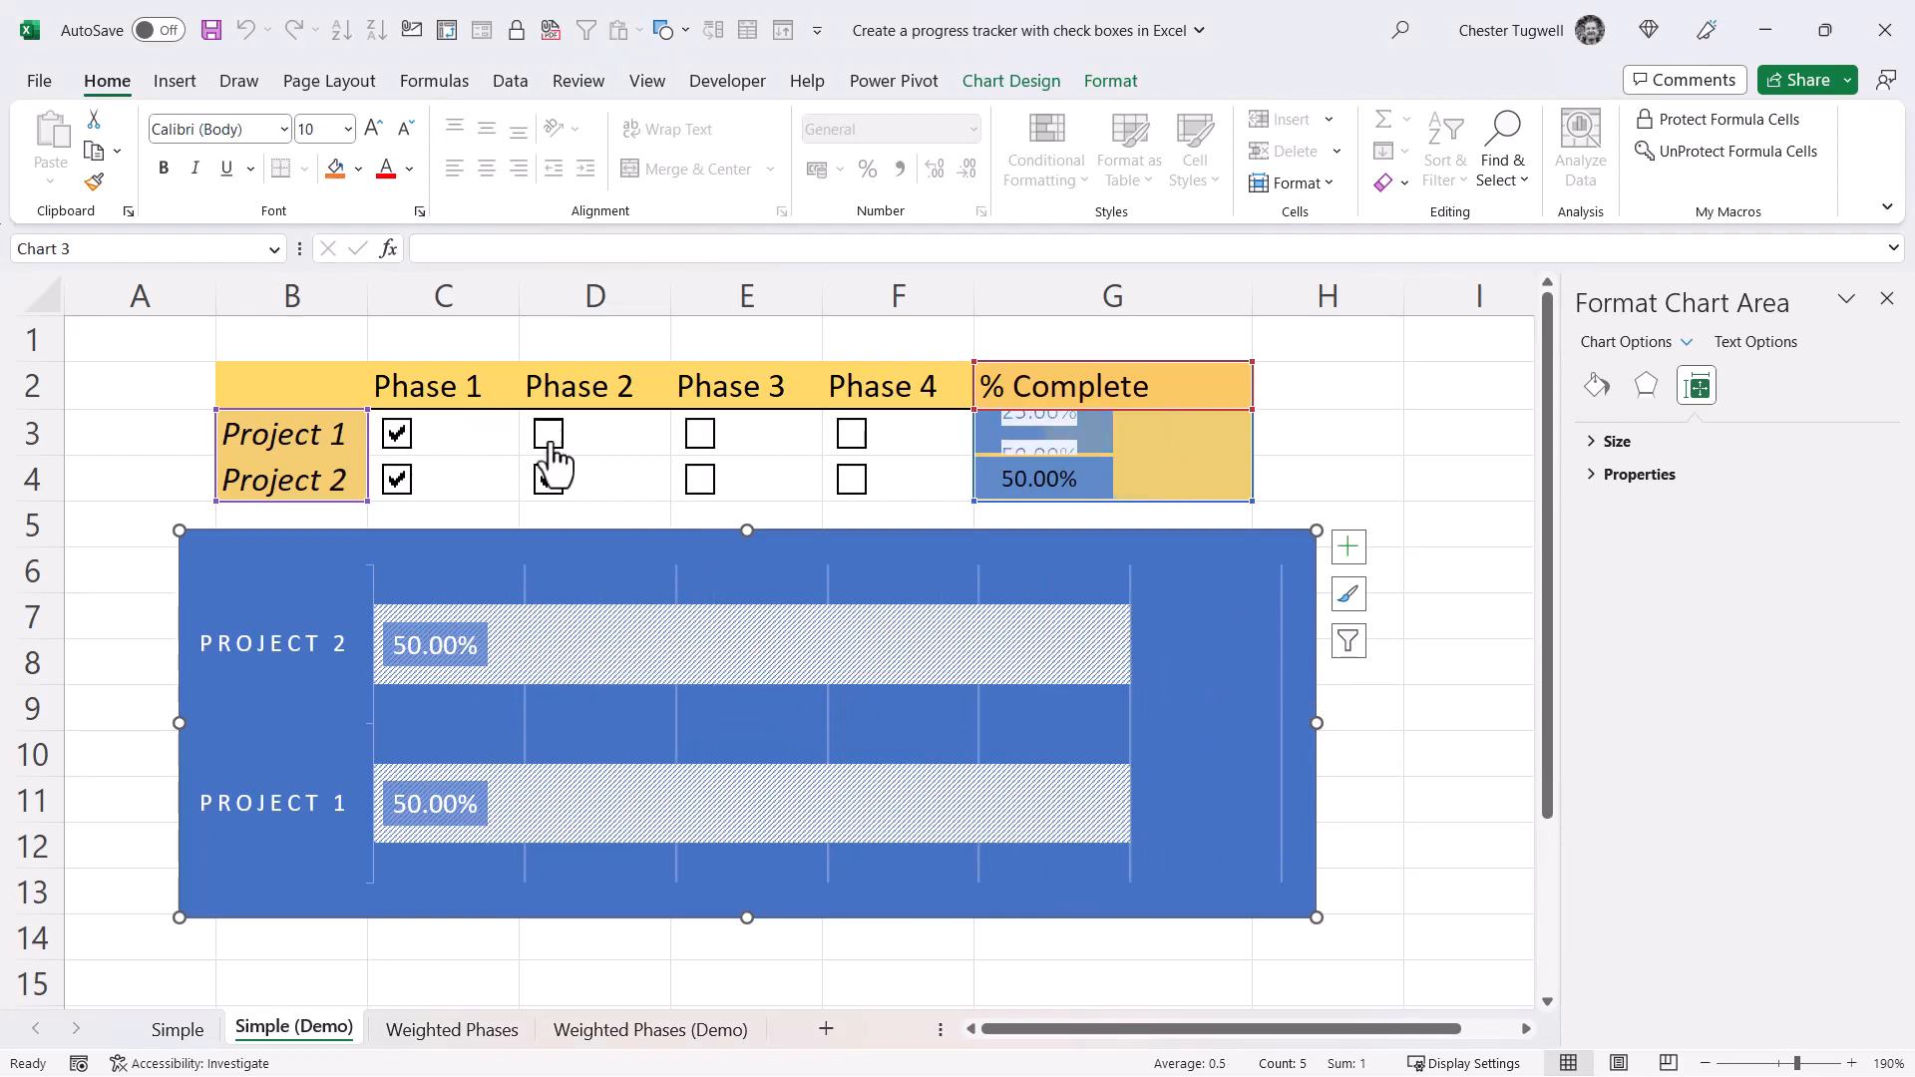
left_click(548, 482)
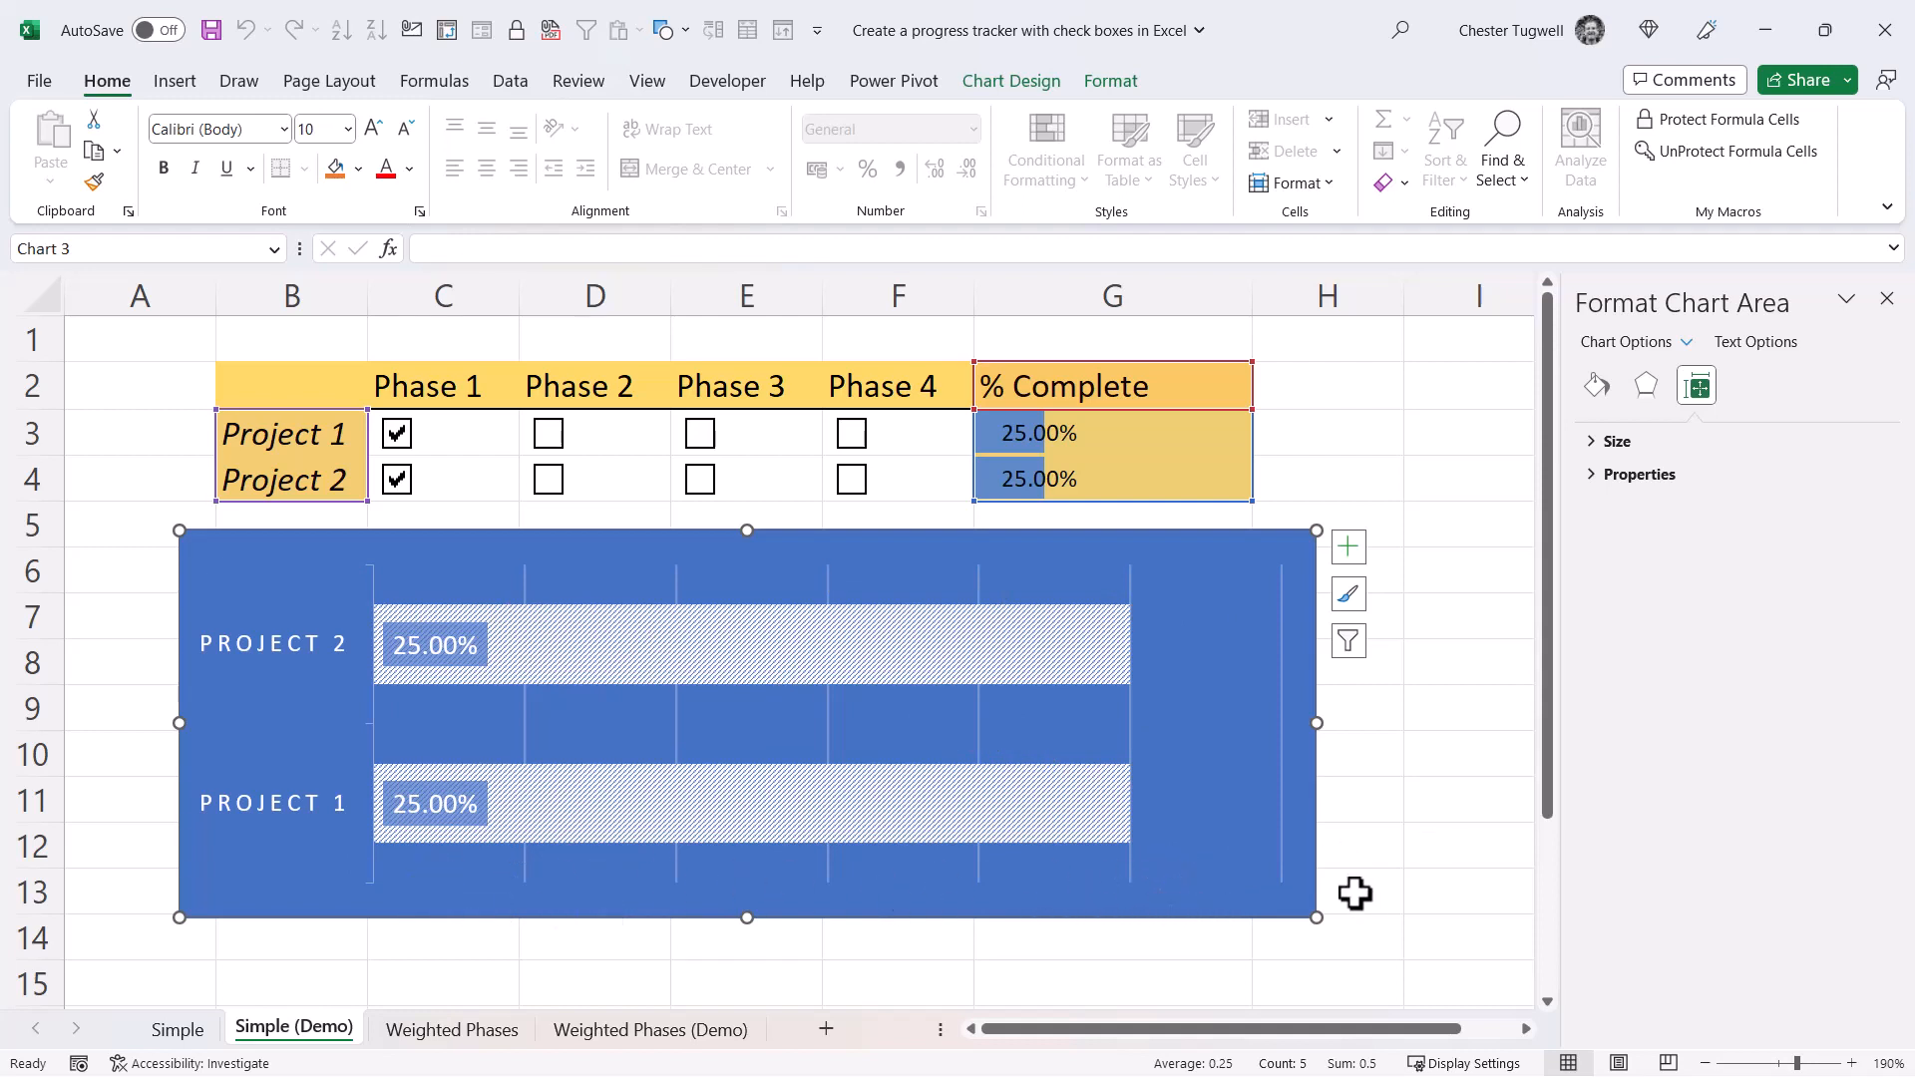
- Bring back the bar chart's axes and set the maximum bound of the horizontal value axis to 1
left_click(1348, 550)
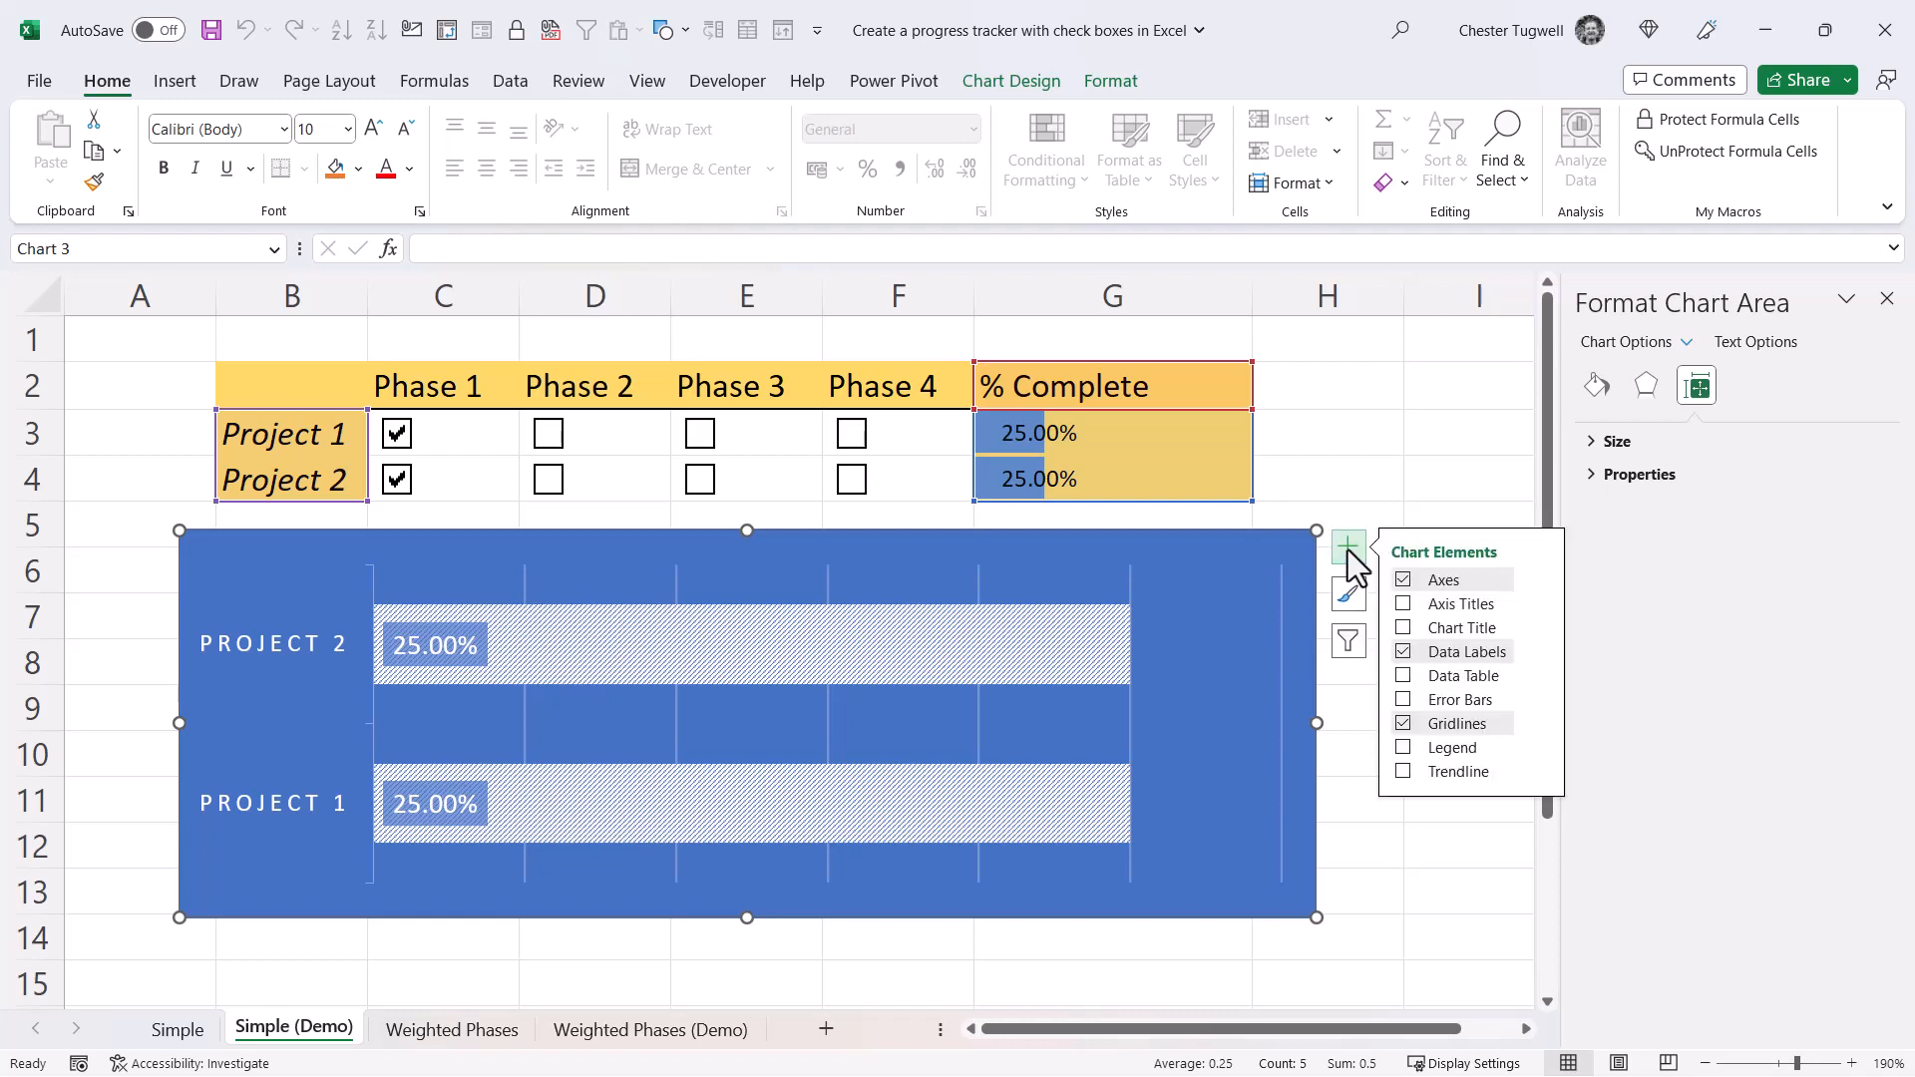
left_click(1402, 579)
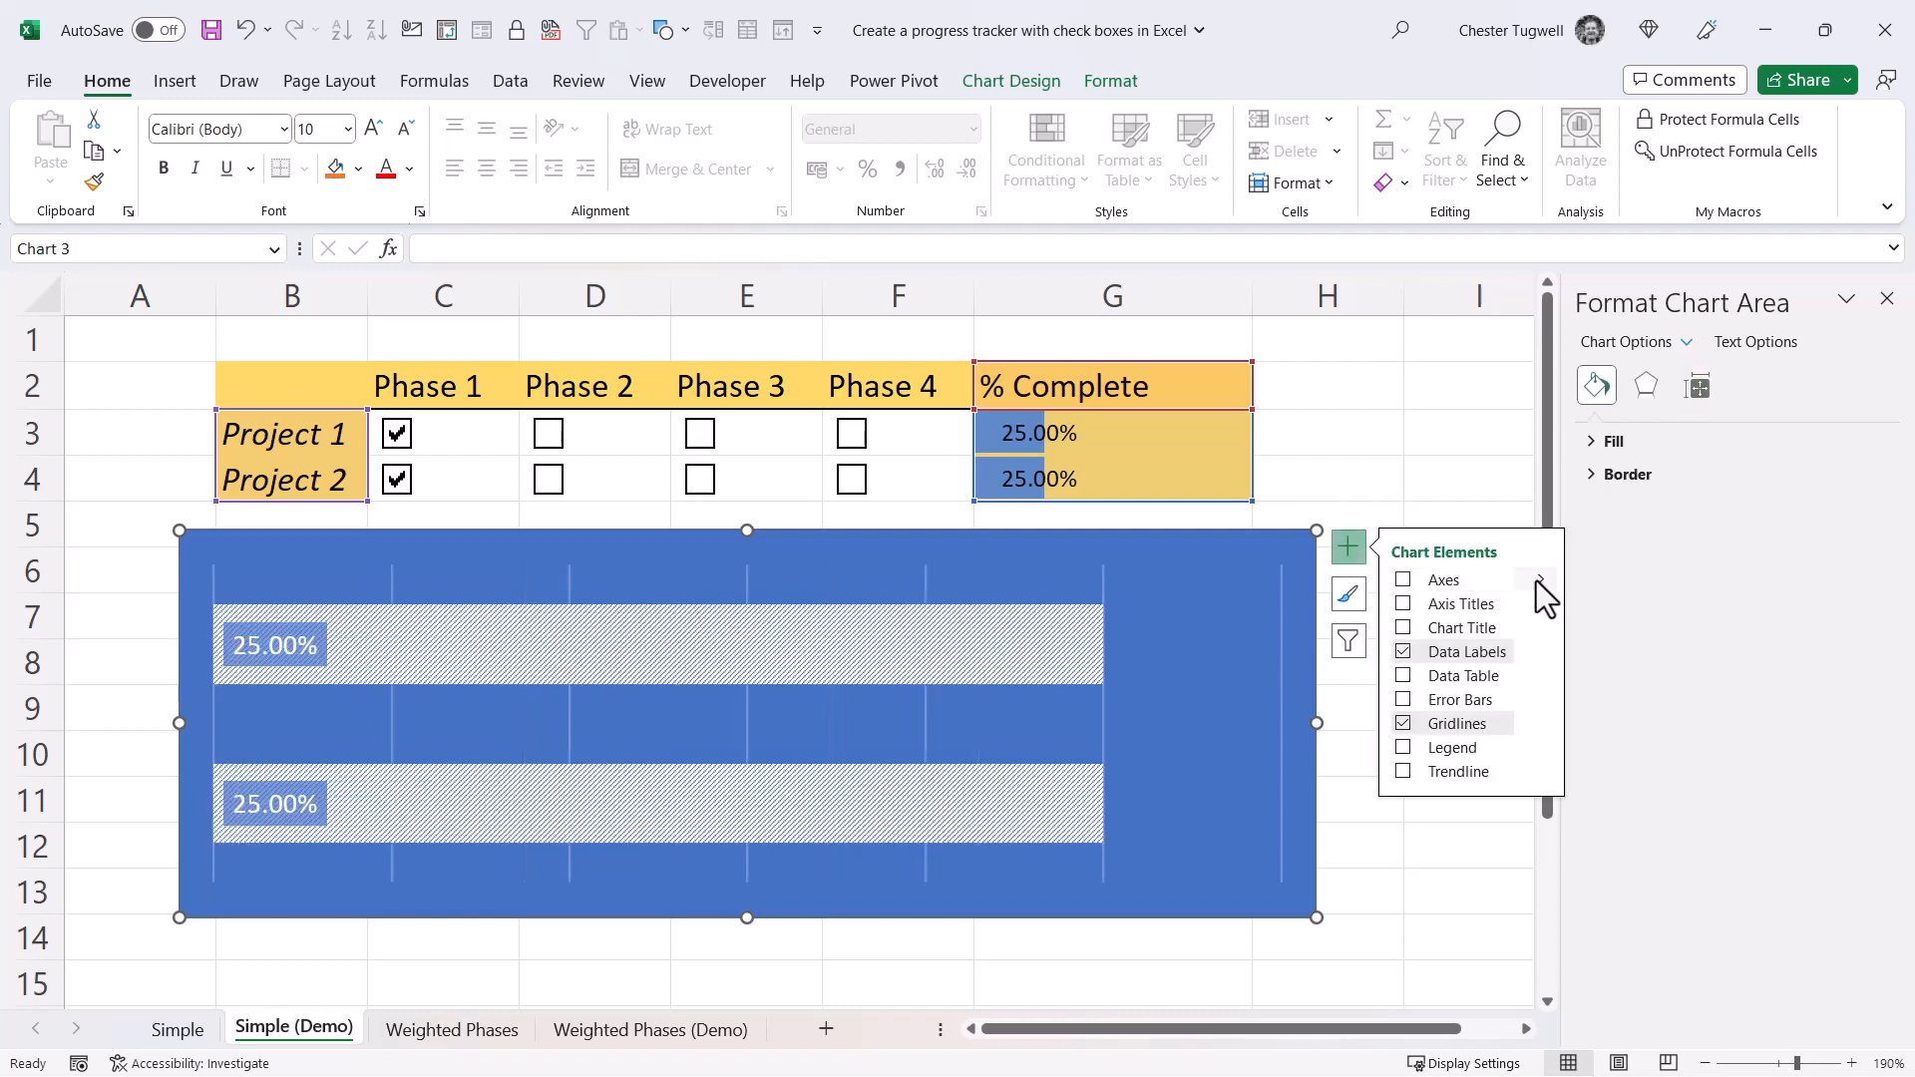
left_click(1540, 583)
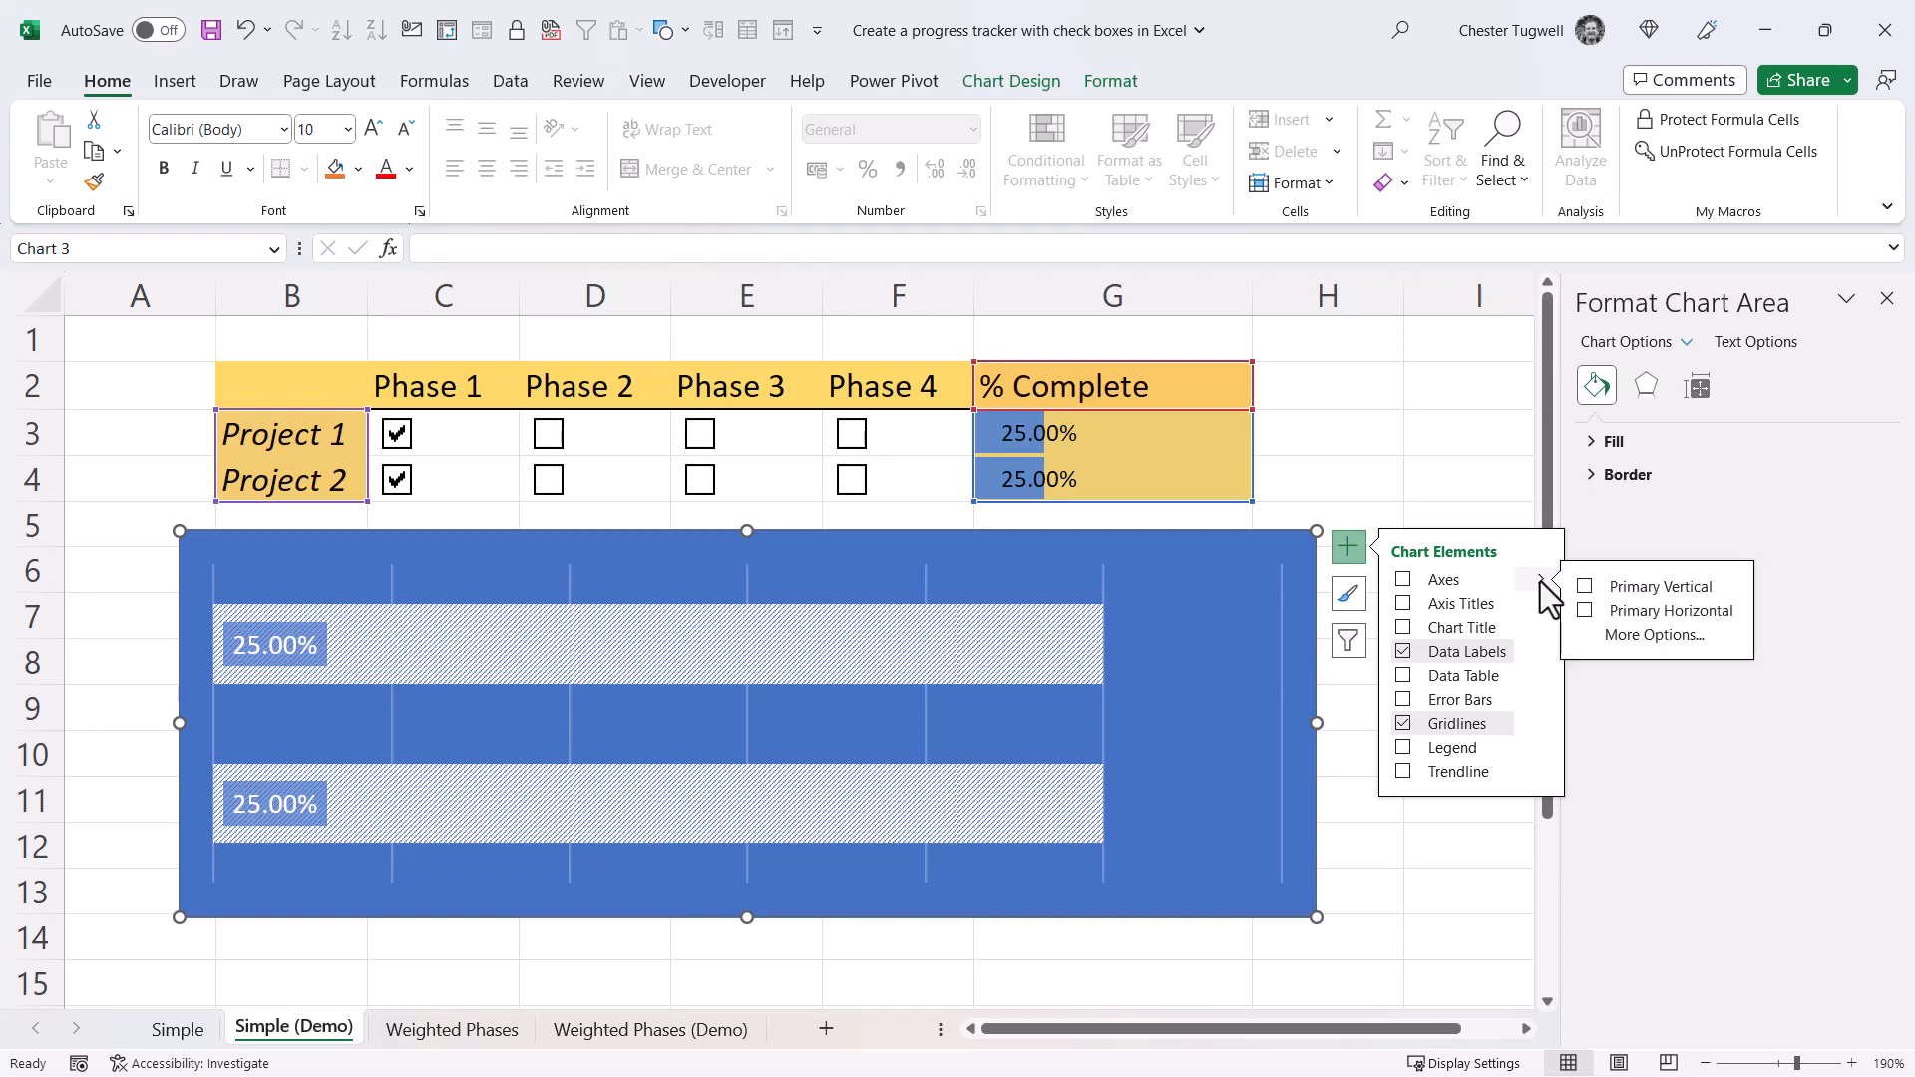
left_click(1619, 635)
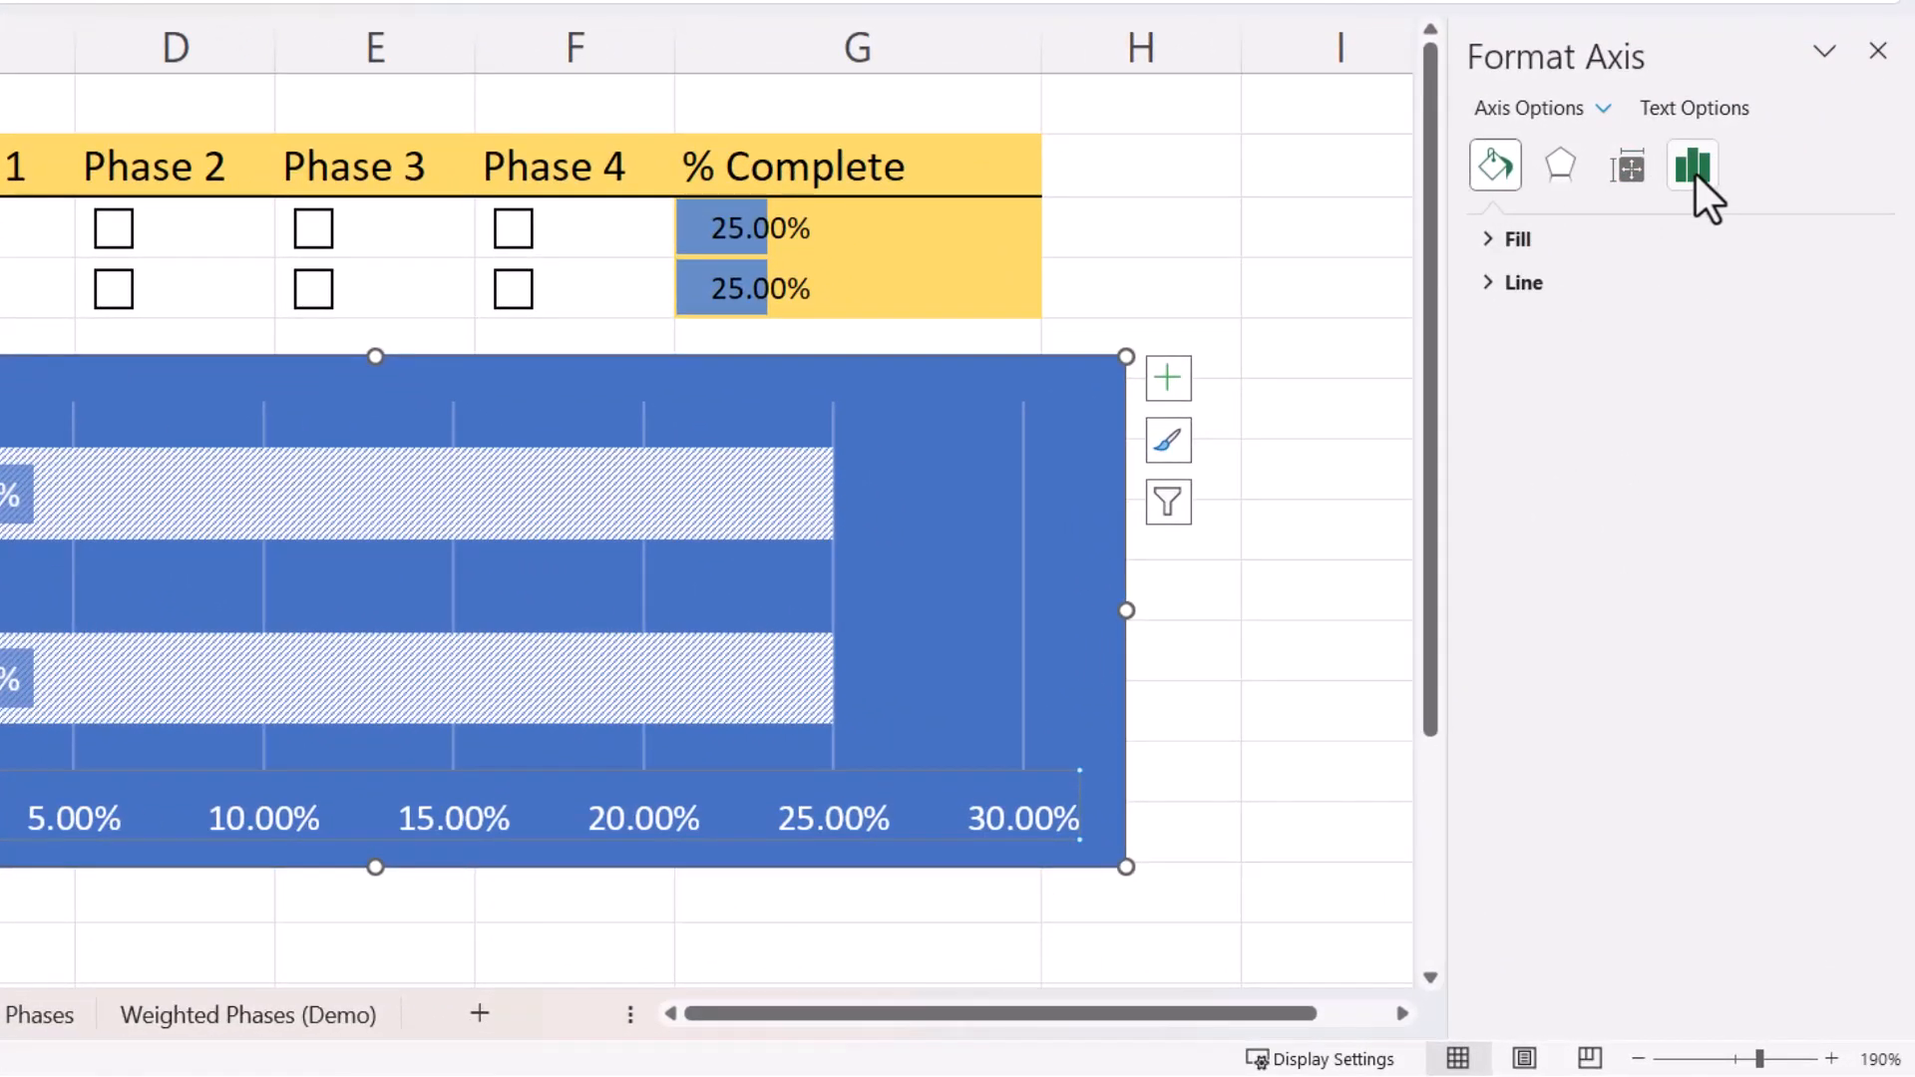
left_click(1696, 165)
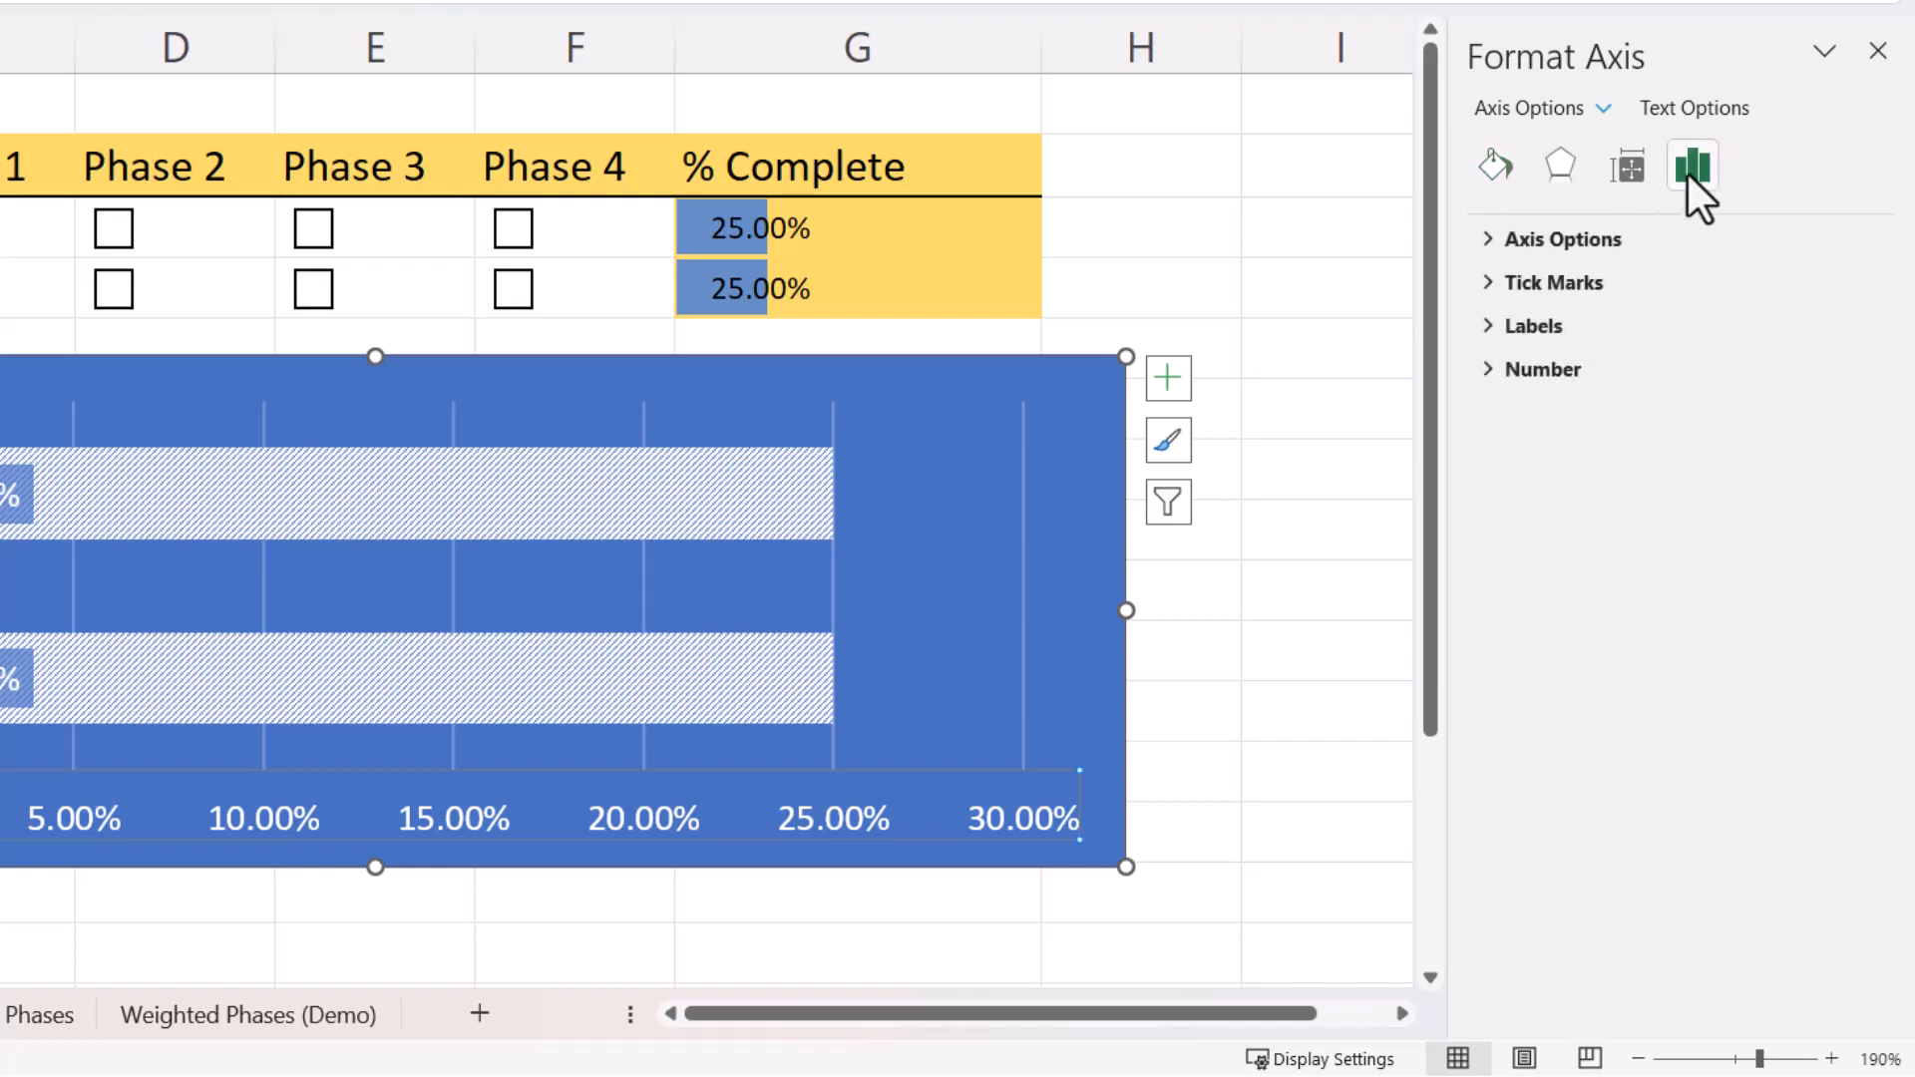
left_click(1524, 245)
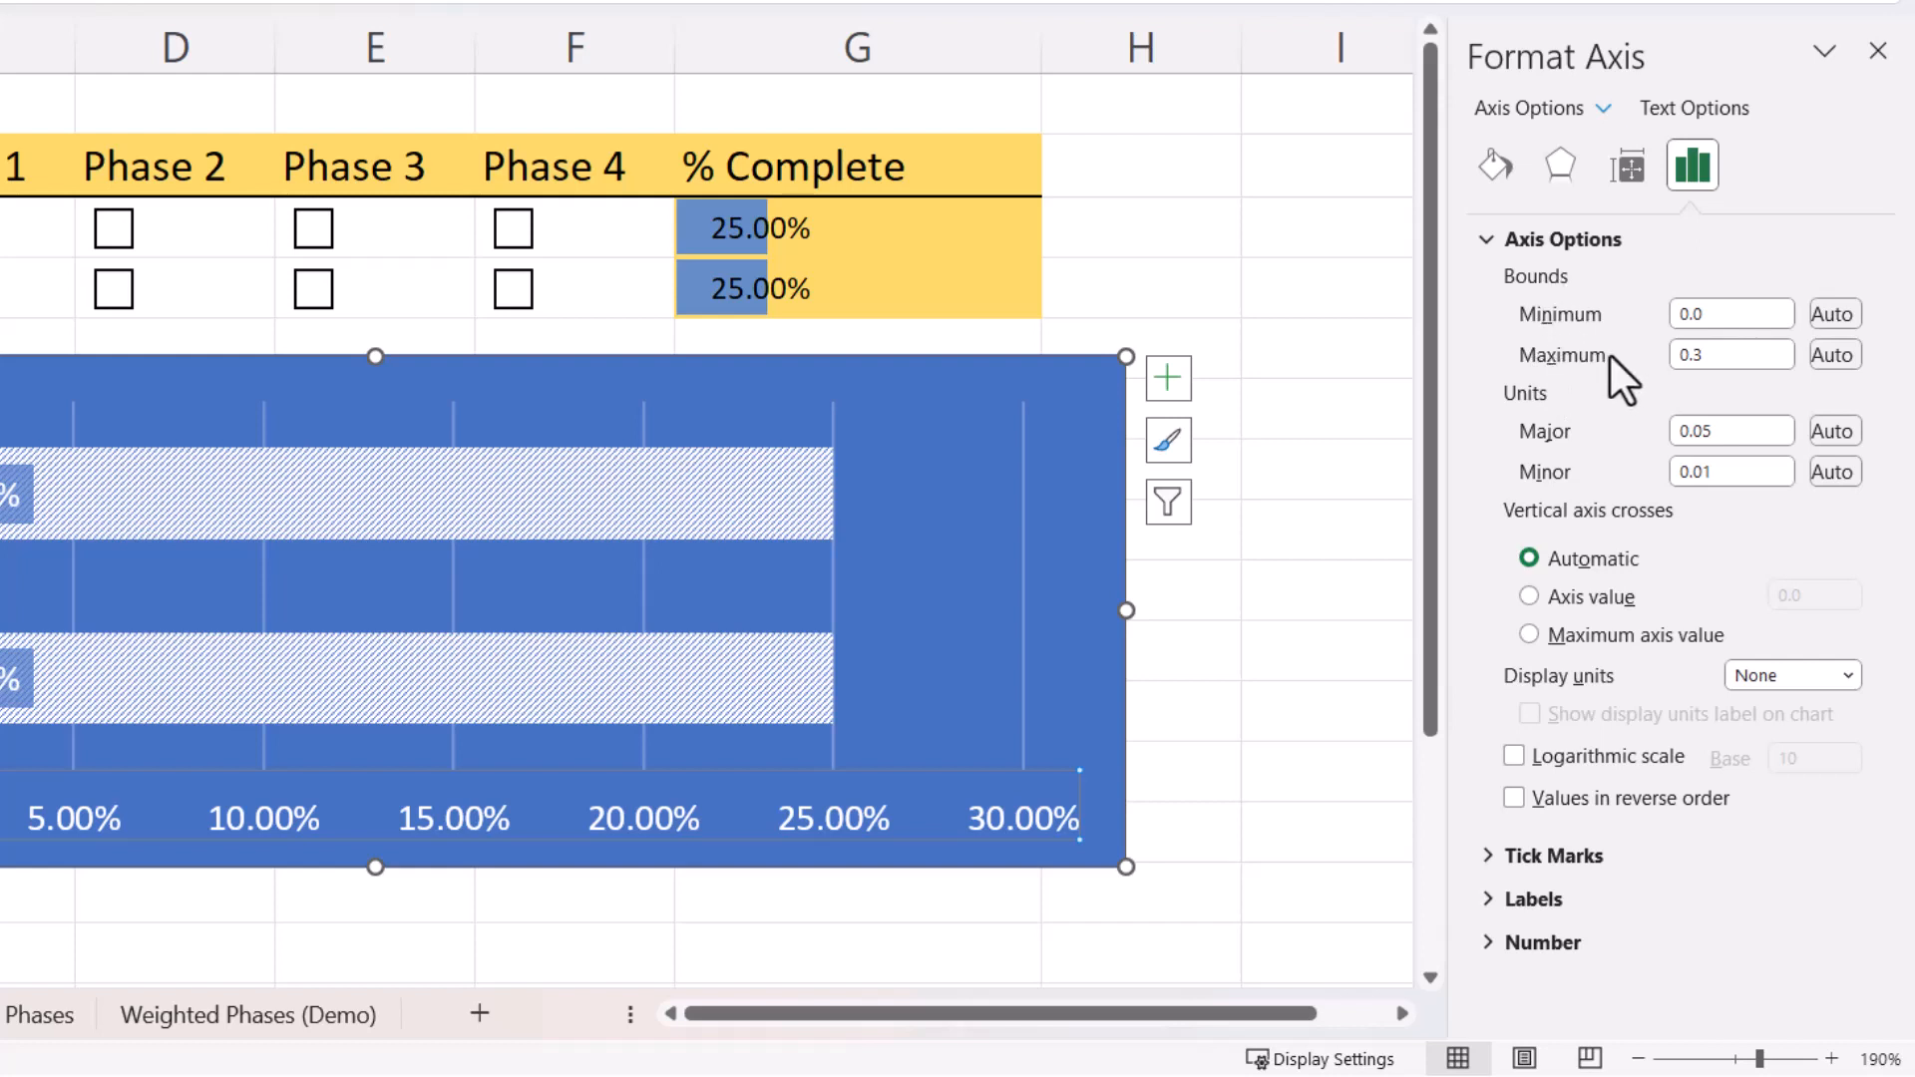
left_click(1721, 354)
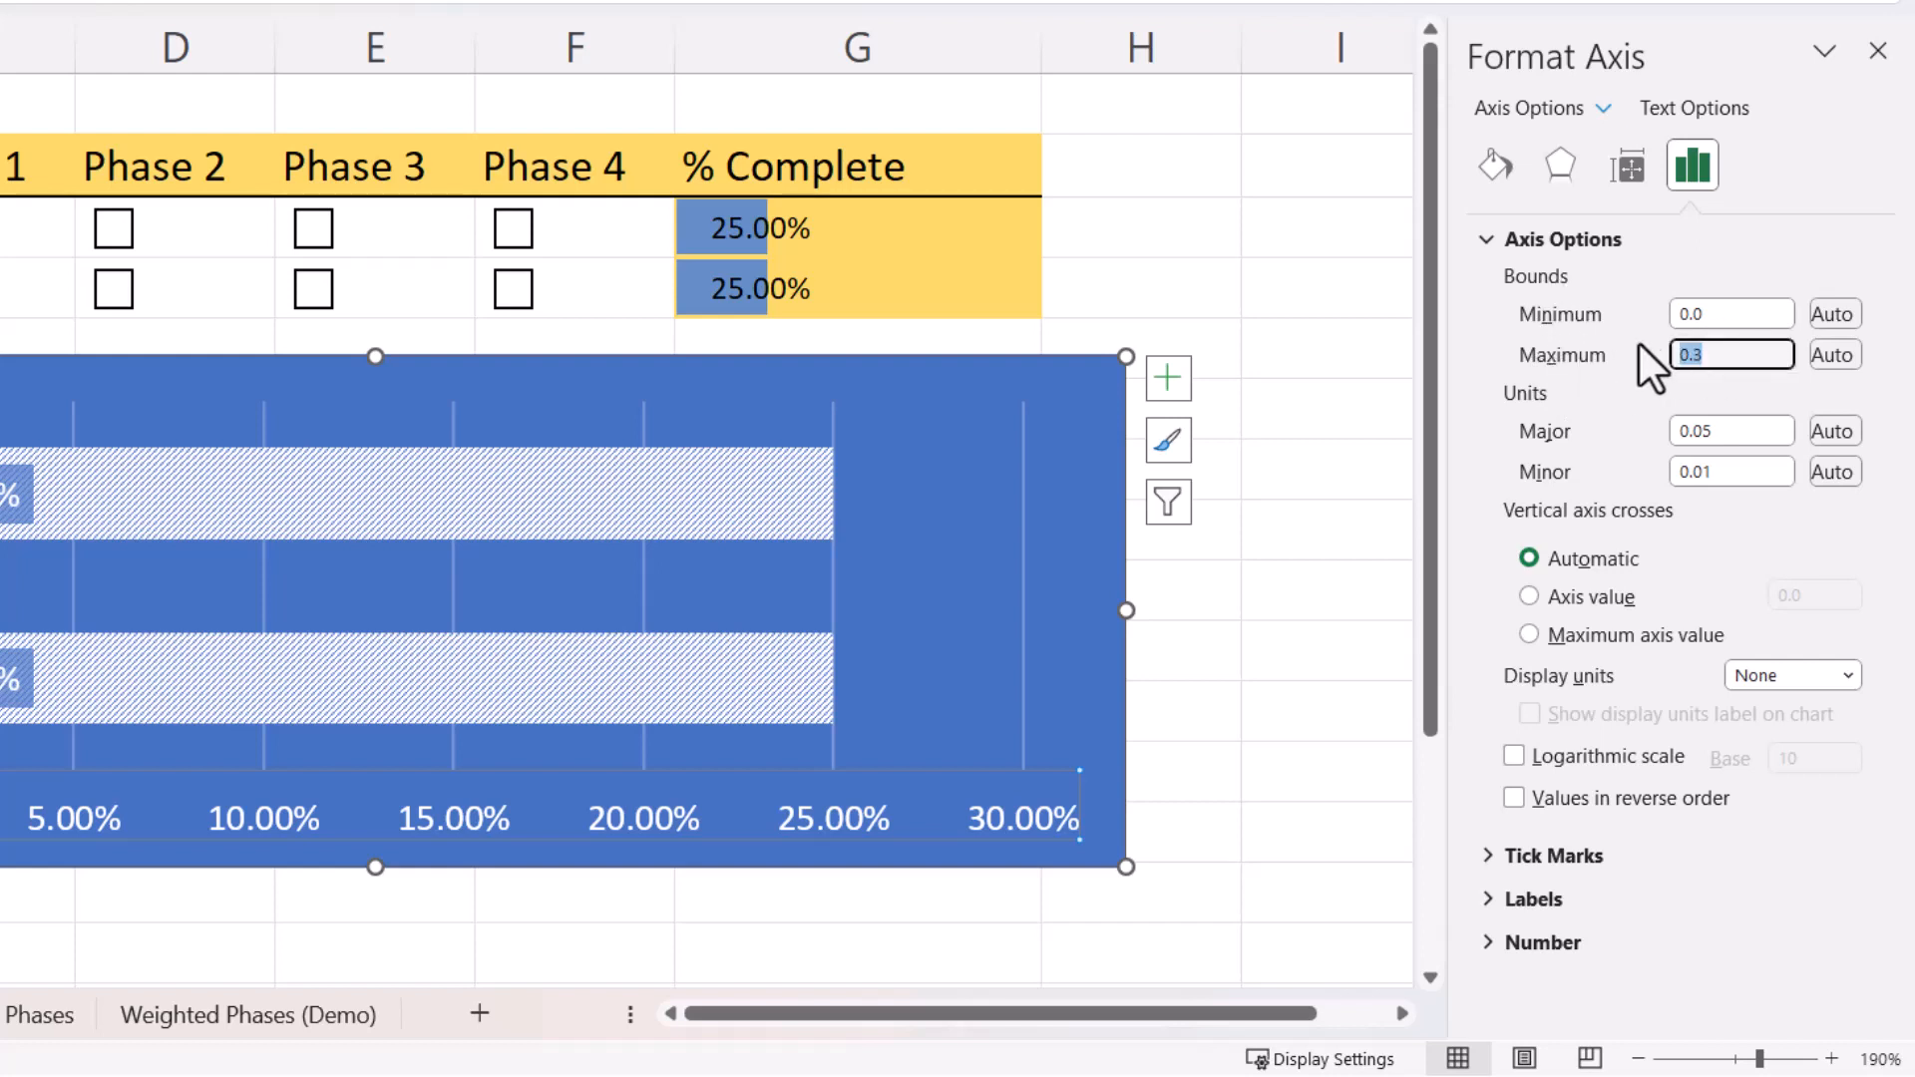
type("1")
key("Return")
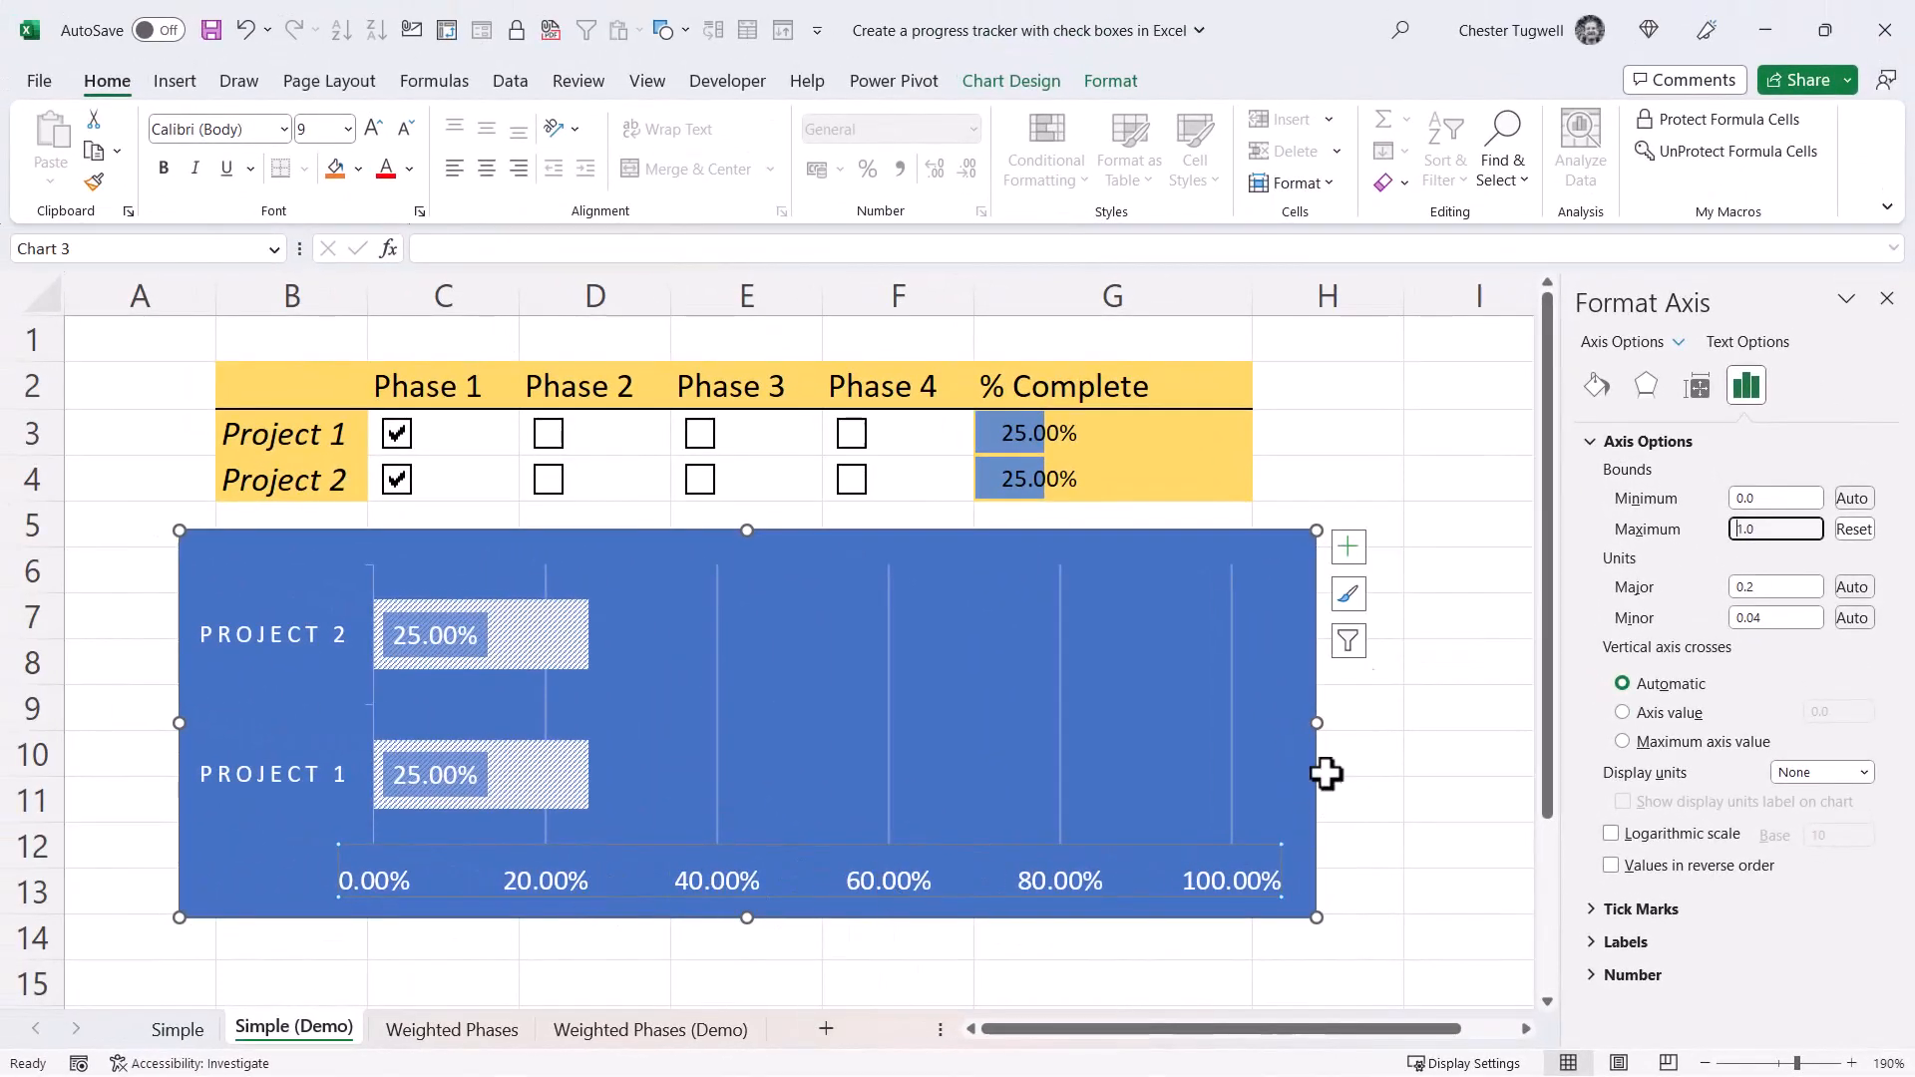
- Hide the bar chart's primary horizontal axis while keeping the primary vertical axis
left_click(1349, 548)
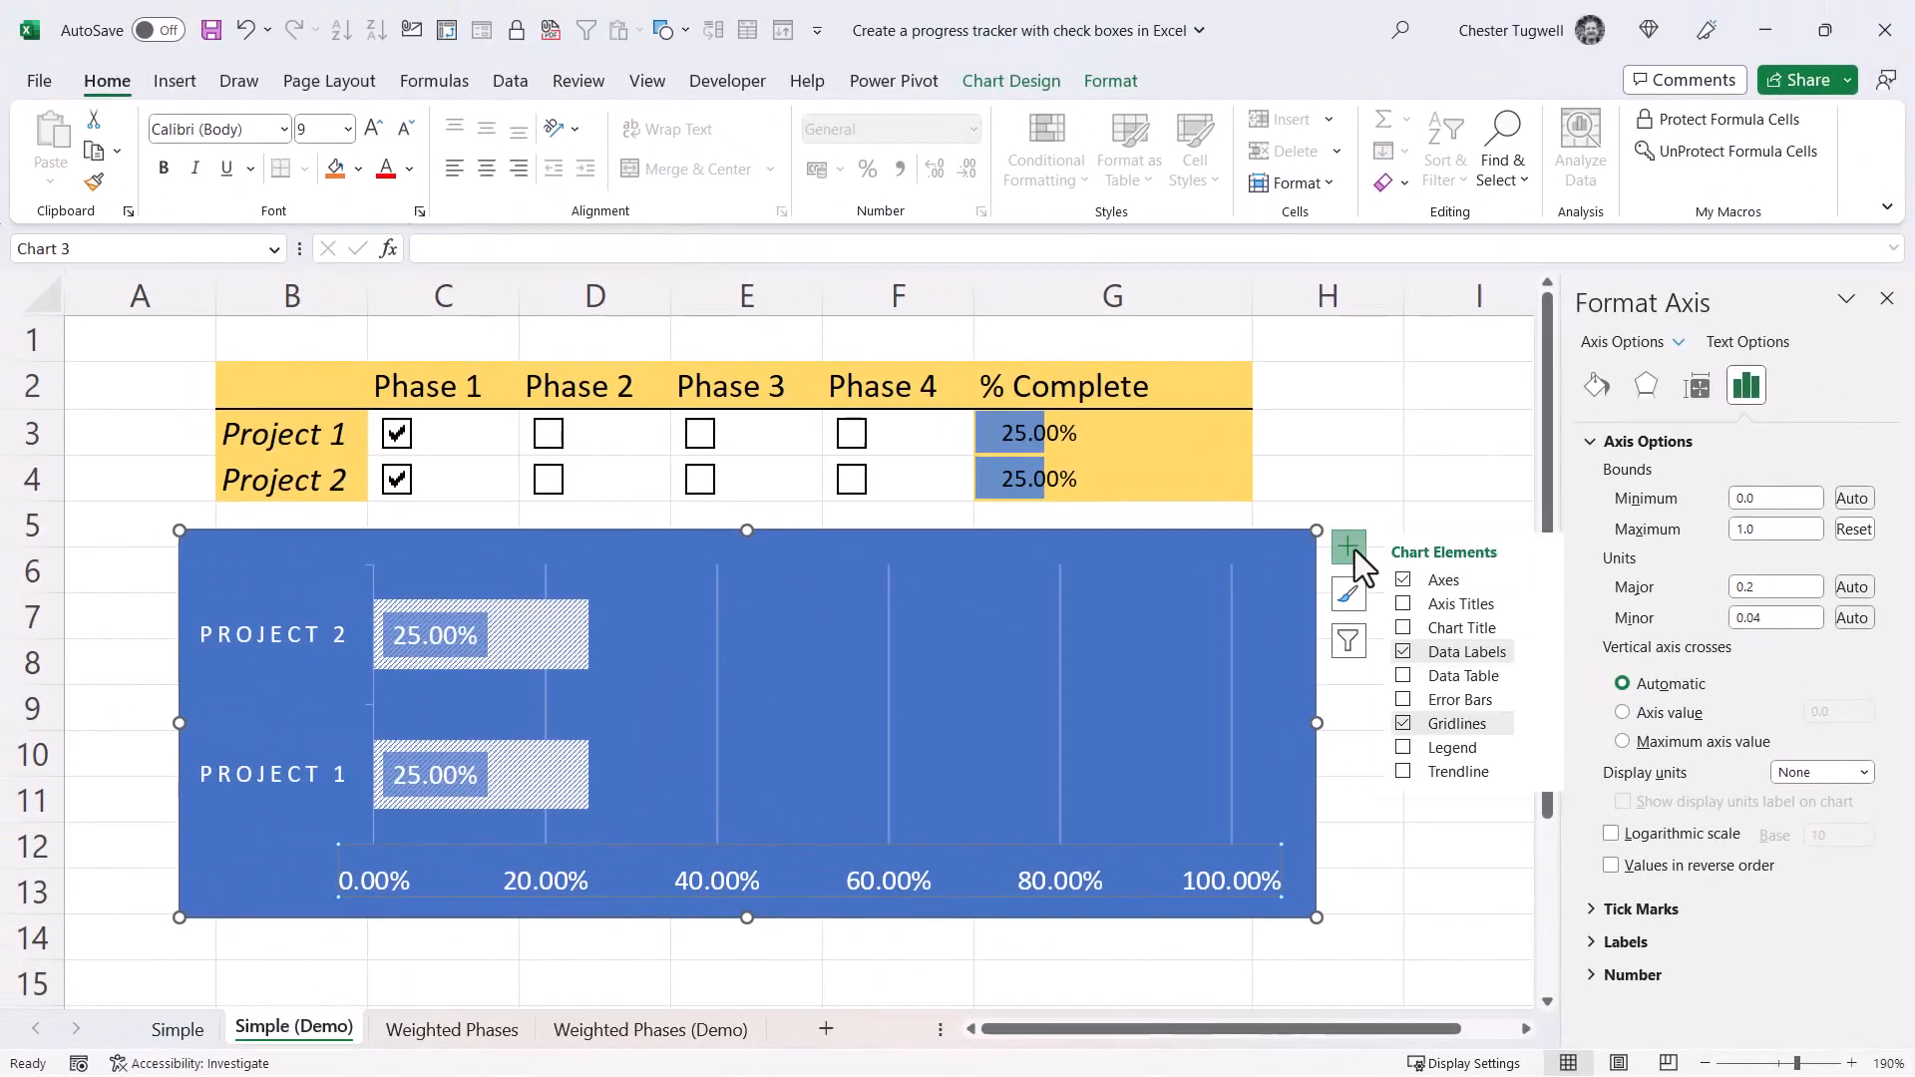
left_click(1540, 579)
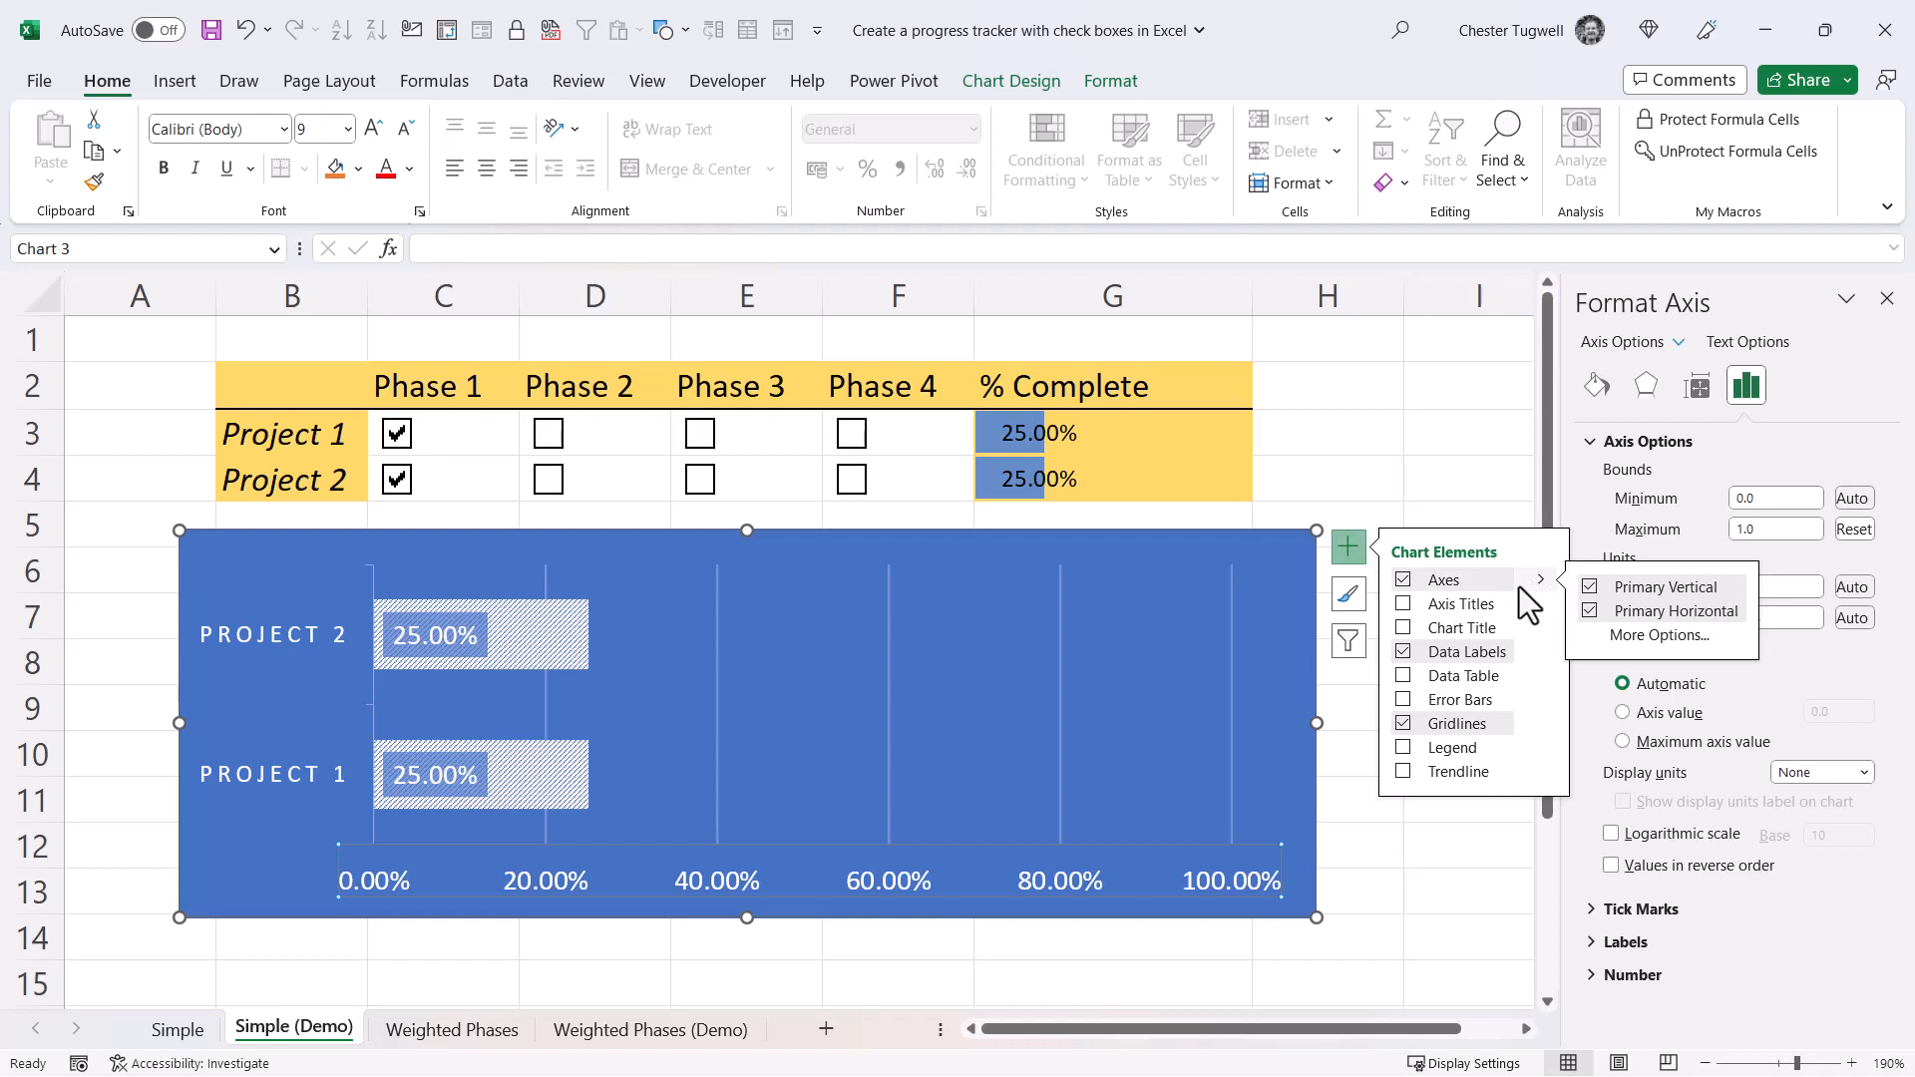
left_click(1590, 611)
- Tick the Phase 2 and Phase 3 check boxes for both Project 1 and Project 2
left_click(548, 435)
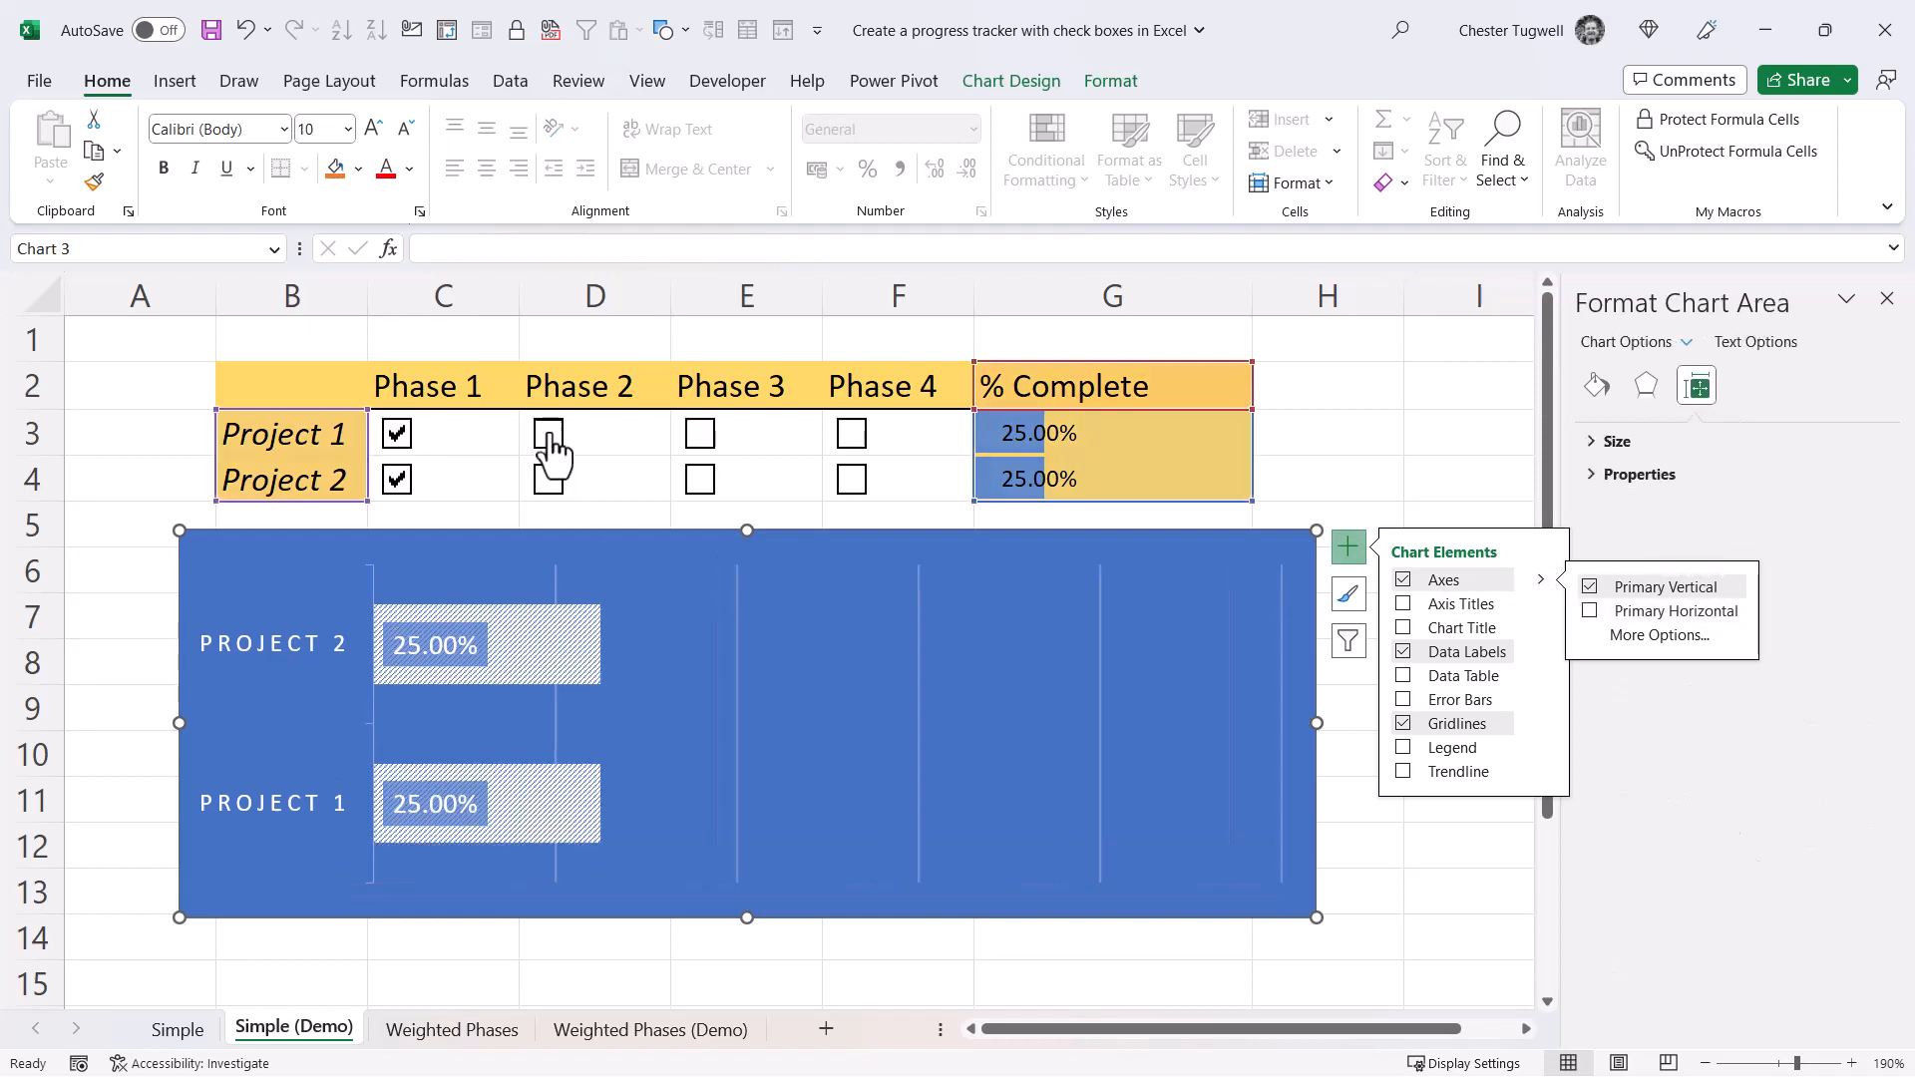
left_click(550, 481)
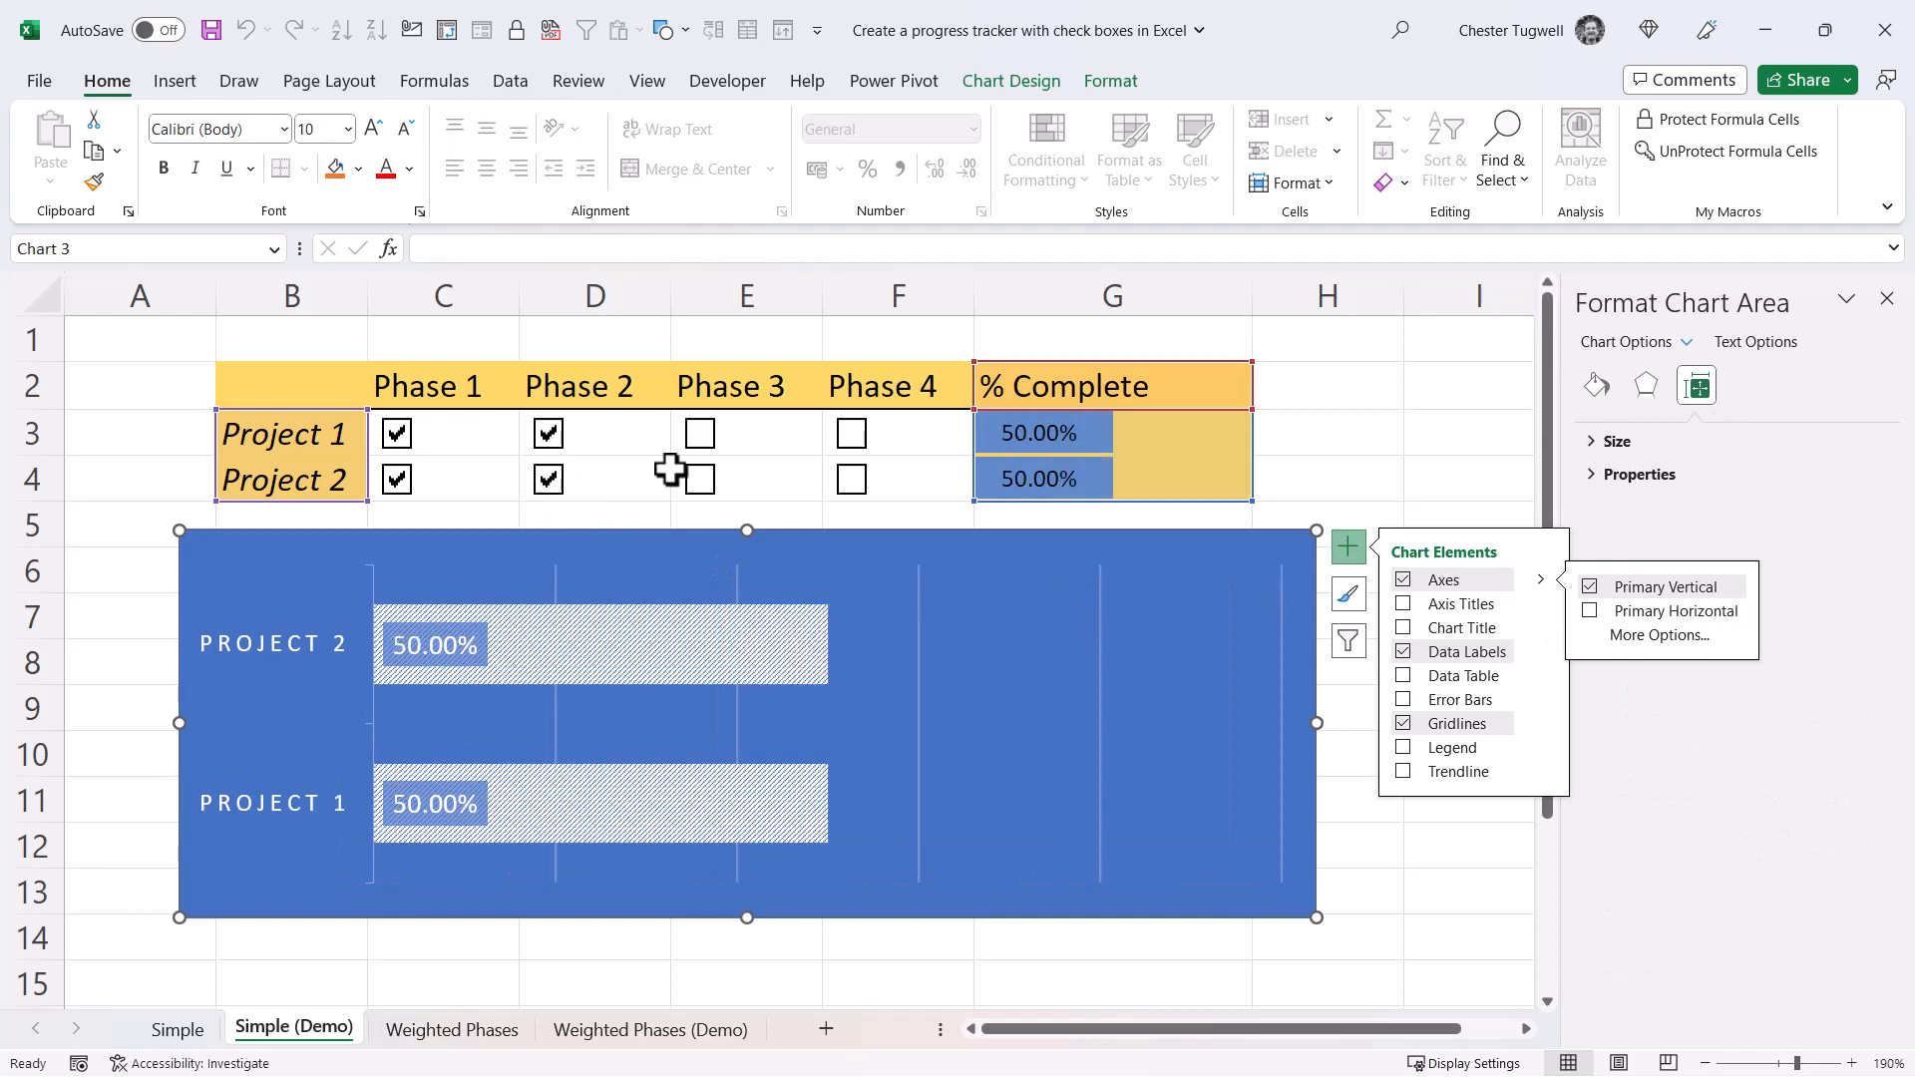
left_click(701, 435)
left_click(703, 485)
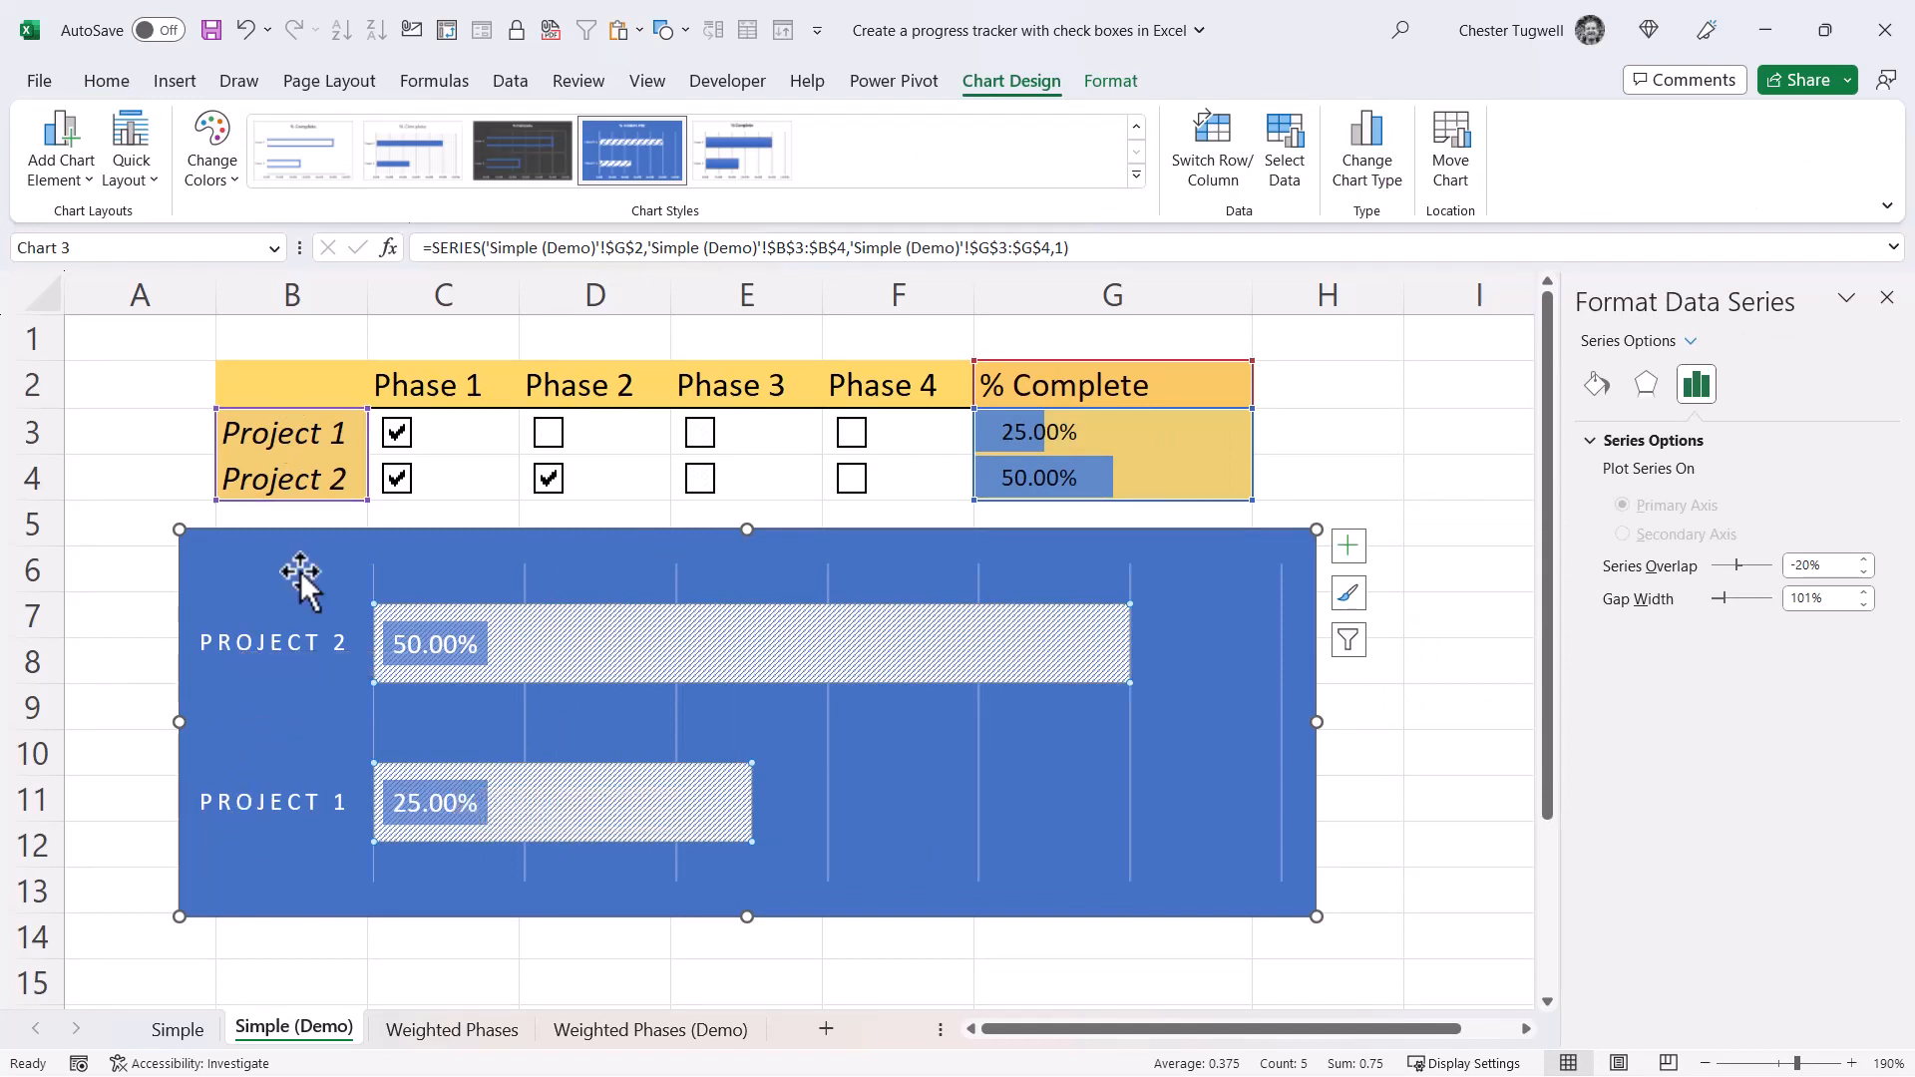
- Set the bar chart's vertical axis to list its project categories in reverse order
left_click(294, 645)
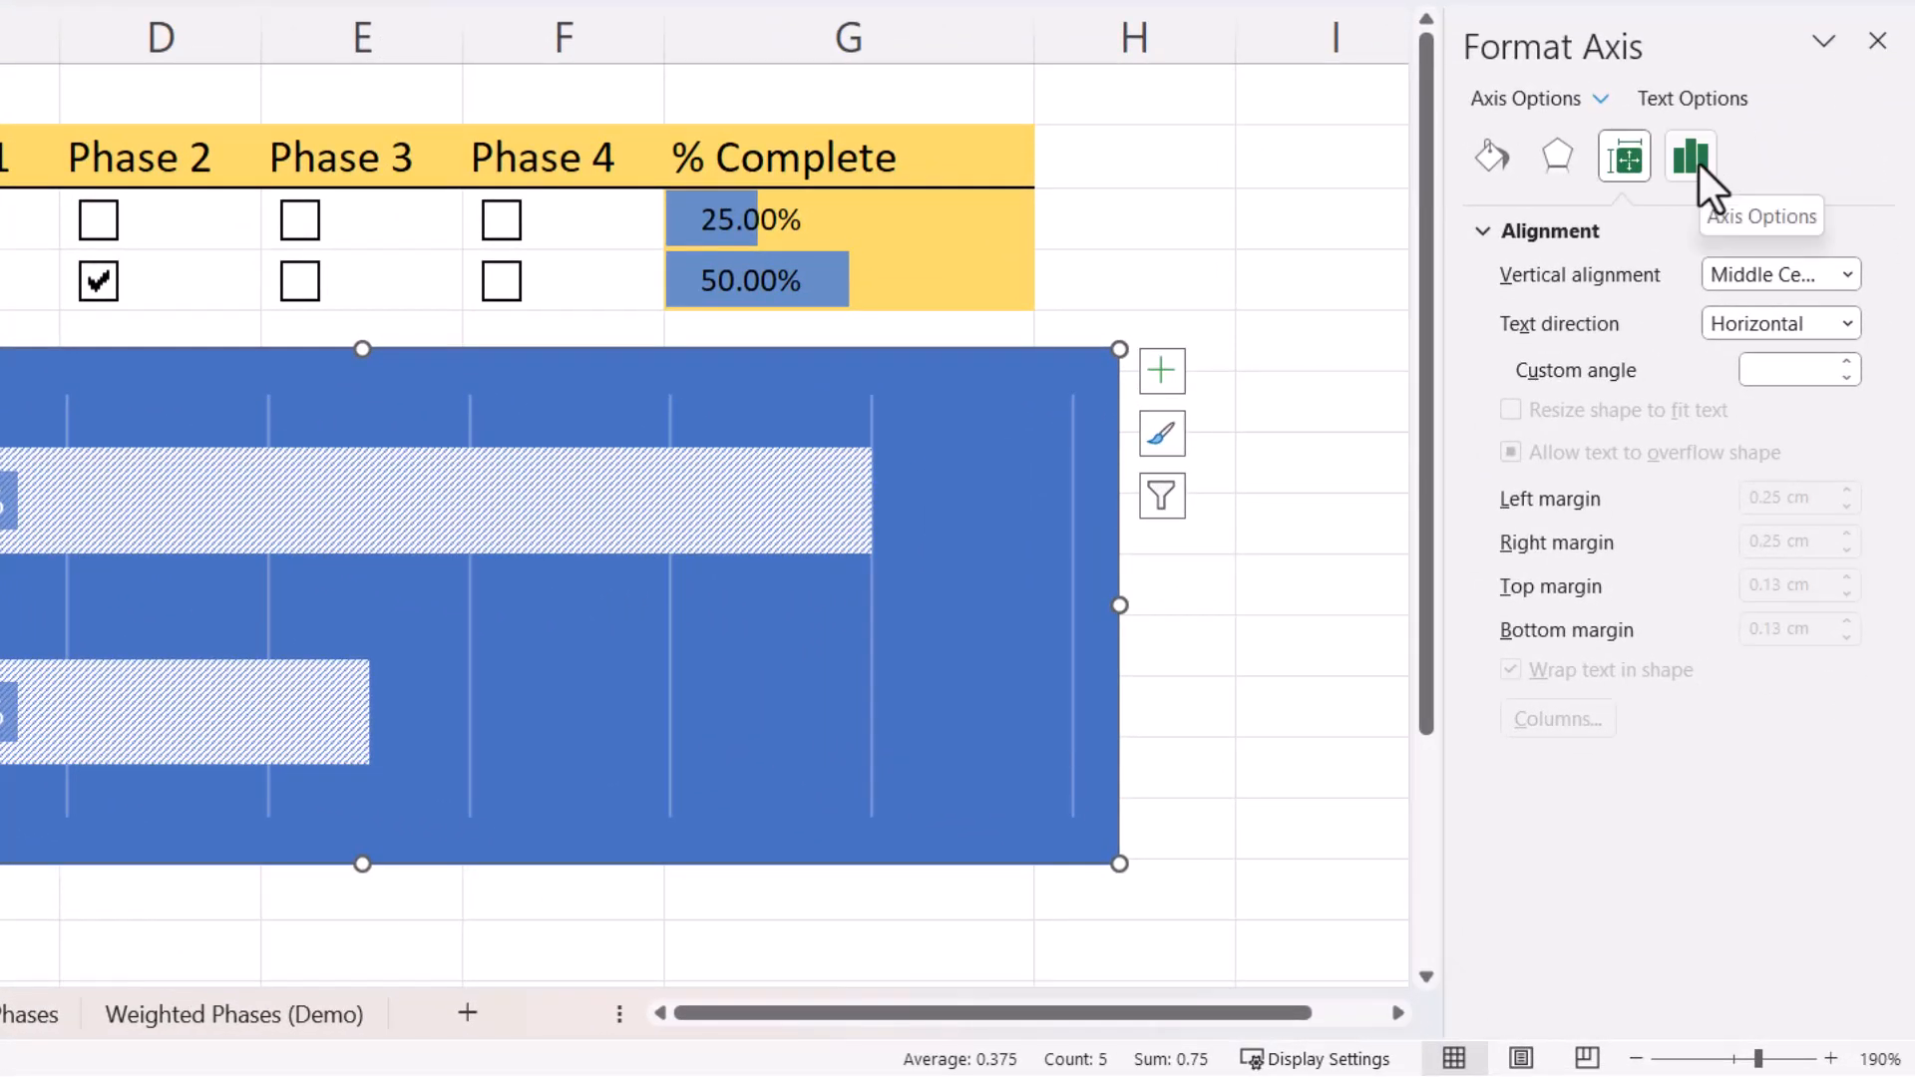
left_click(1698, 160)
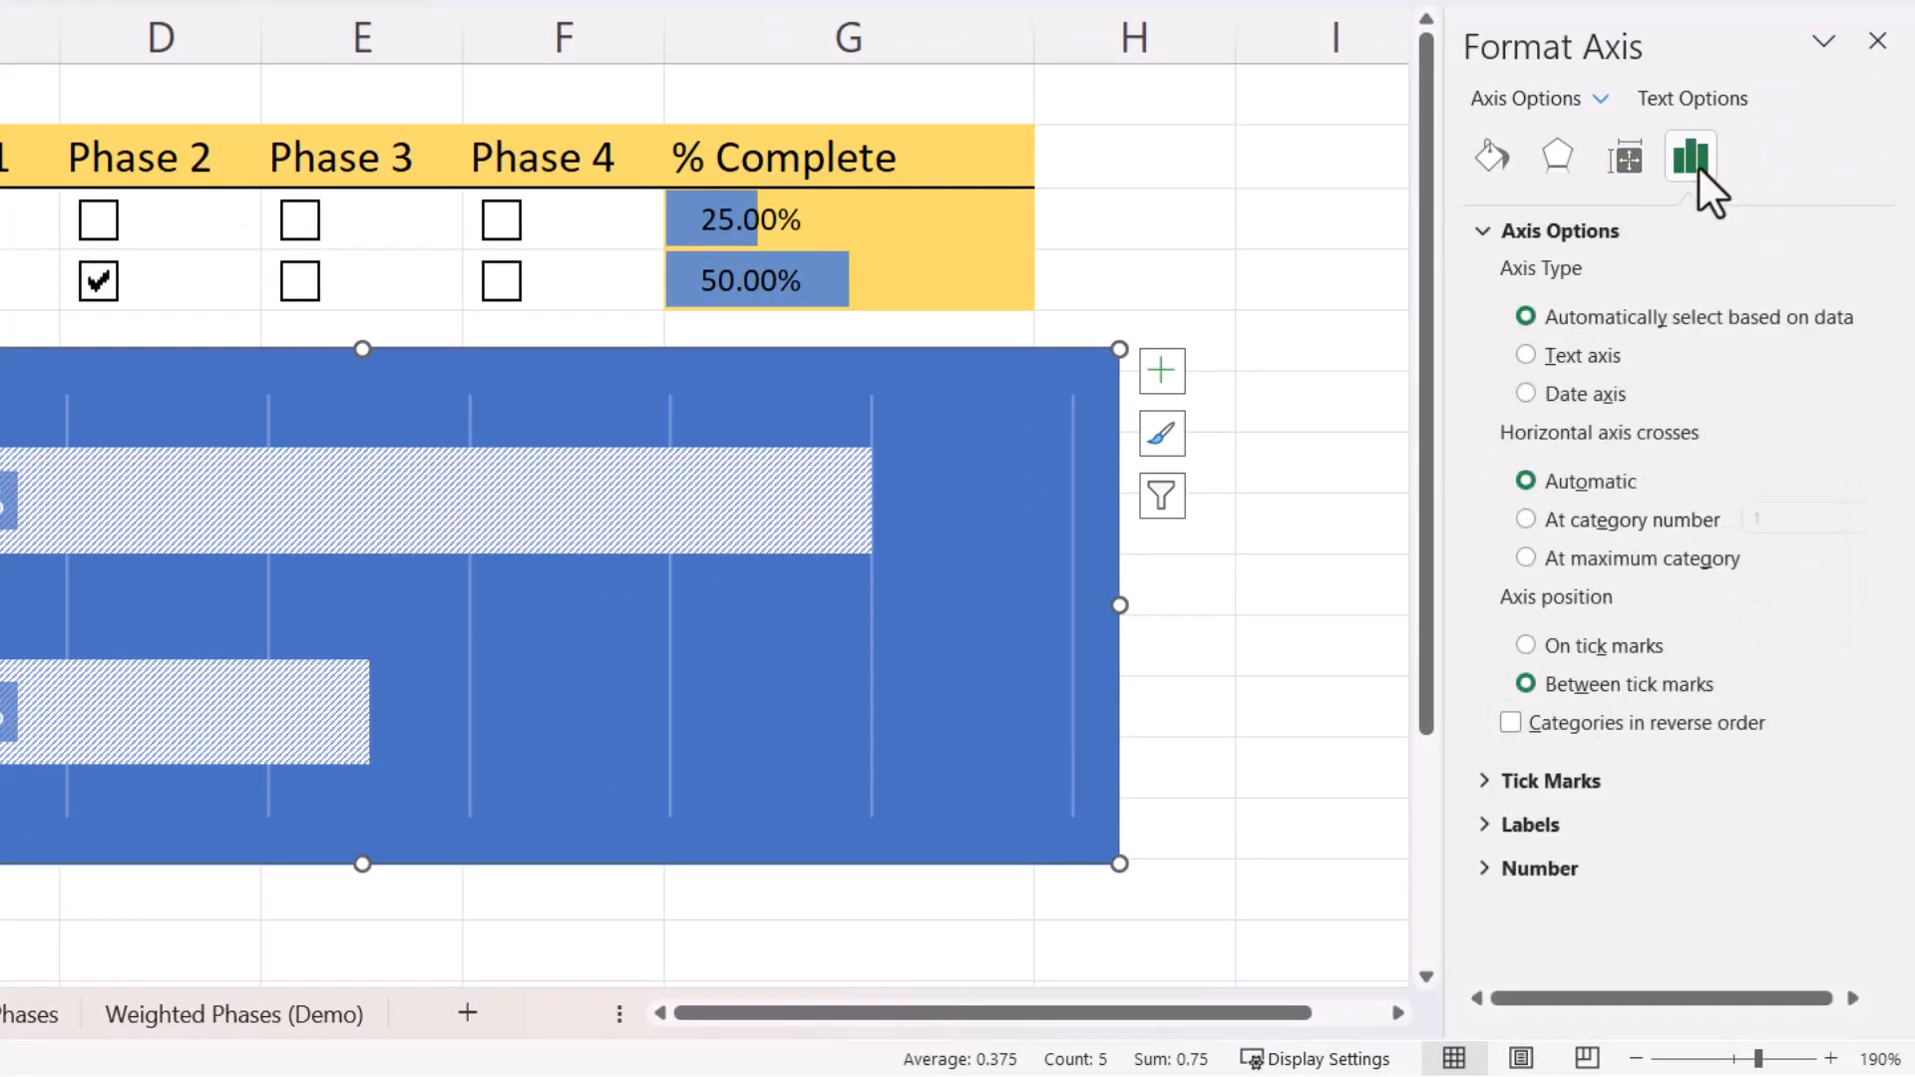
left_click(1511, 724)
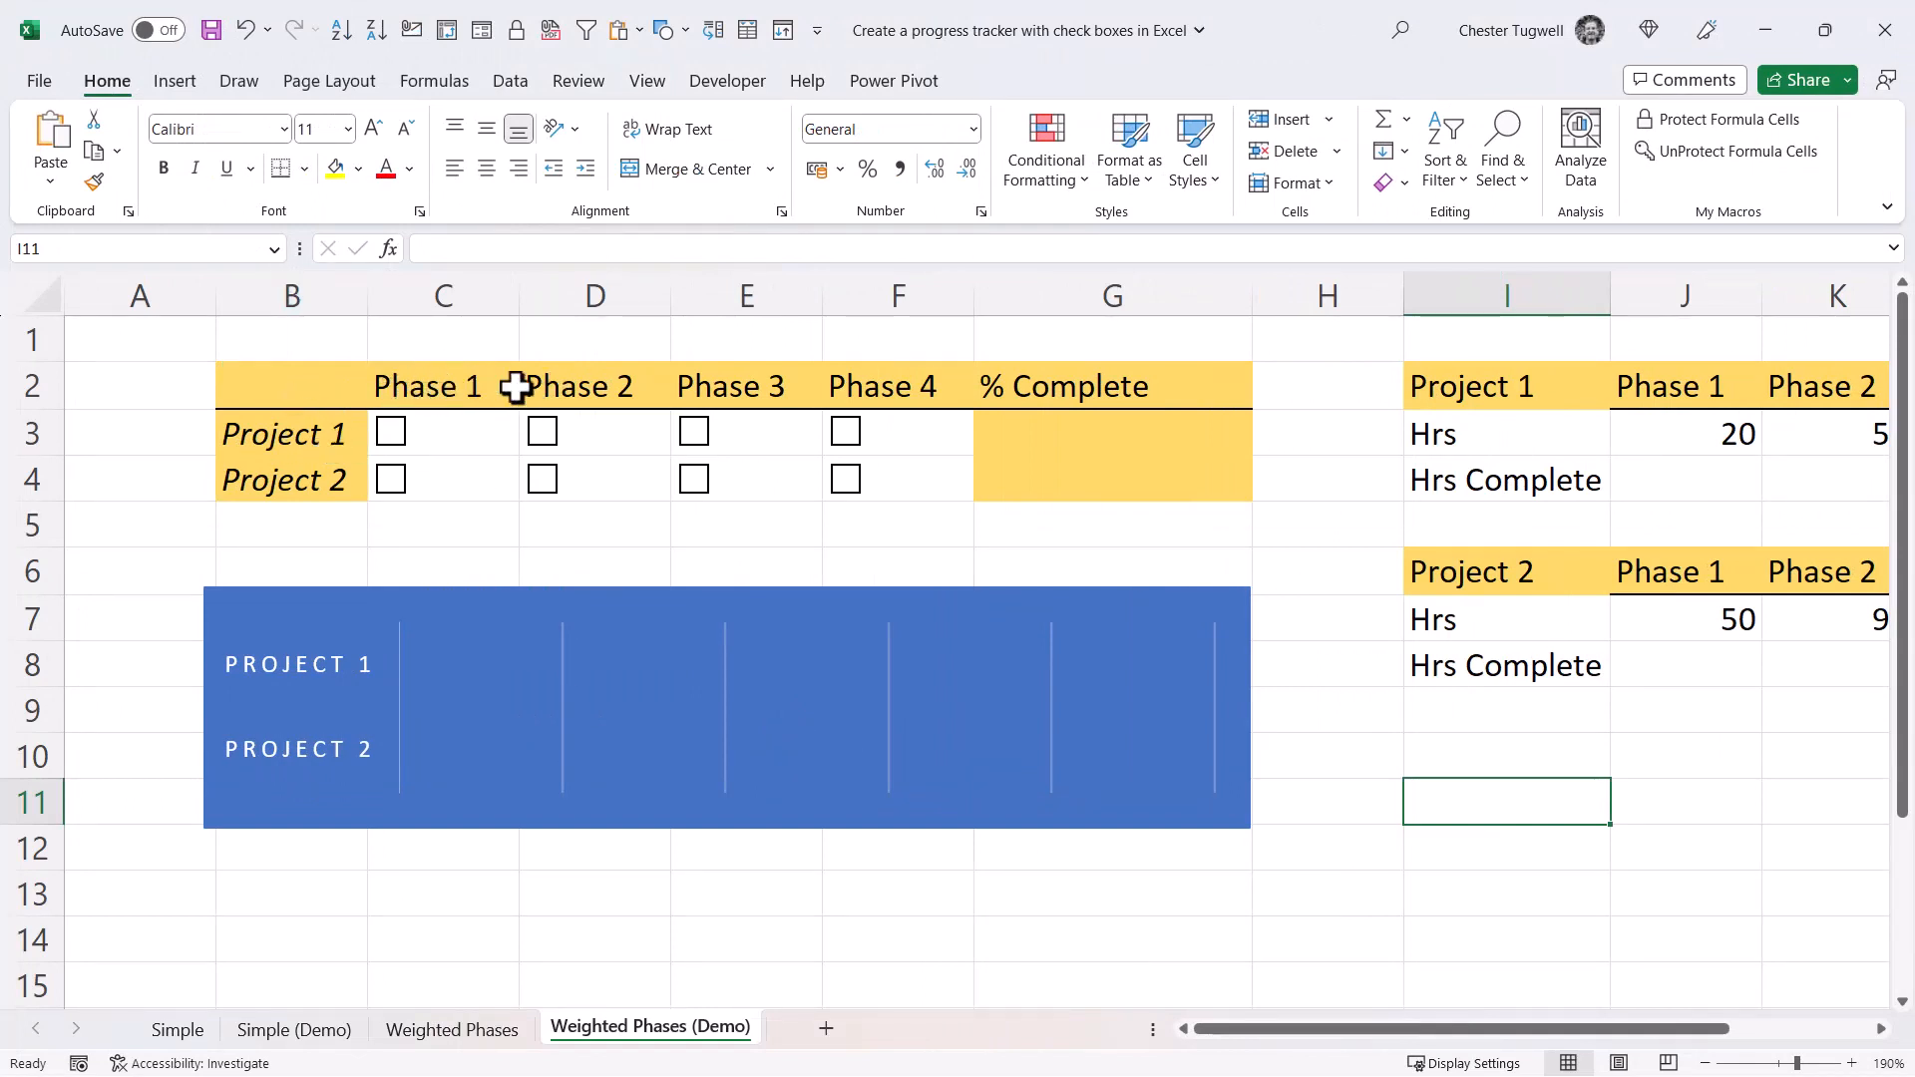
- On the Weighted Phases (Demo) sheet, total Project 1's phase hours in N3 with =SUM(J3:M3)
left_click_drag(1278, 1027, 1546, 1025)
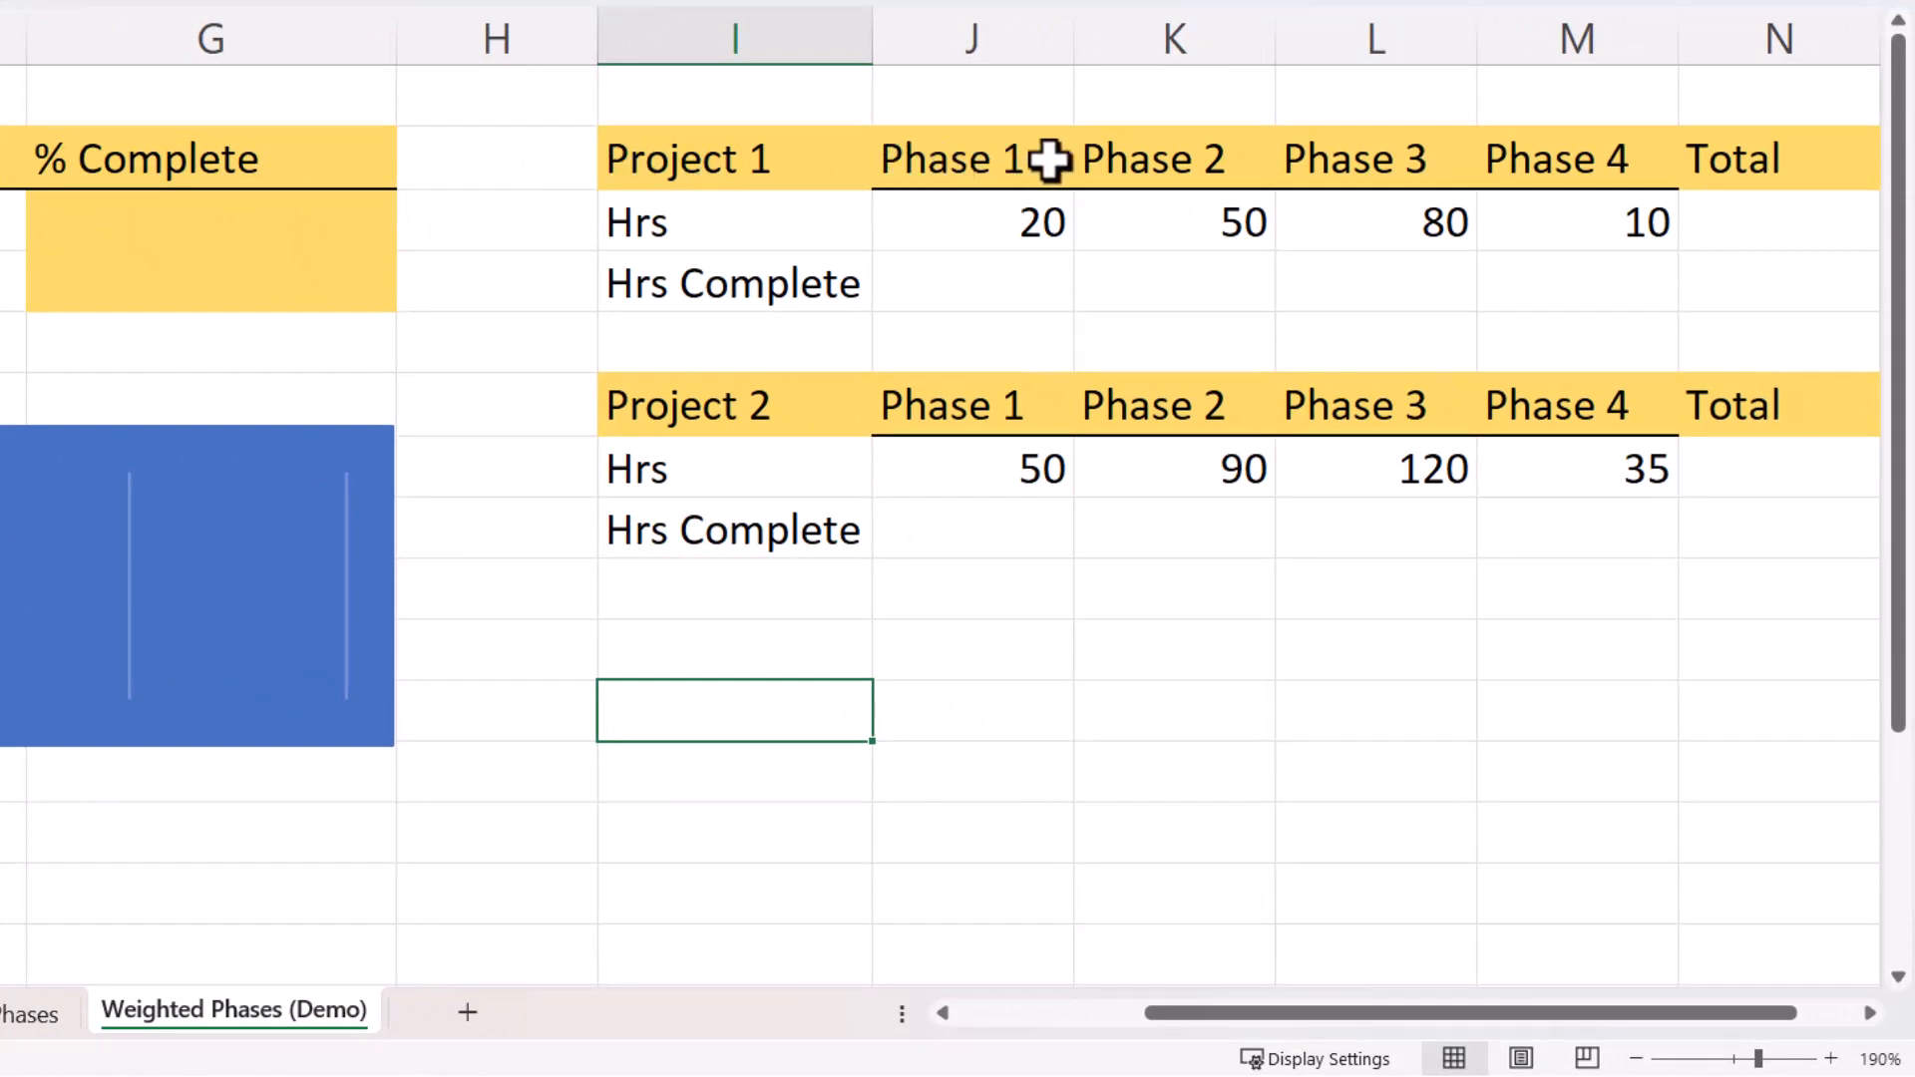
left_click(948, 227)
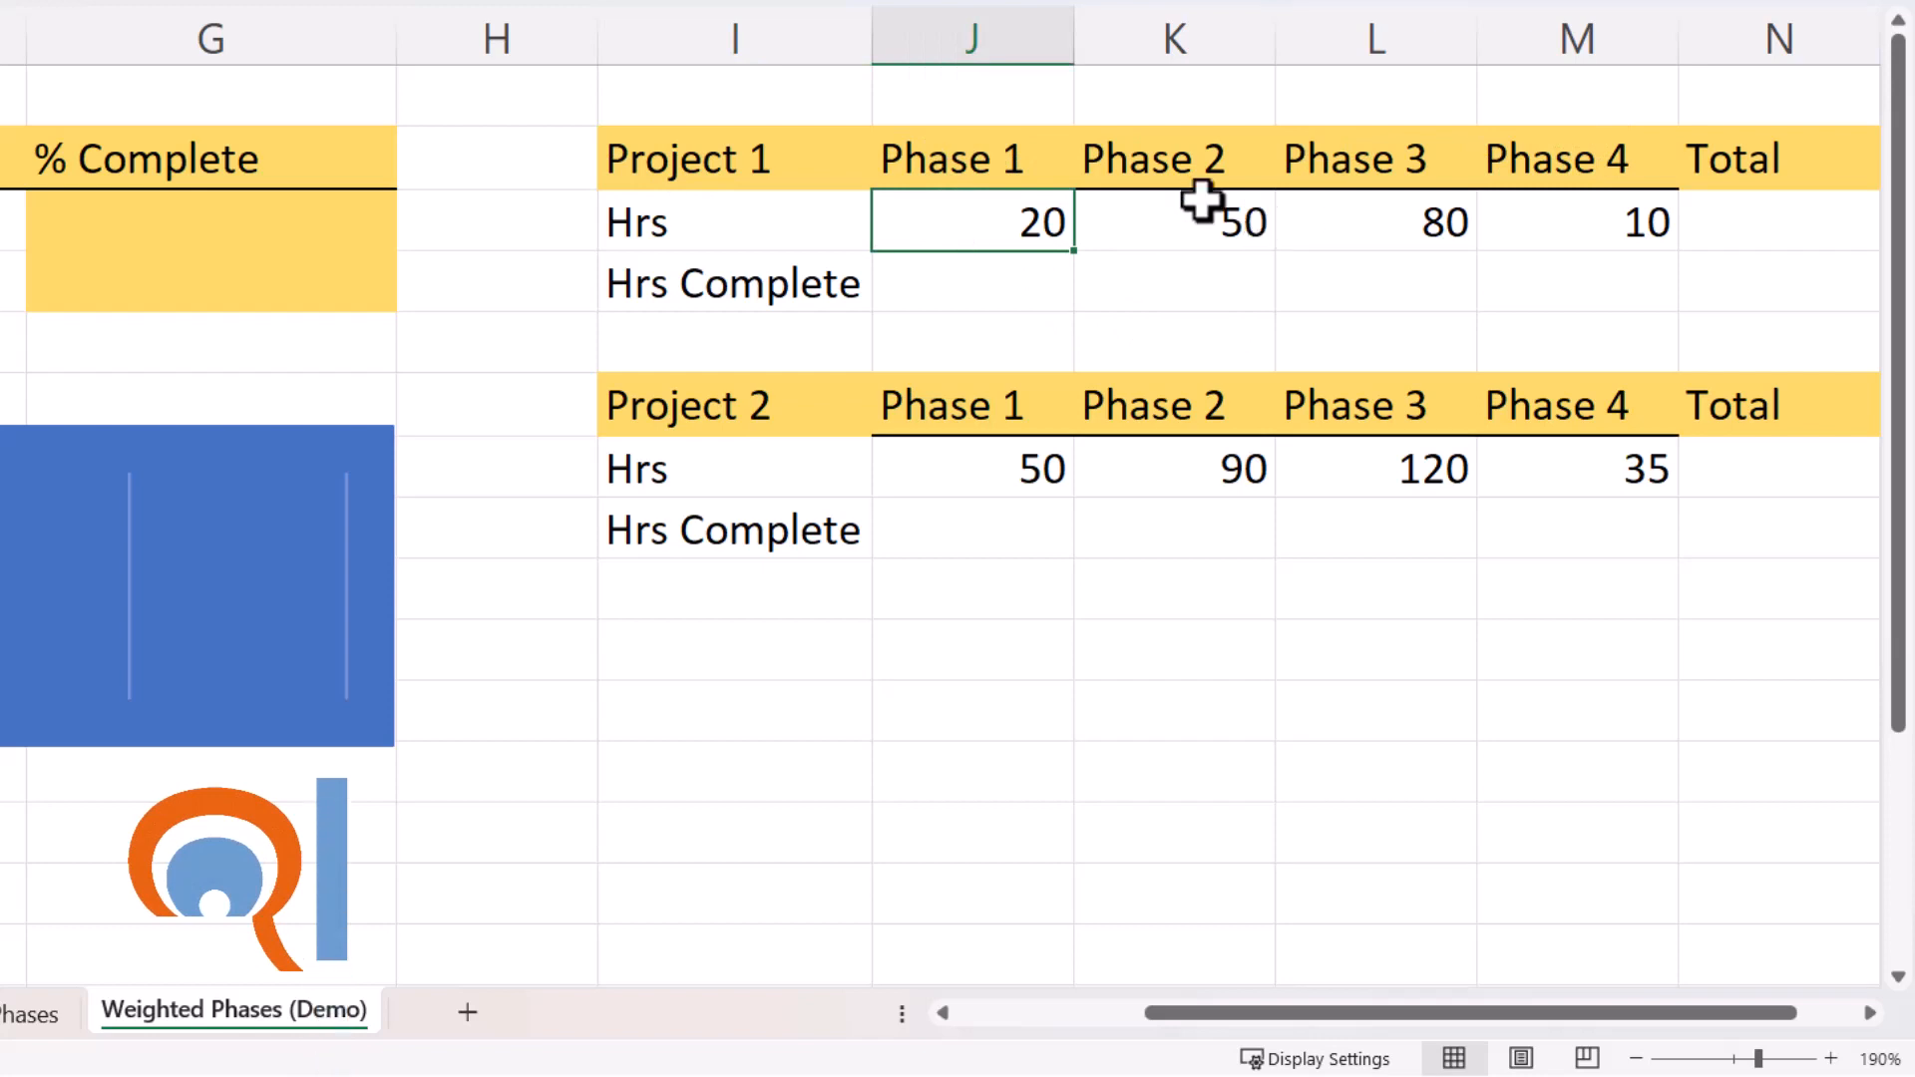
left_click(1757, 229)
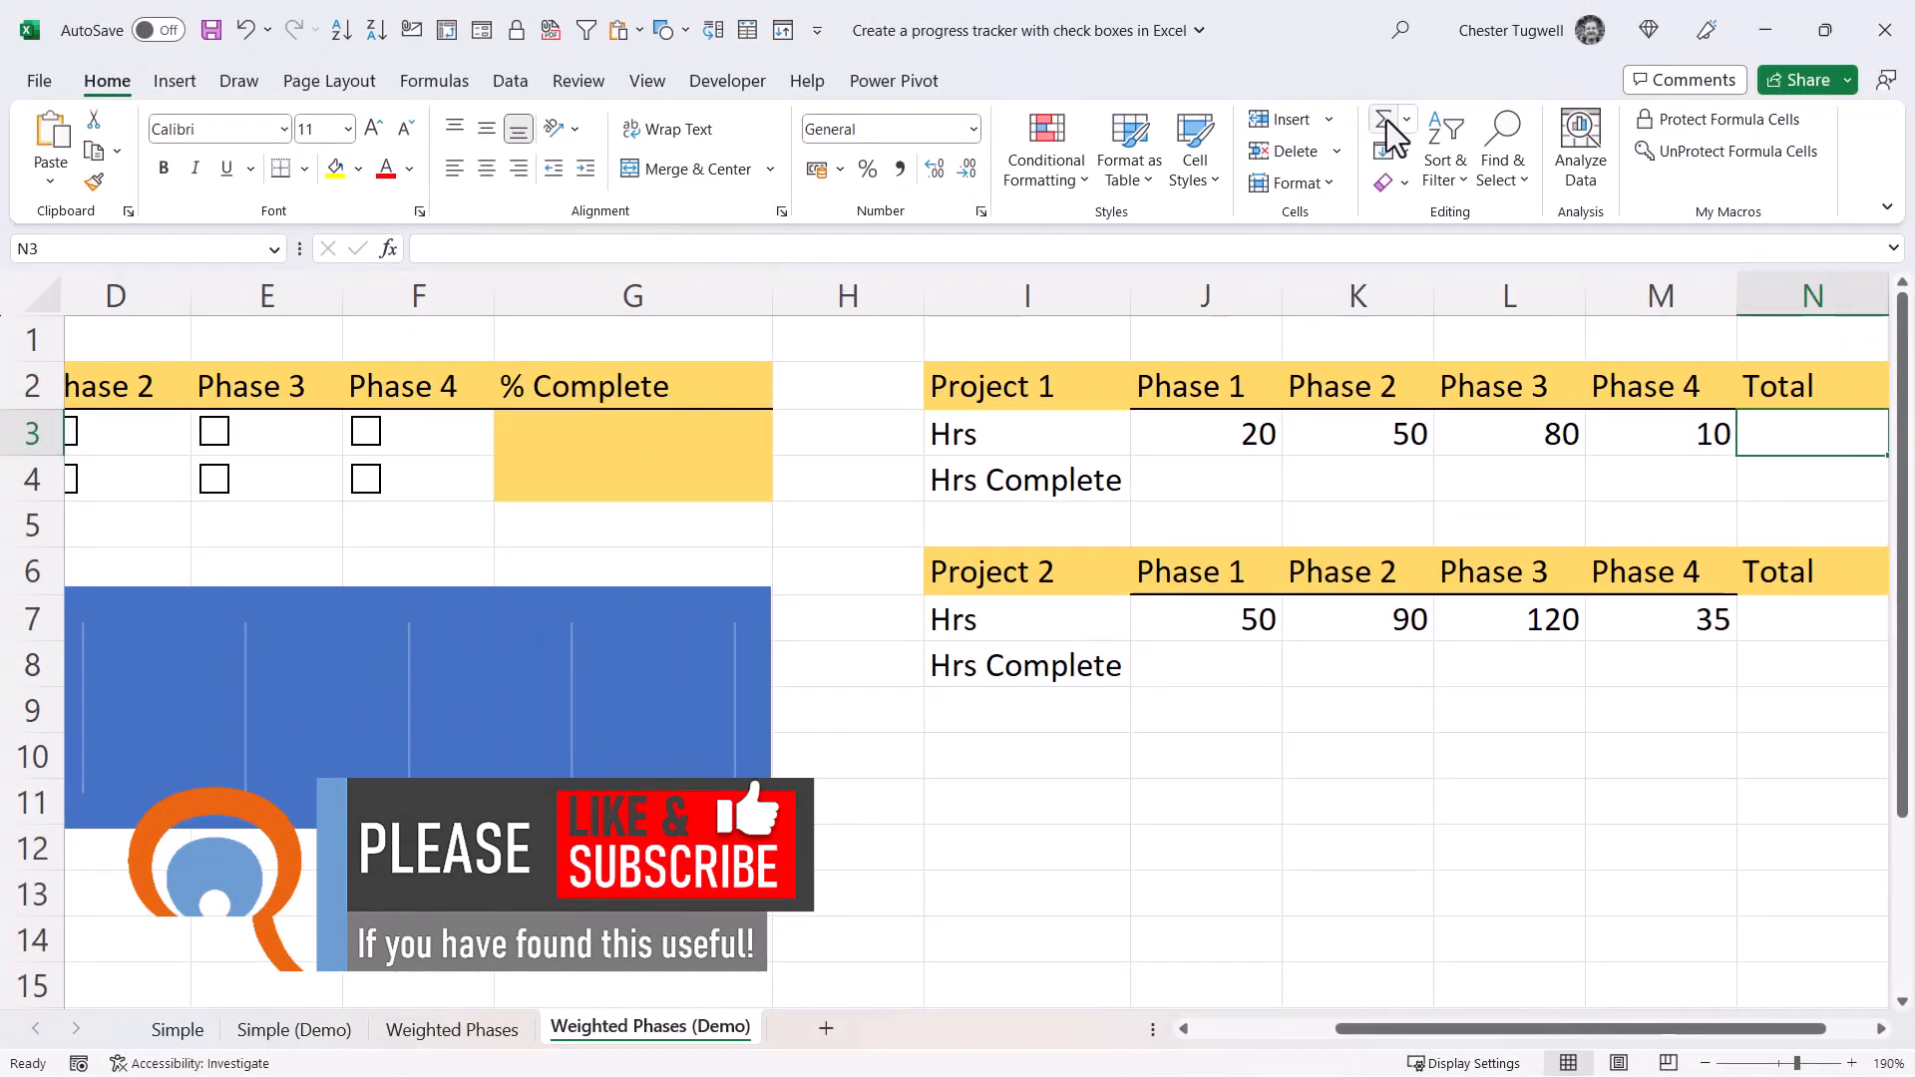
key("alt+equal")
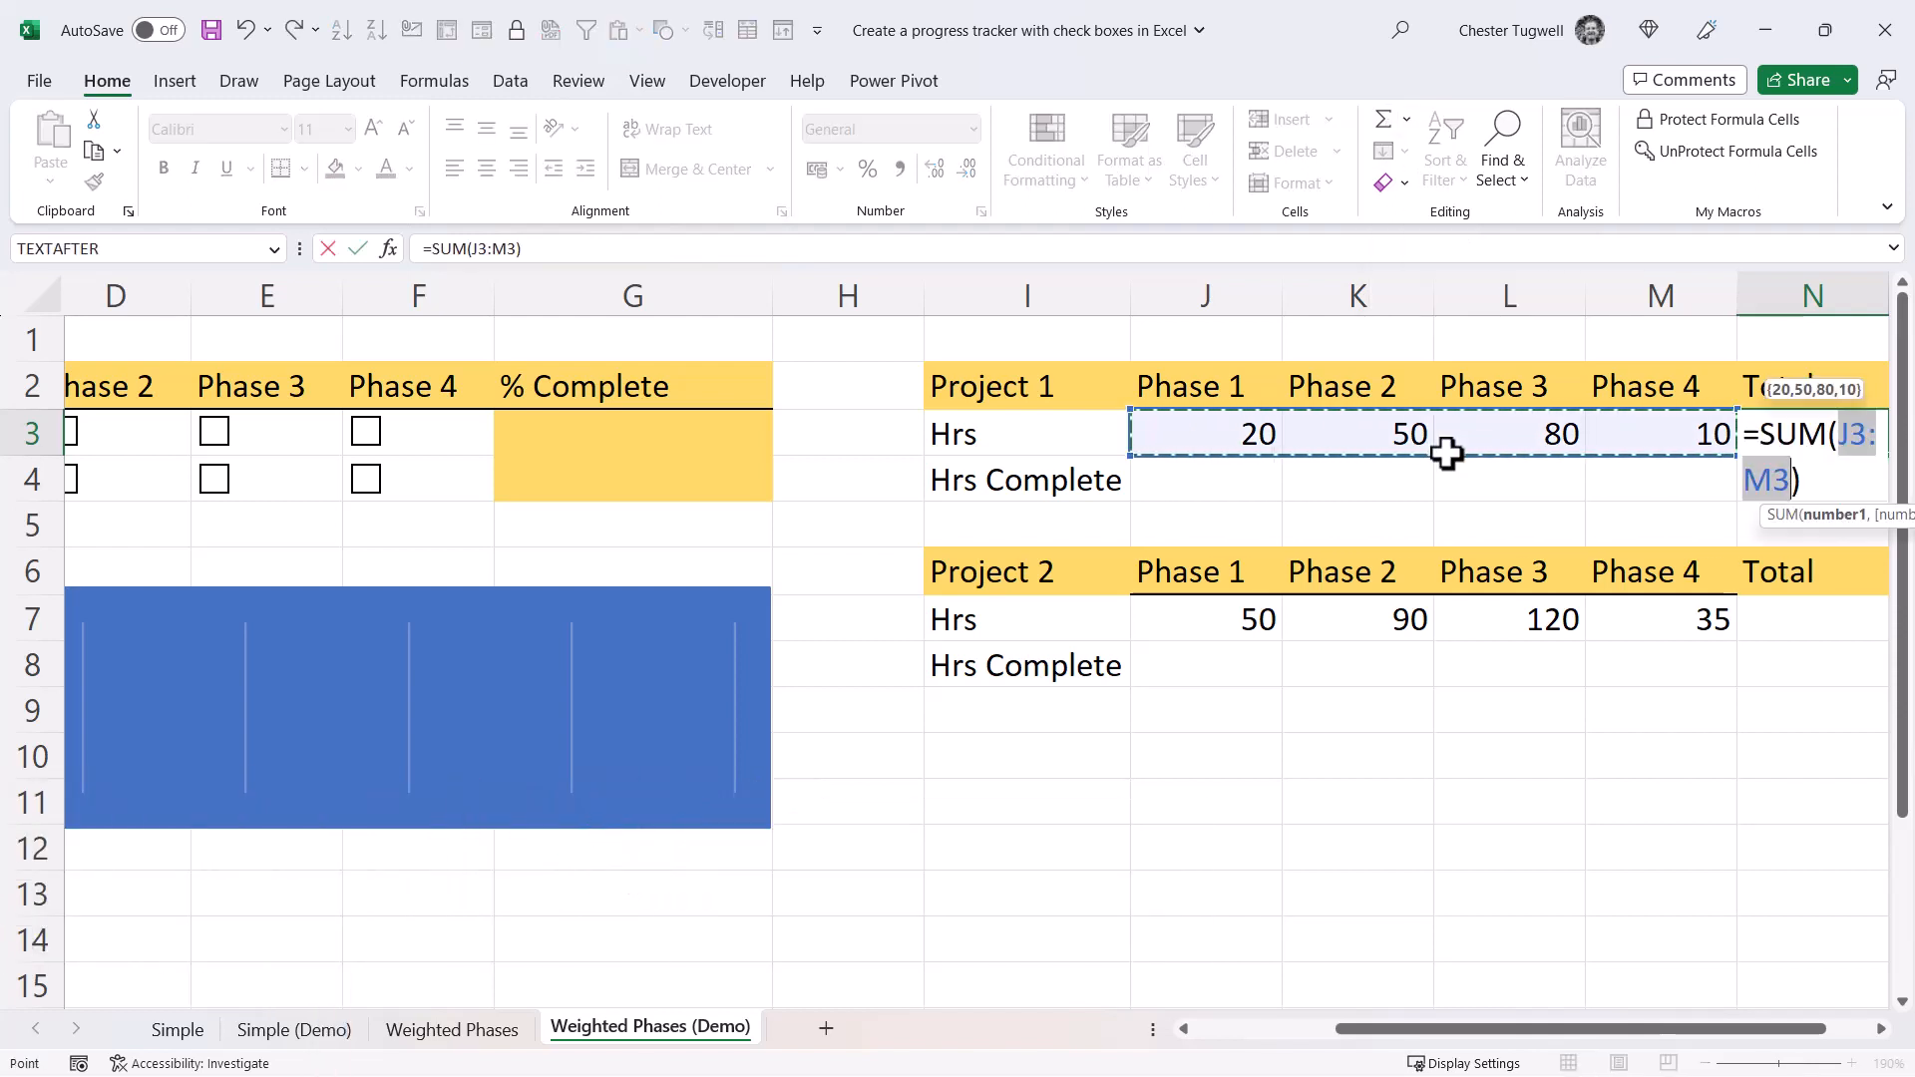
key("Return")
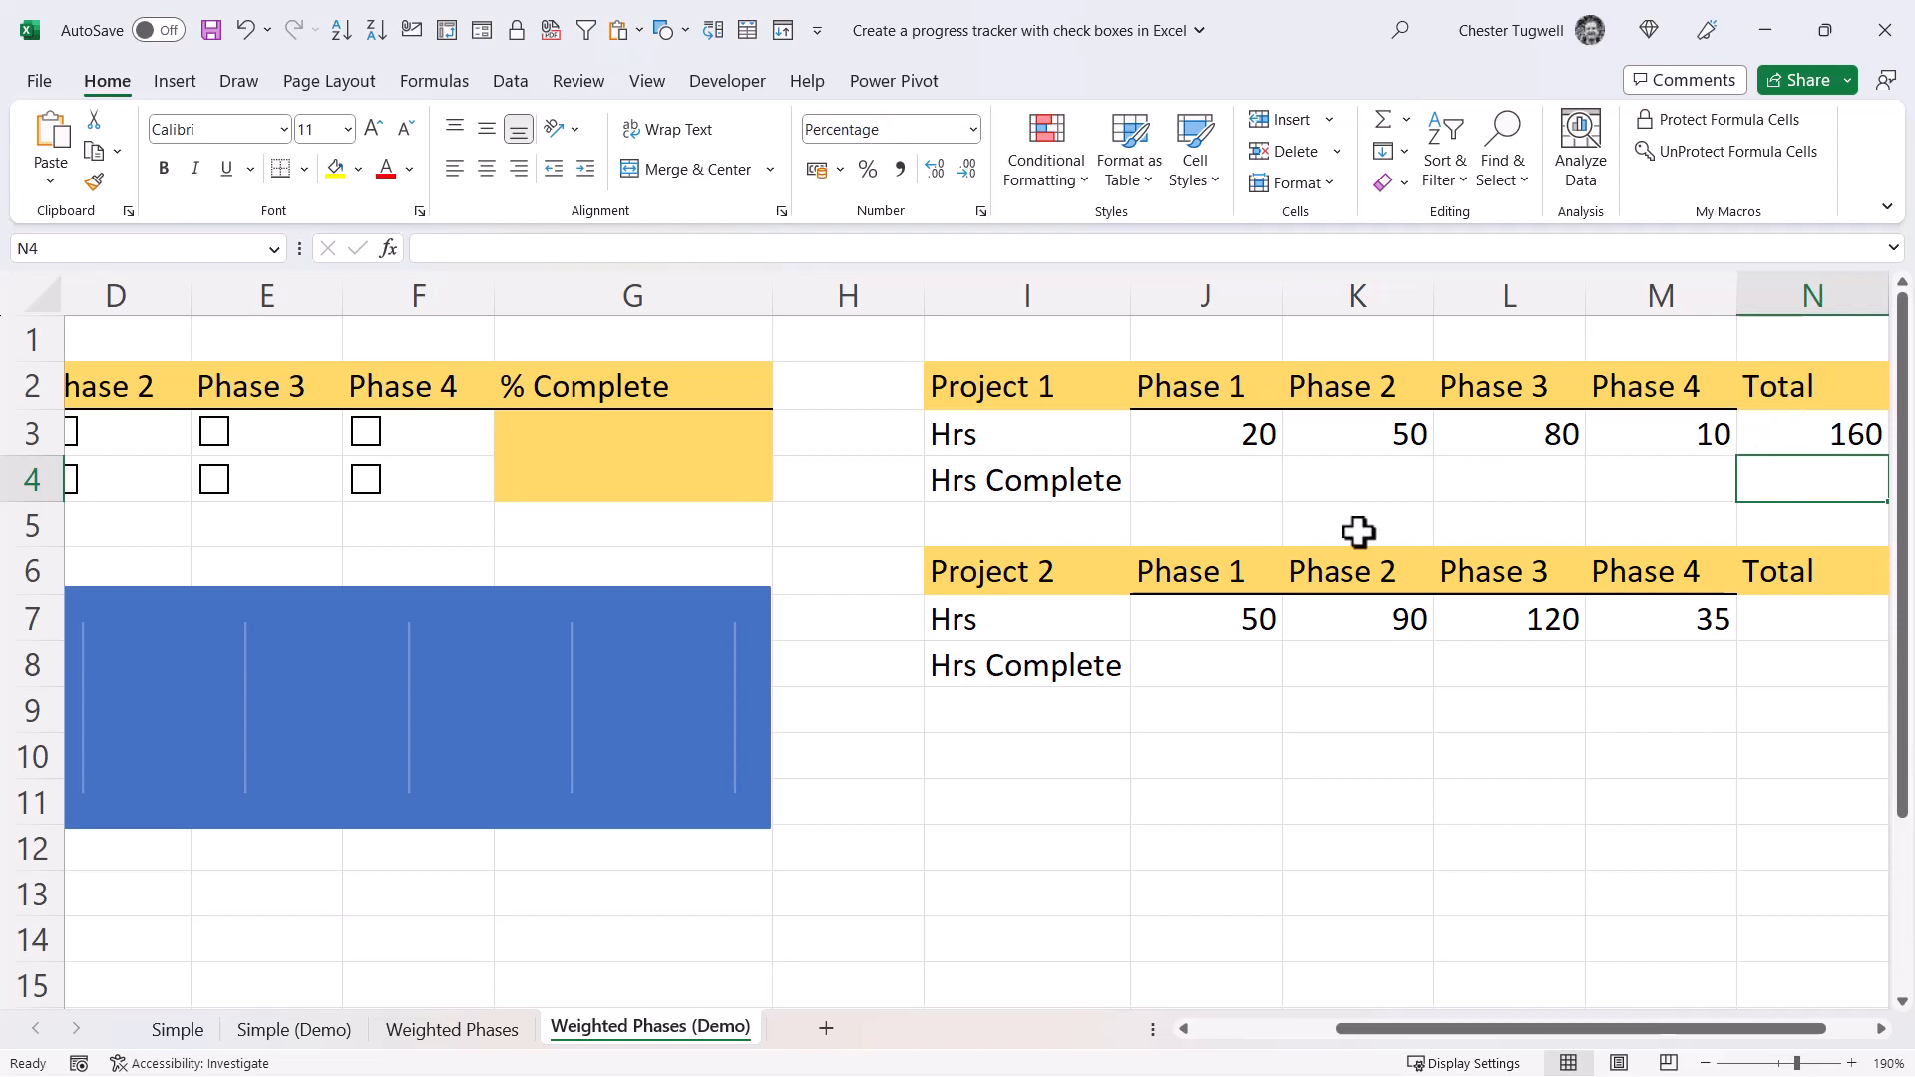
- Enter =IF(C3=TRUE,J3,0) in J4 to calculate Project 1's completed hours for Phase 1
left_click(1209, 481)
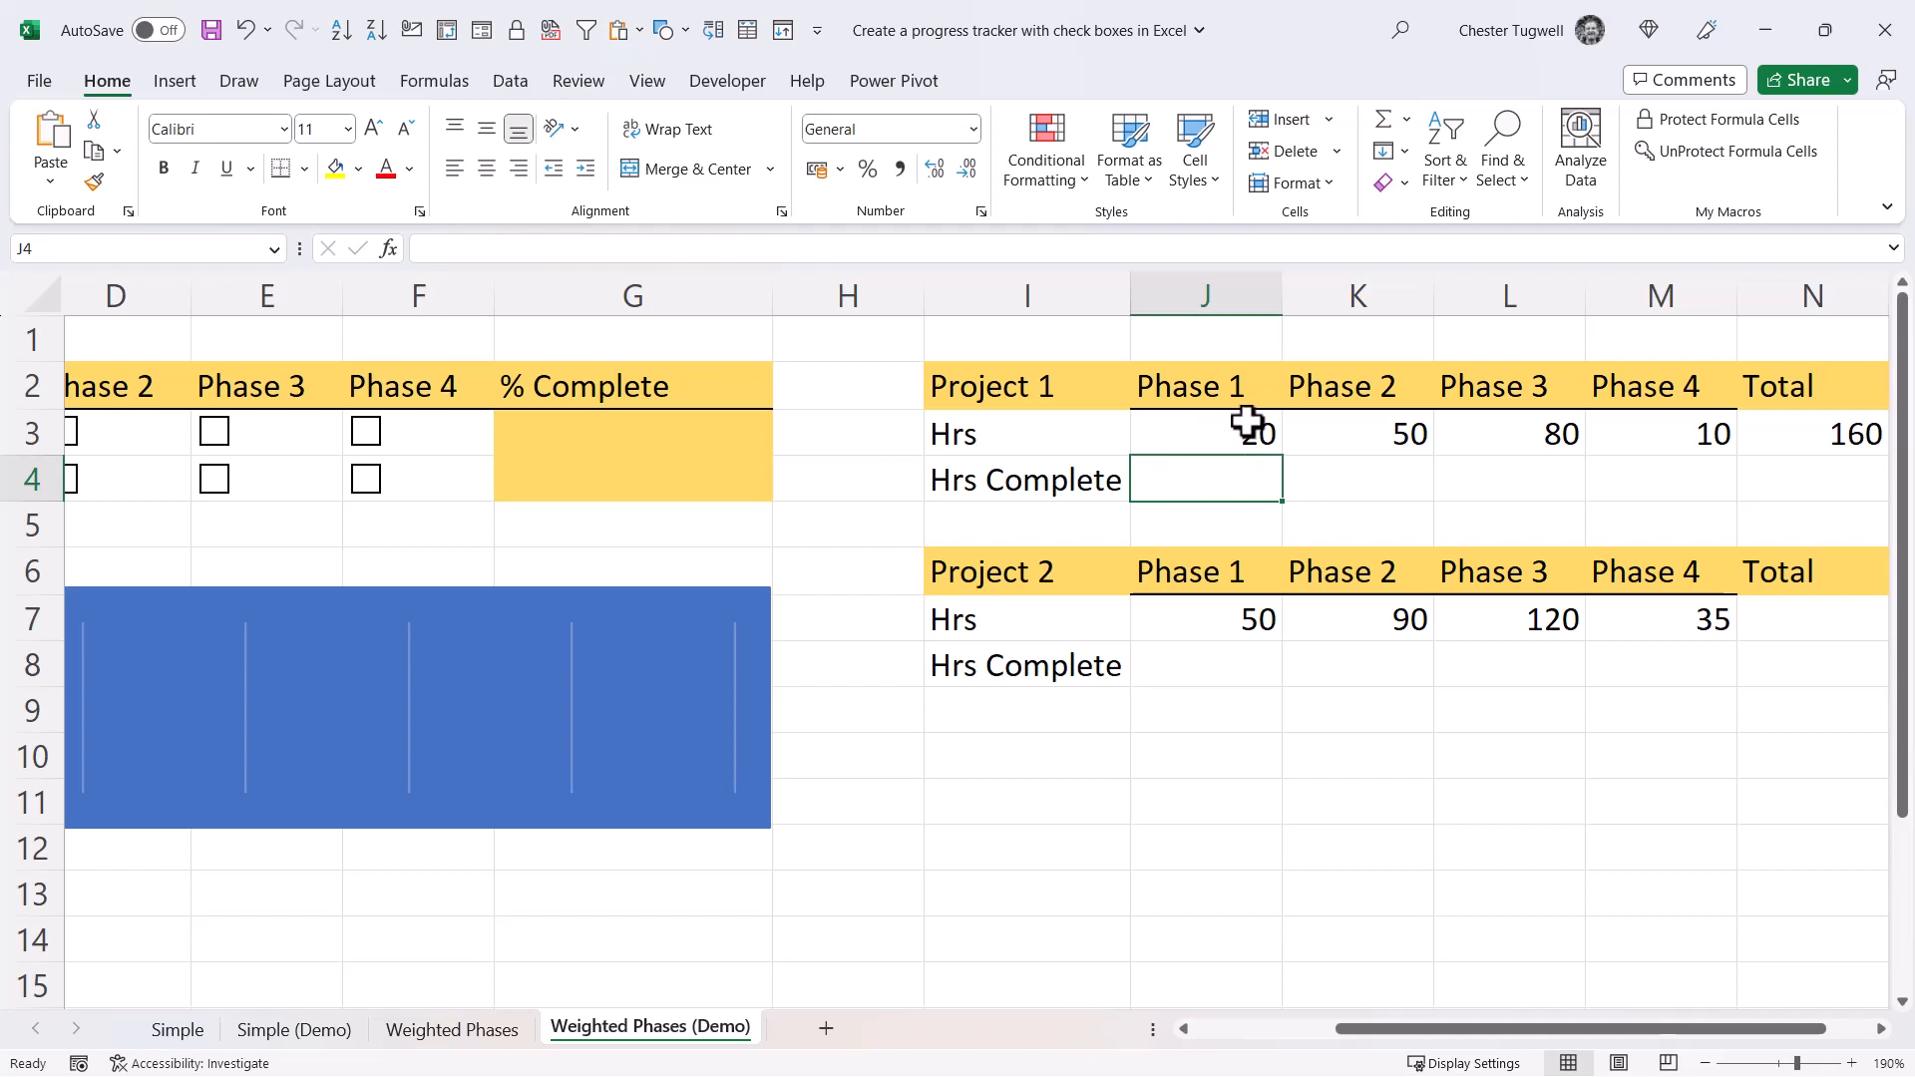
left_click_drag(1411, 1029, 1133, 991)
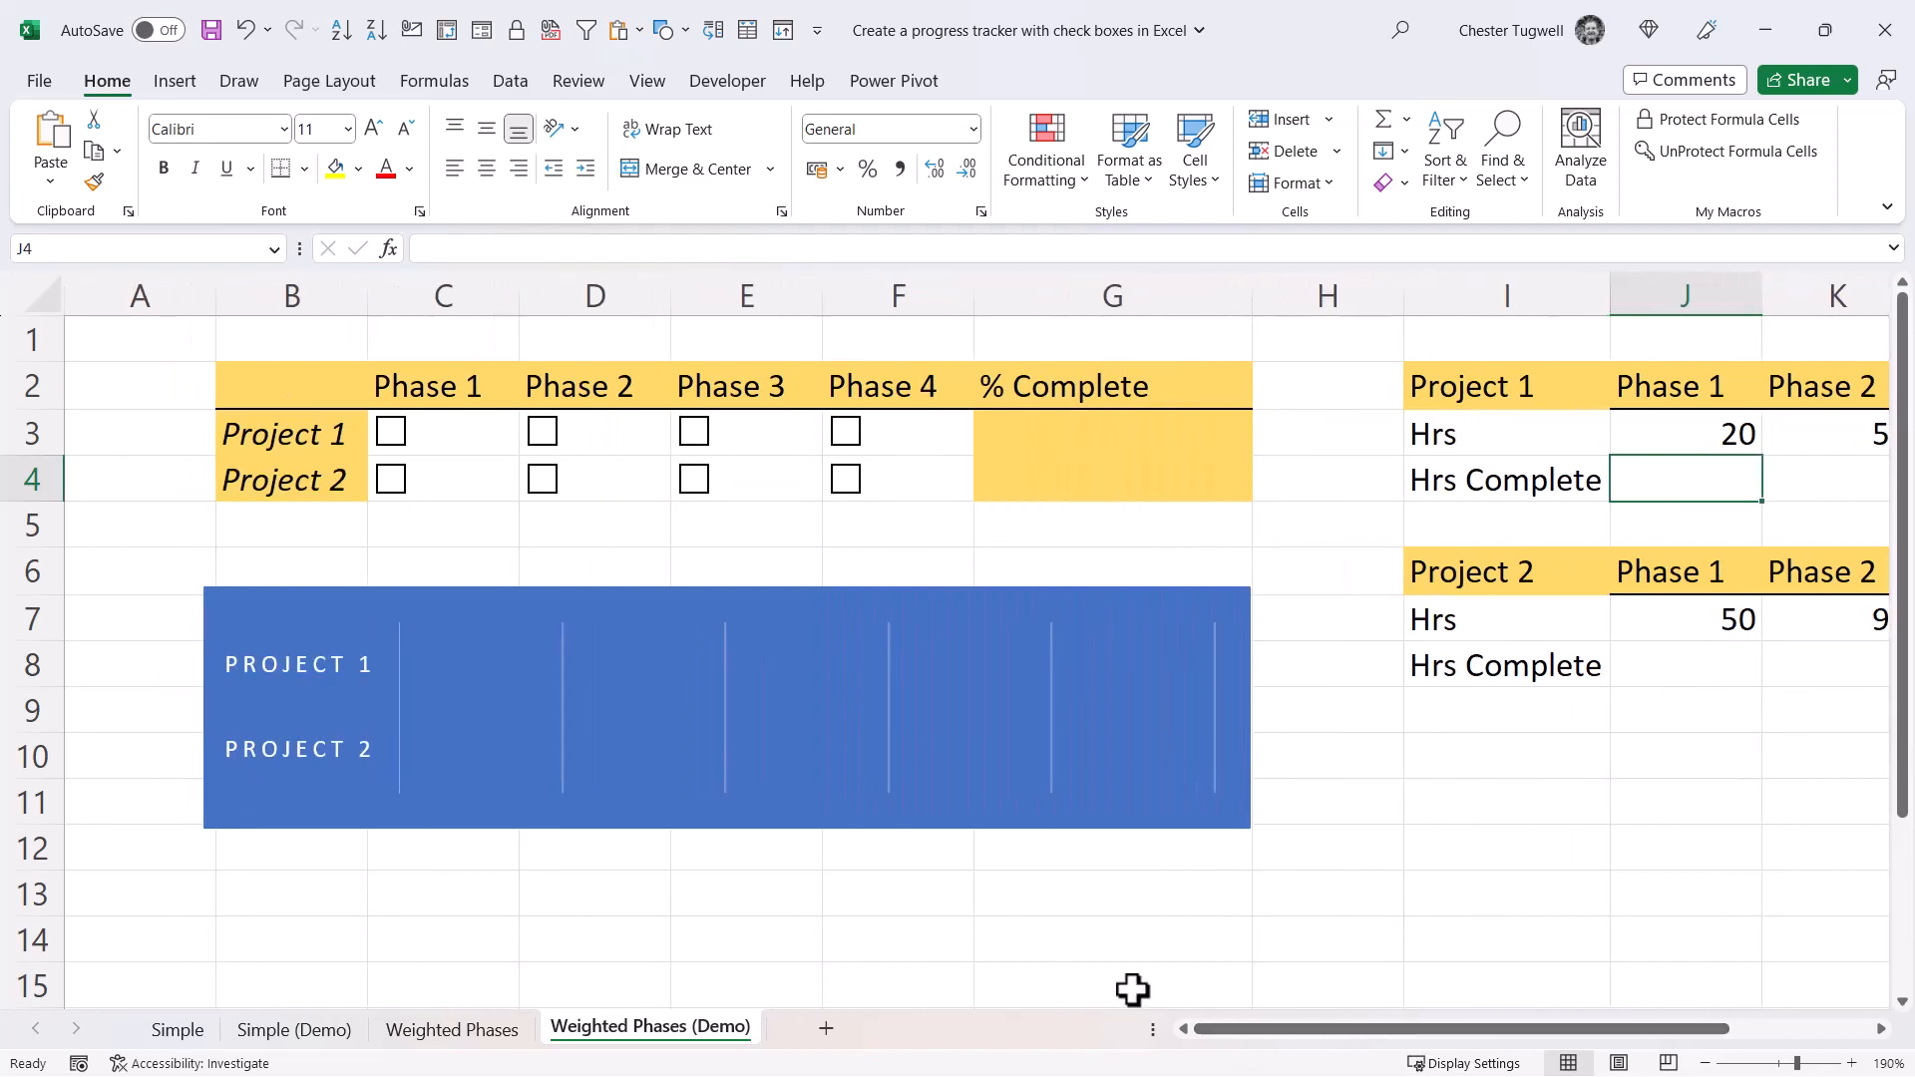
left_click_drag(1401, 1032, 1705, 1030)
type("=")
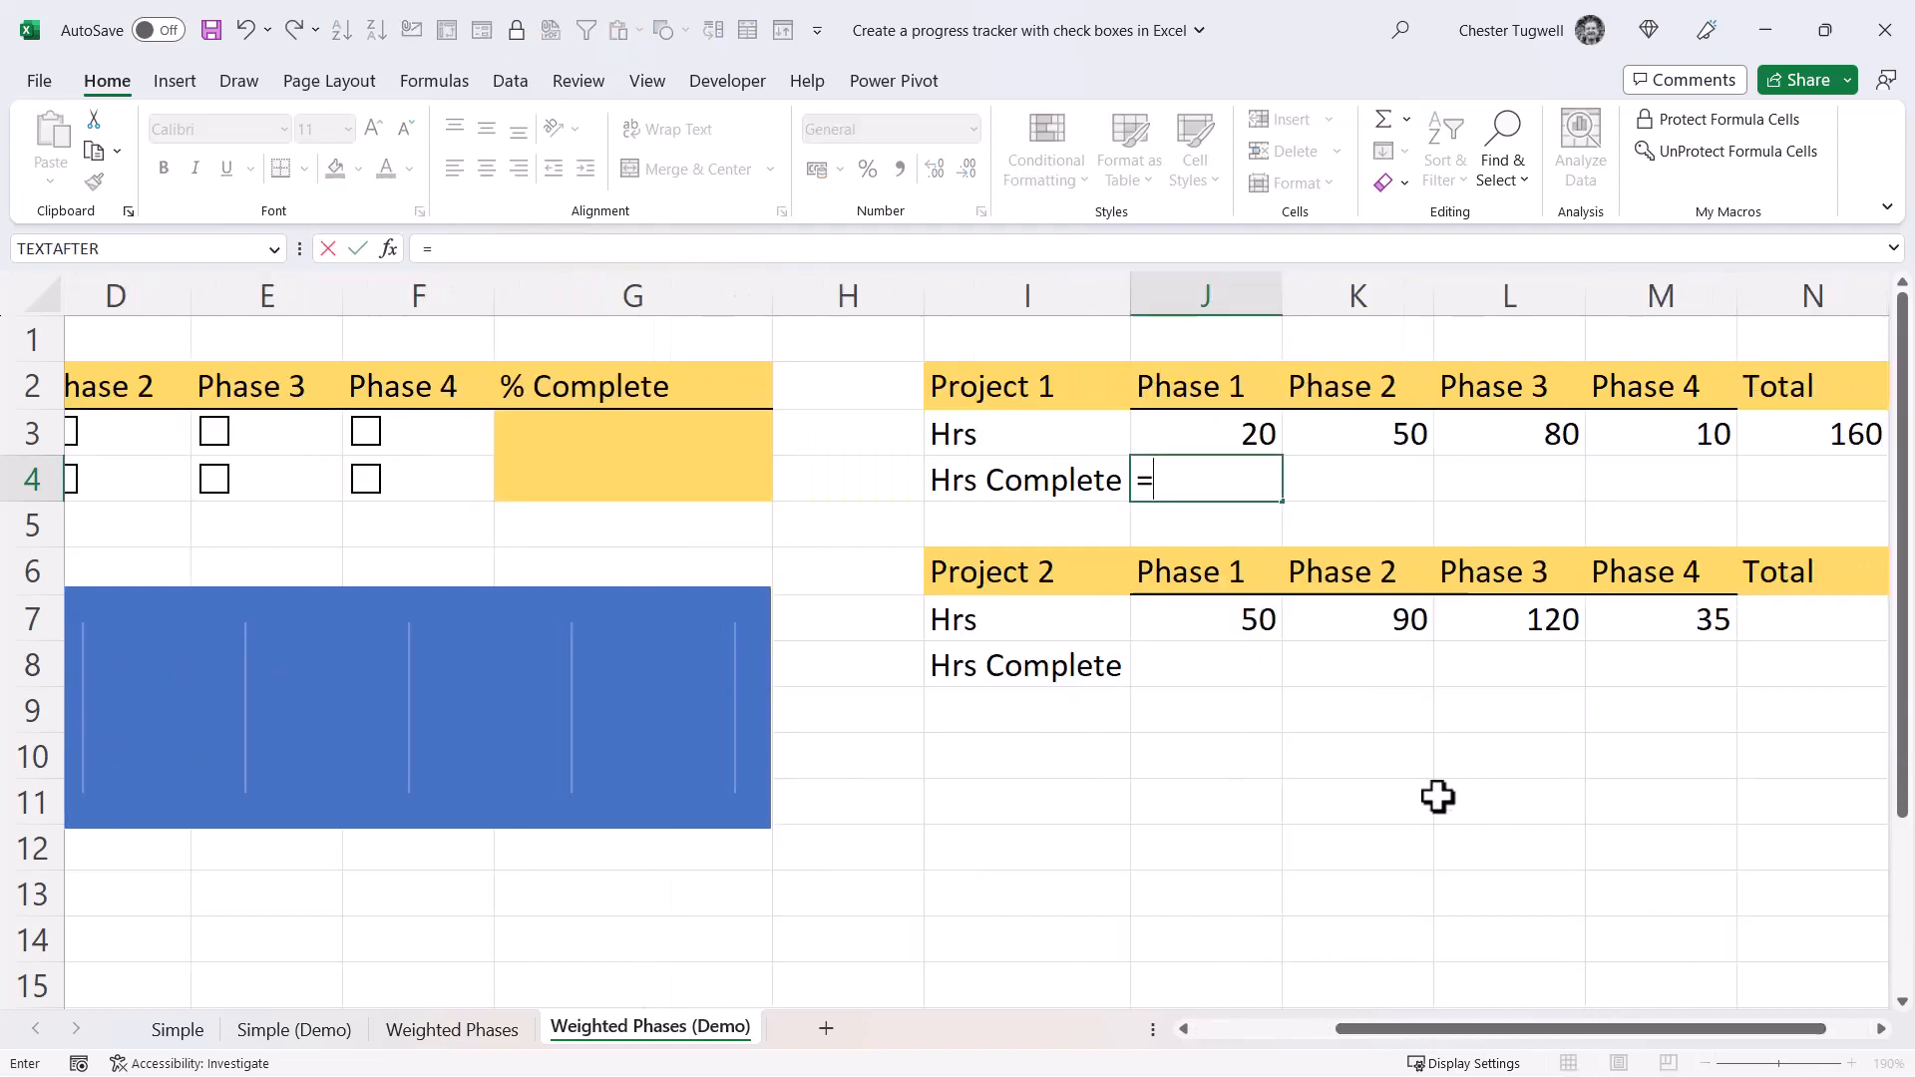
type("IF(")
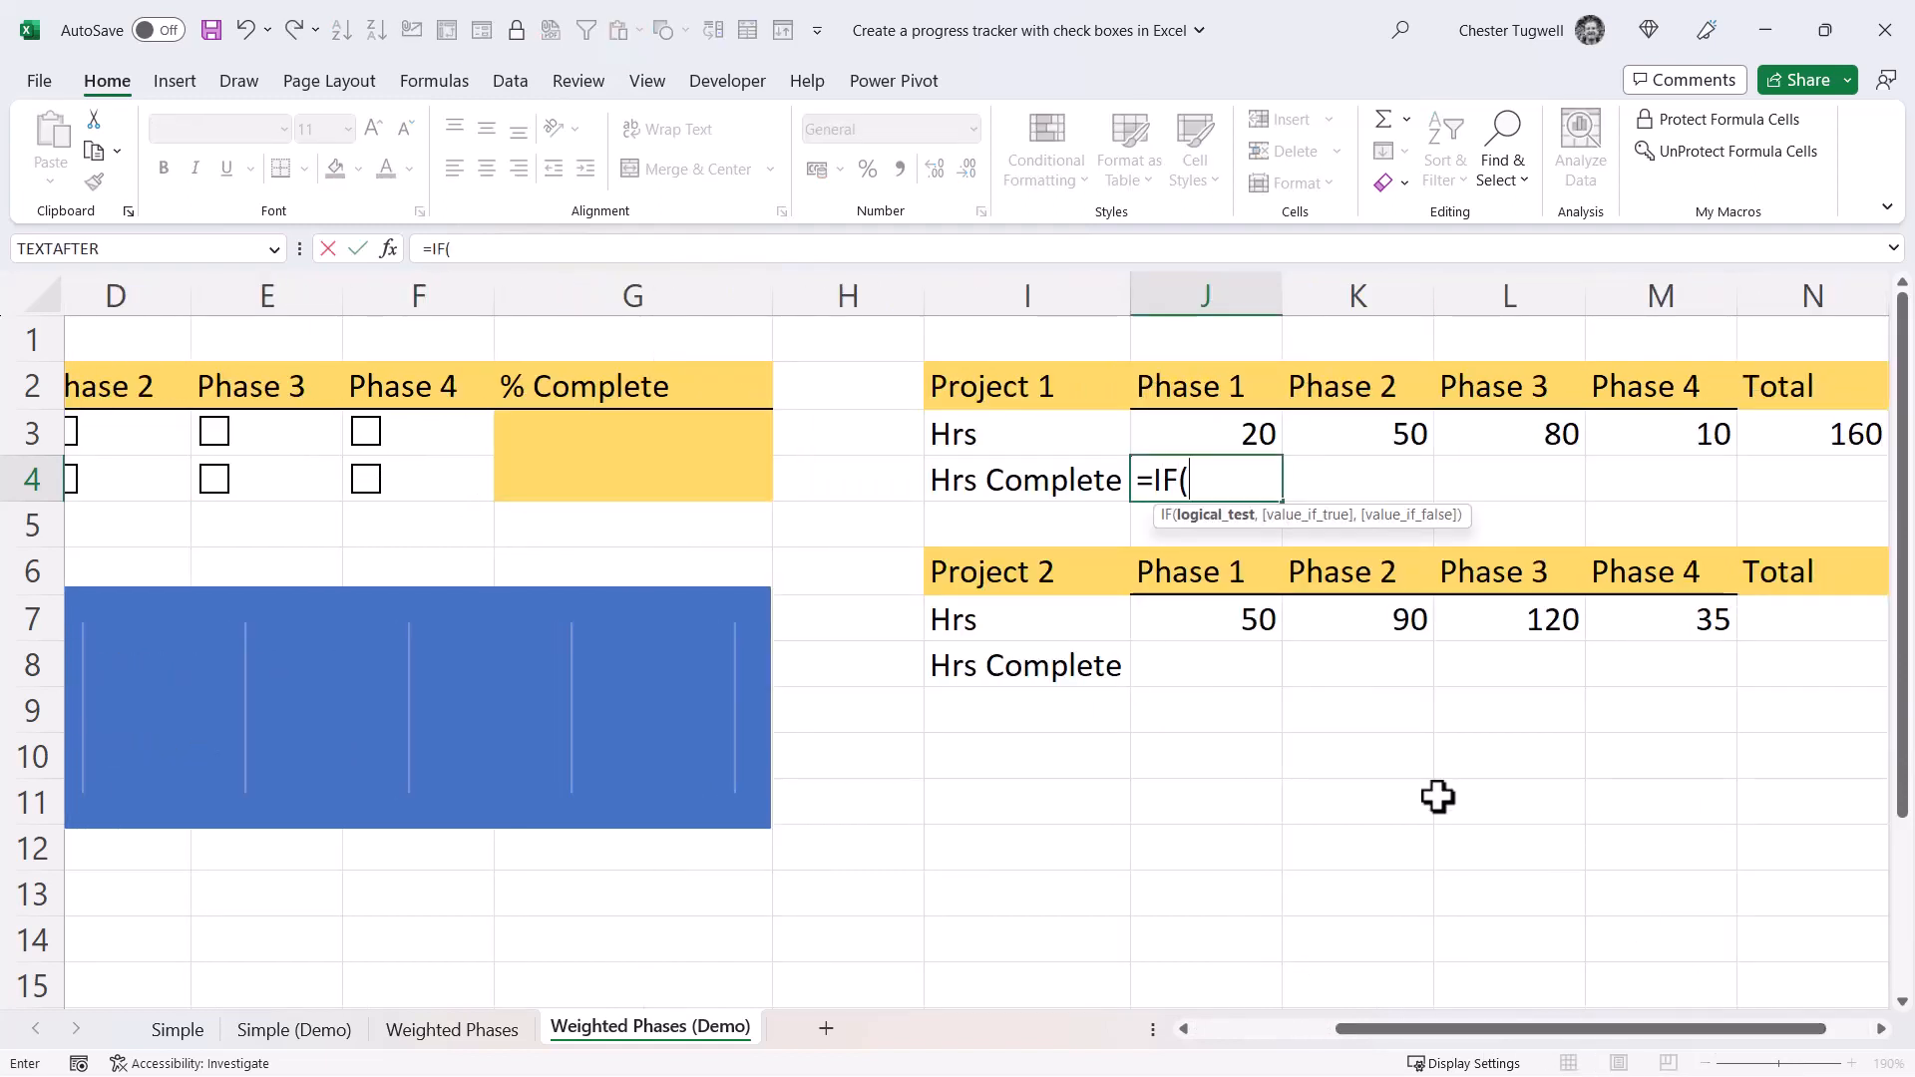
mouse_move(1522, 1038)
left_mouse_down()
mouse_move(1426, 1052)
mouse_move(1496, 1055)
left_mouse_up()
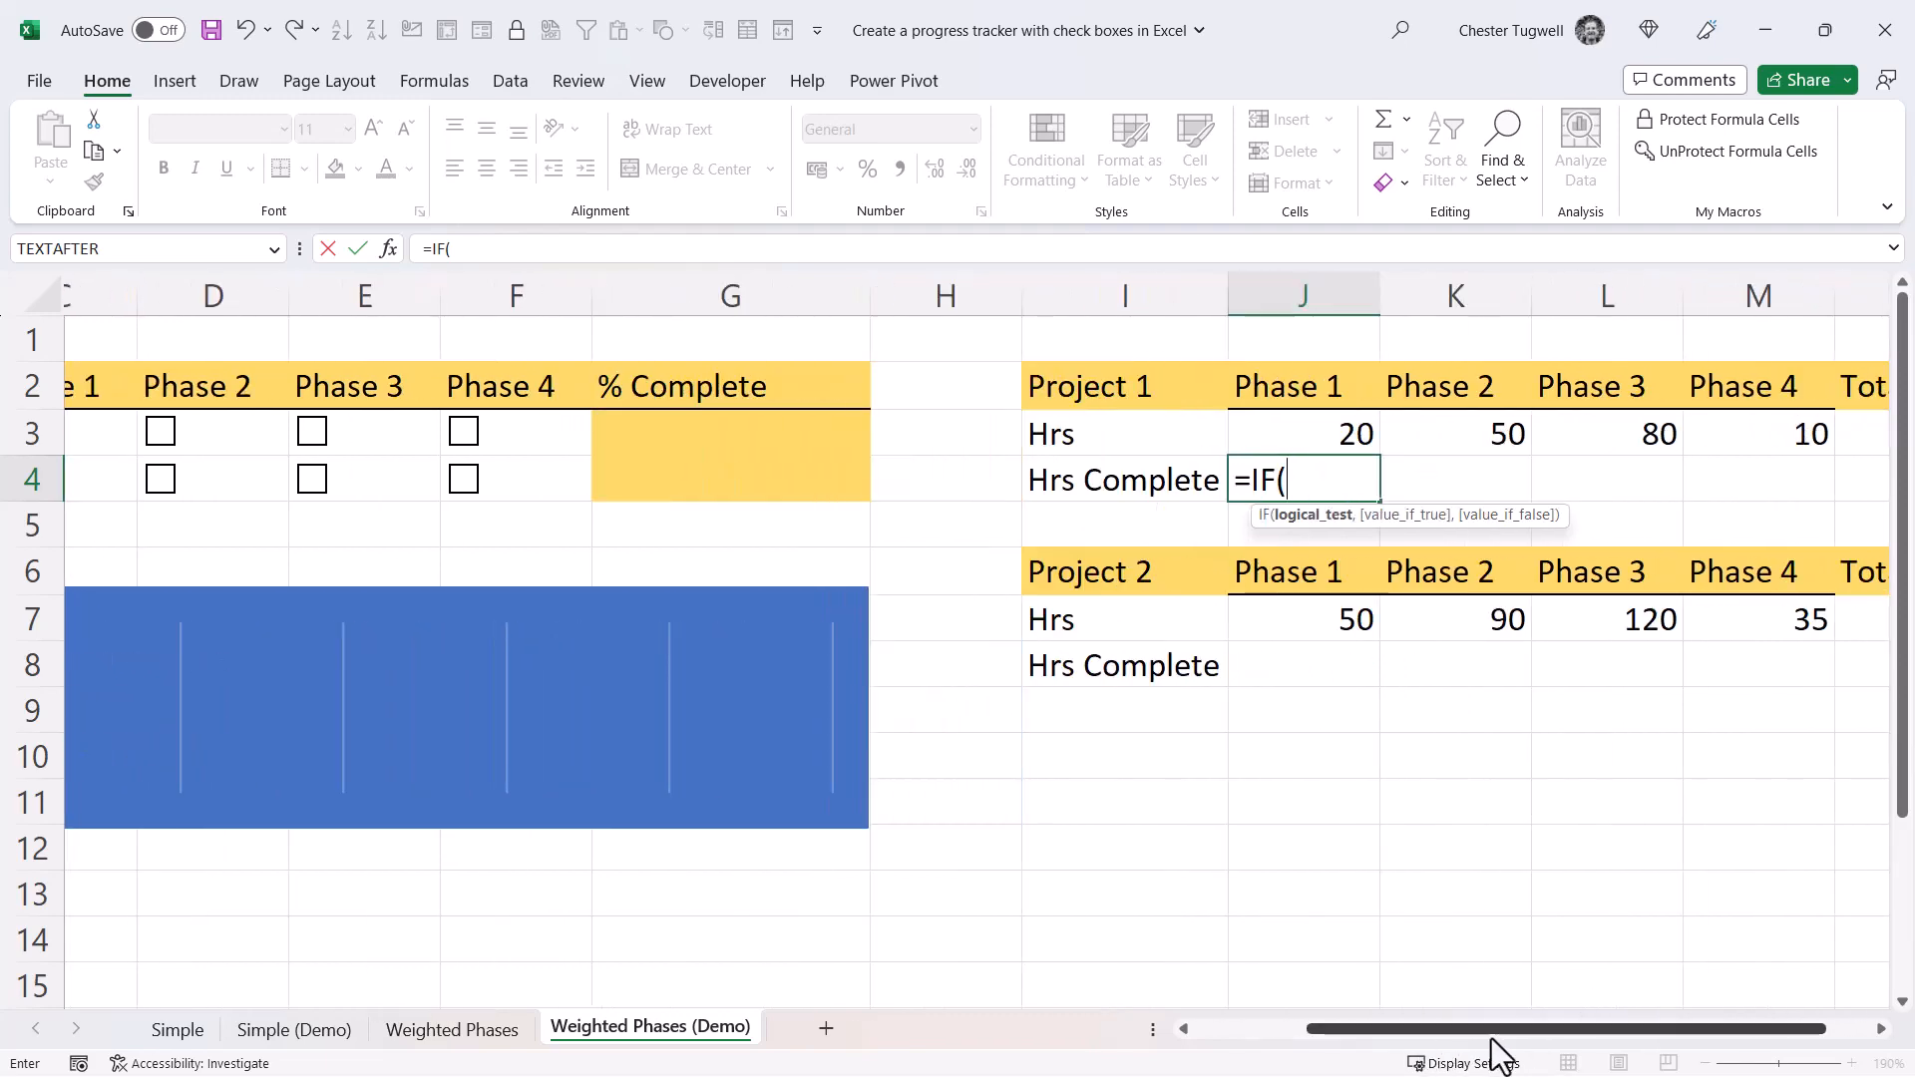
type("c3")
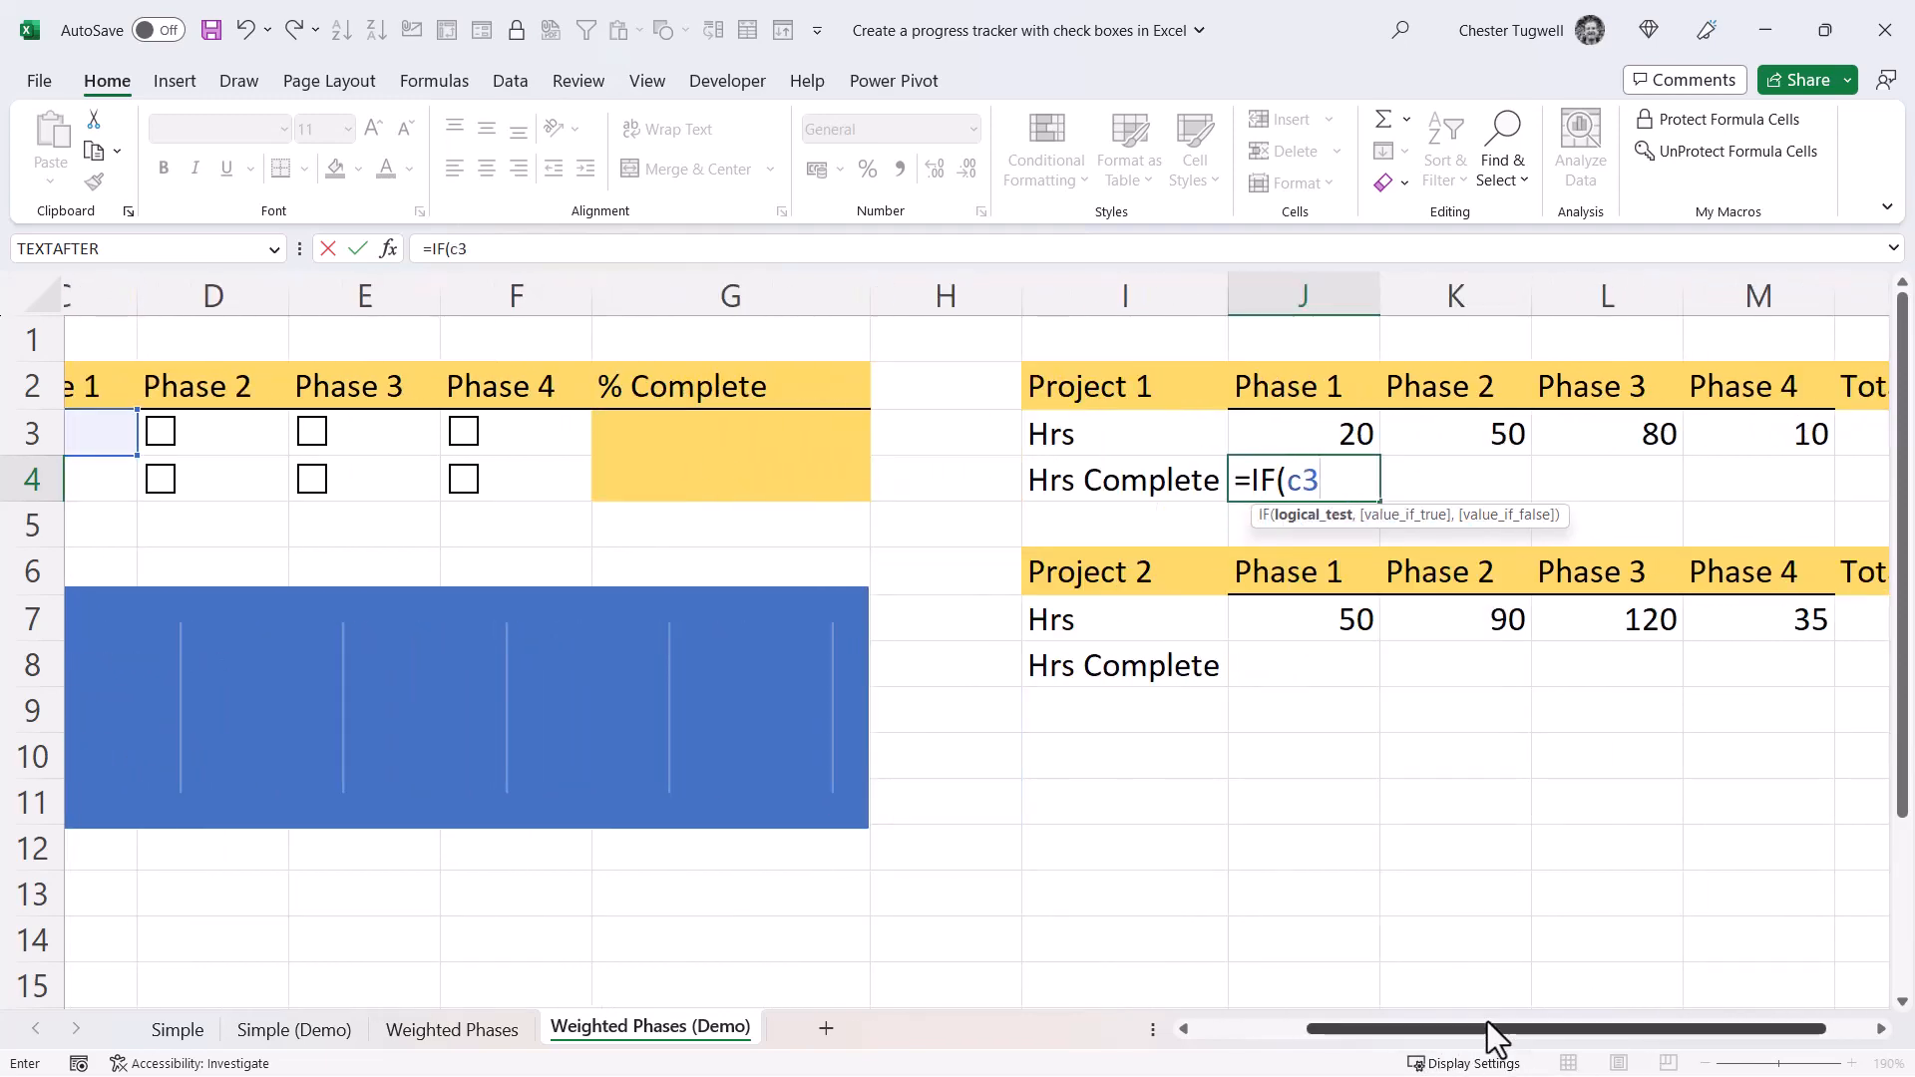
left_click_drag(1487, 1022, 1577, 1027)
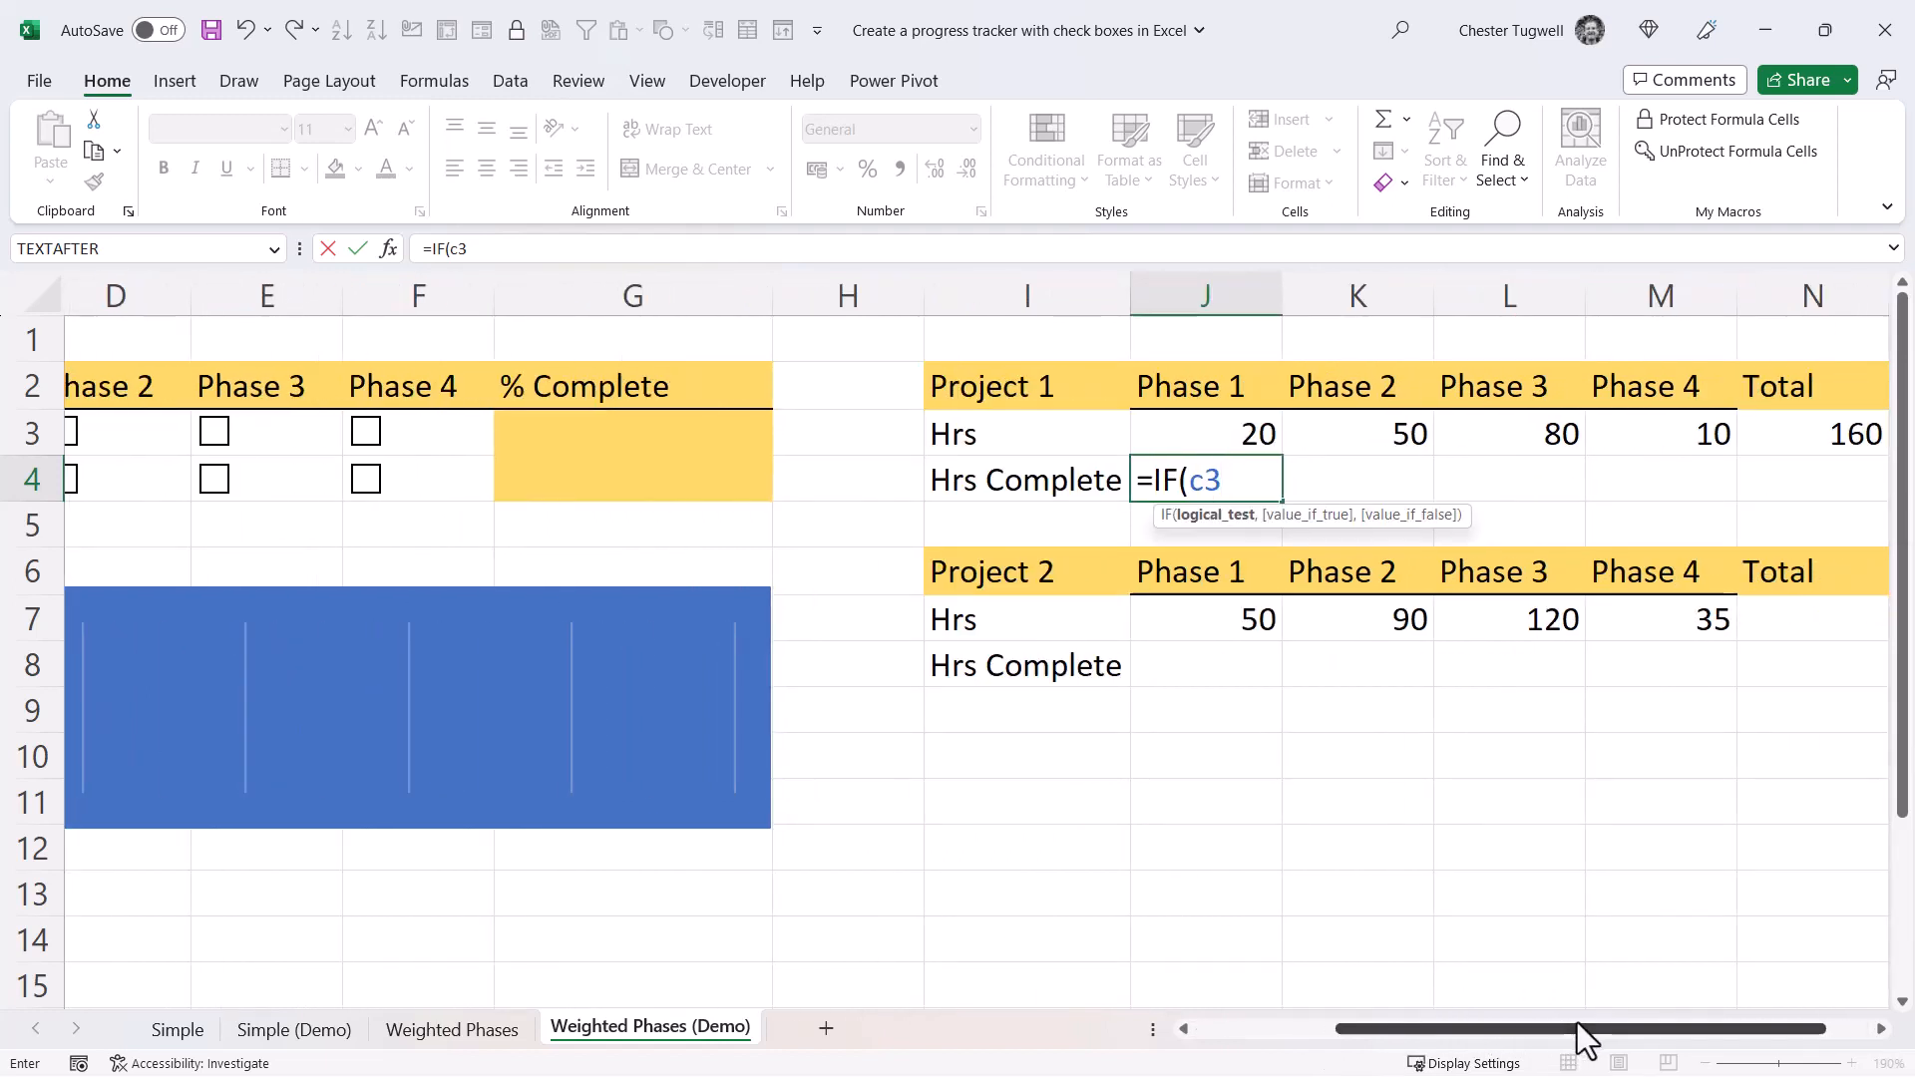
type("=TRUE")
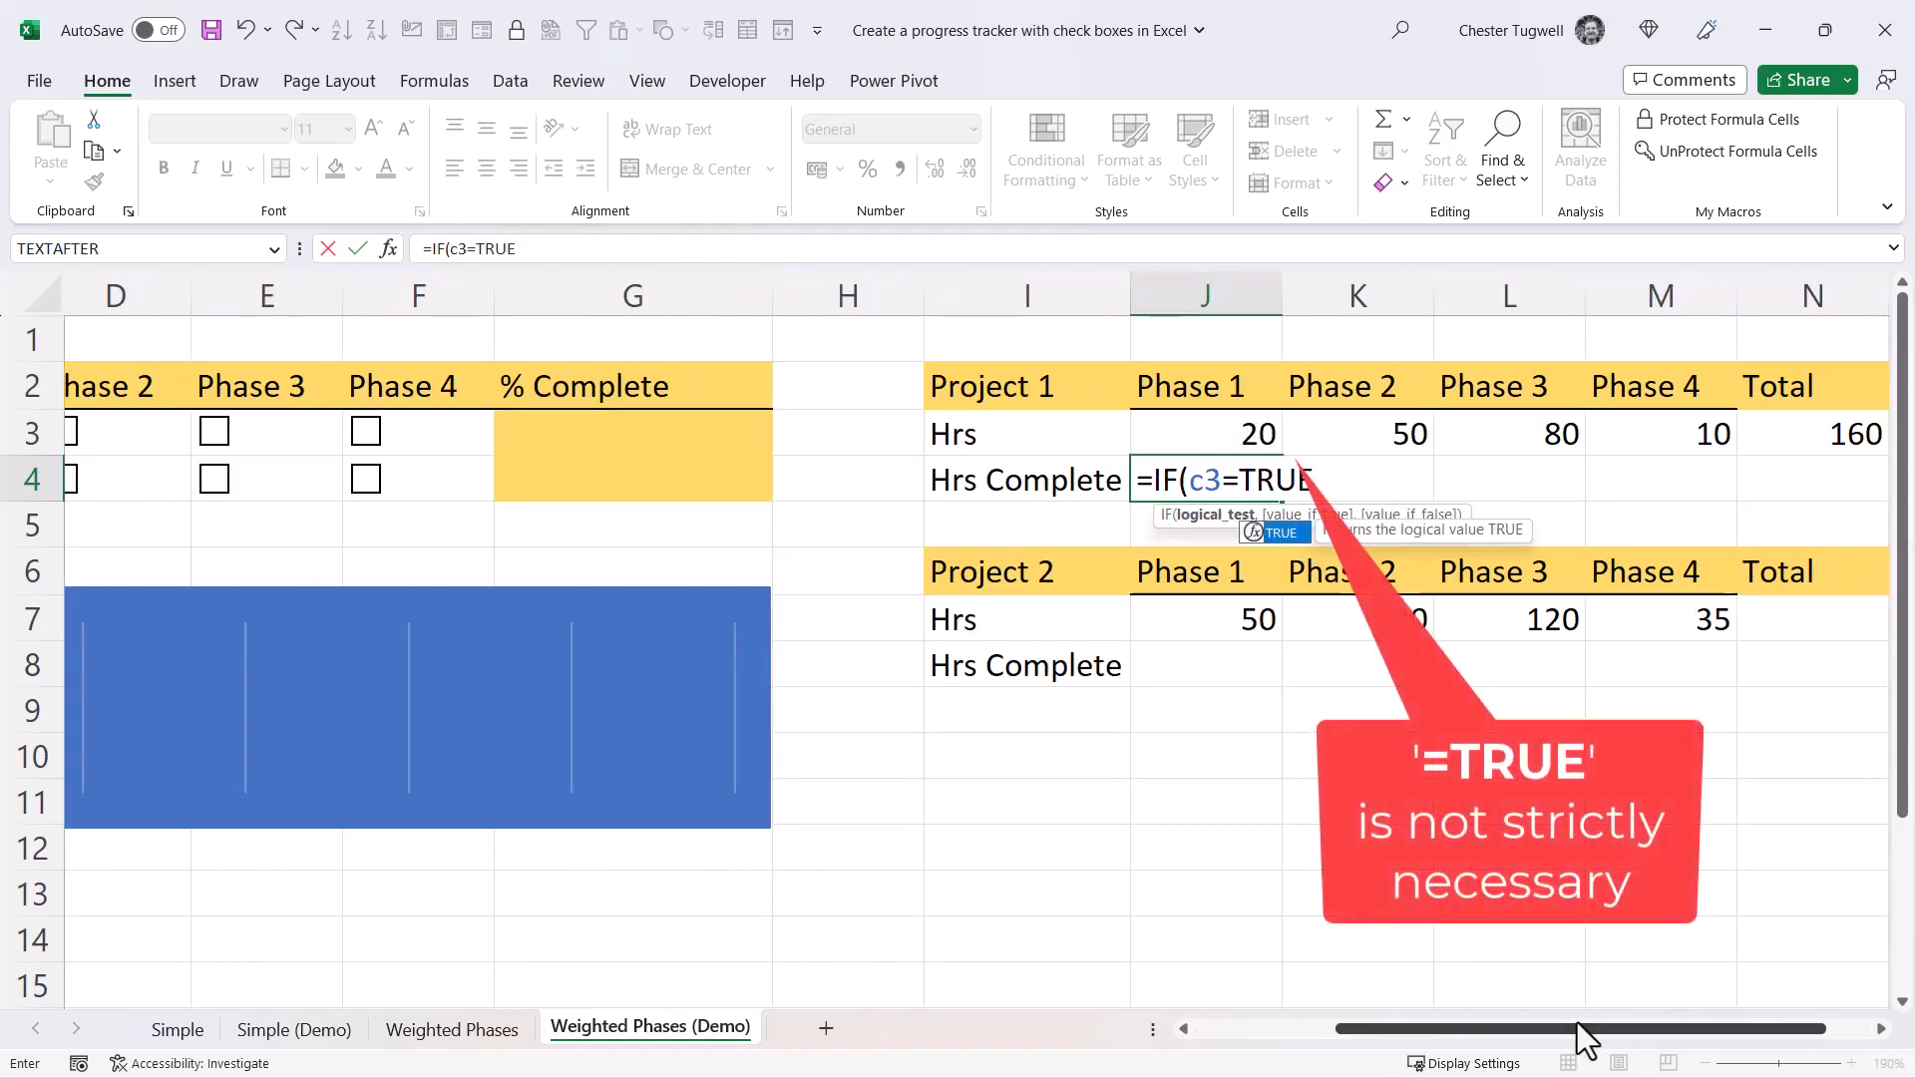
type(",")
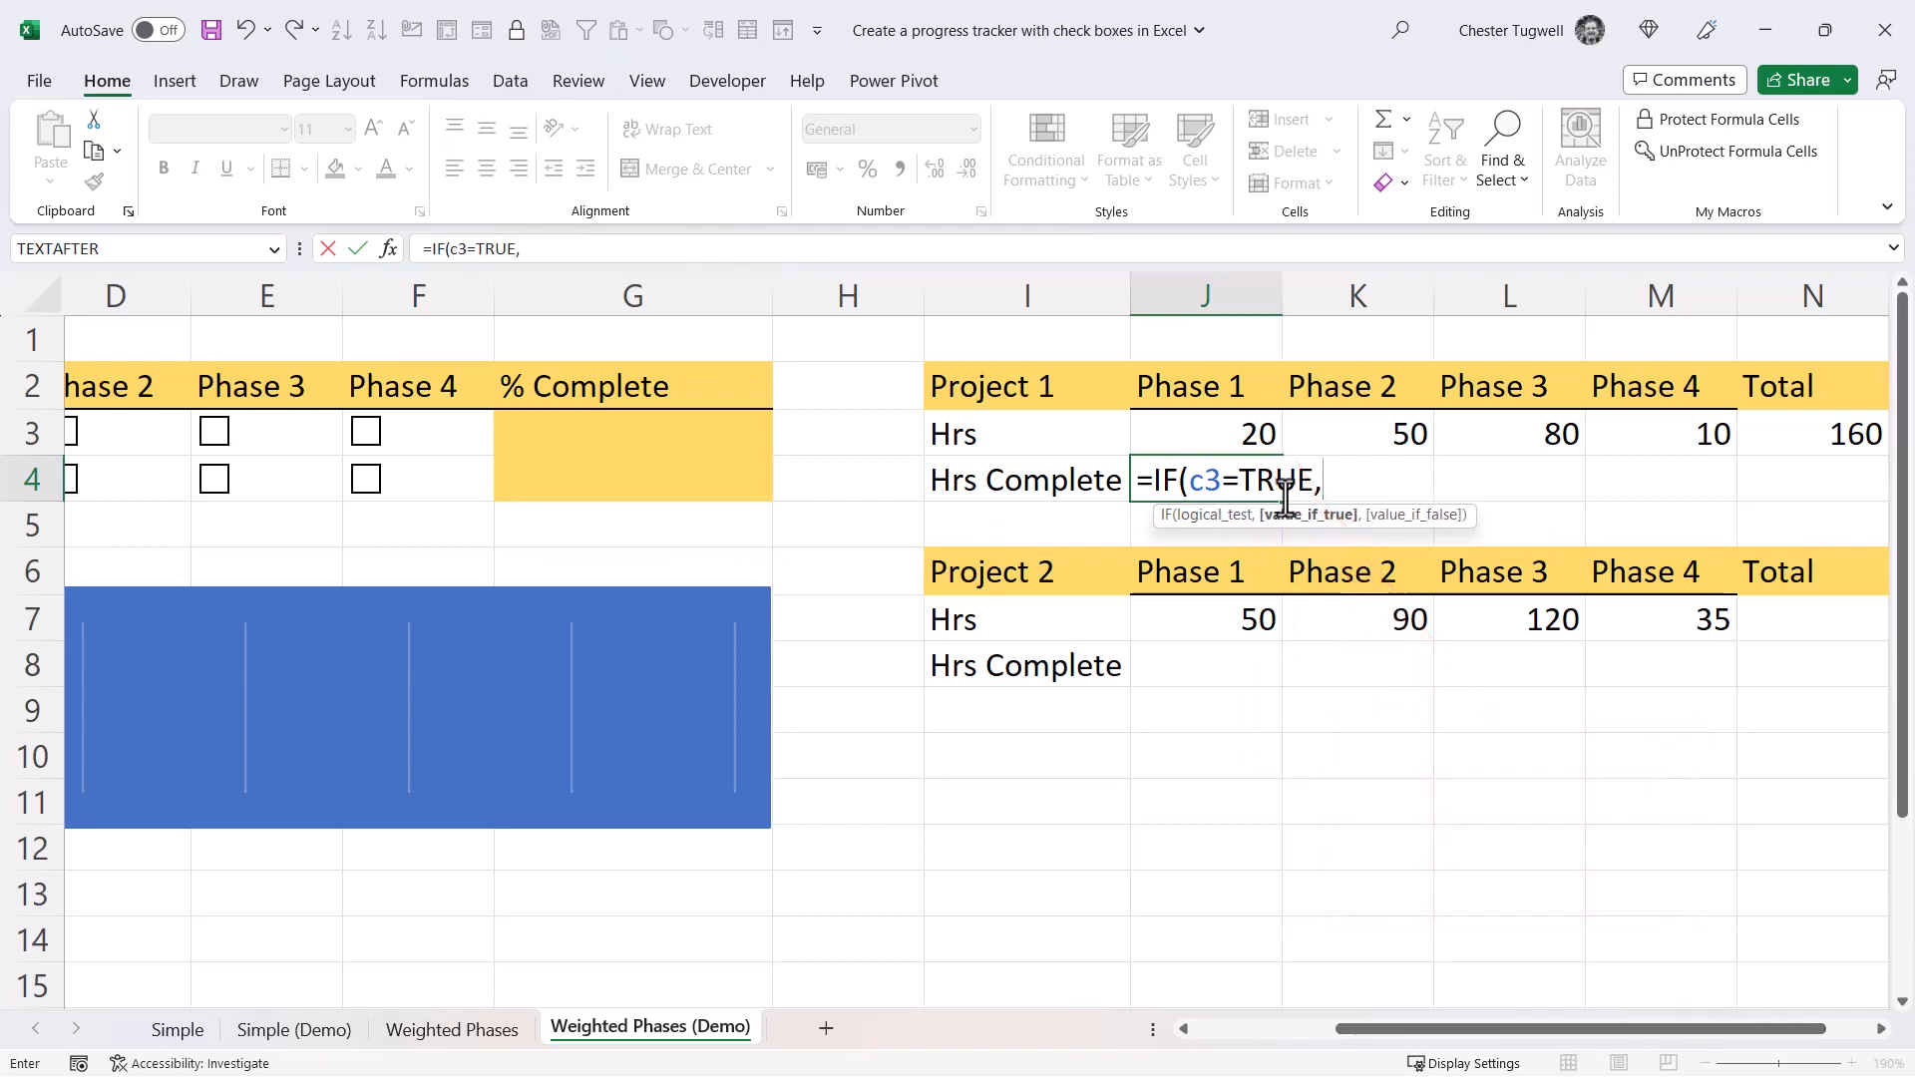
left_click(1231, 425)
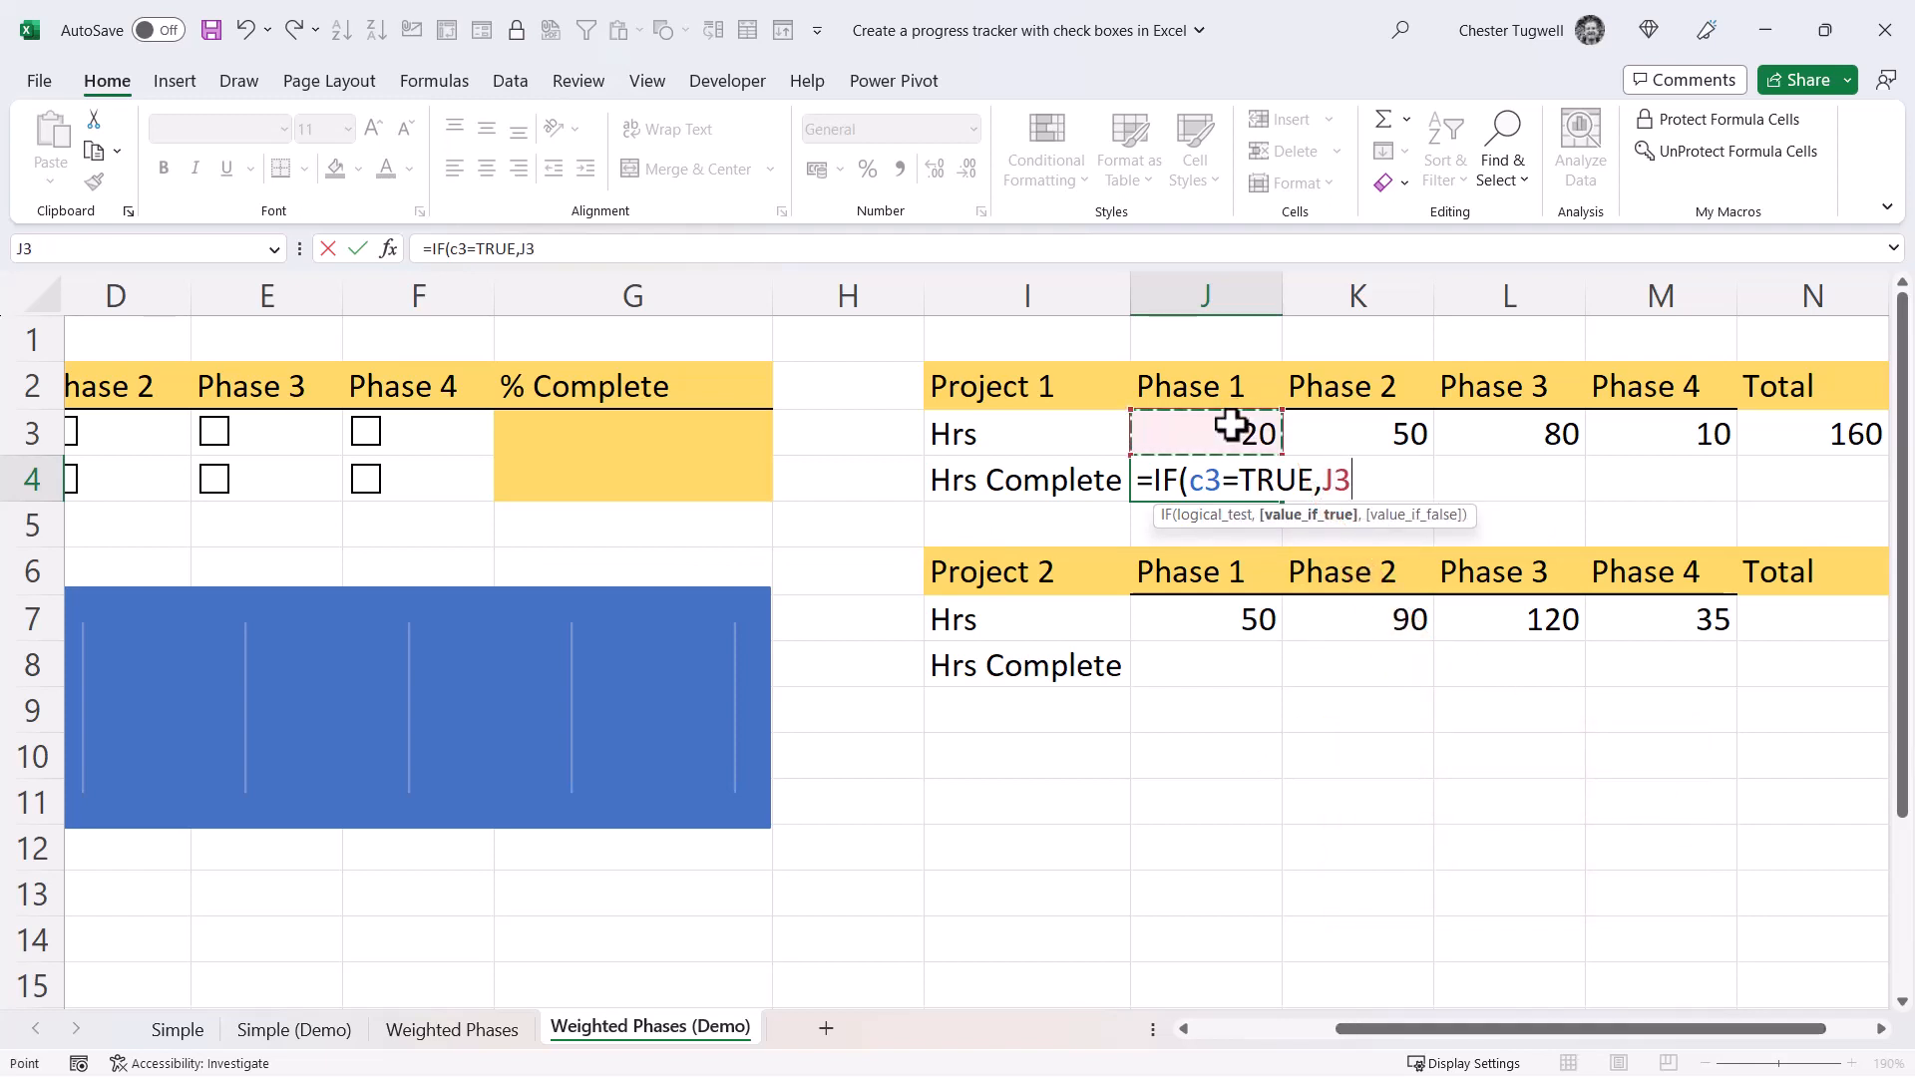
type(",")
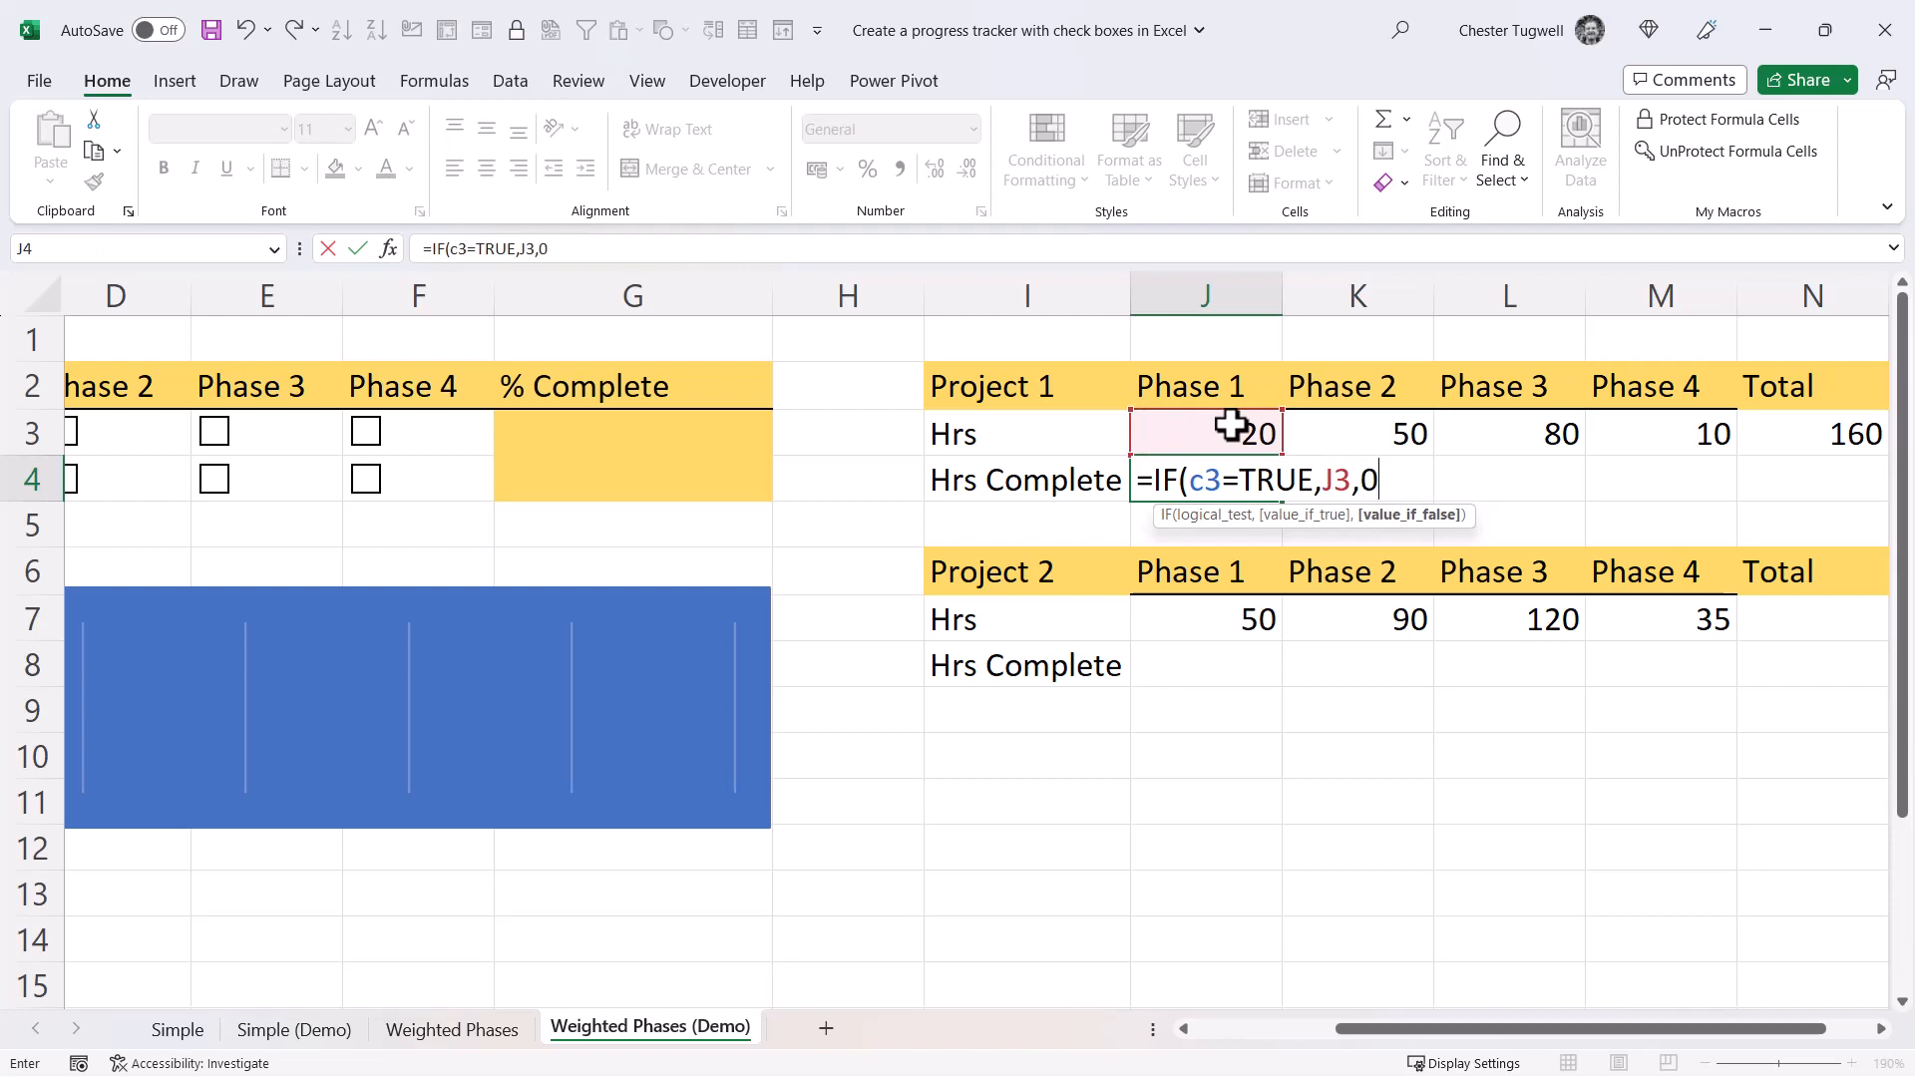
type("0)")
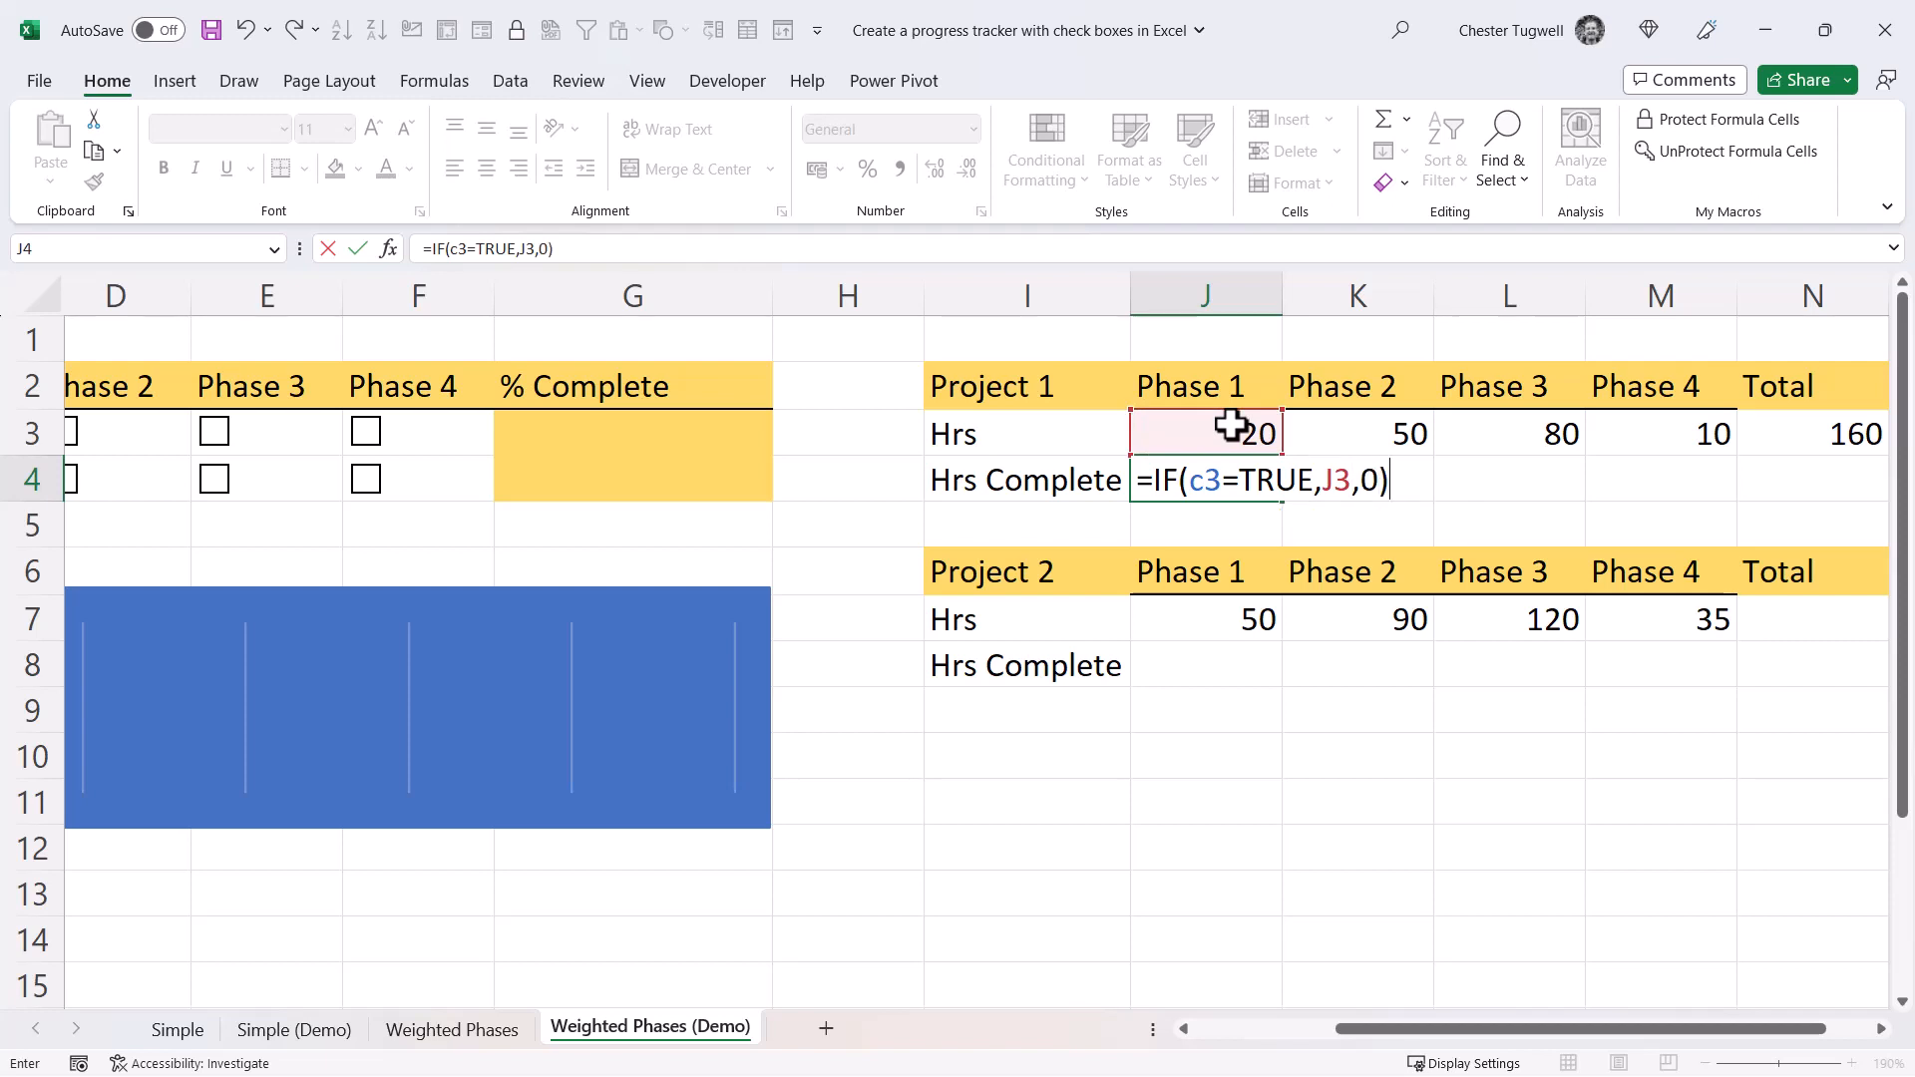
key("Return")
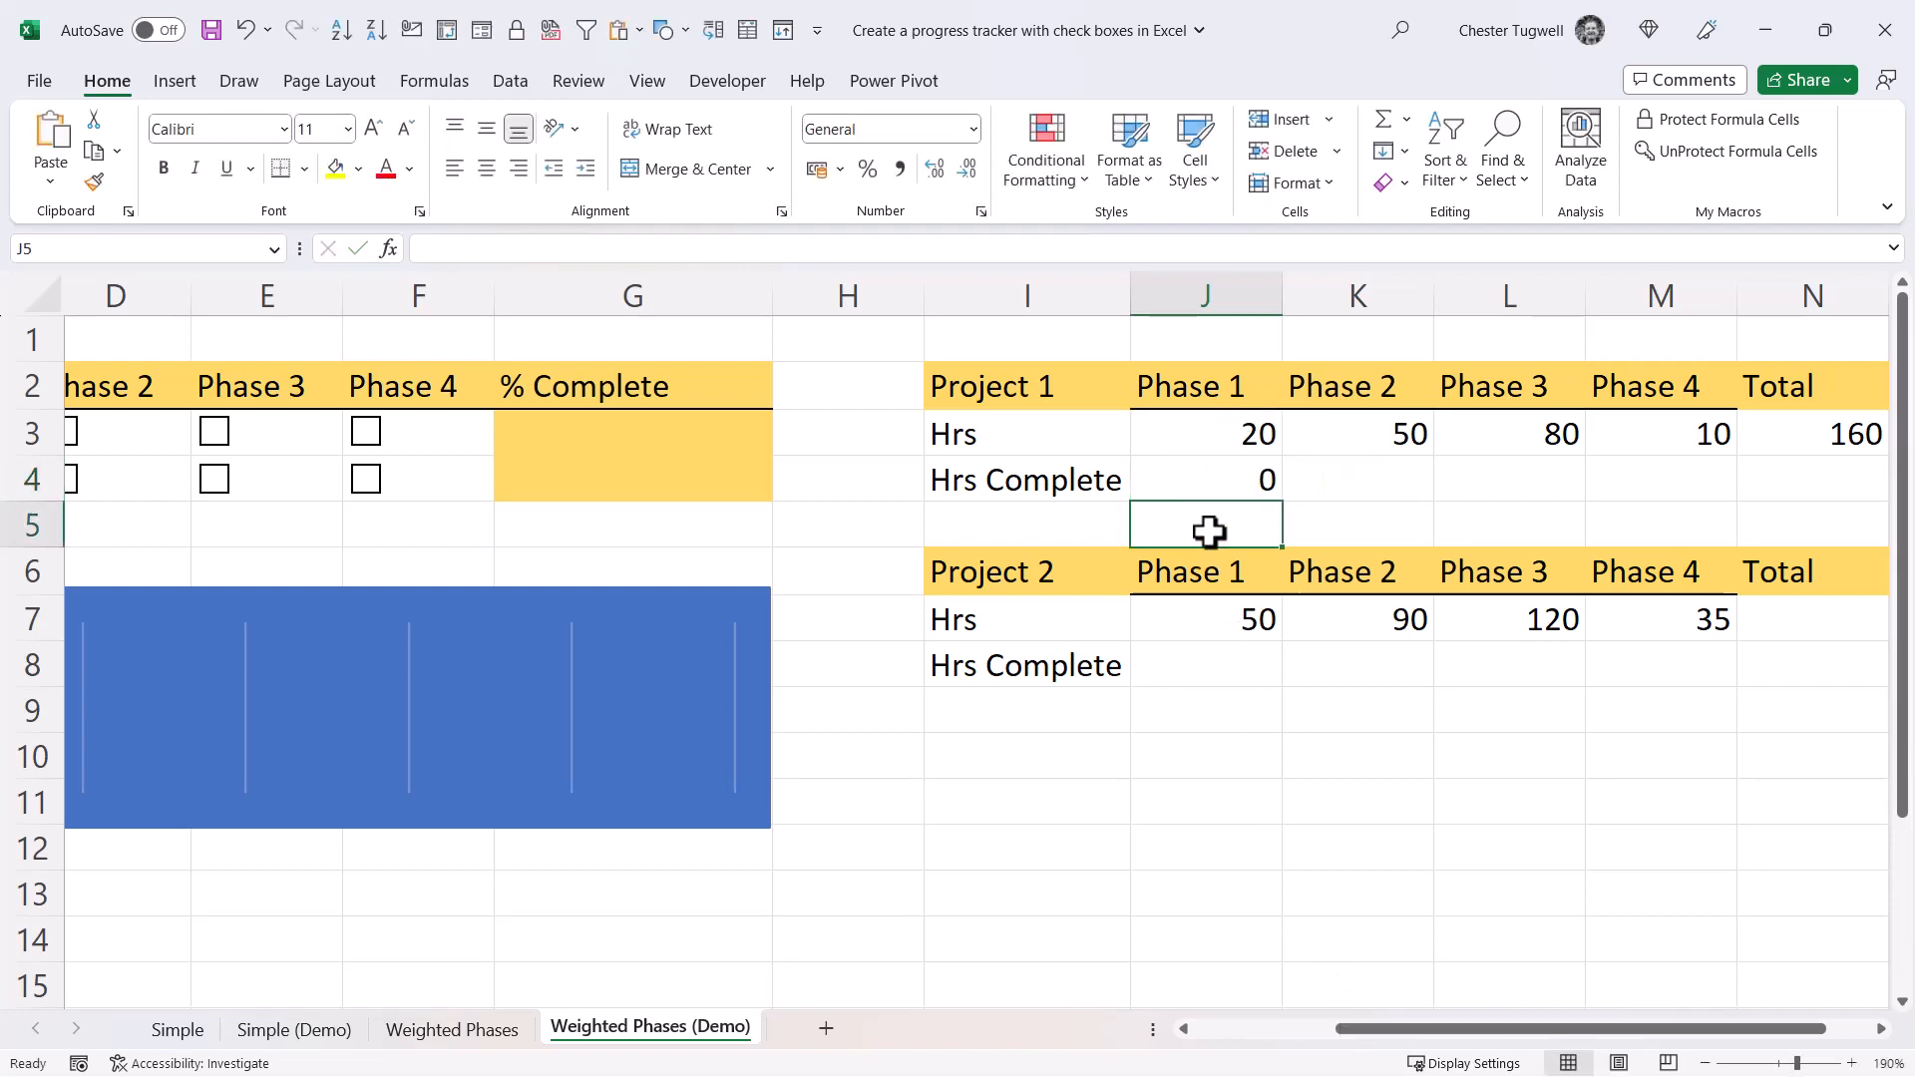
- Copy the Phase 1 Hrs Complete formula of Project 1 from J4 across to M4
left_click(1238, 489)
left_click_drag(1320, 501, 1746, 483)
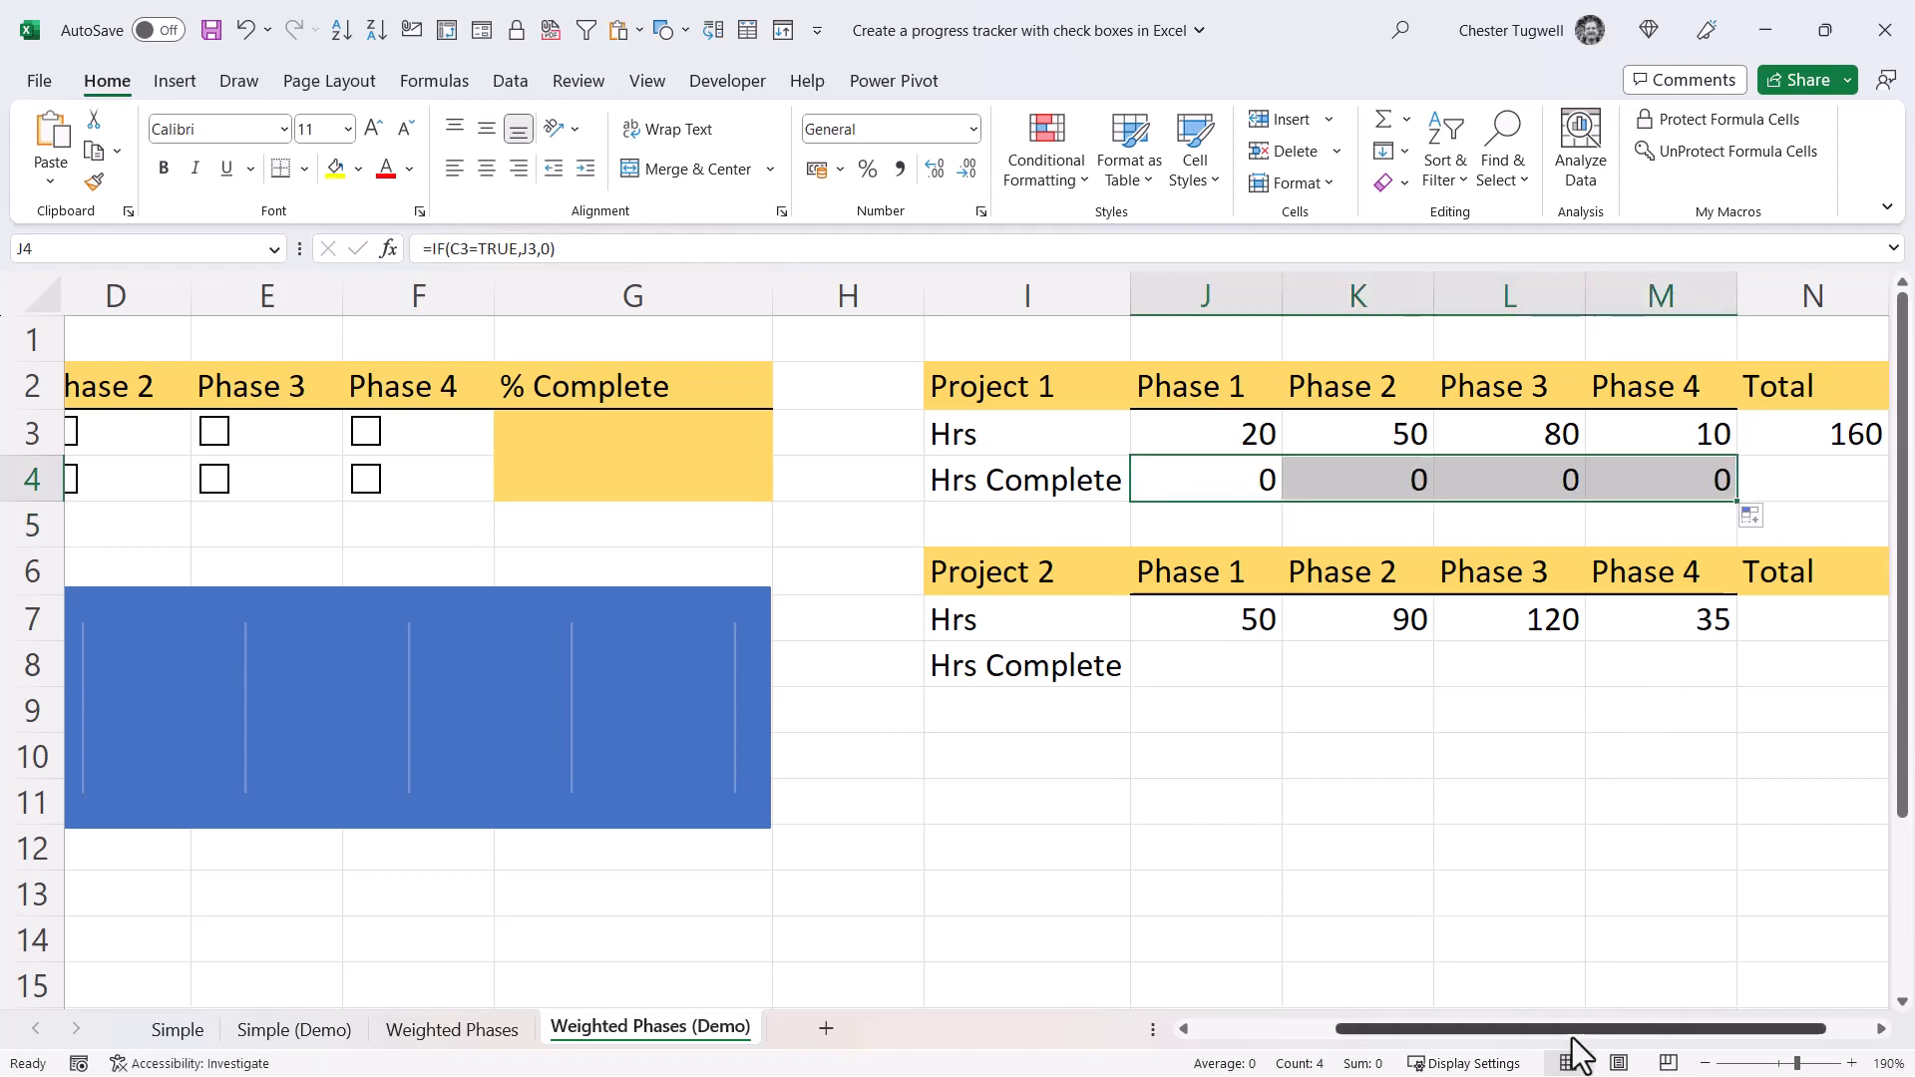
- Mark Phase 1 of Project 1 as complete with its check box in row 3
left_click_drag(1573, 1030, 1379, 1031)
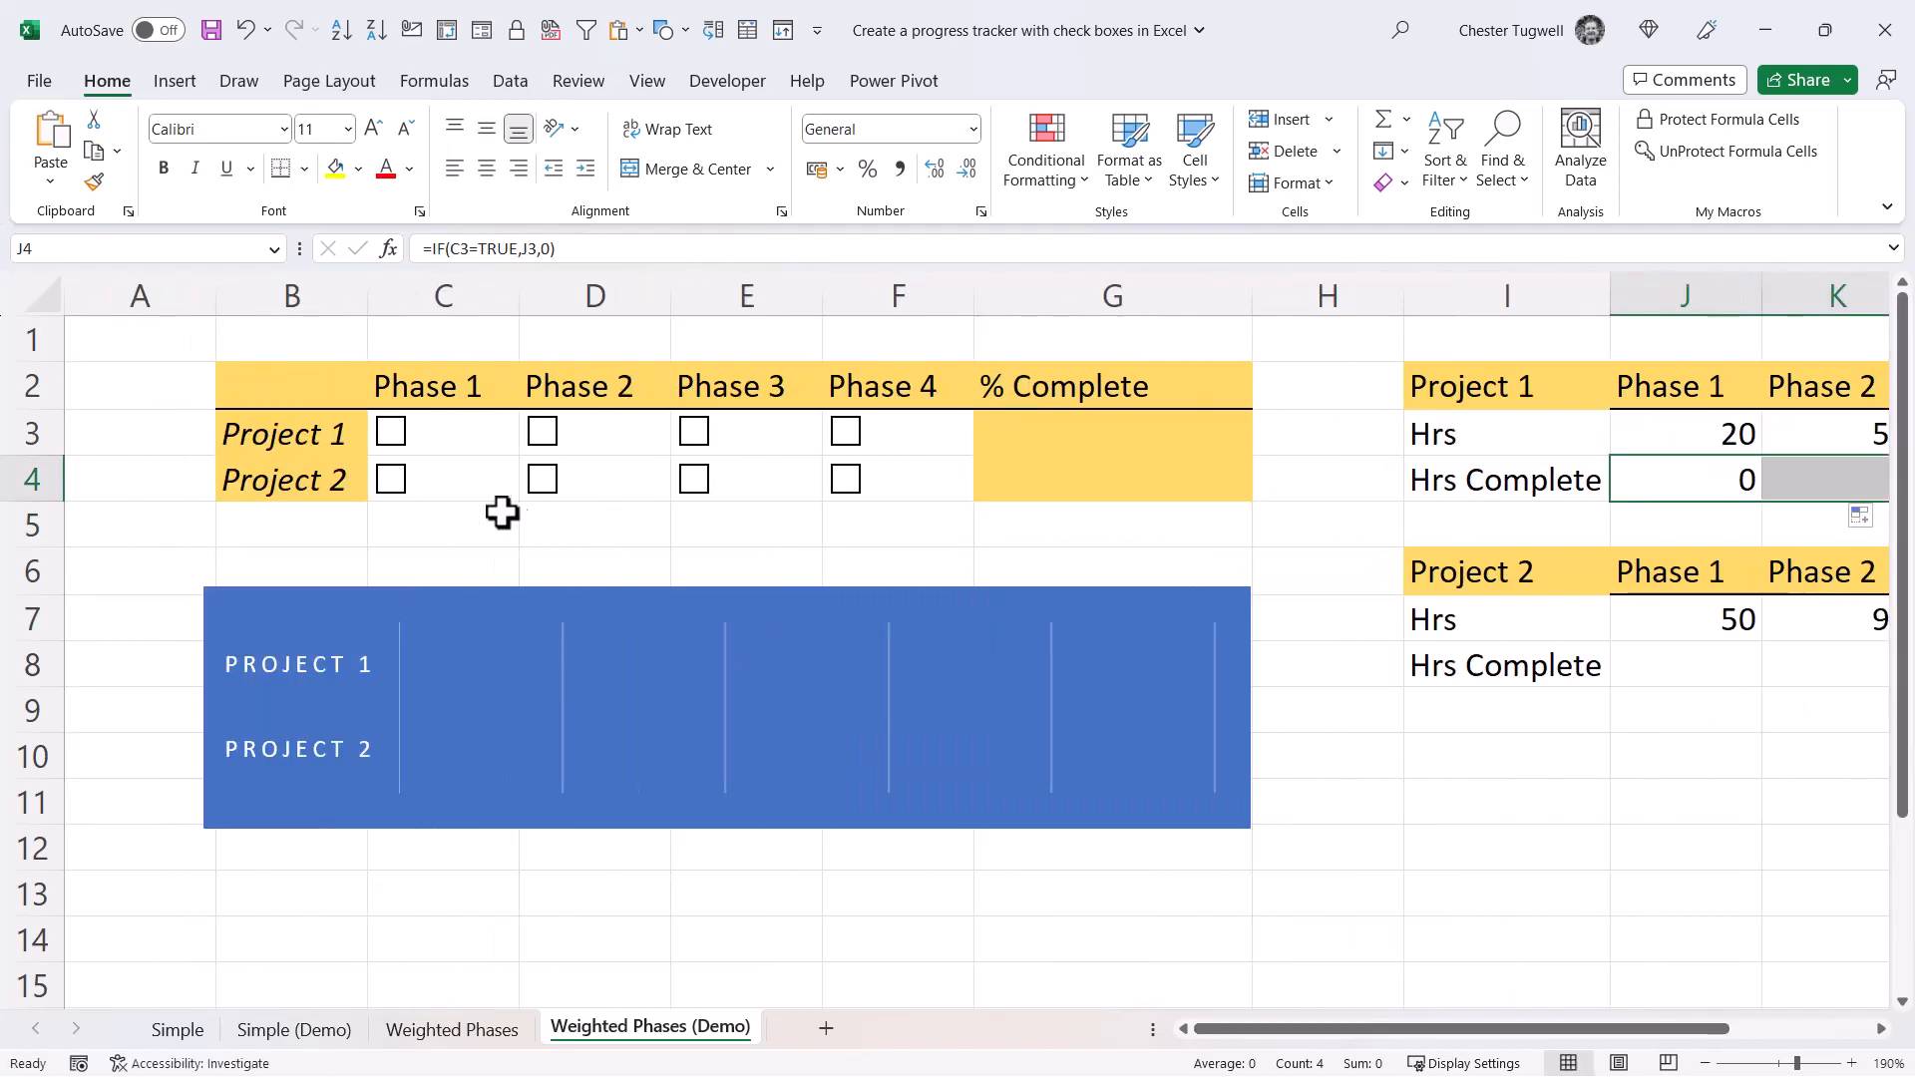
left_click(391, 434)
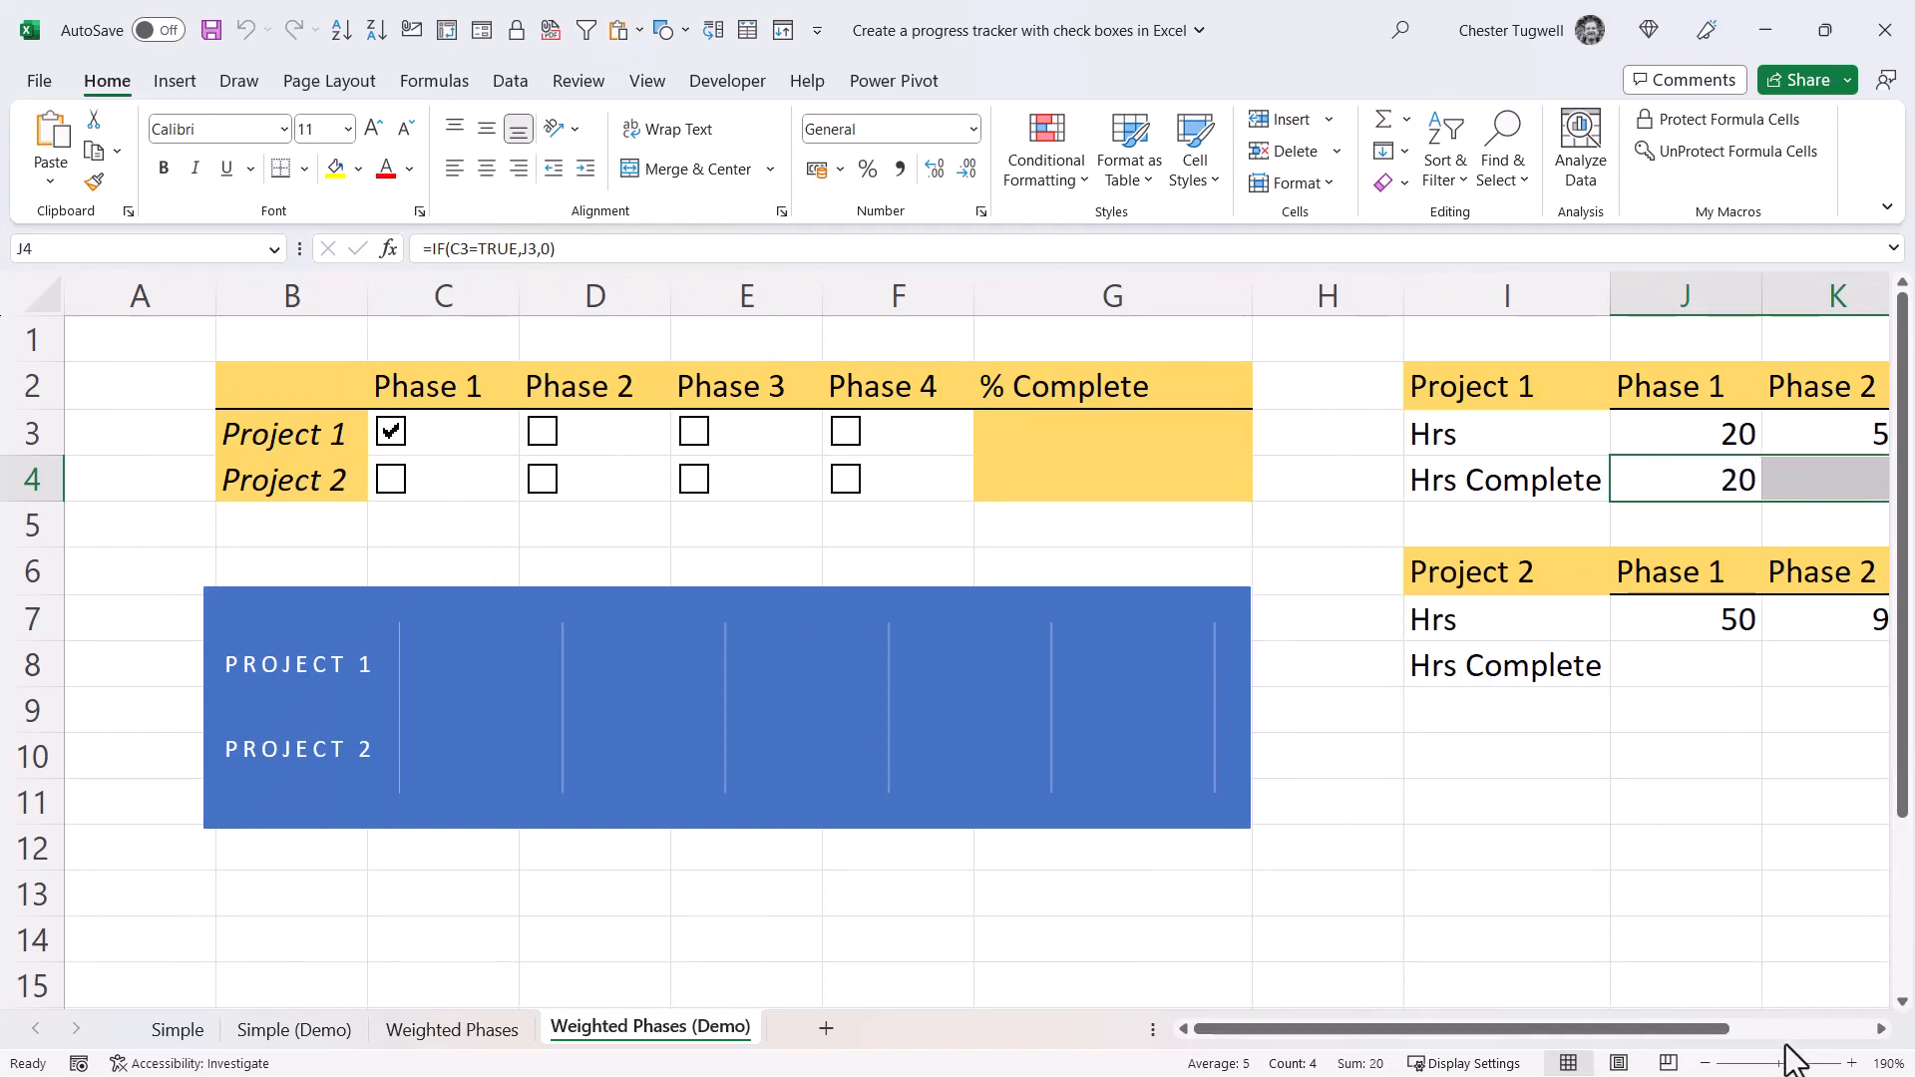
left_click(1704, 1063)
left_click(1704, 1063)
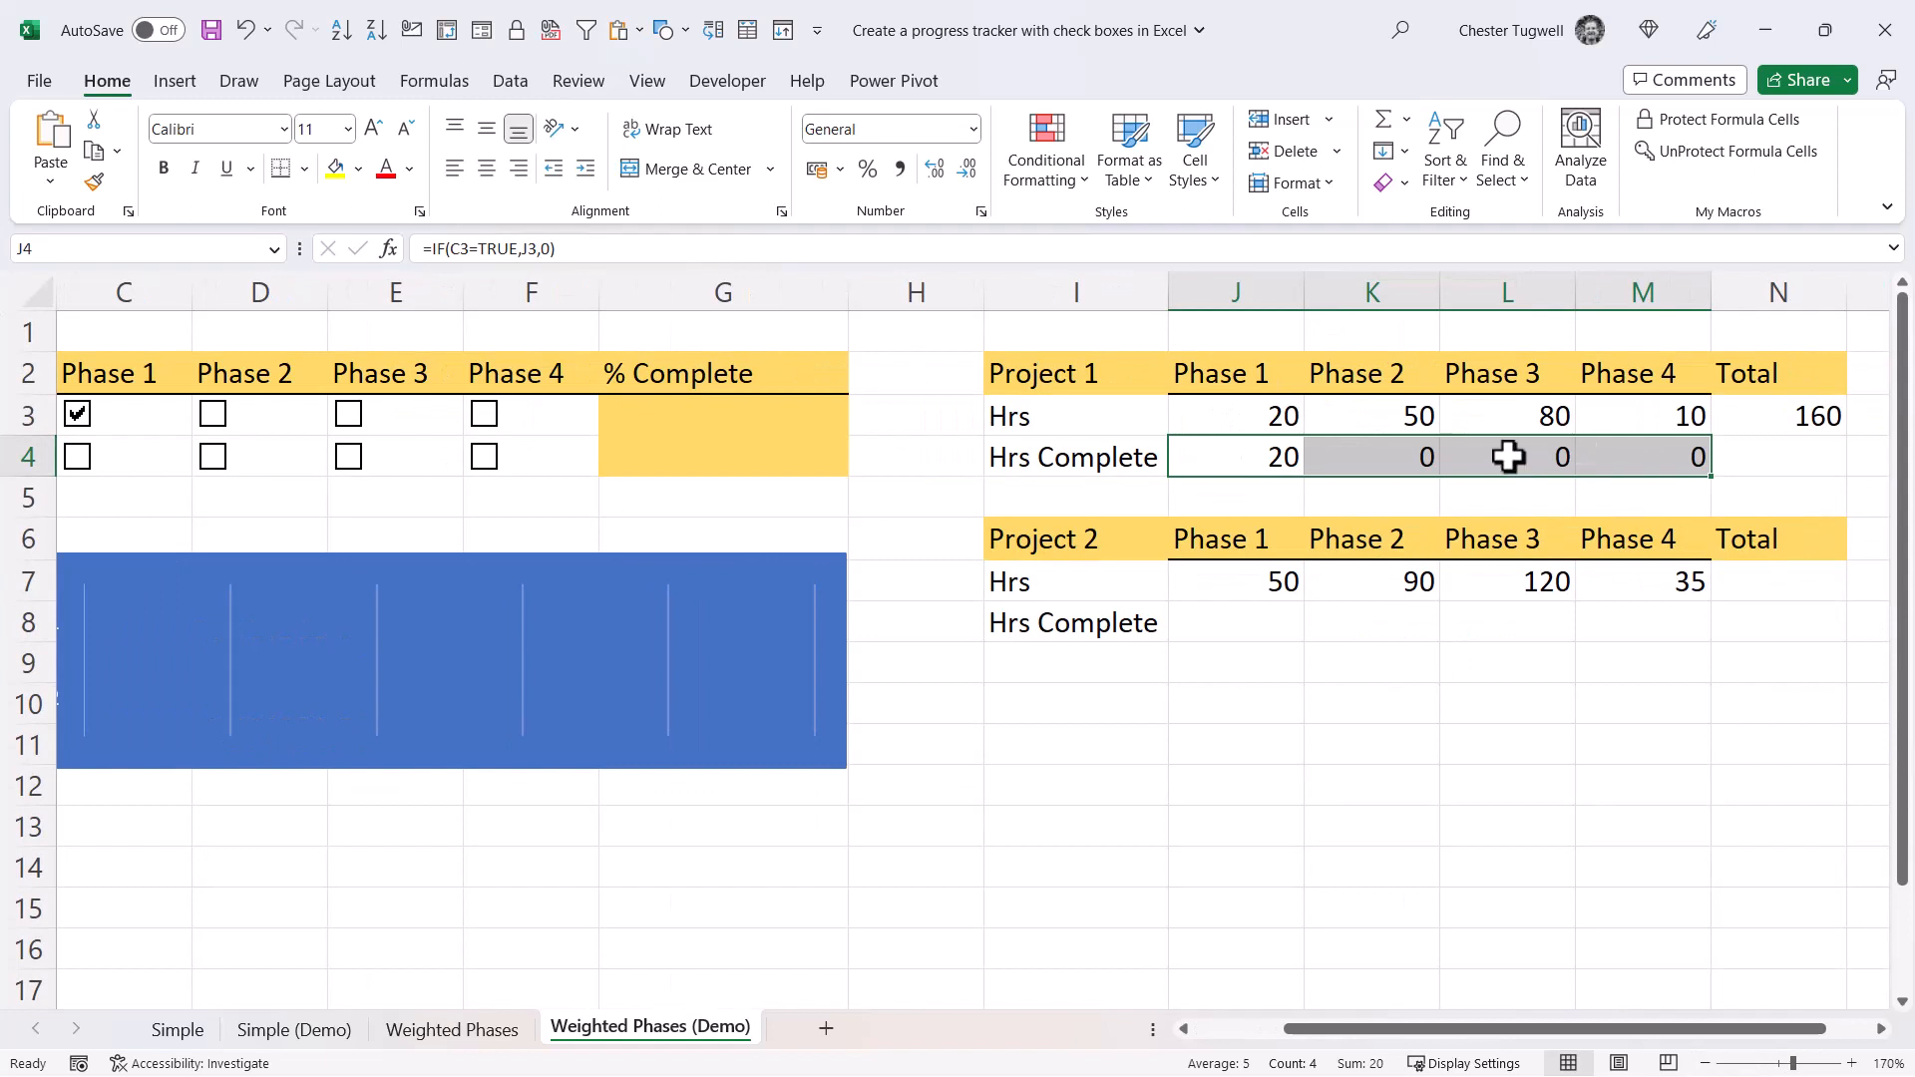
- Test the Hrs Complete formulas by ticking and clearing Project 1's check boxes for Phases 2 to 4
left_click(350, 415)
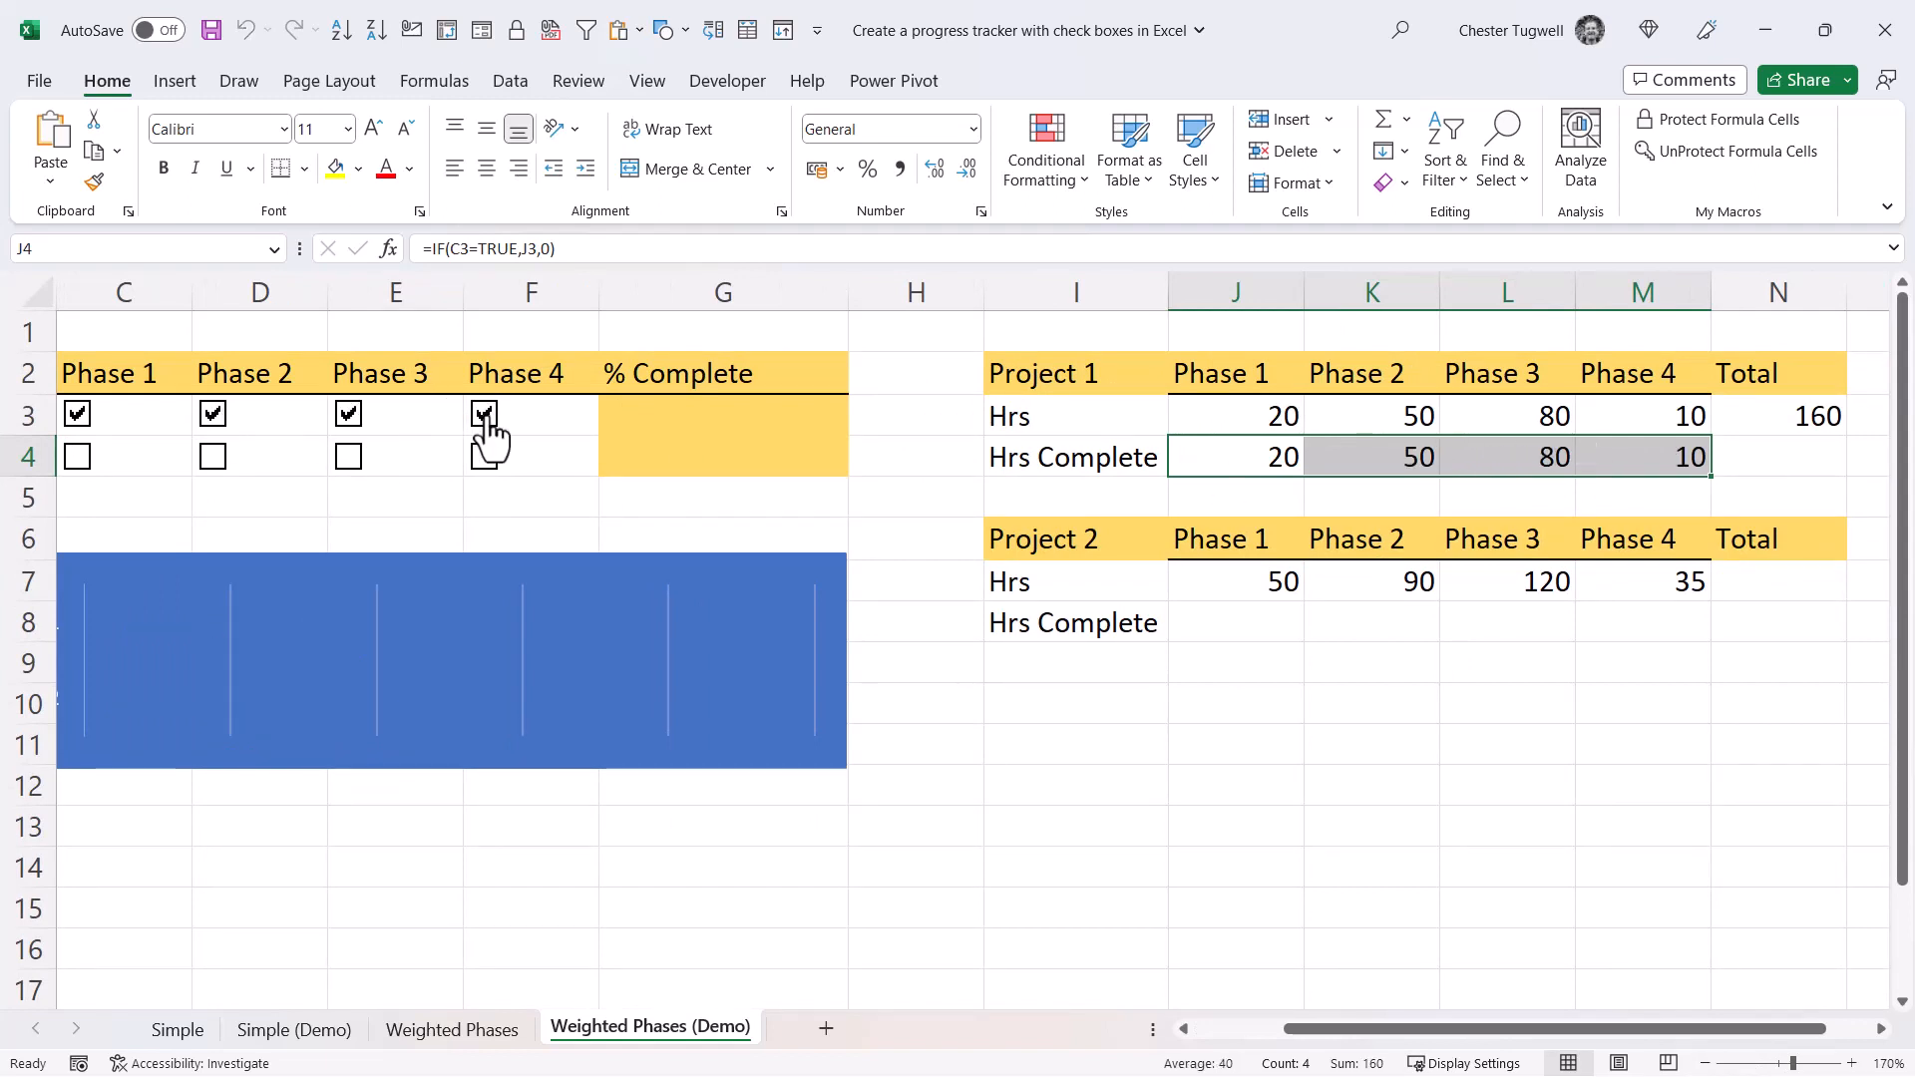
left_click(486, 414)
left_click(349, 414)
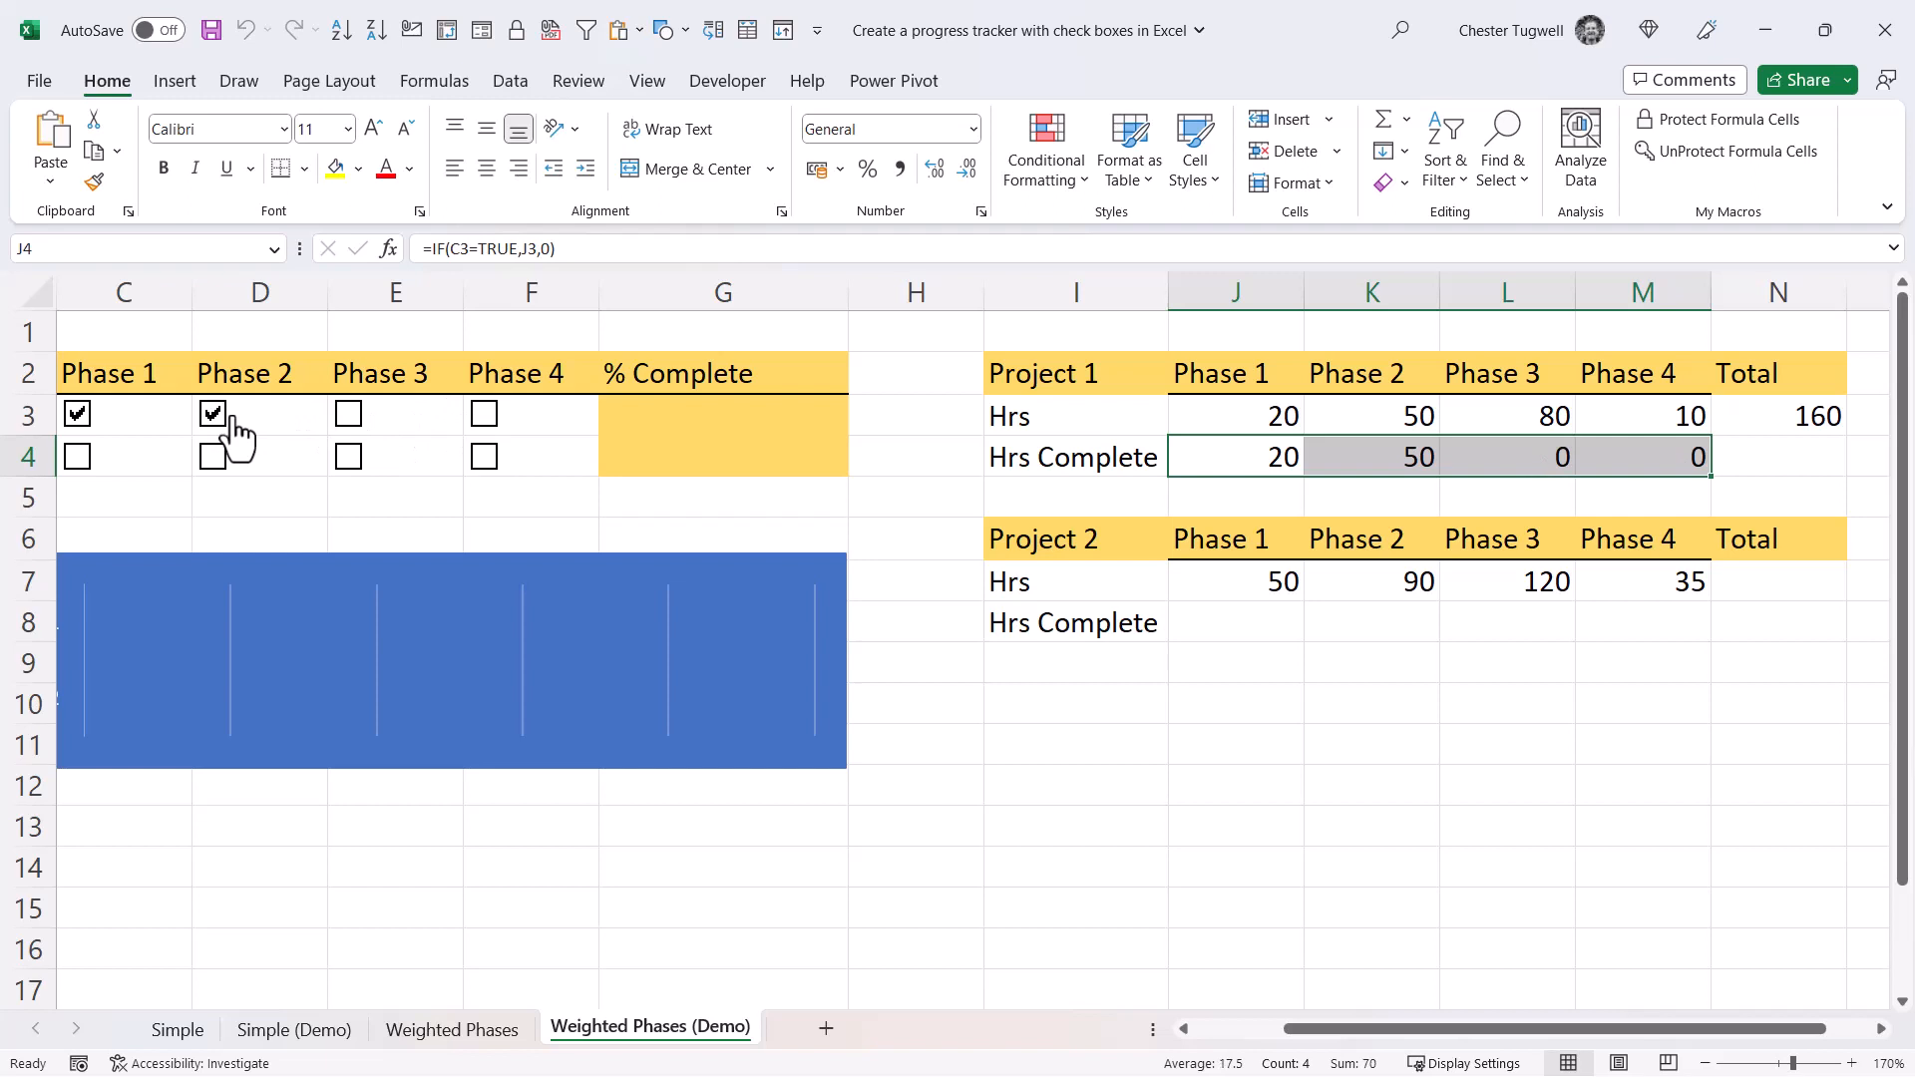
- Enter =IF(C4=TRUE,J7,0) in J8 to calculate Project 2's completed hours for Phase 1
left_click(1272, 623)
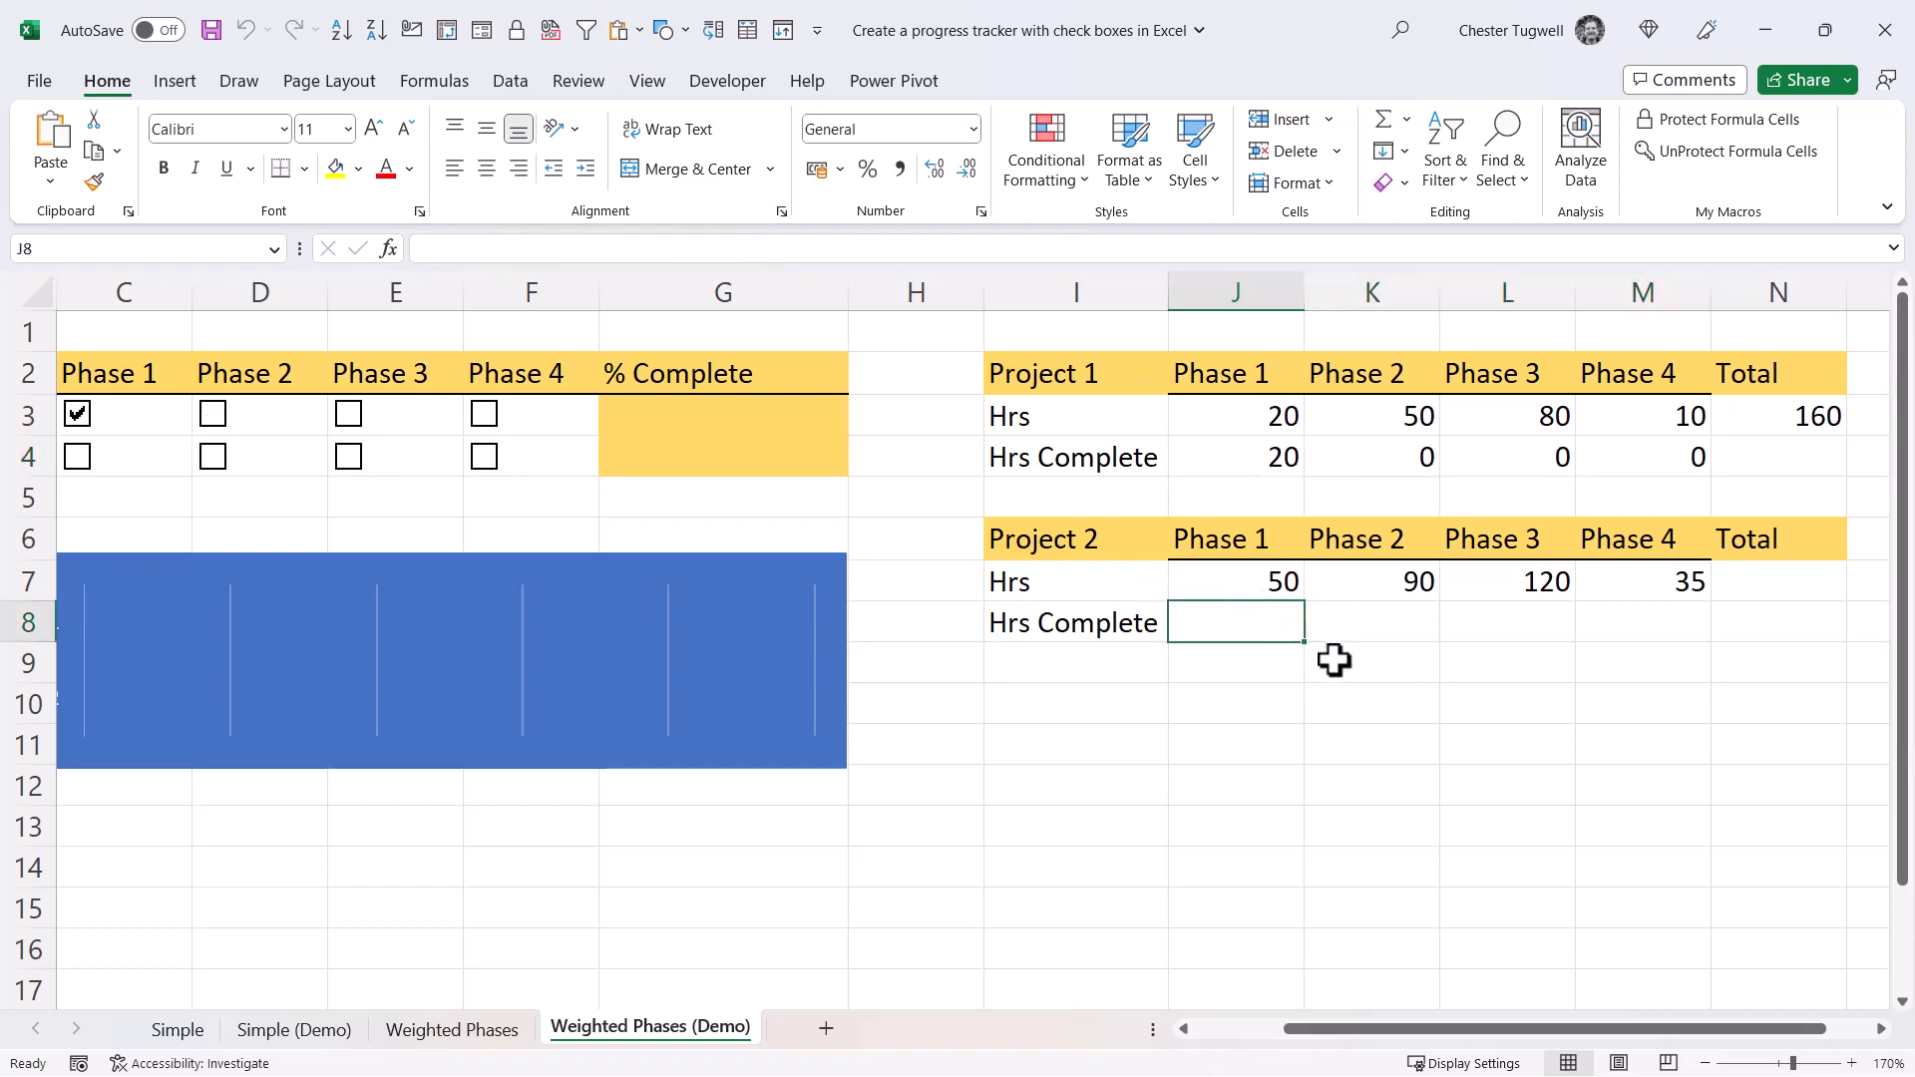
type("=if(")
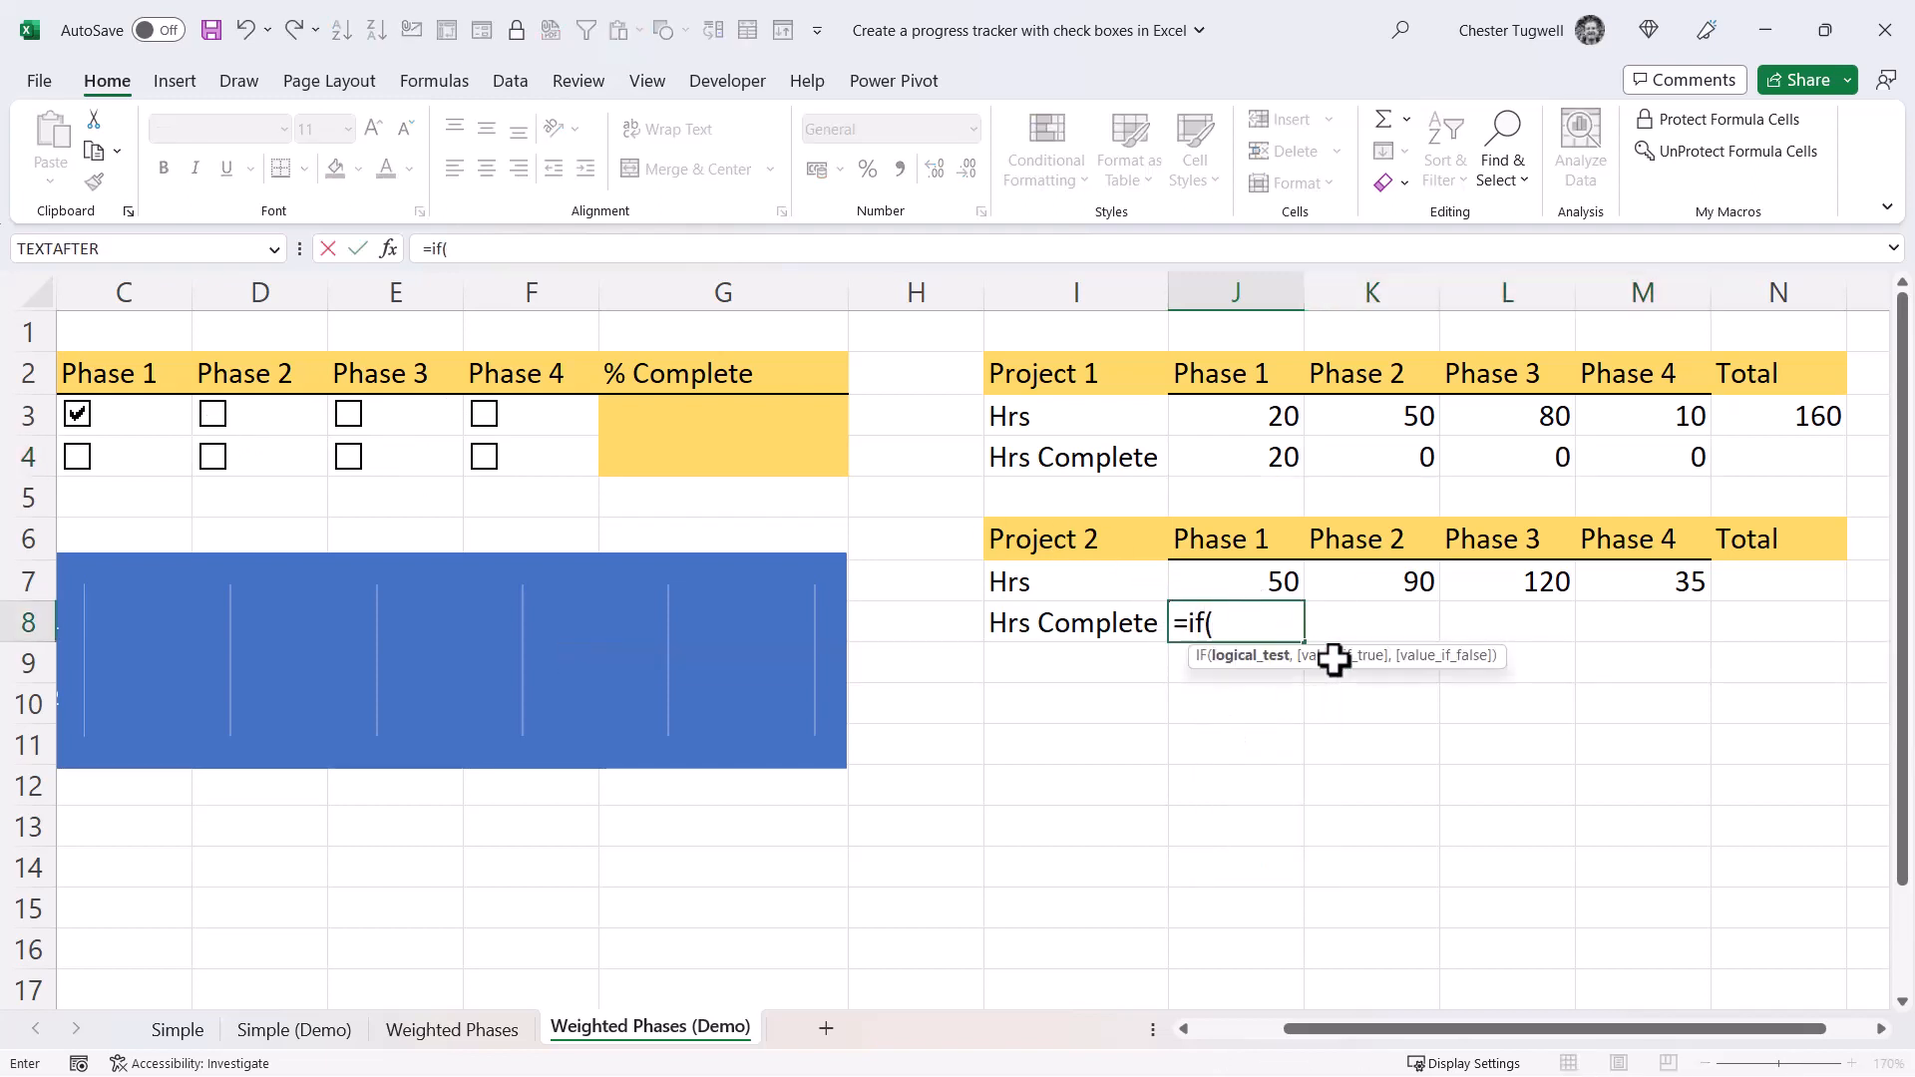
left_click_drag(1500, 1031, 1299, 1043)
left_click(444, 457)
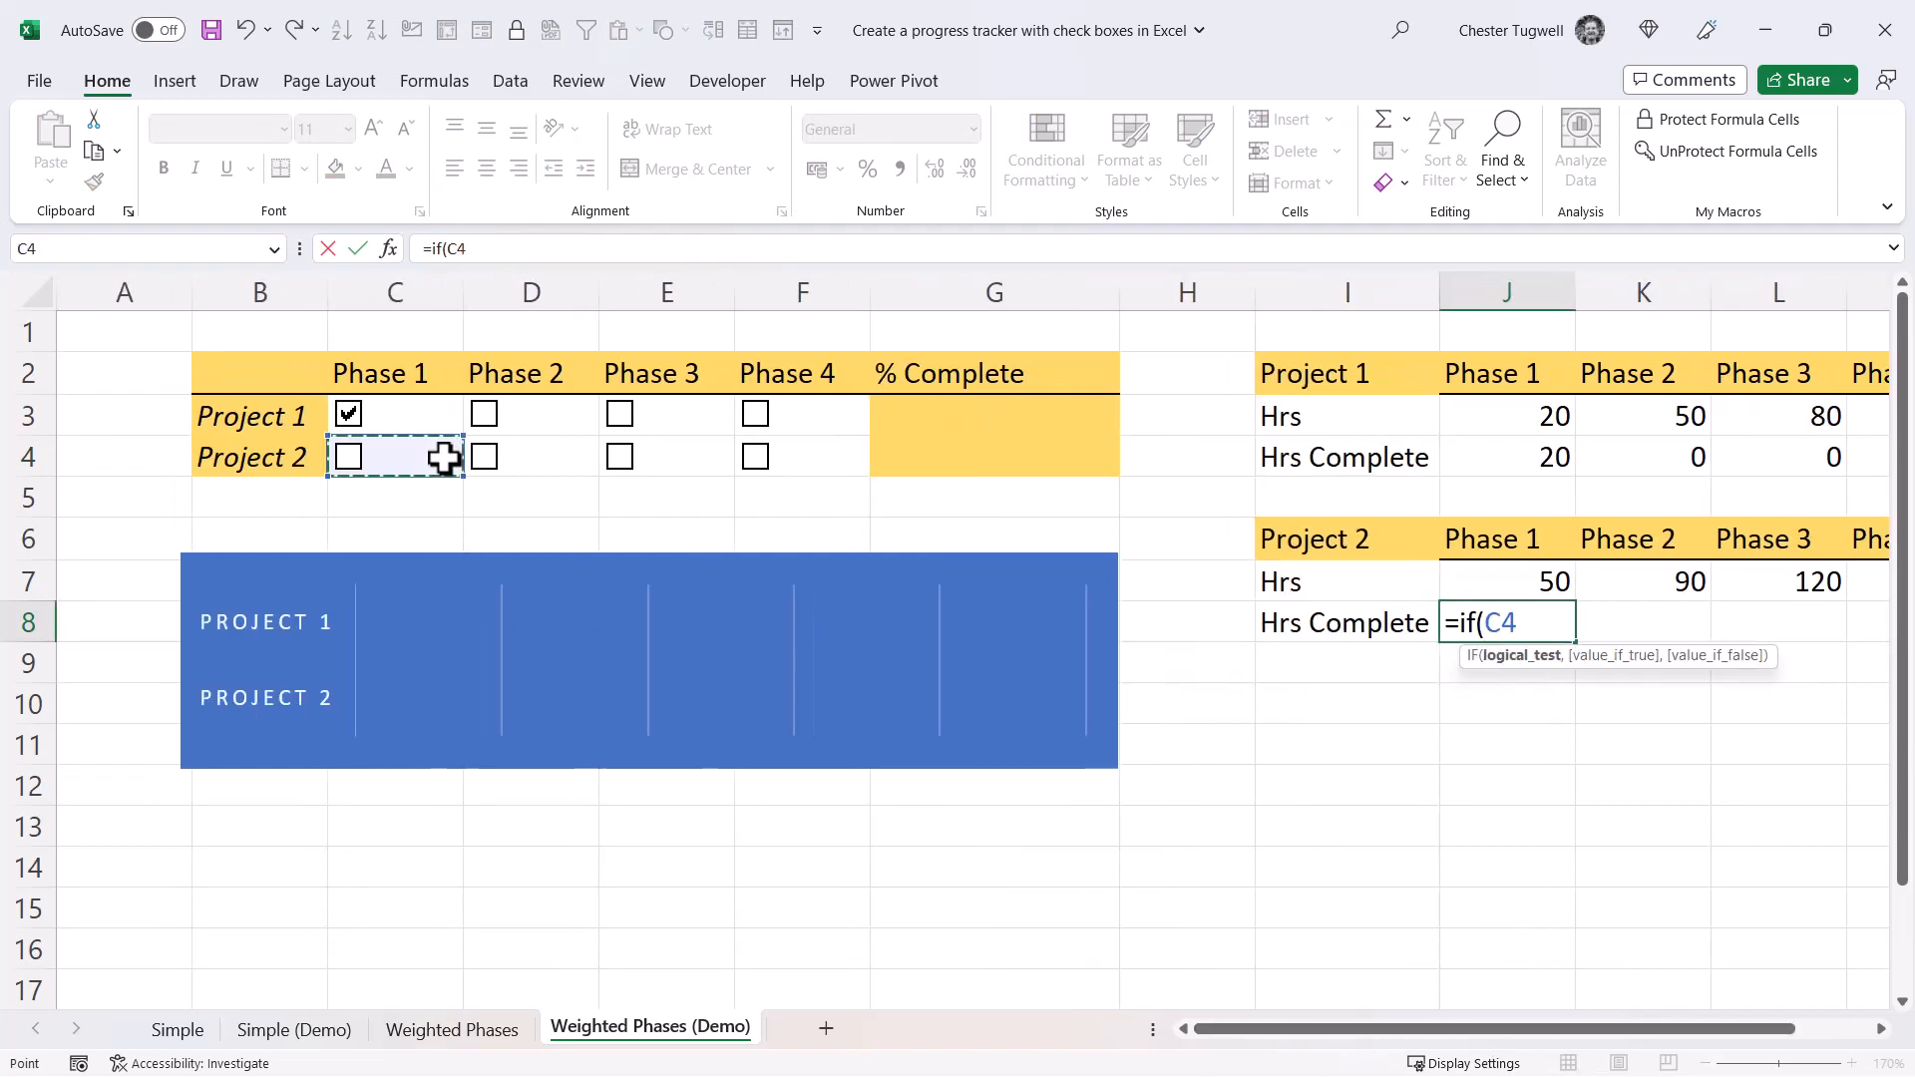
type("=")
type("T")
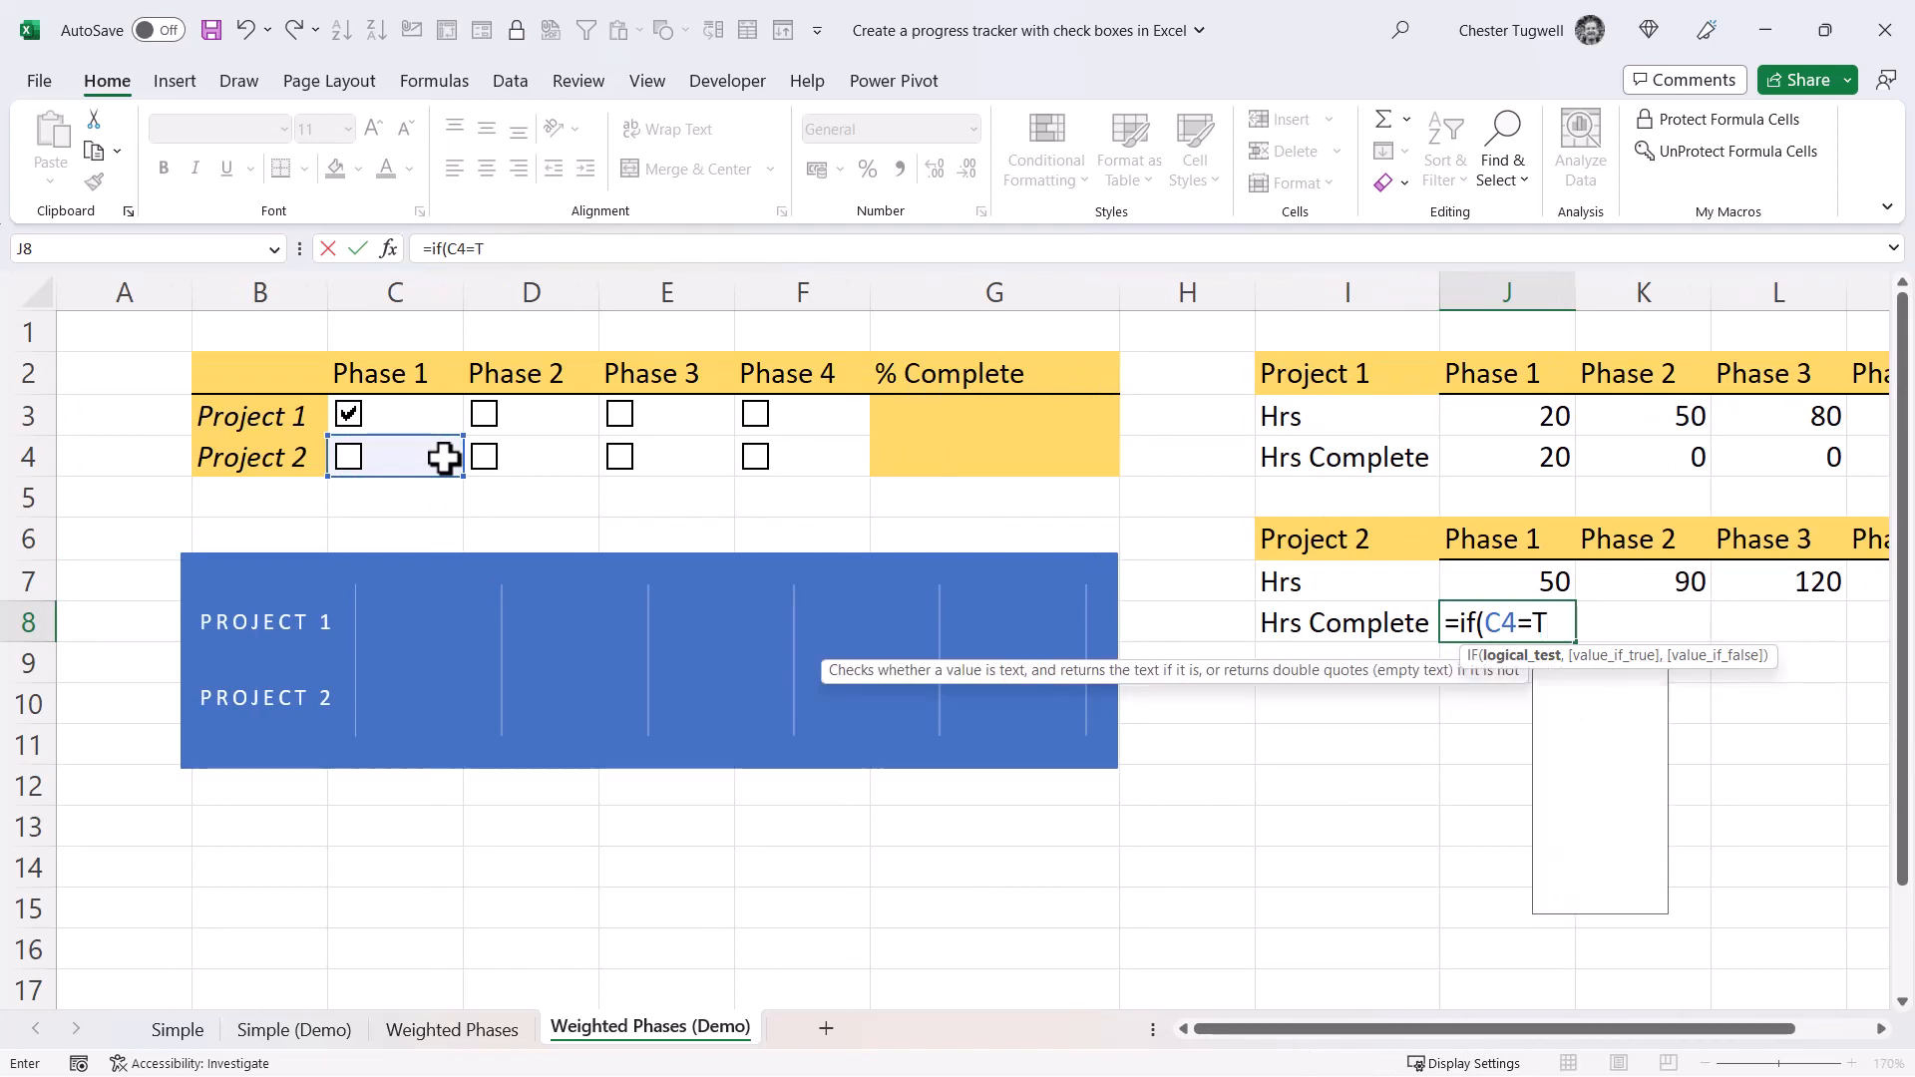
type("RUE,")
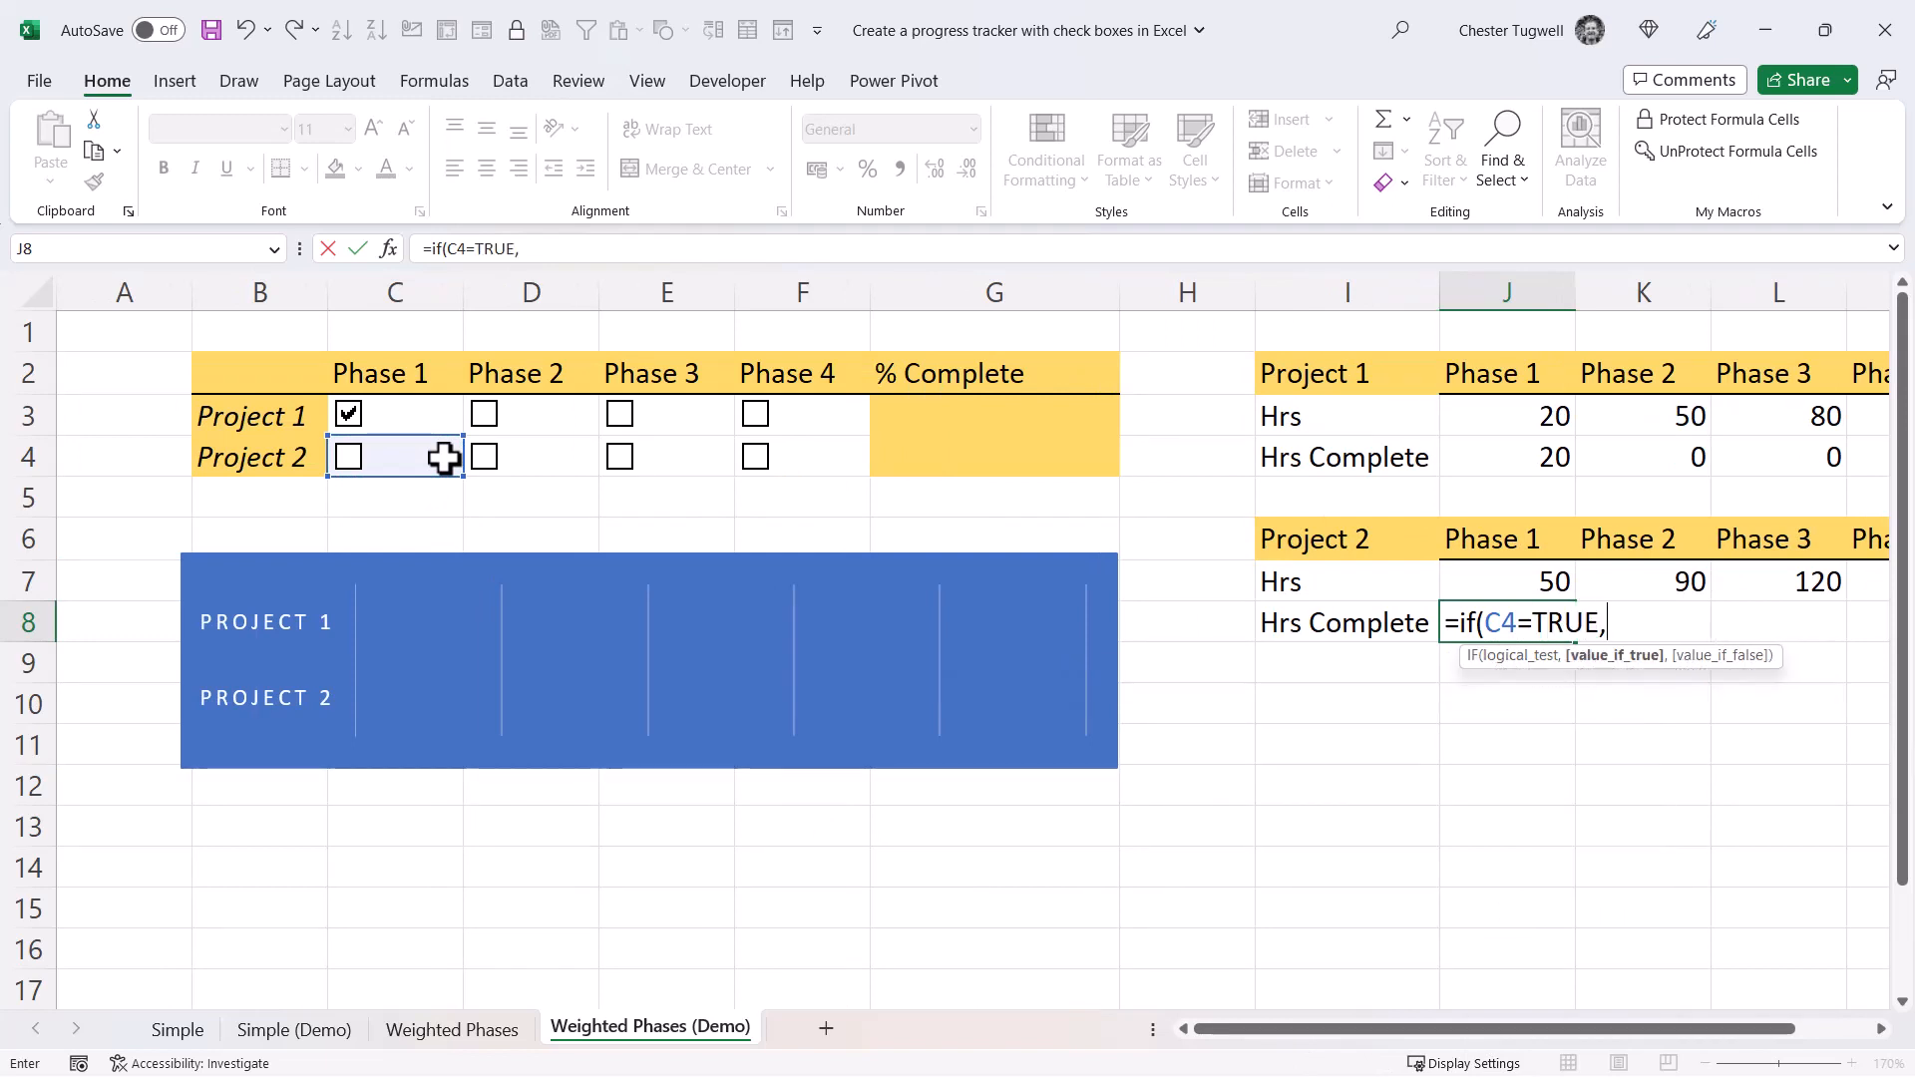
left_click(1522, 577)
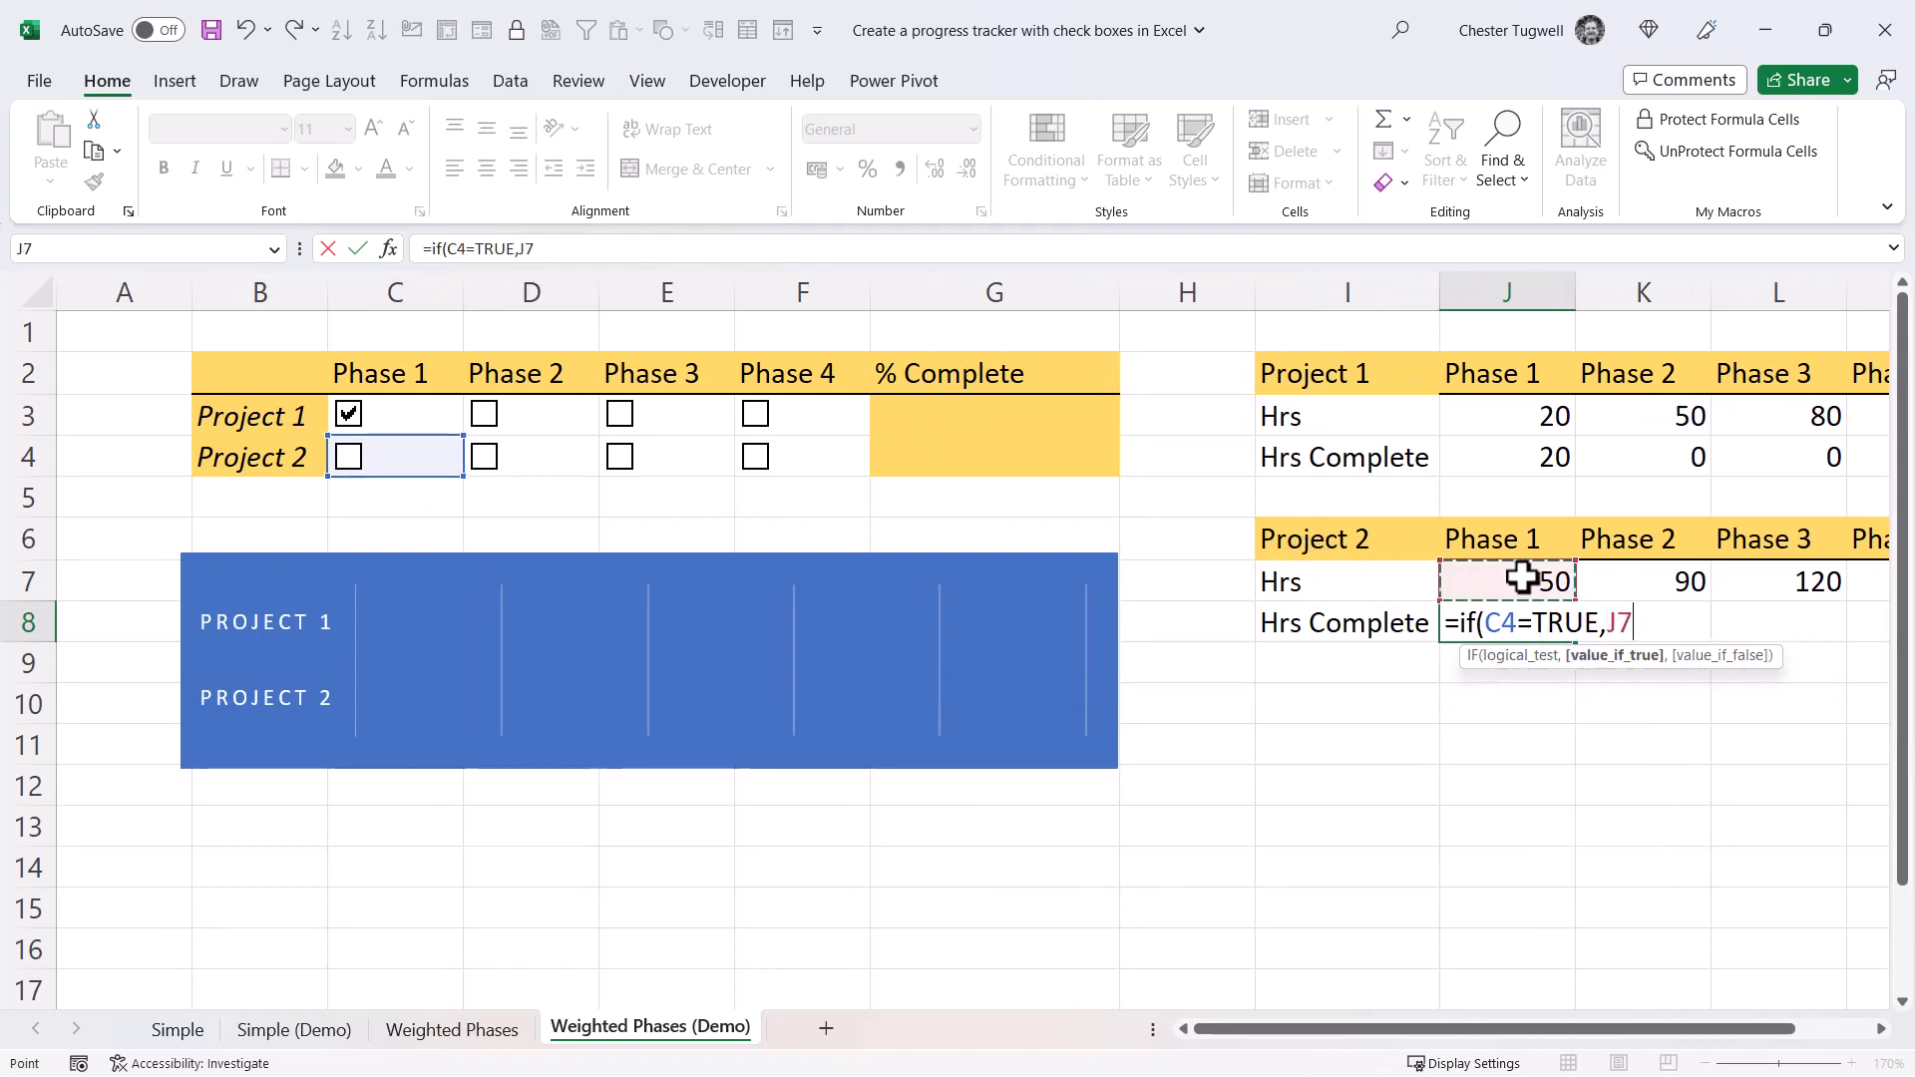
type(",0")
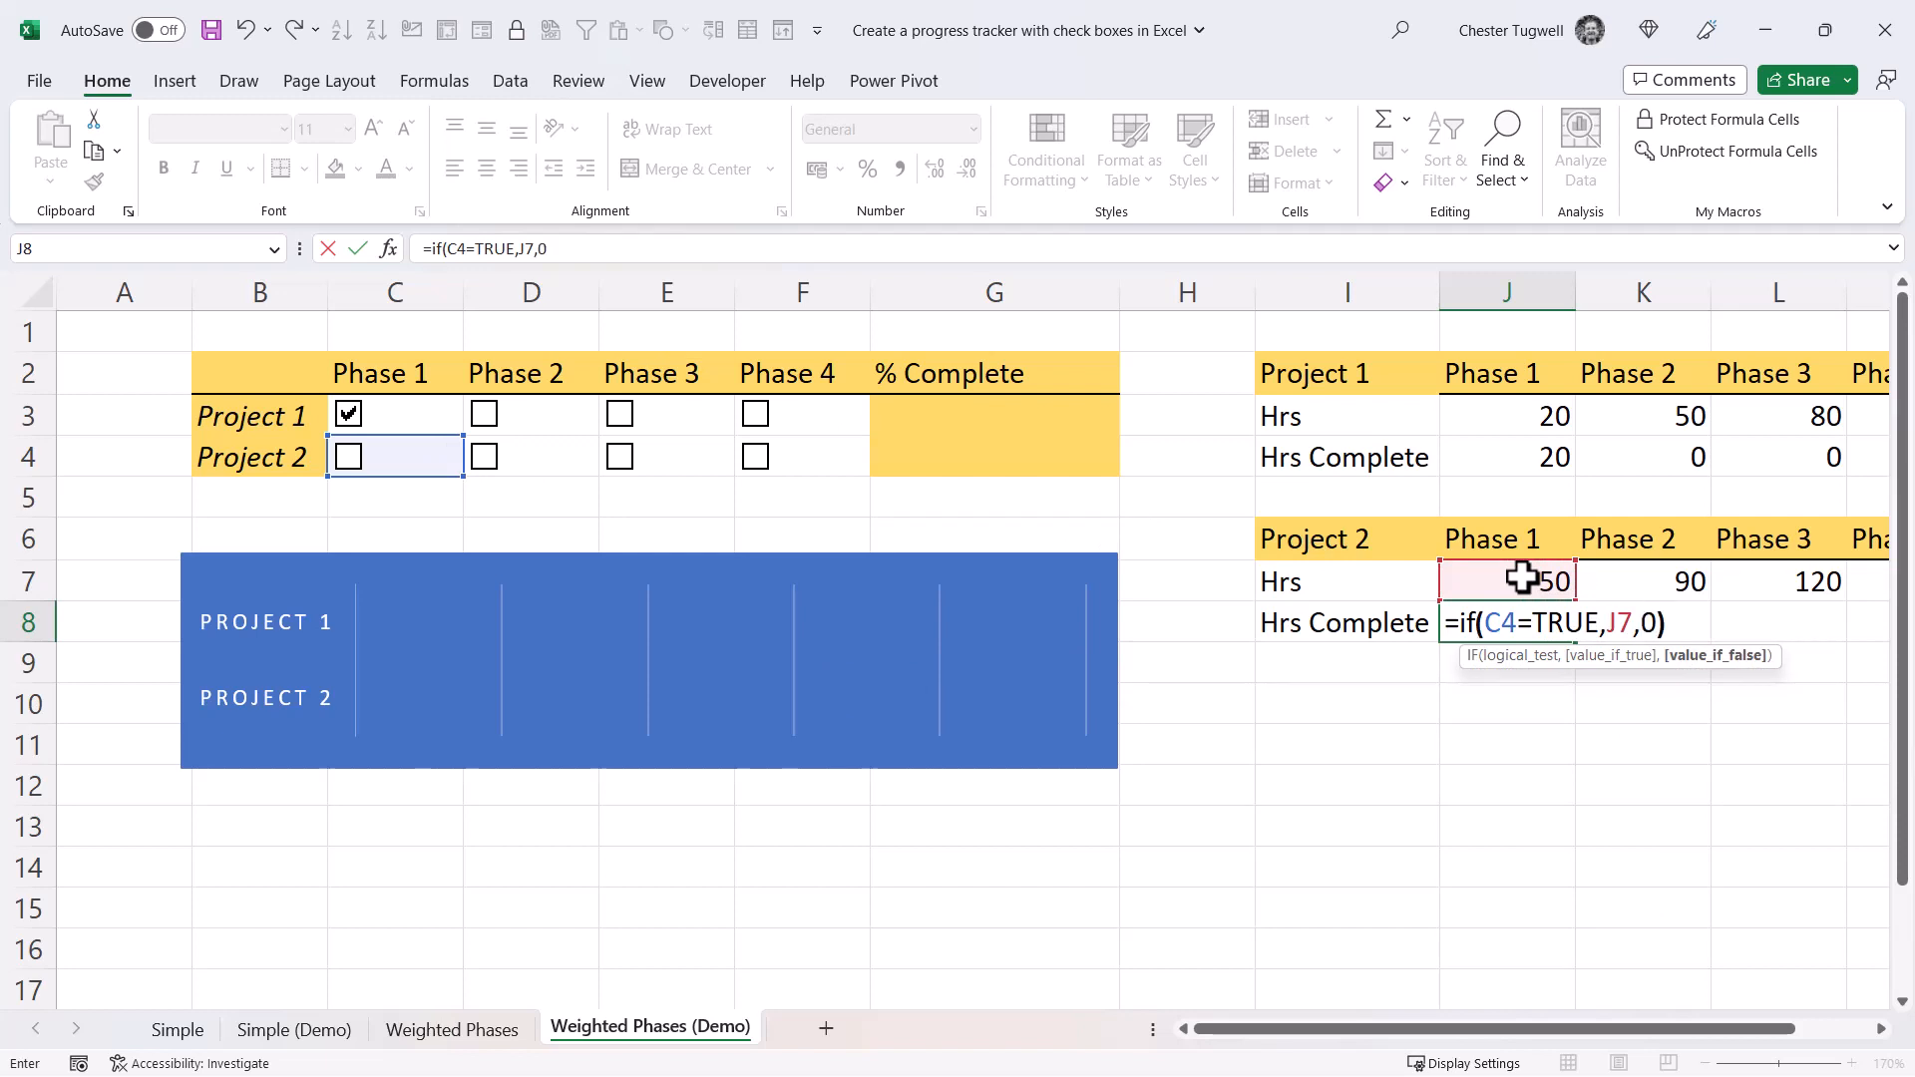
type(")")
key("Return")
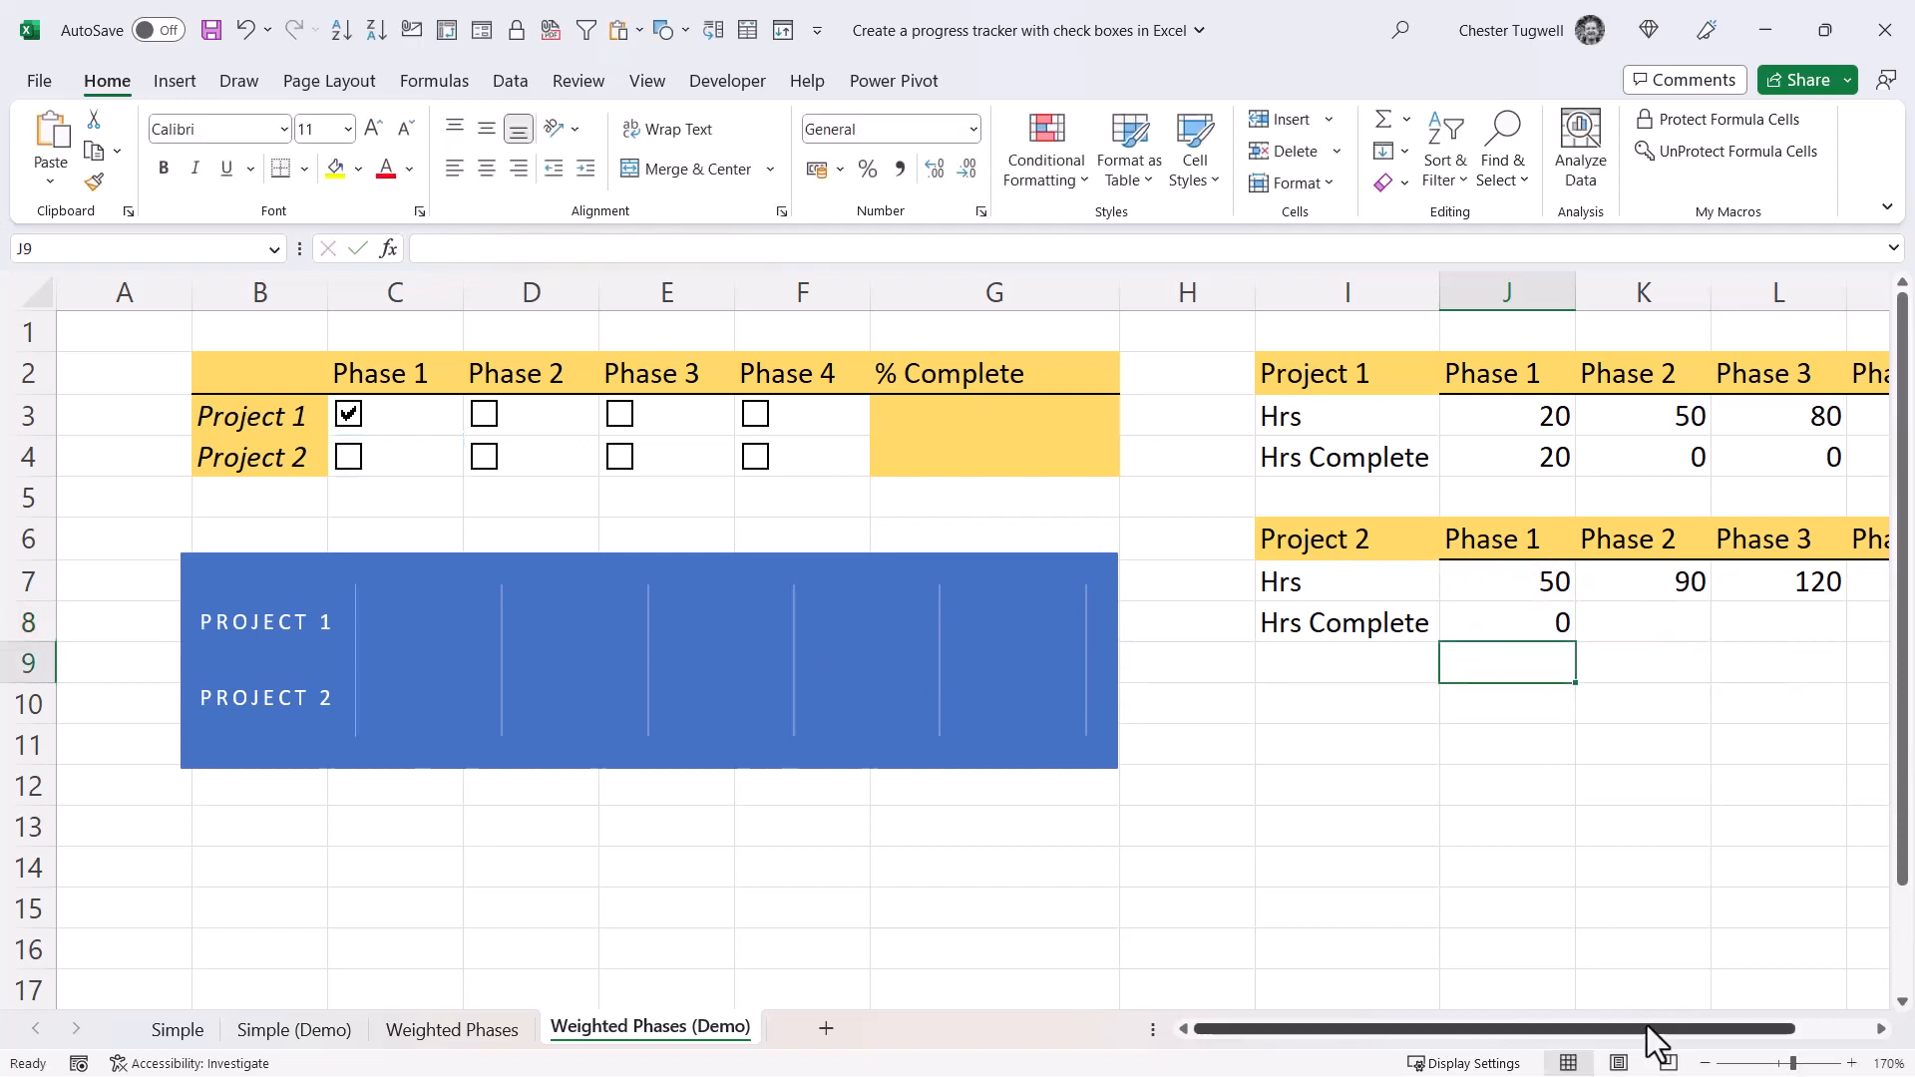
- Copy Project 2's Phase 1 Hrs Complete formula from J8 across to M8
left_click_drag(1648, 1028, 1827, 1028)
left_click(1264, 626)
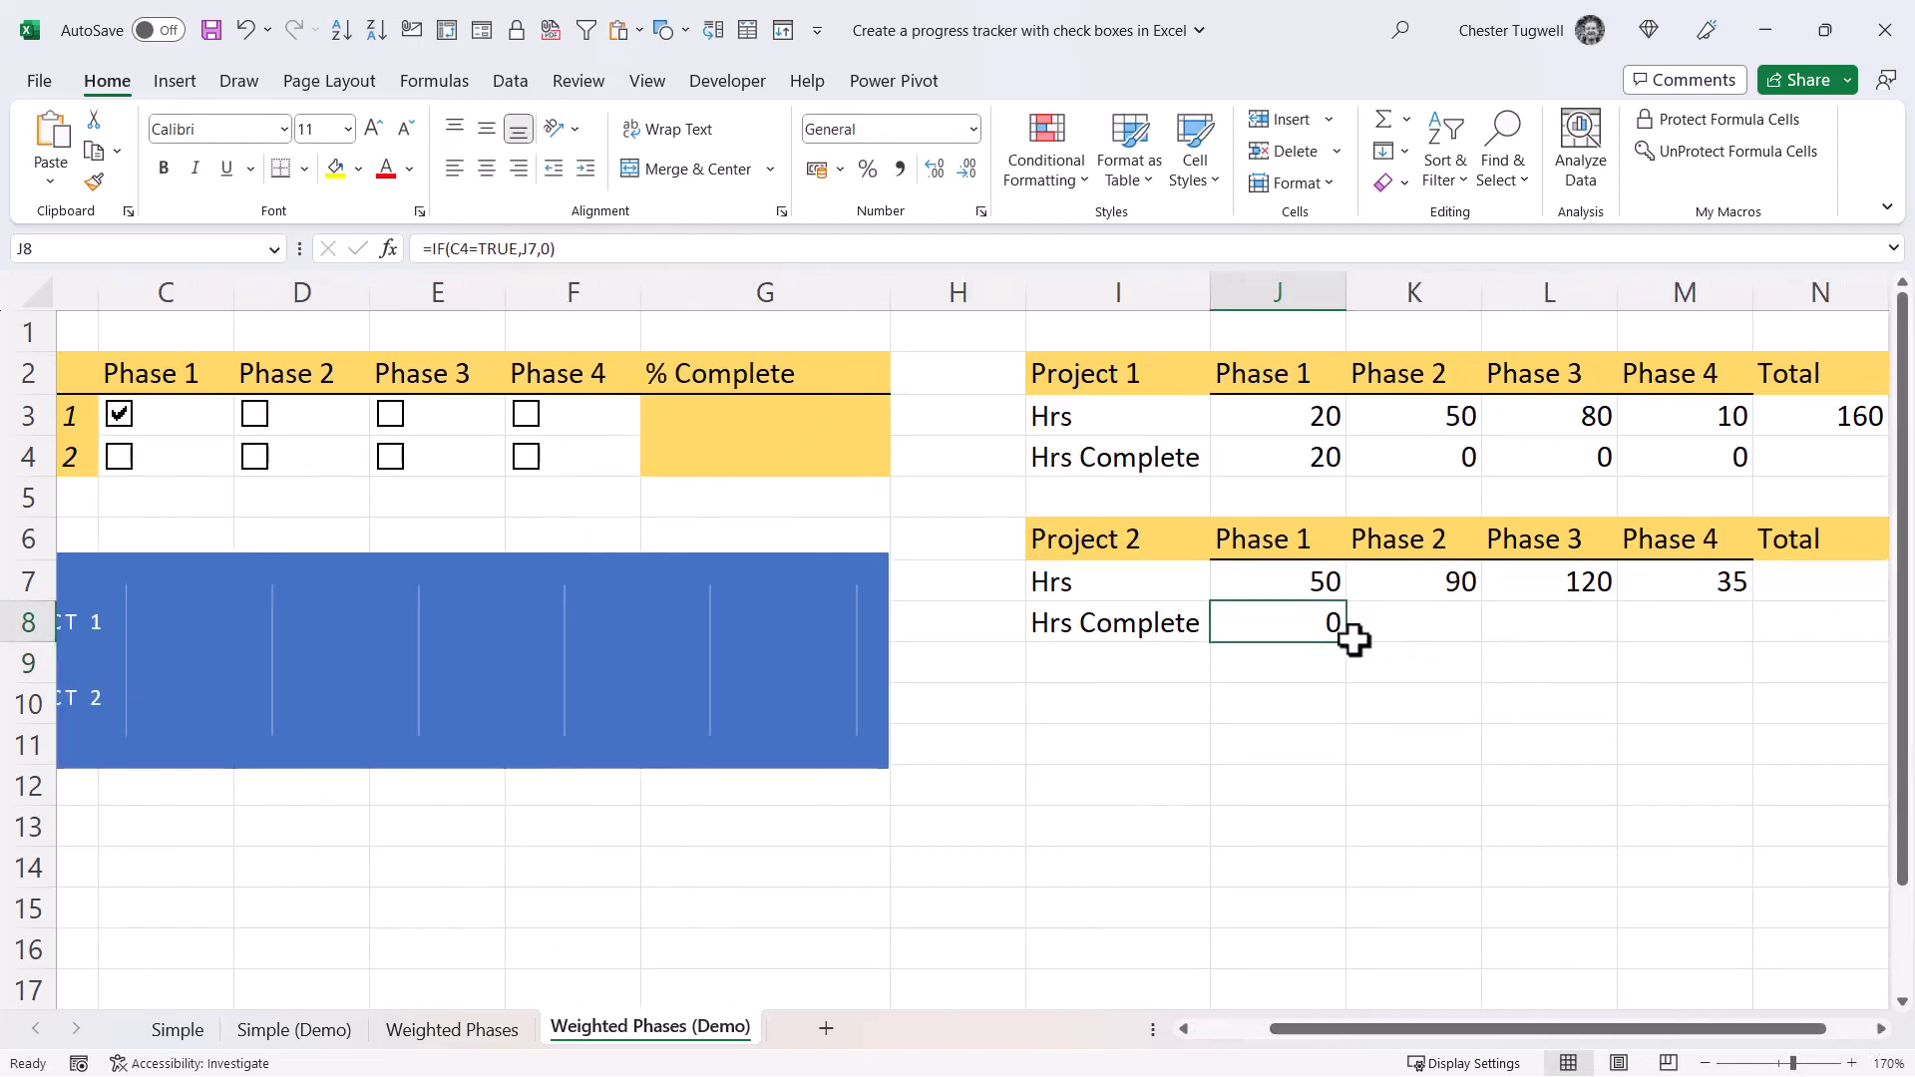
left_click_drag(1347, 643, 1736, 623)
- Total Project 2's phase hours in N7 with an AutoSum of J7:M7
left_click(1785, 578)
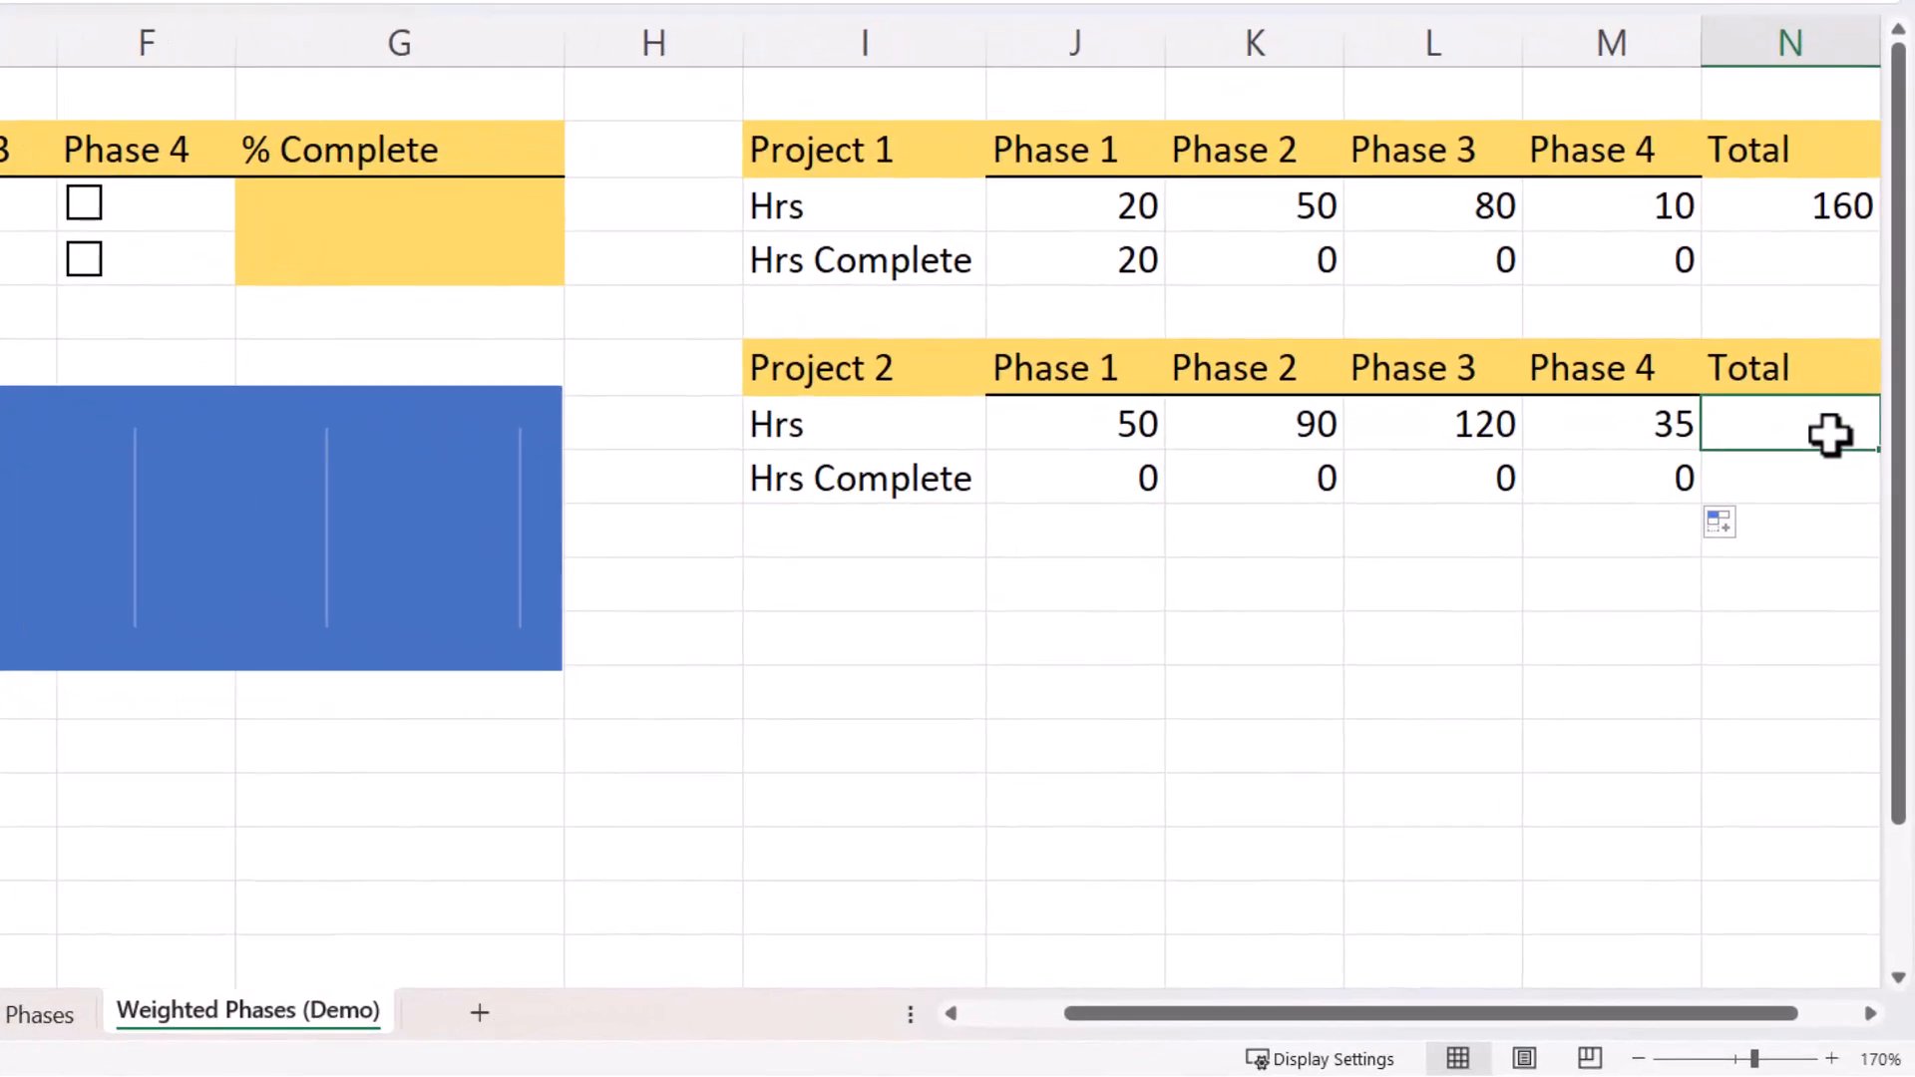
key("alt+equal")
key("Return")
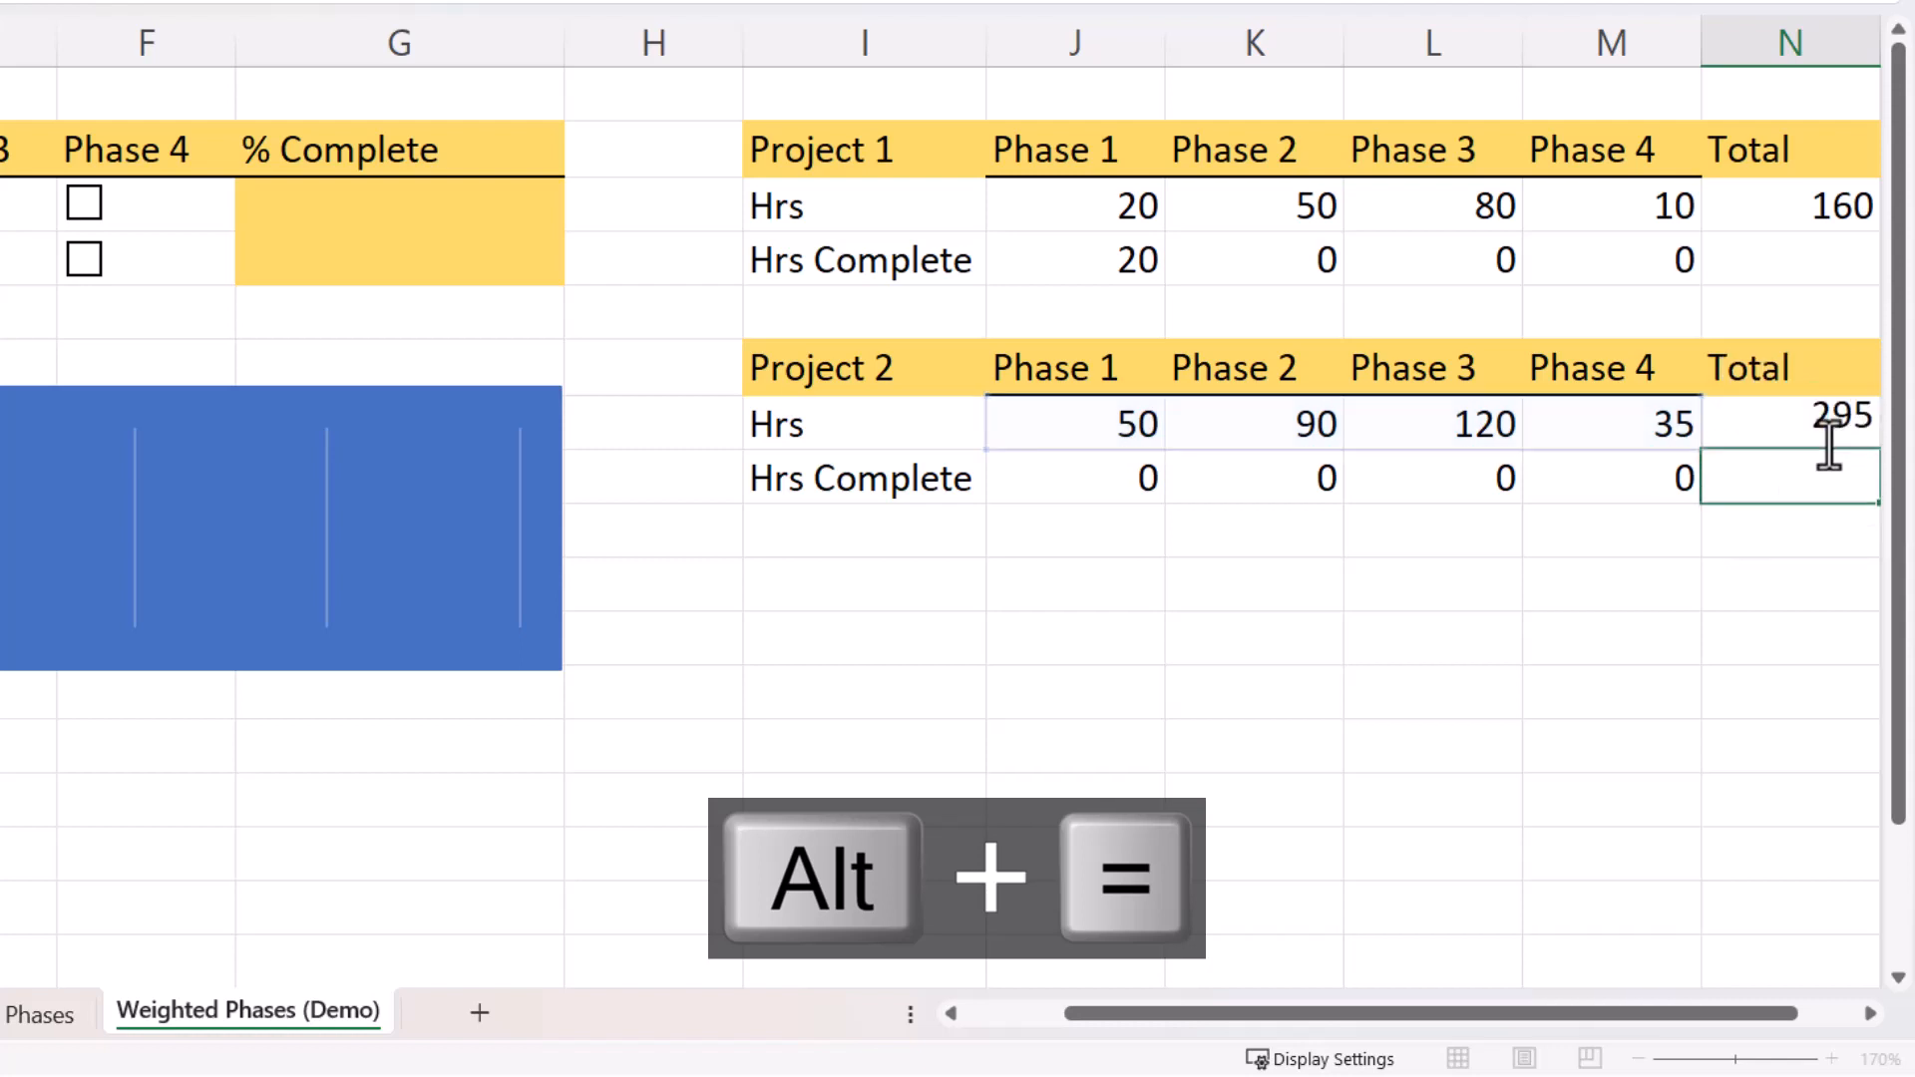
- Enter =SUM(J4:M4)/N3 in N4 to calculate Project 1's completed share of total hours
left_click_drag(1774, 1016, 1786, 1016)
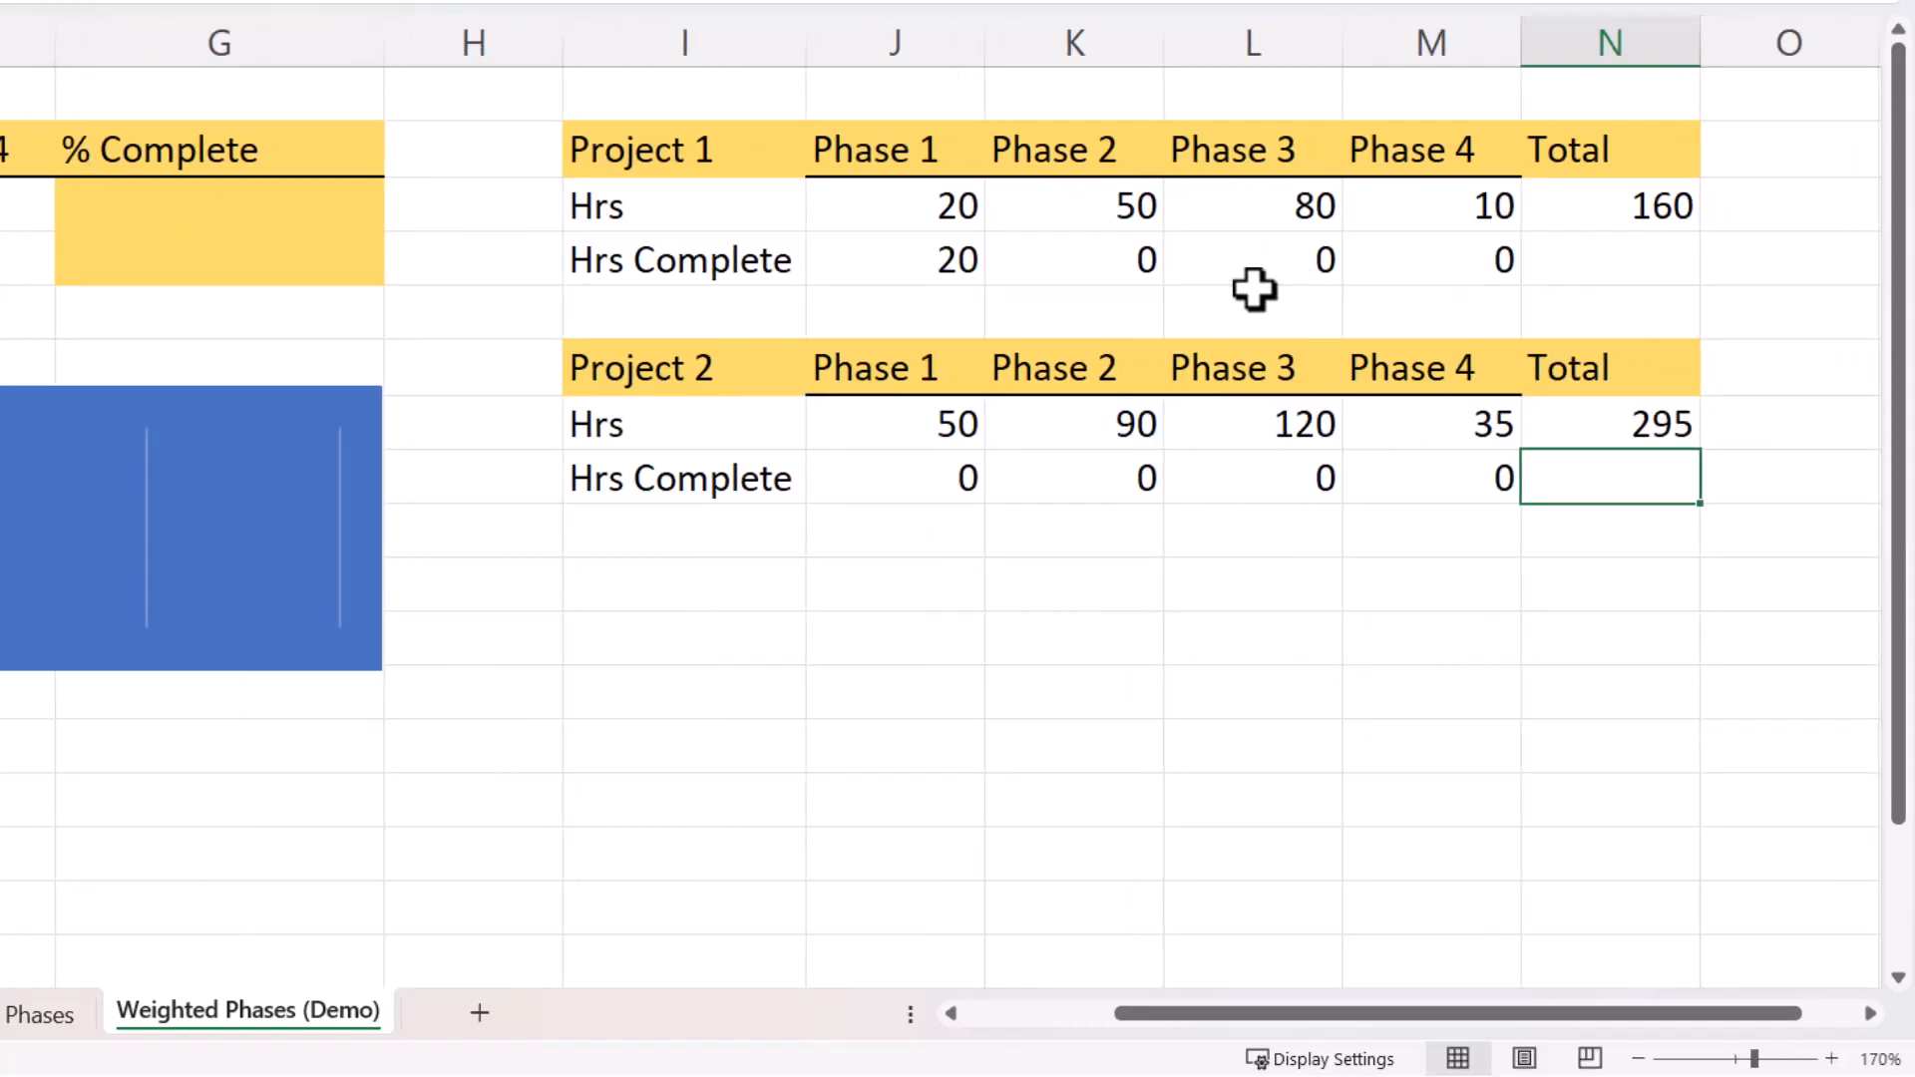
left_click(1641, 257)
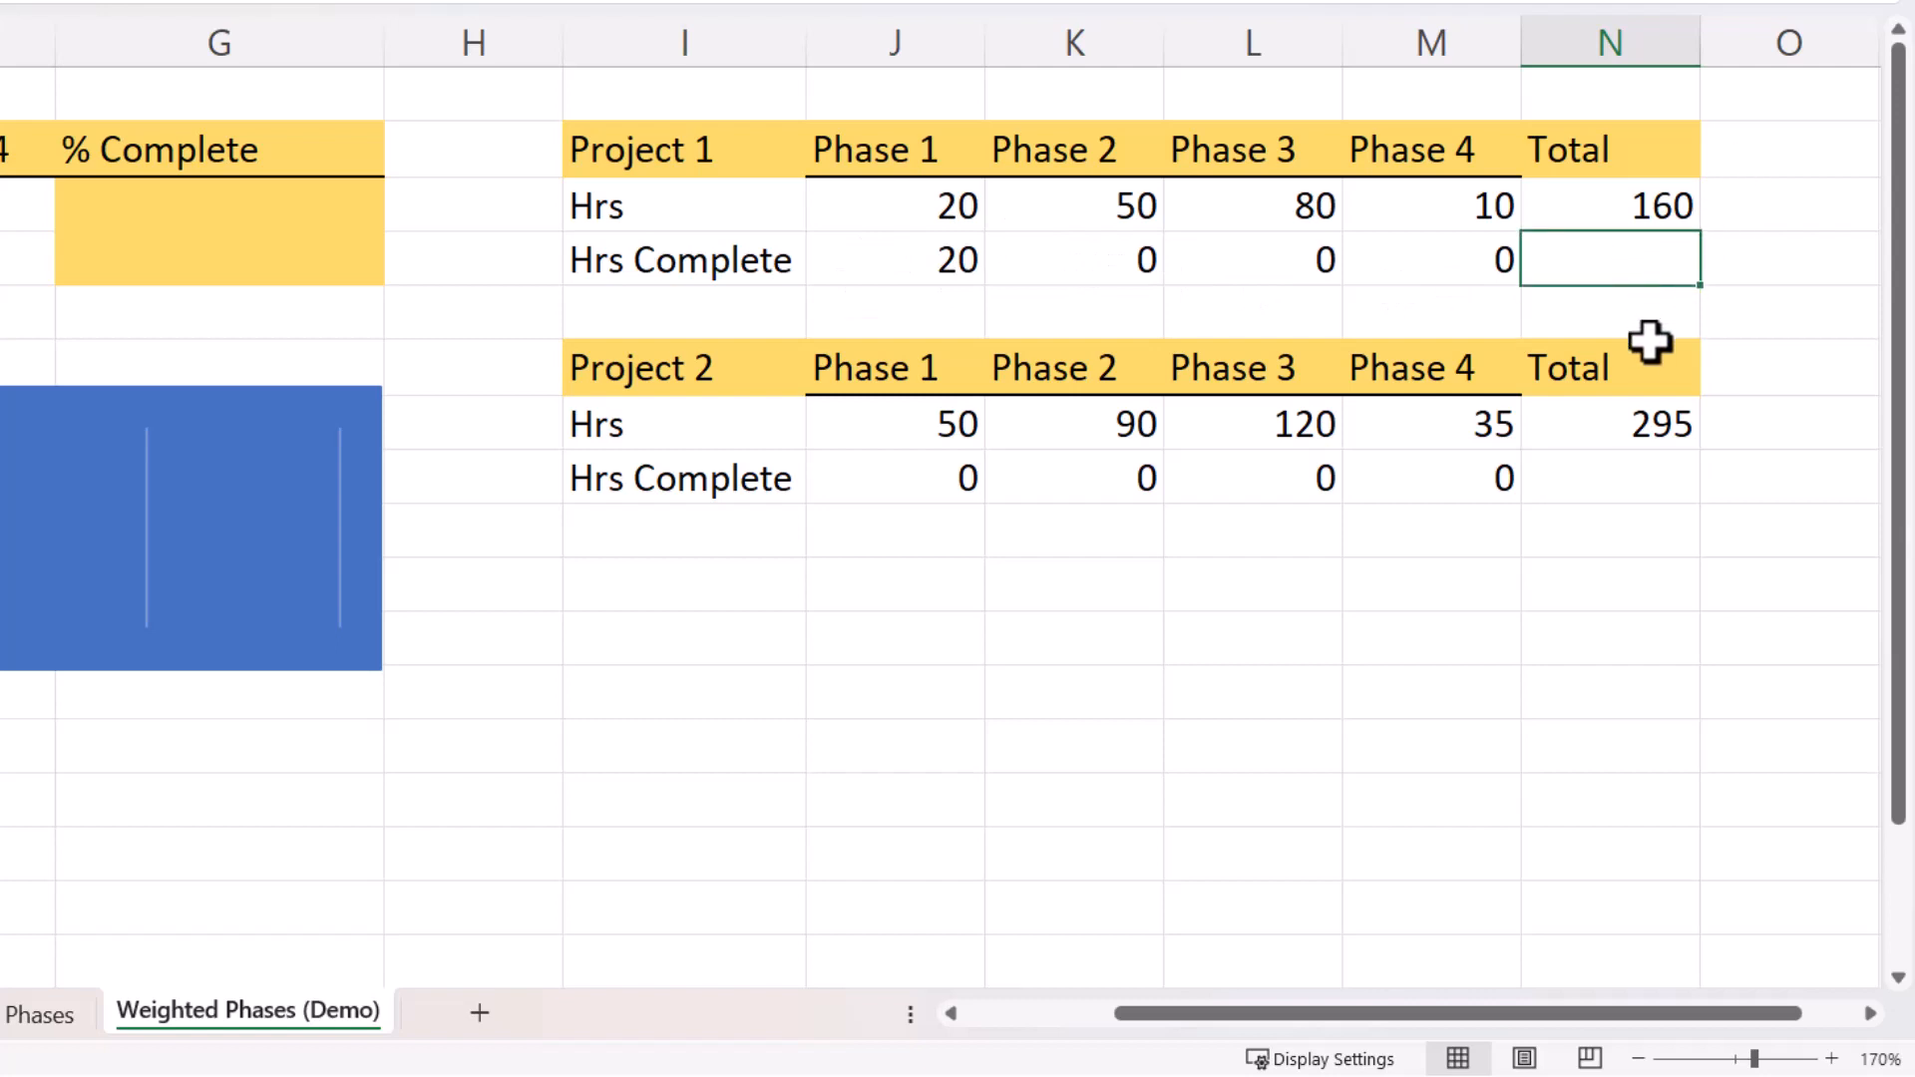
type("=")
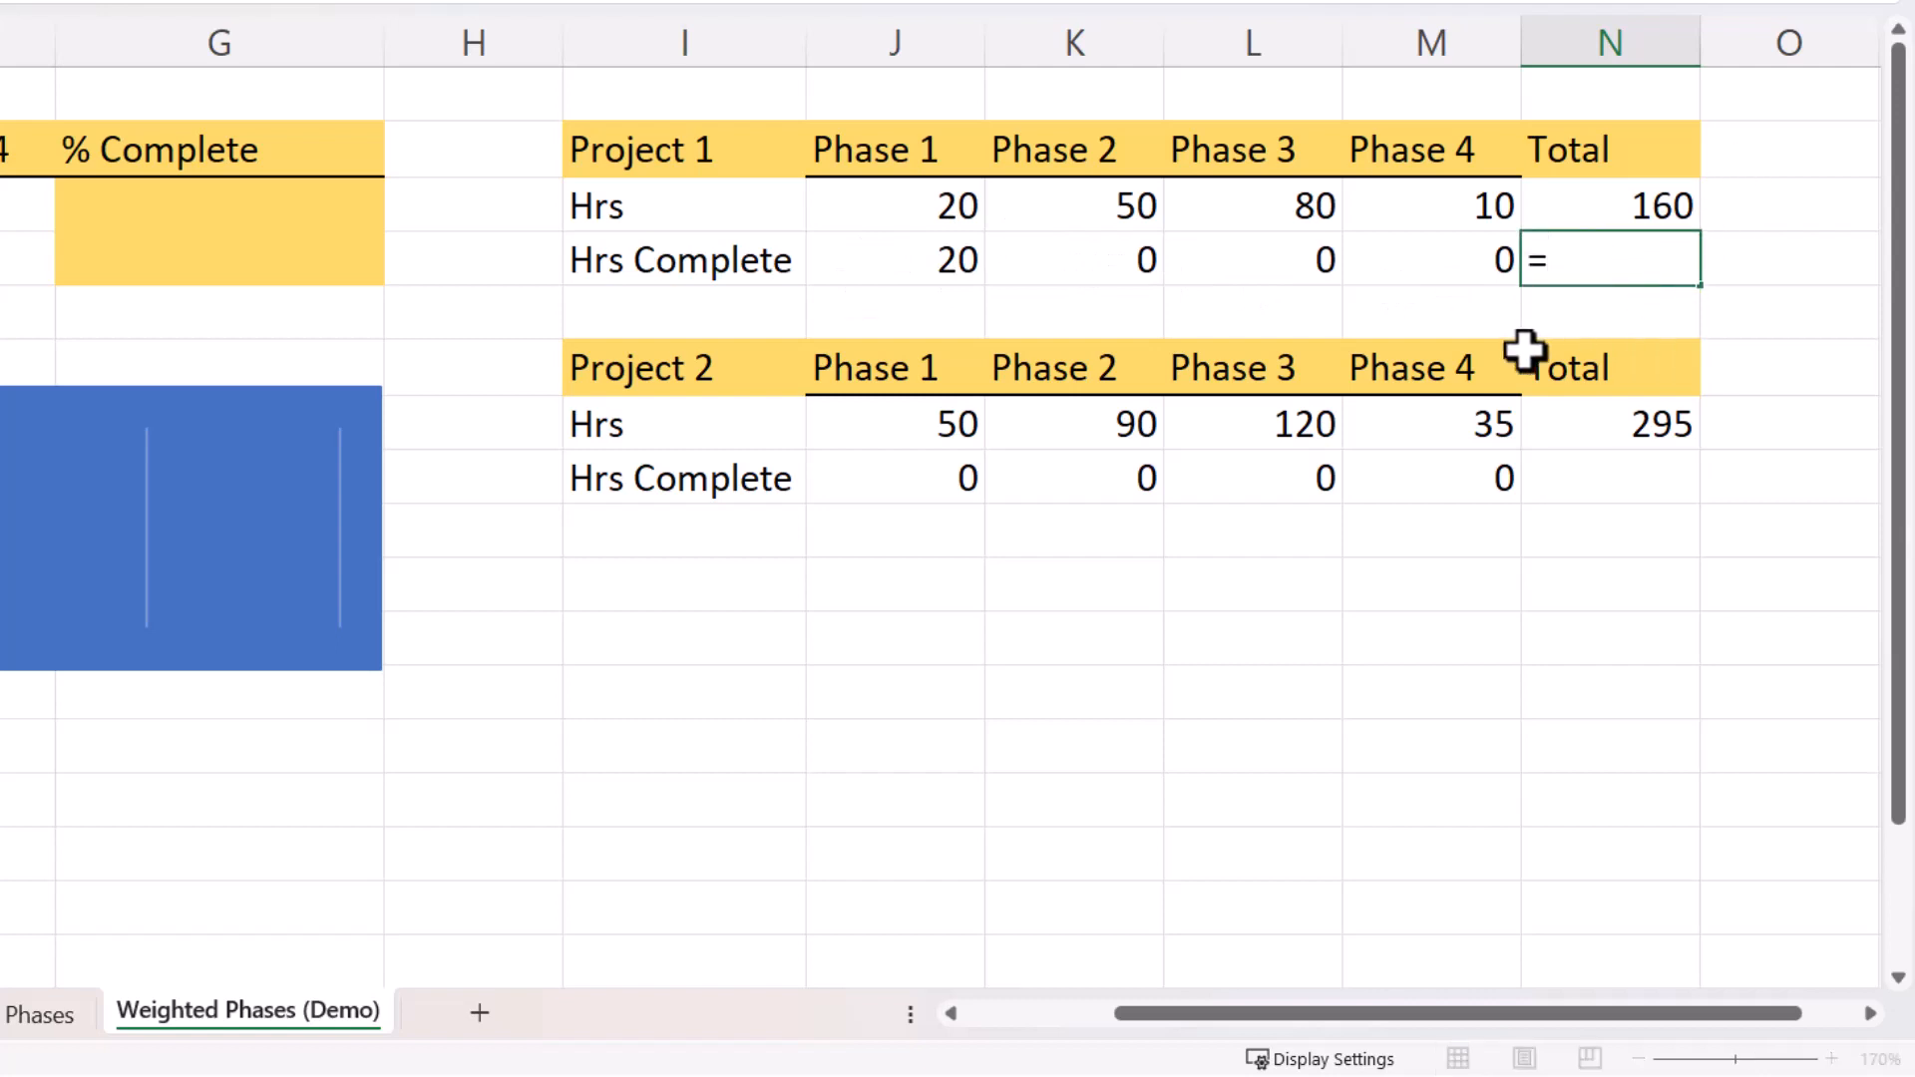
type("sum(")
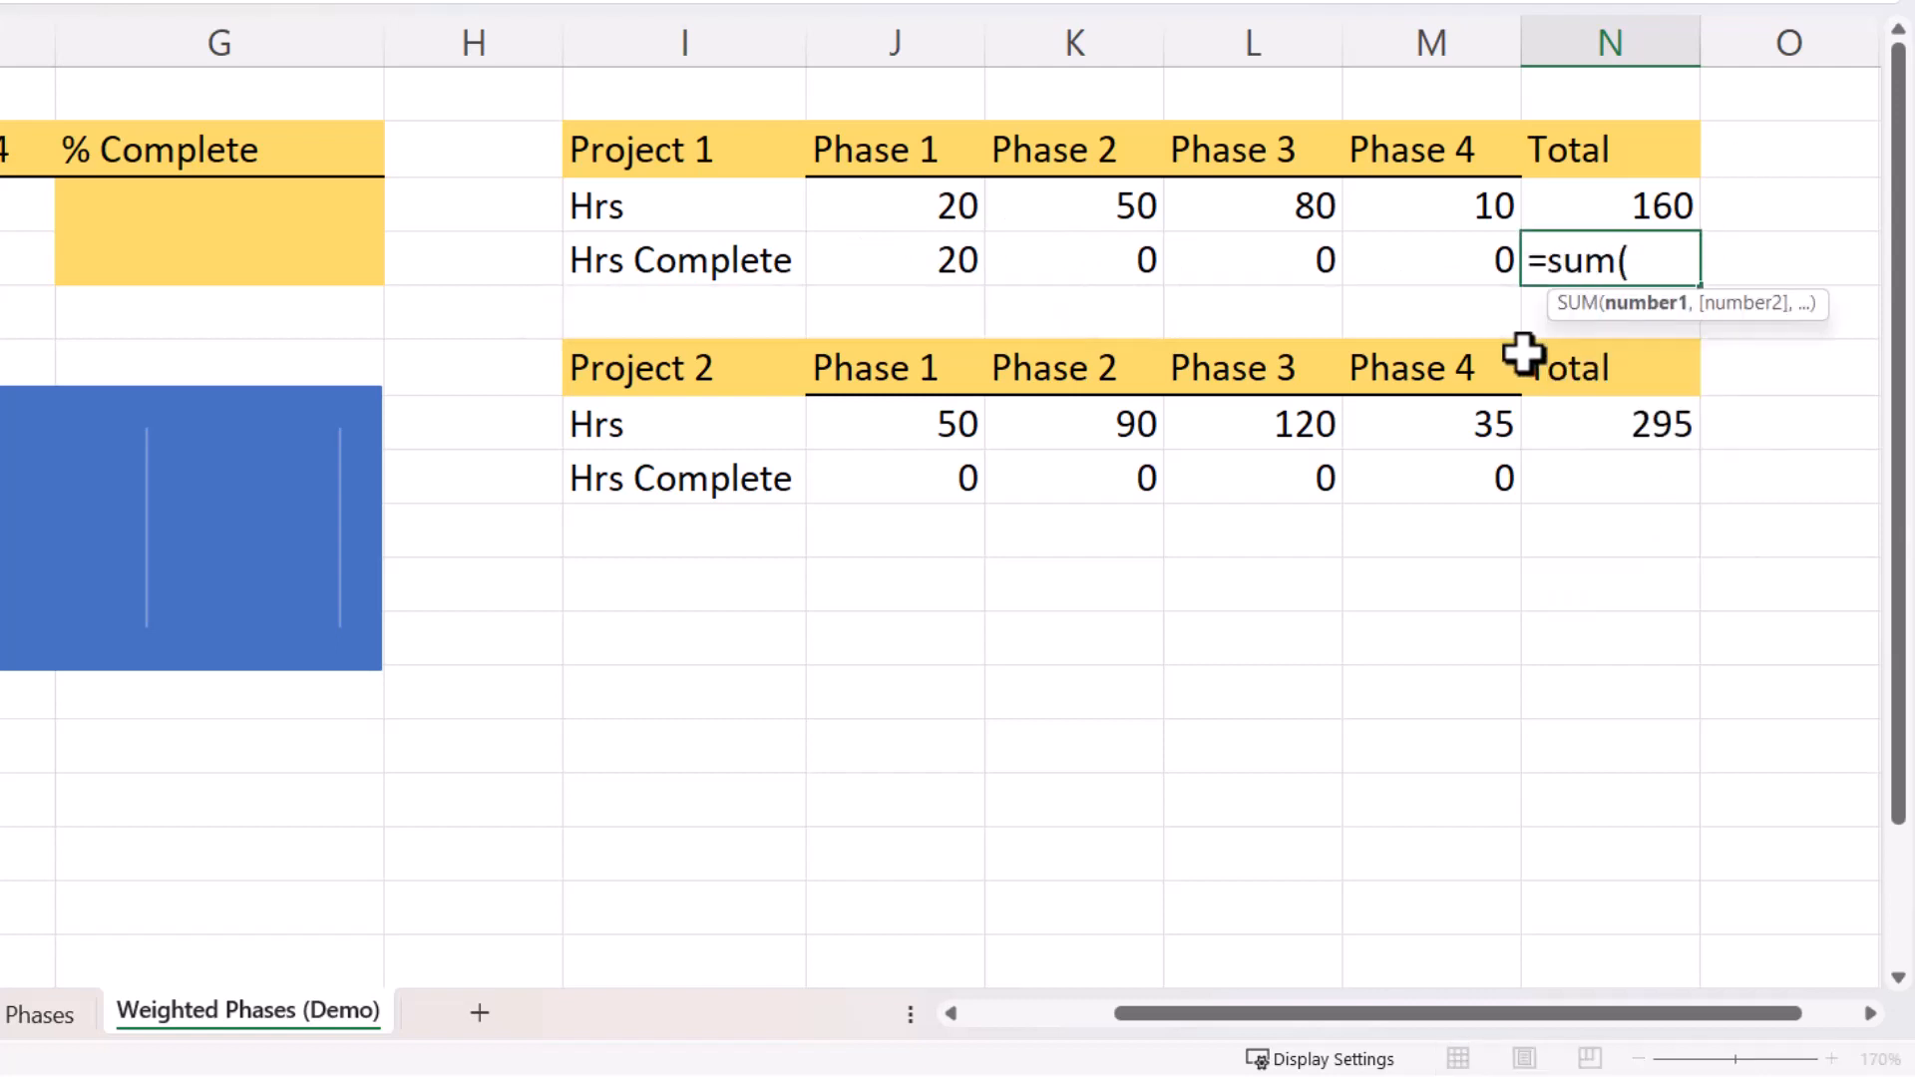
left_click_drag(966, 261, 1420, 264)
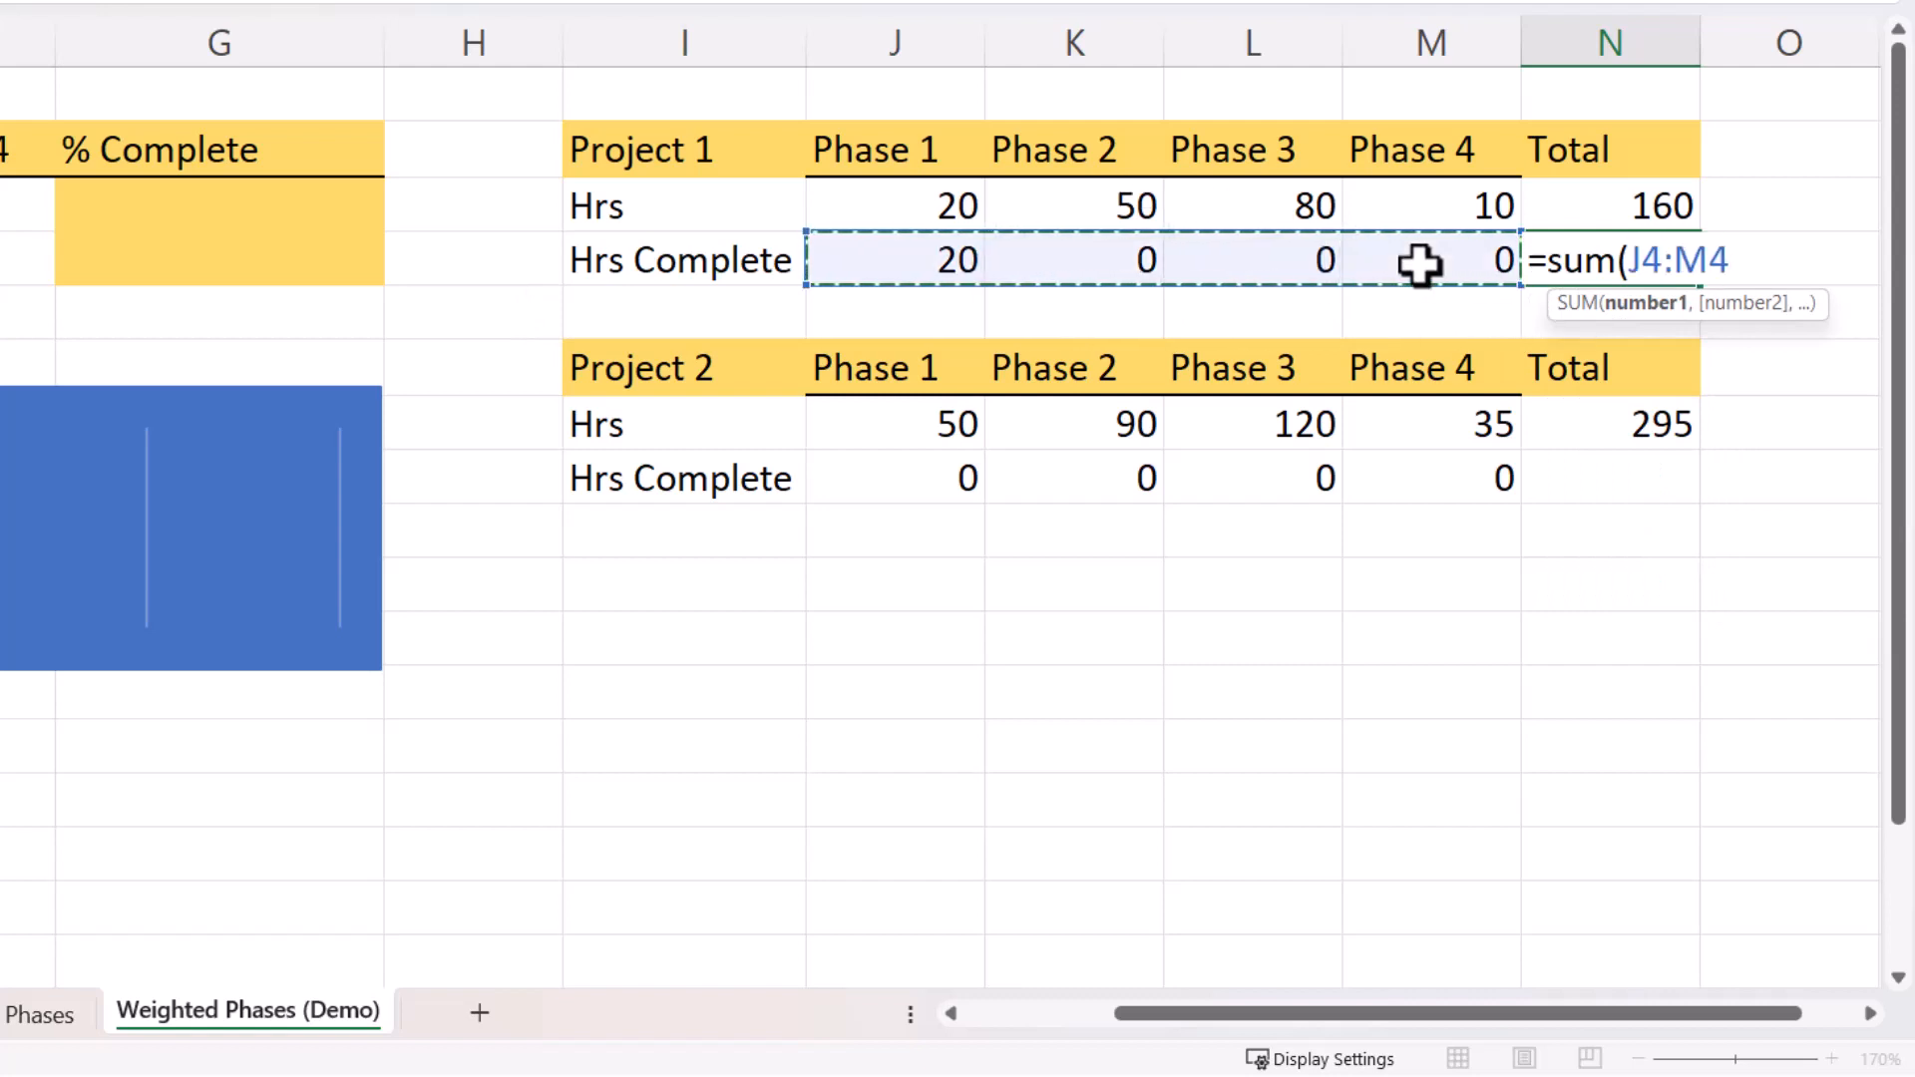
type(")/")
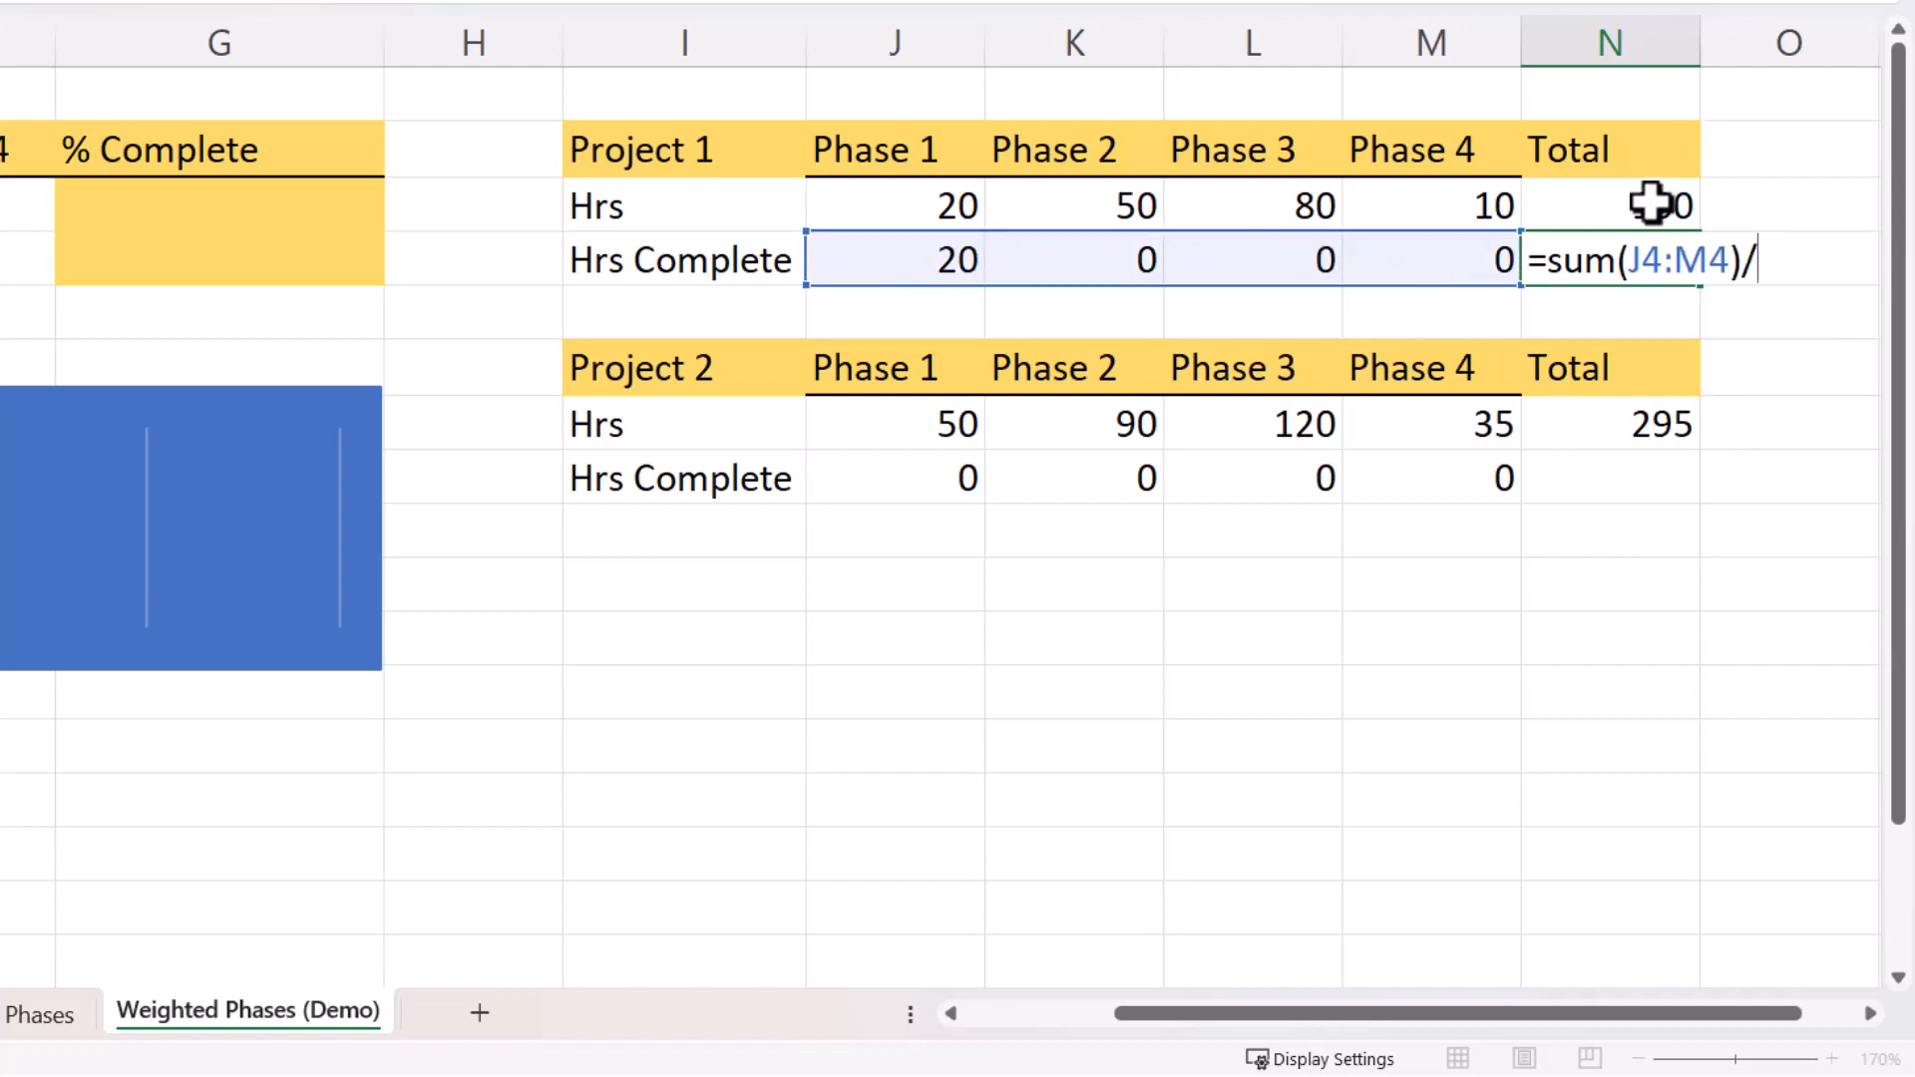
left_click(1651, 204)
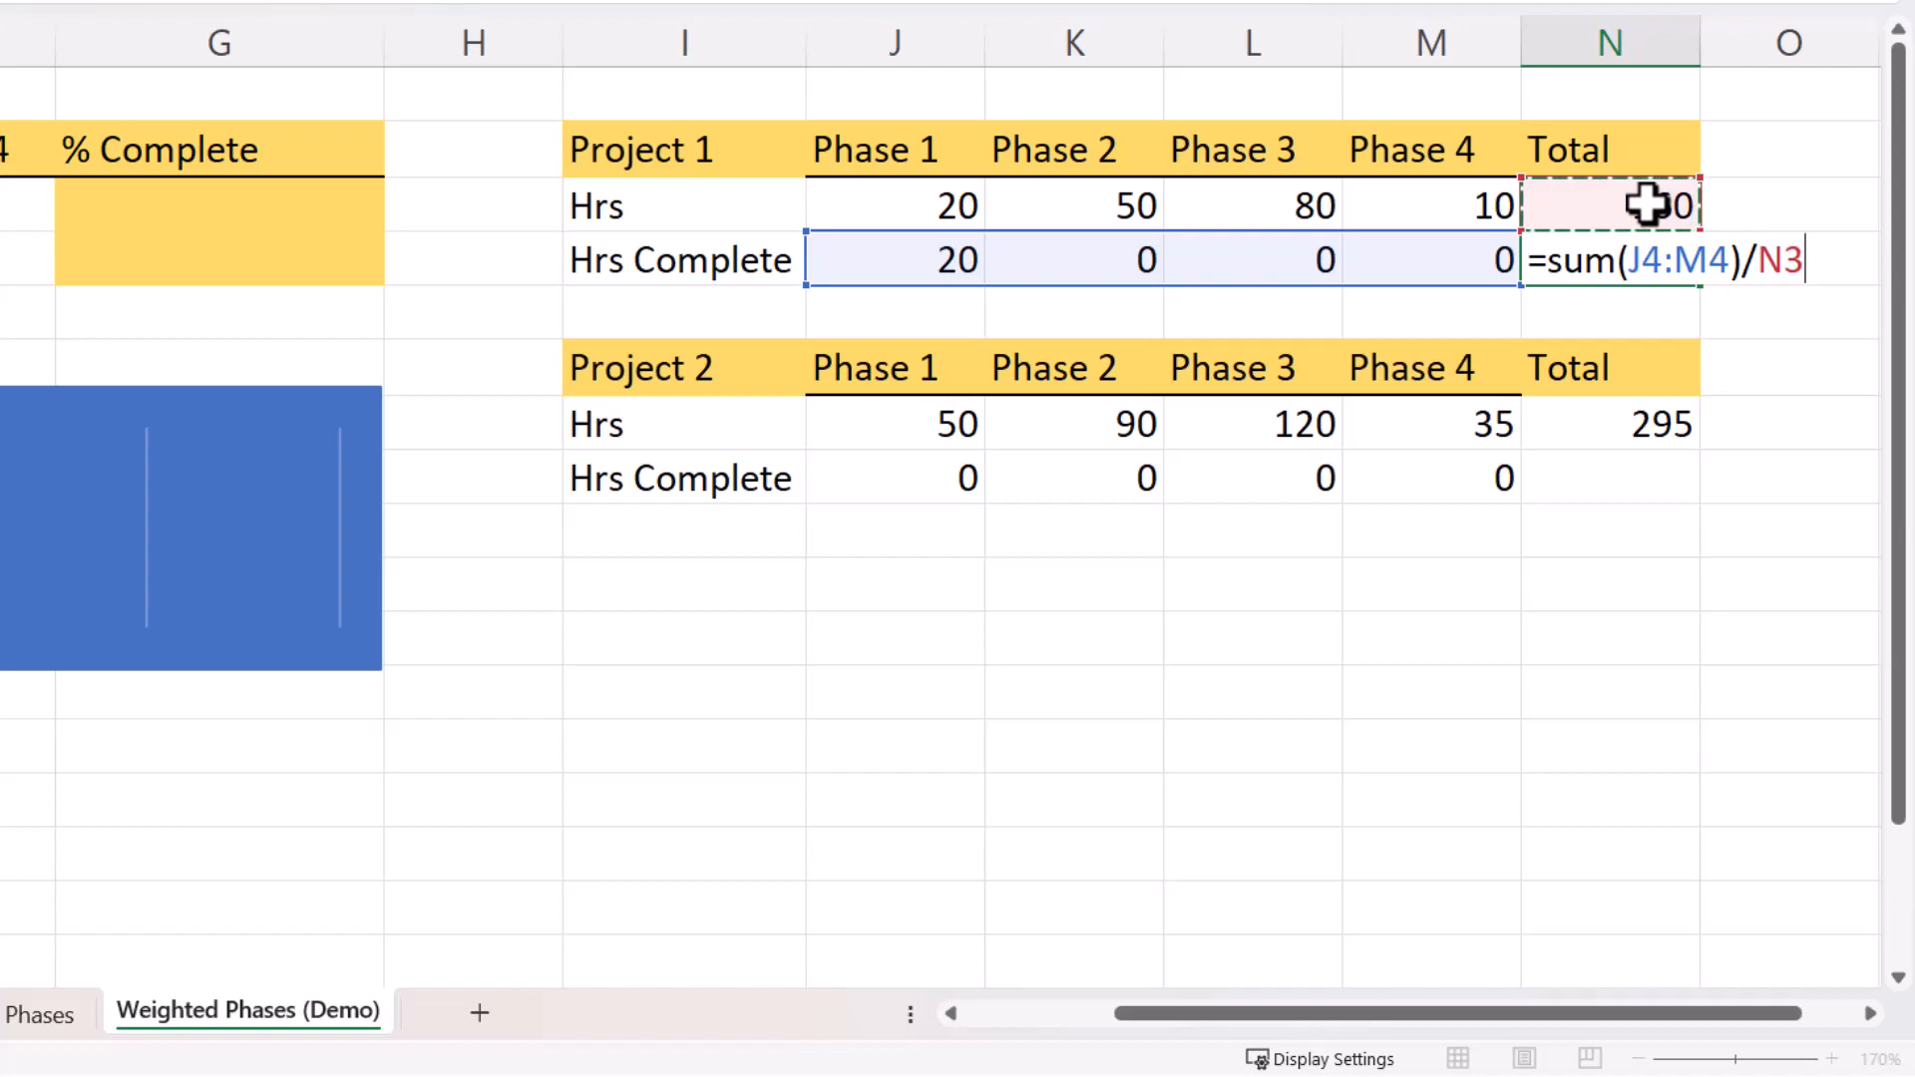
key("Return")
- Enter =SUM(J8:M8)/N7 in N8 to calculate Project 2's completed share of total hours
left_click(1618, 471)
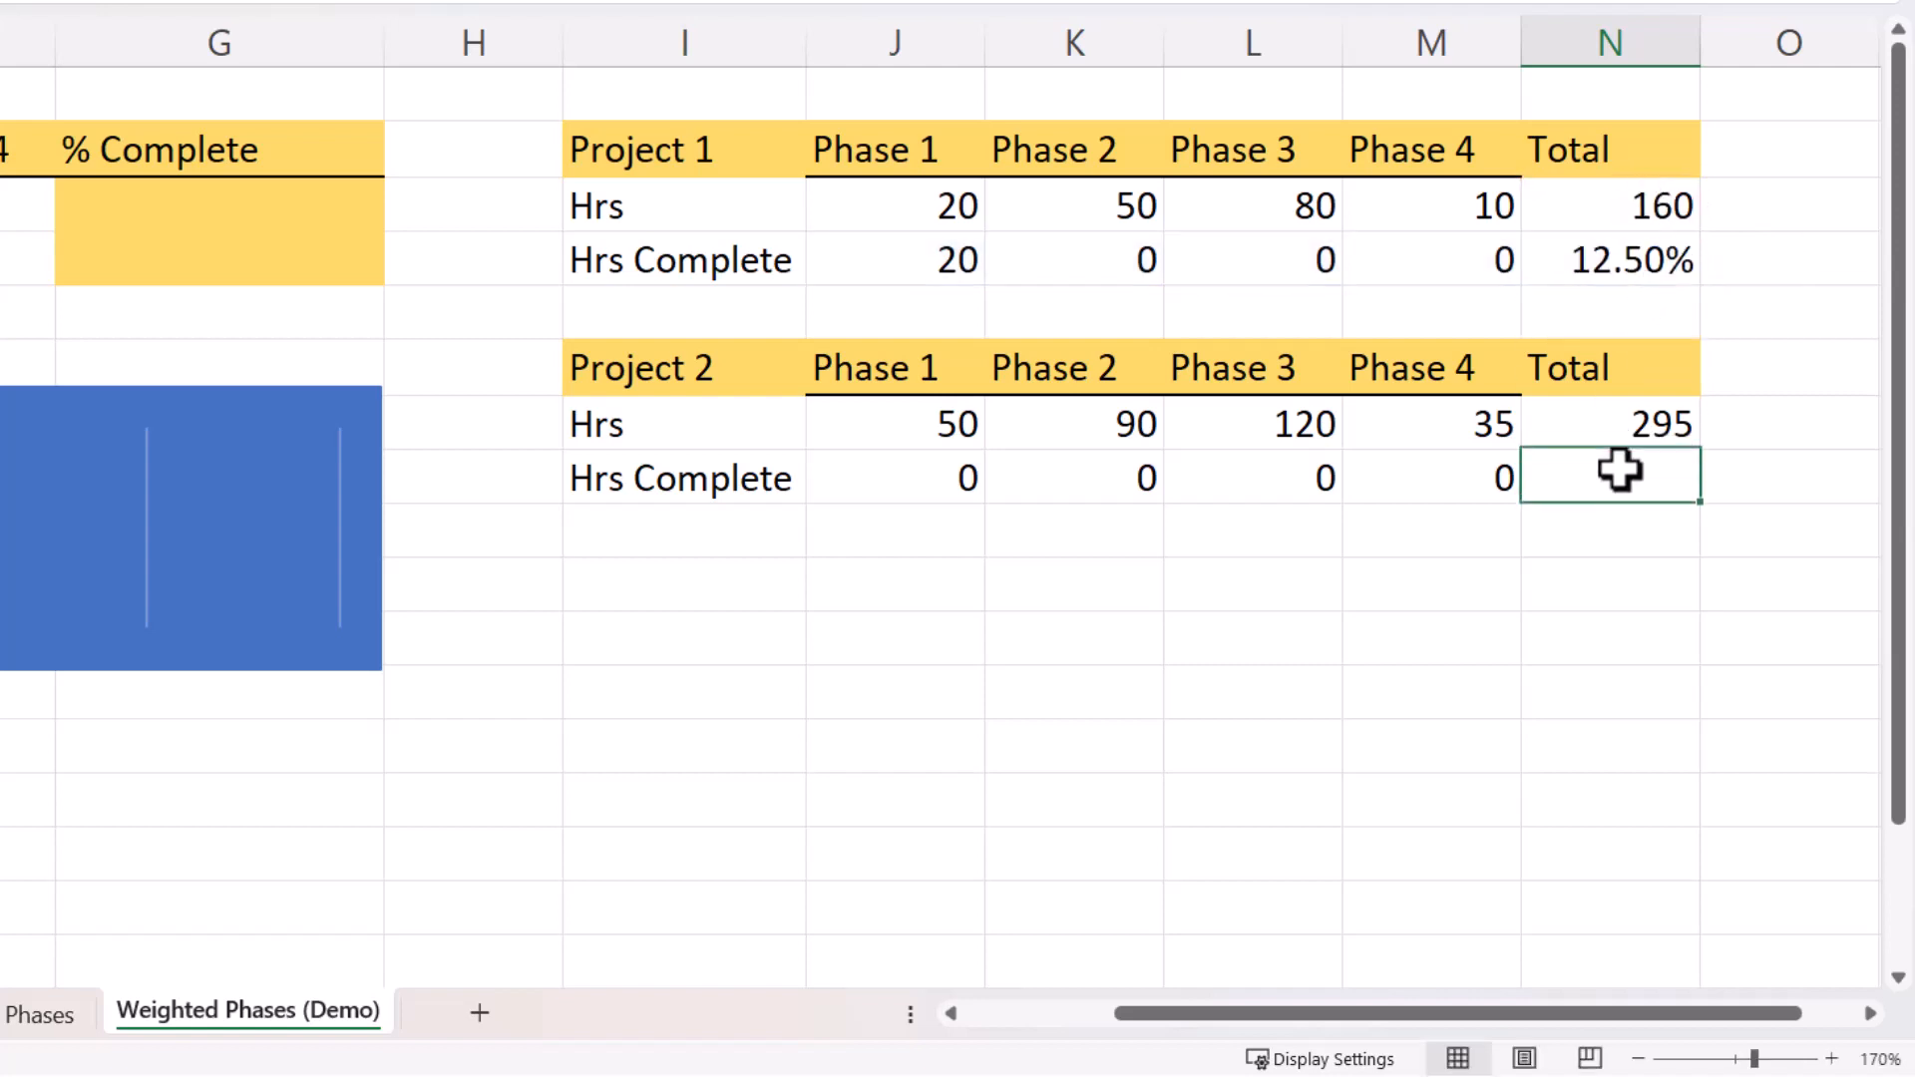
type("=sum(")
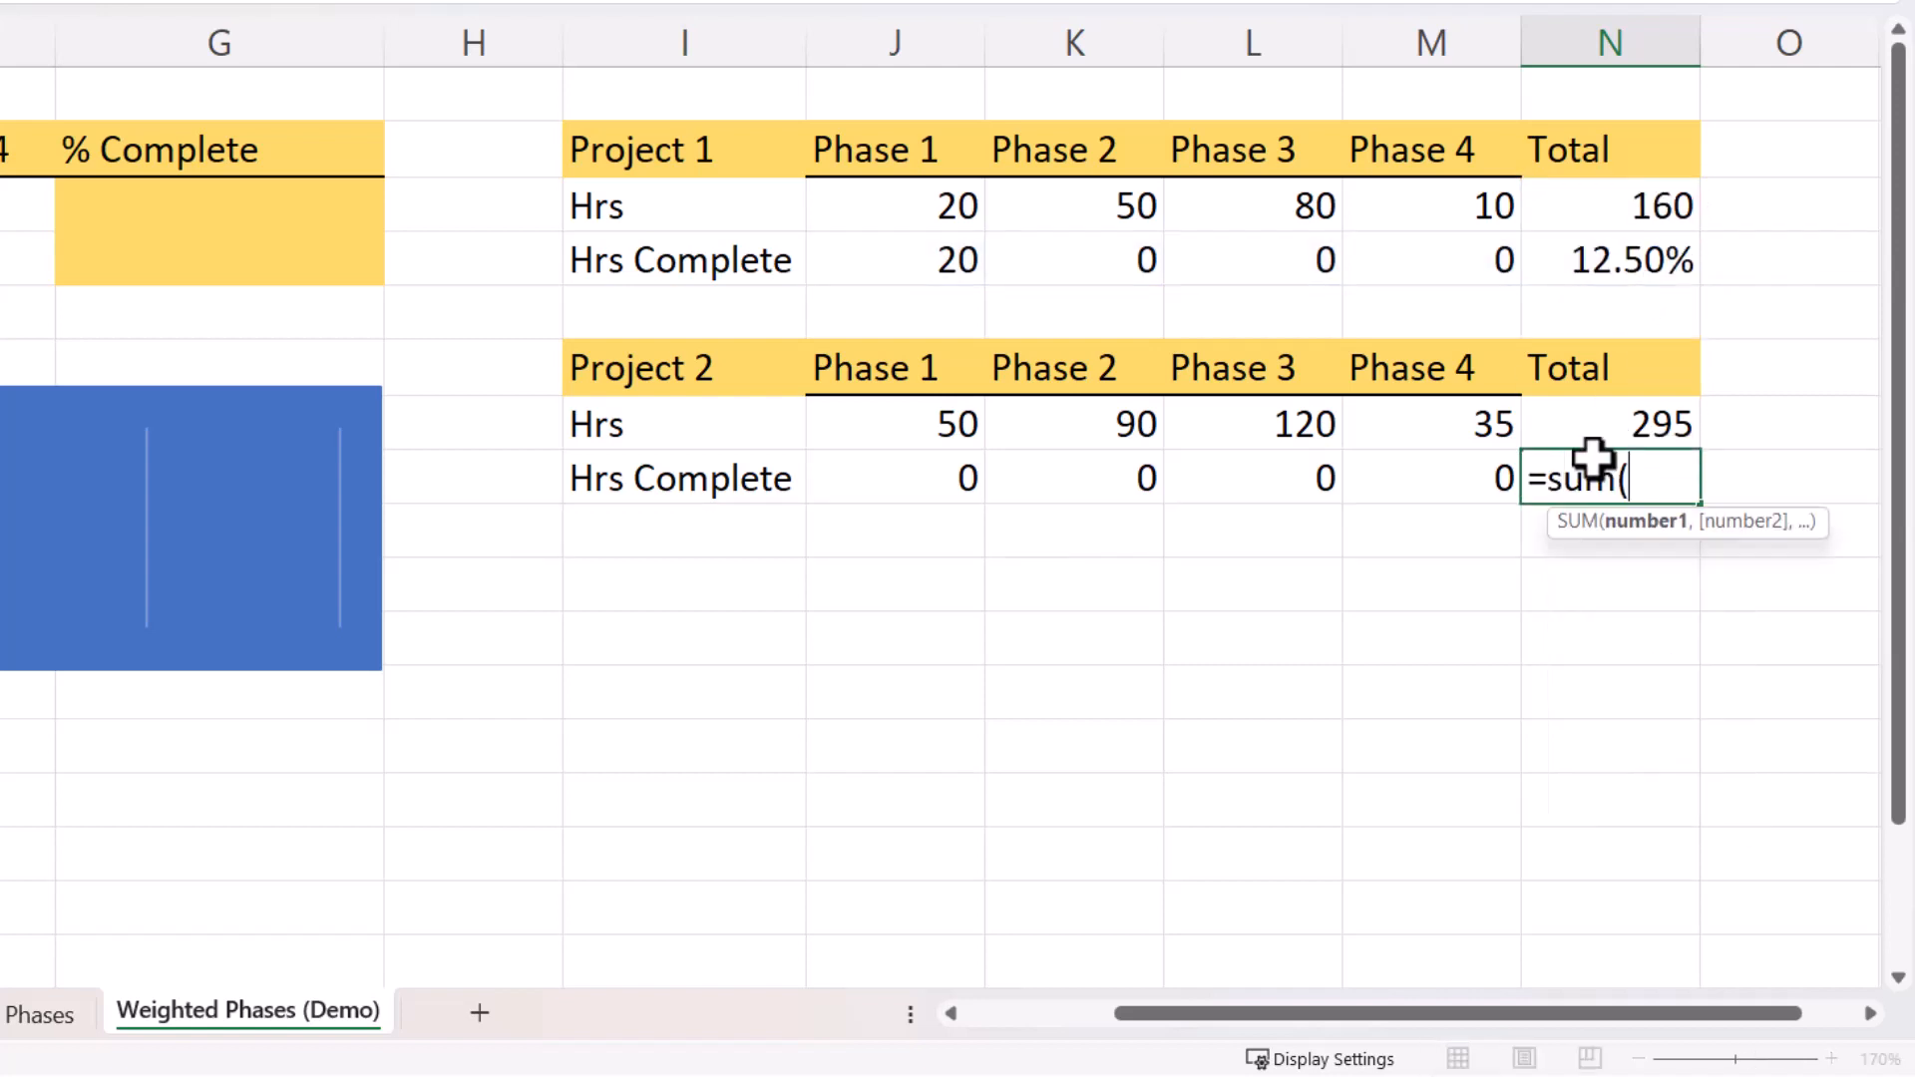
left_click_drag(924, 435, 1465, 478)
type(")/")
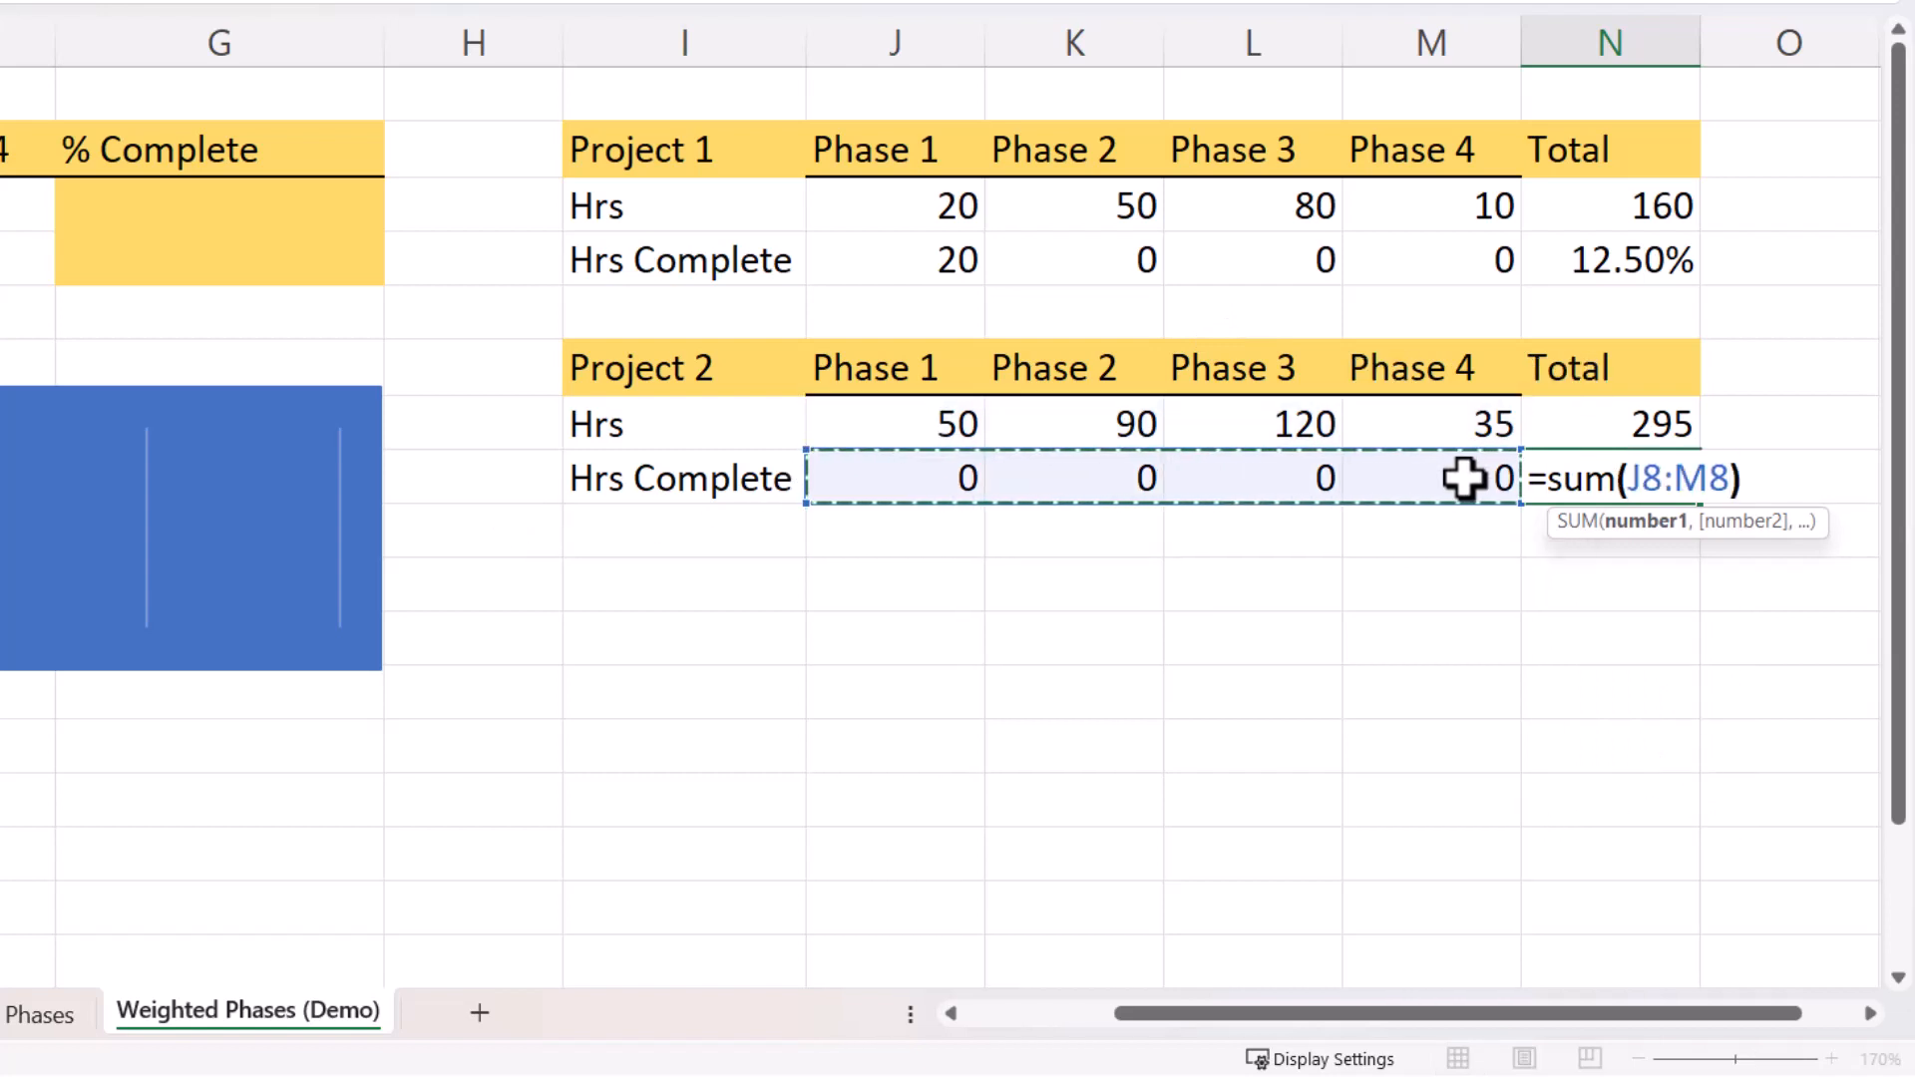
left_click(1629, 422)
key("Return")
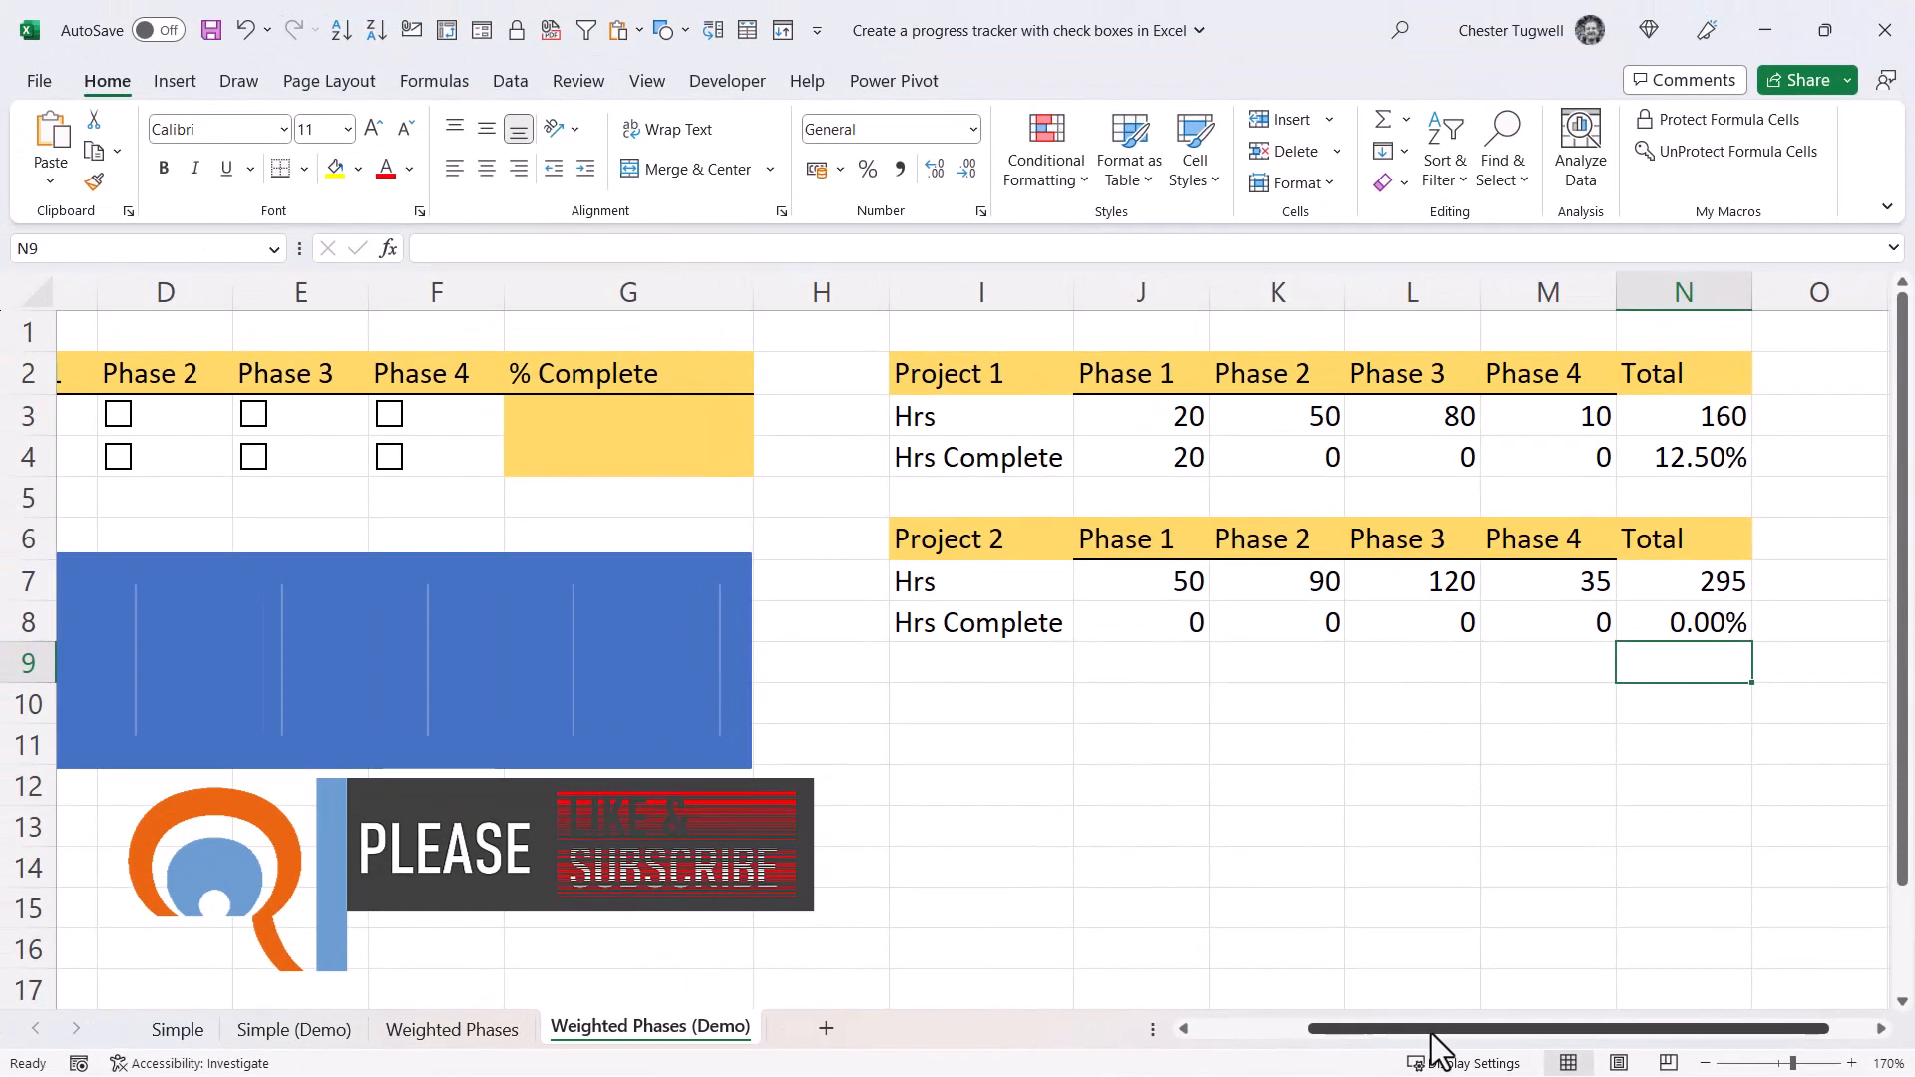
- Mark Phase 1 of Project 2 as complete and check its completed percentage in N8
left_click_drag(1401, 1027, 1329, 1026)
left_click(231, 461)
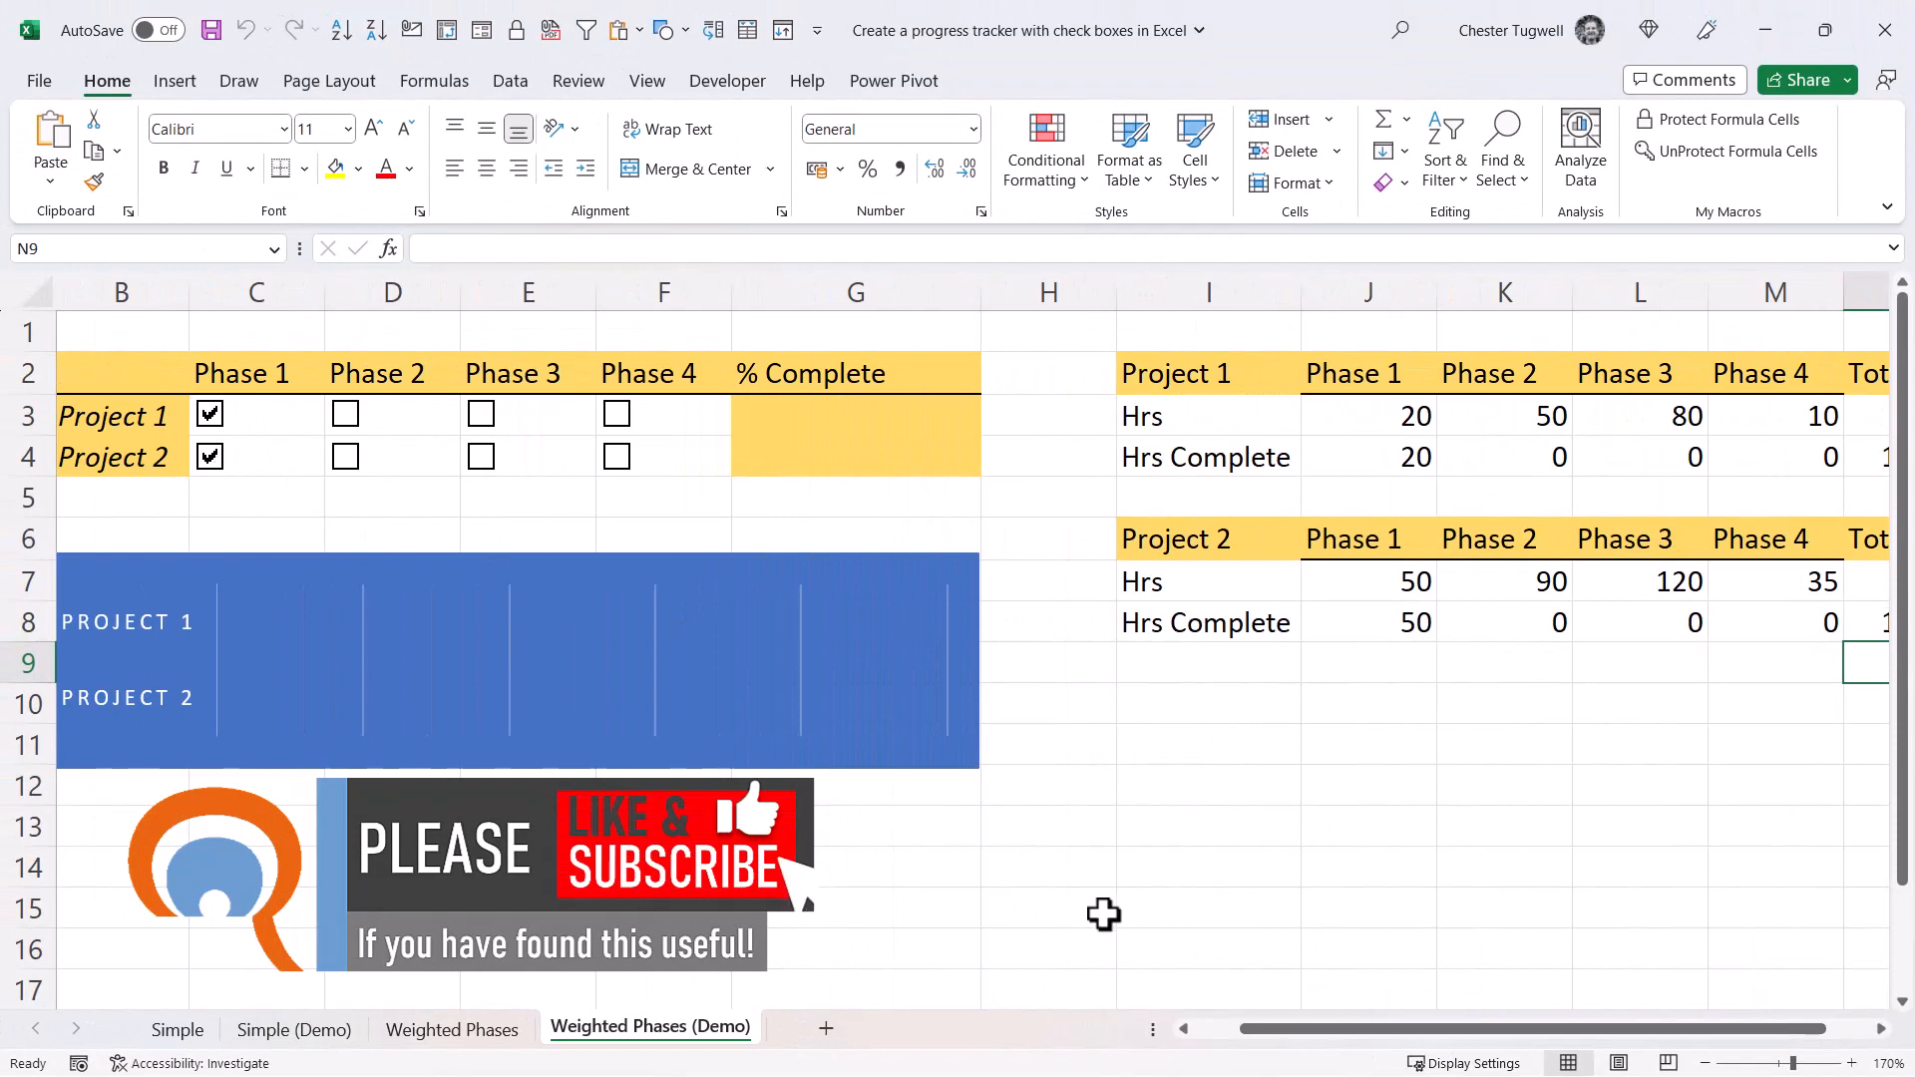
left_click_drag(1499, 1027, 1588, 1028)
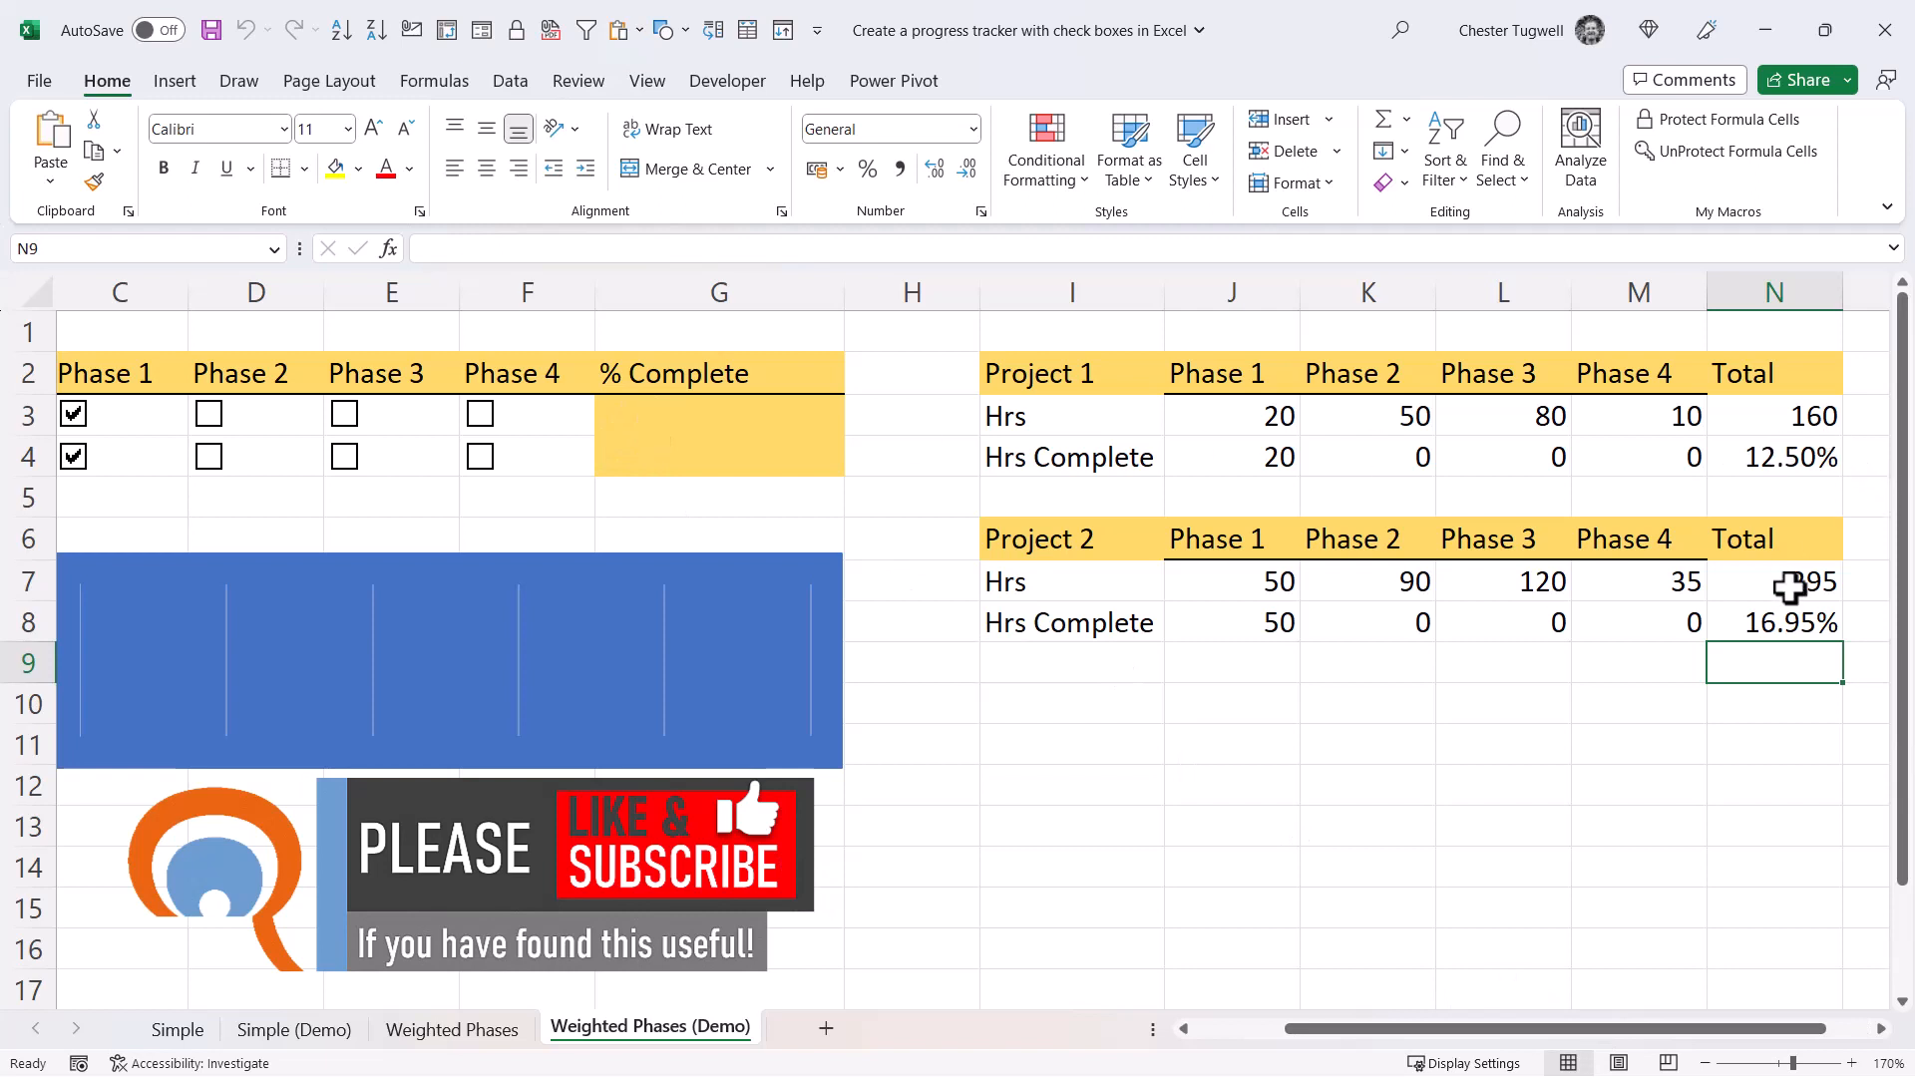
- Link the % Complete cells to the weighted totals, with =N4 in G3 for Project 1 and =N8 in G4 for Project 2
left_click(731, 424)
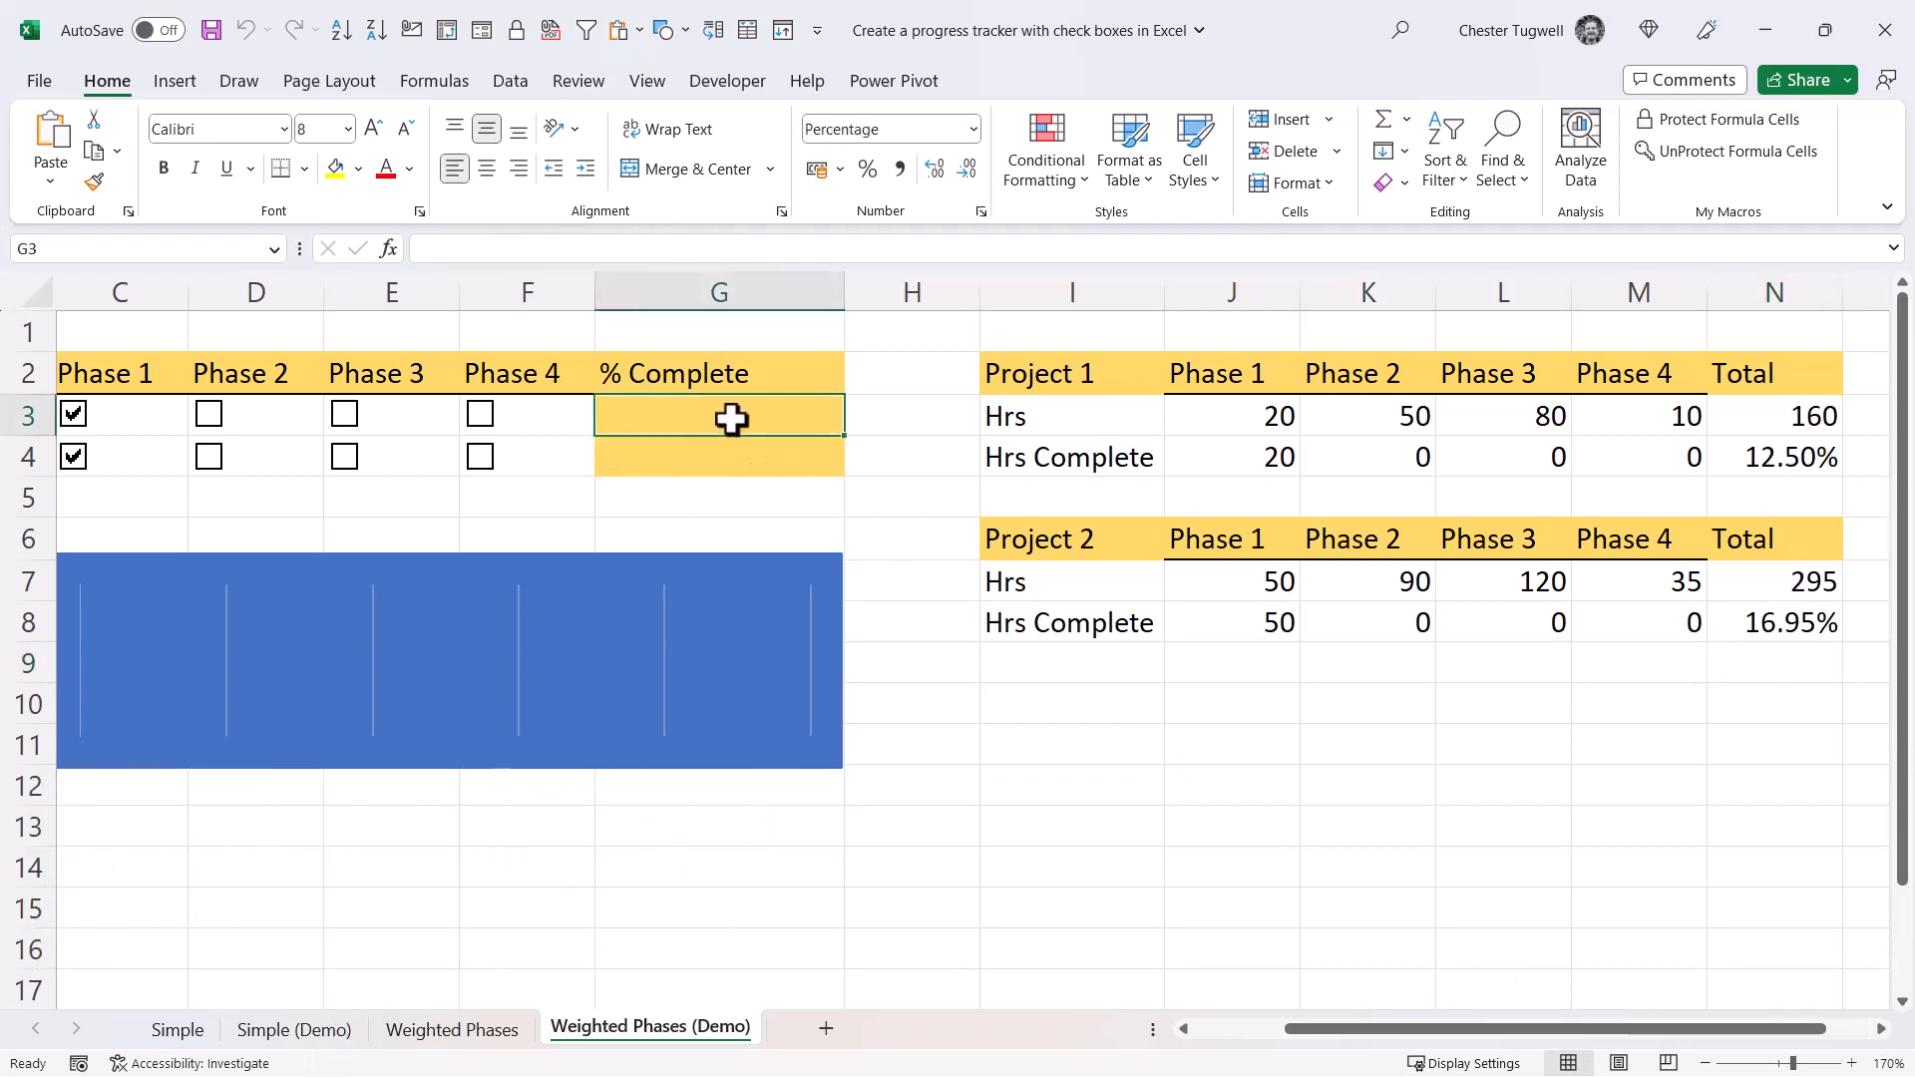
type("=")
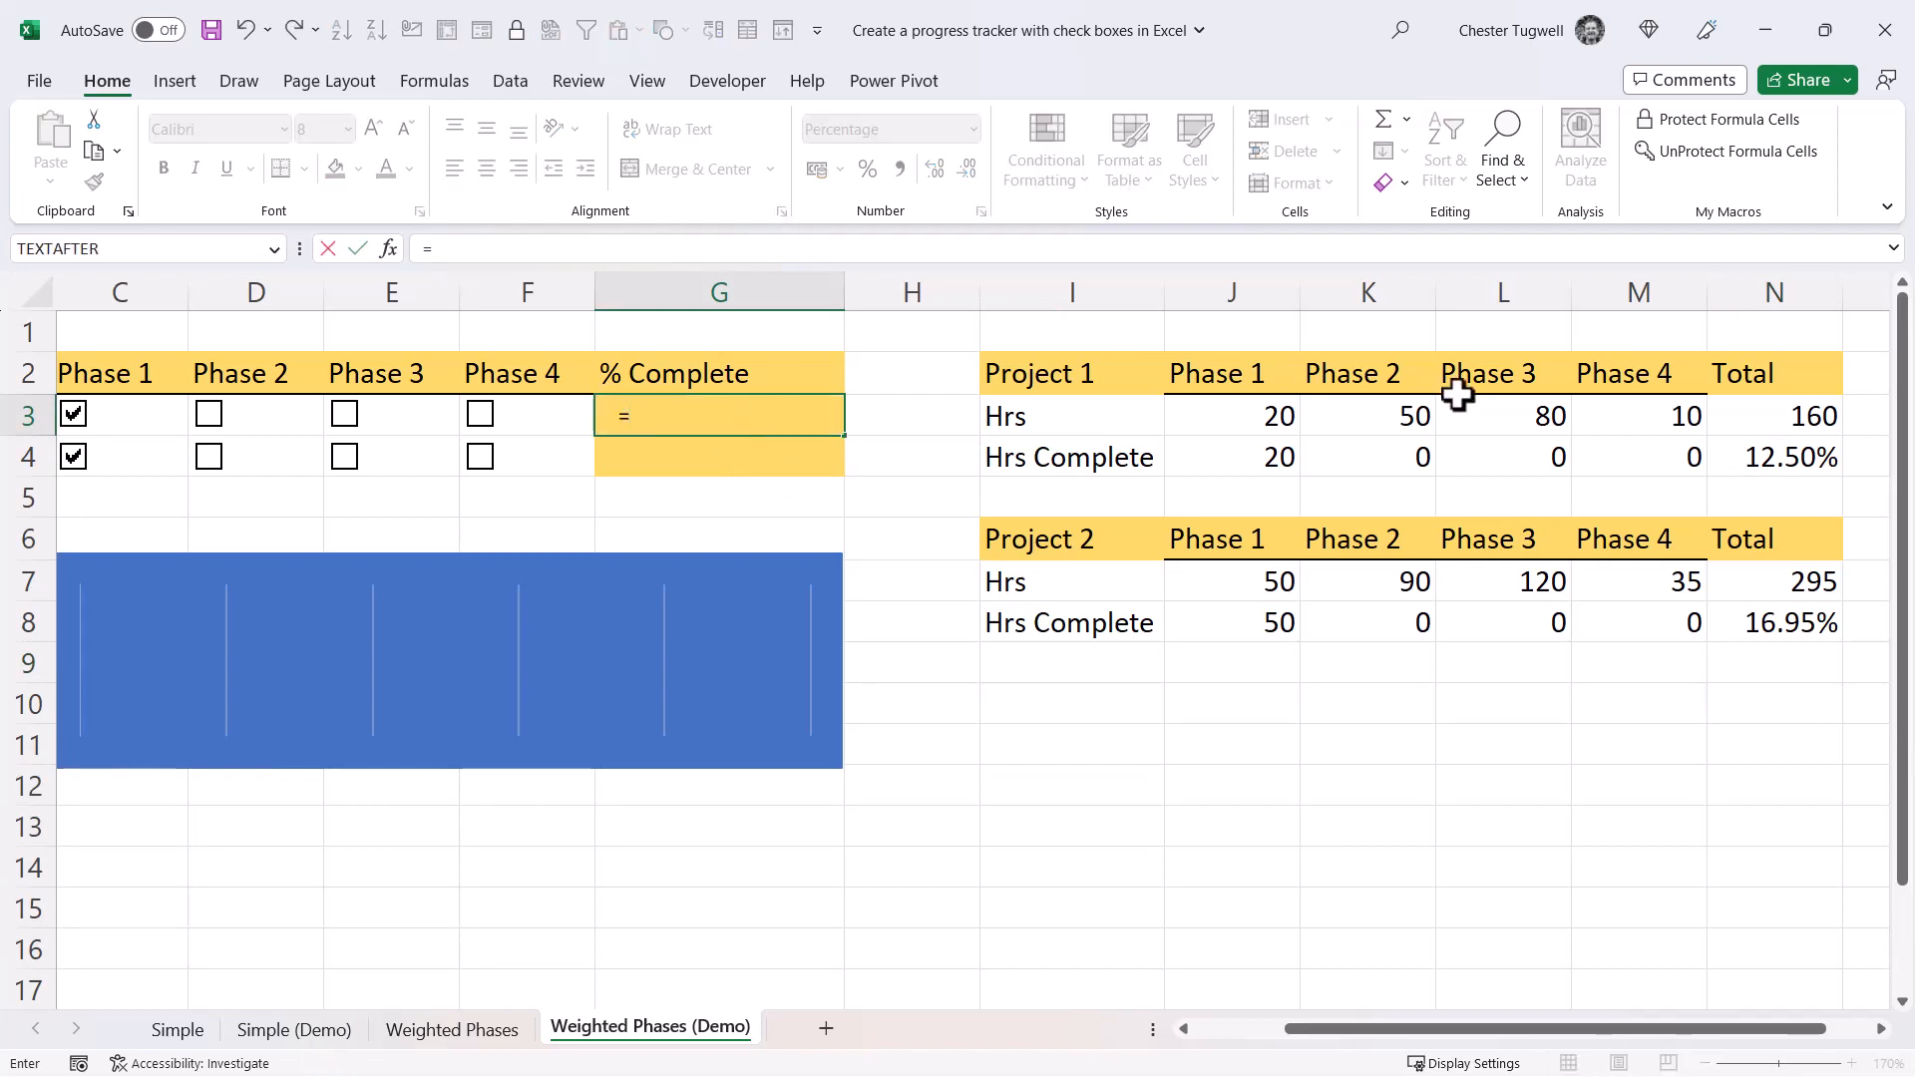
left_click(1773, 458)
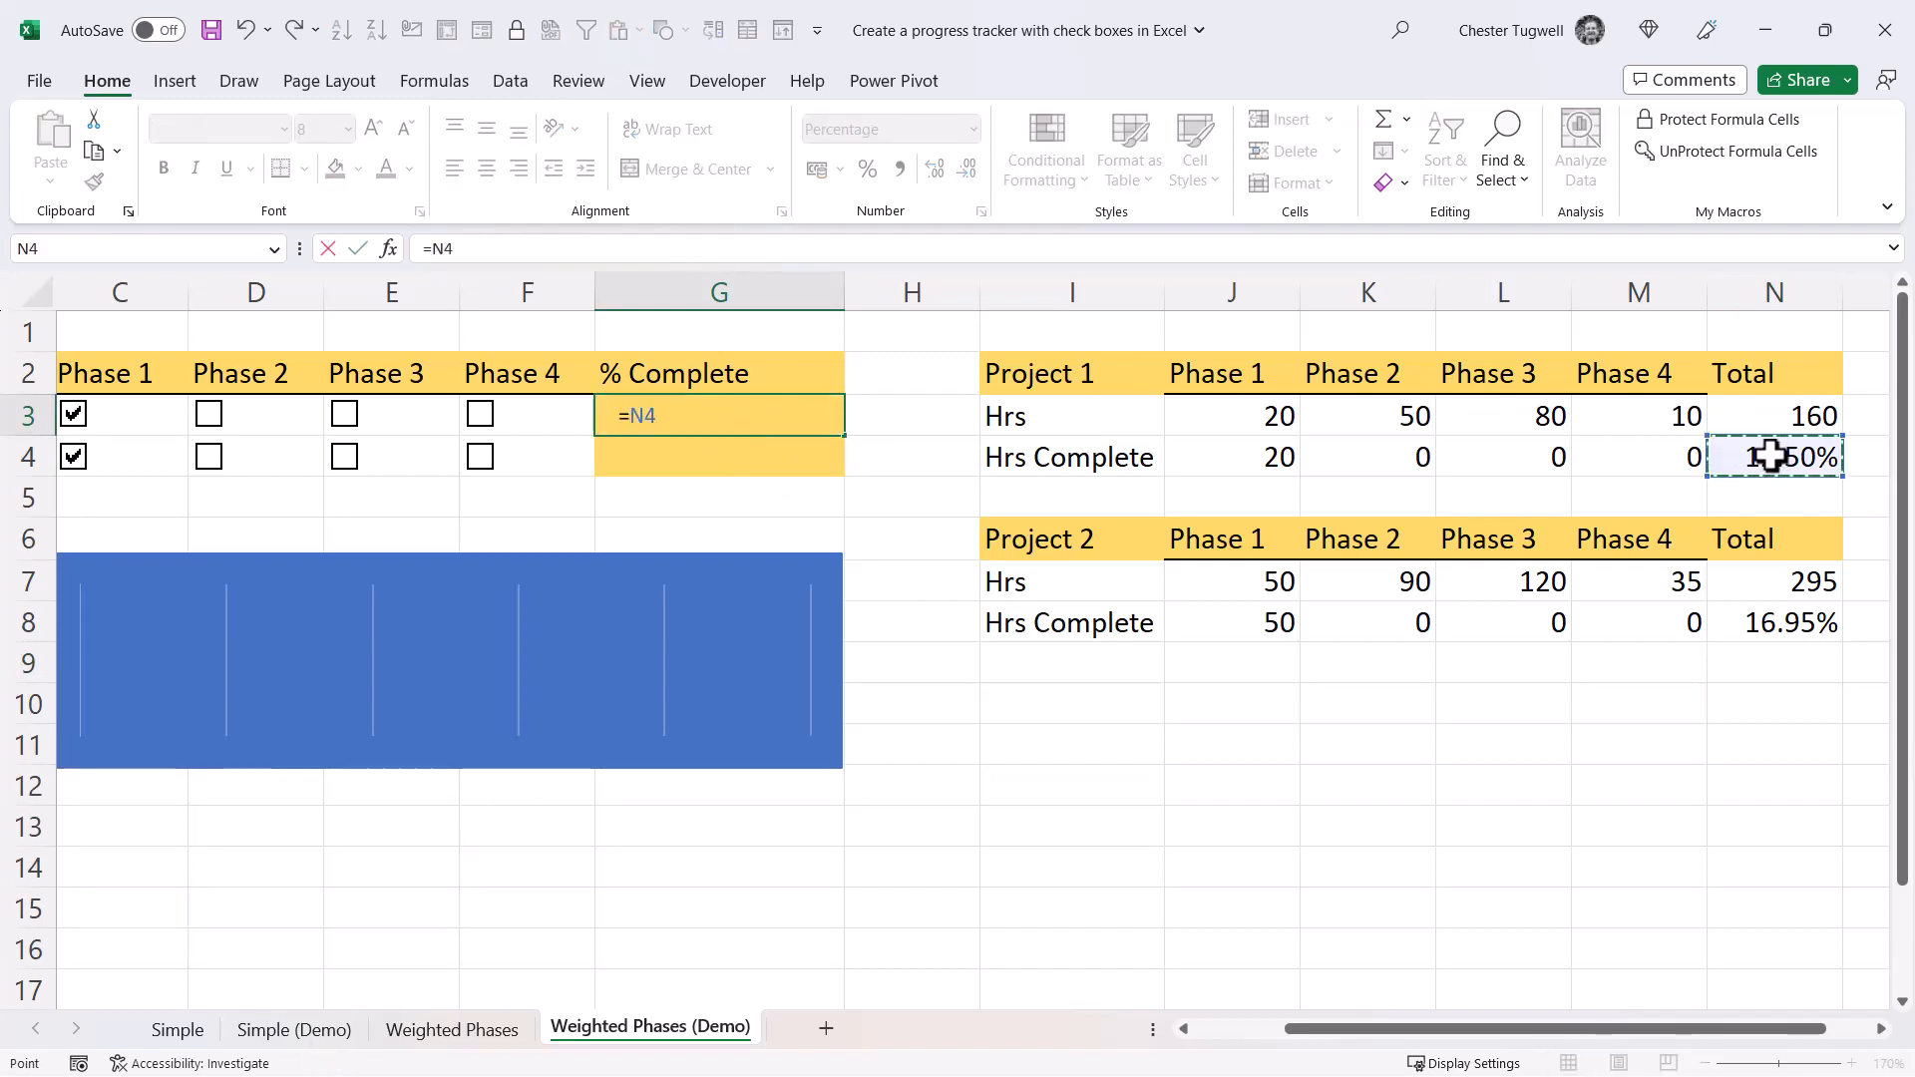
key("Return")
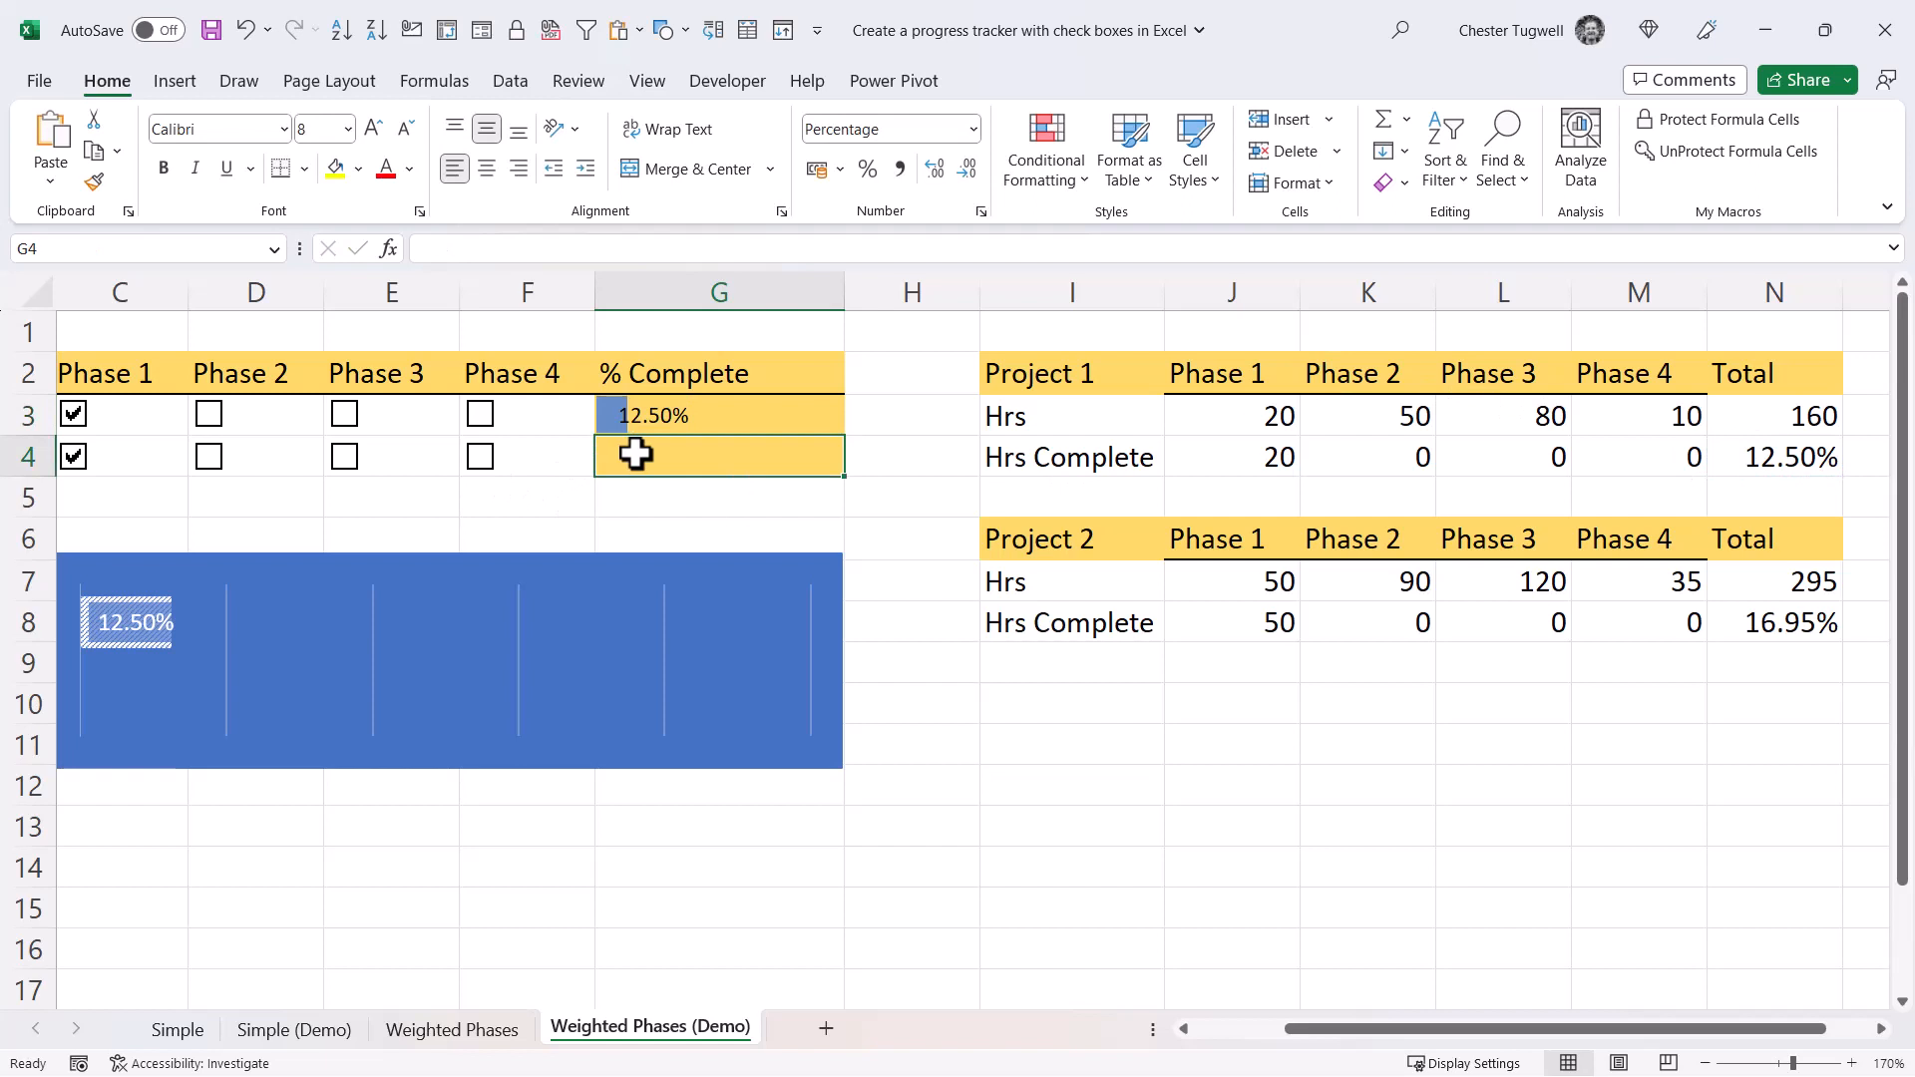
type("=")
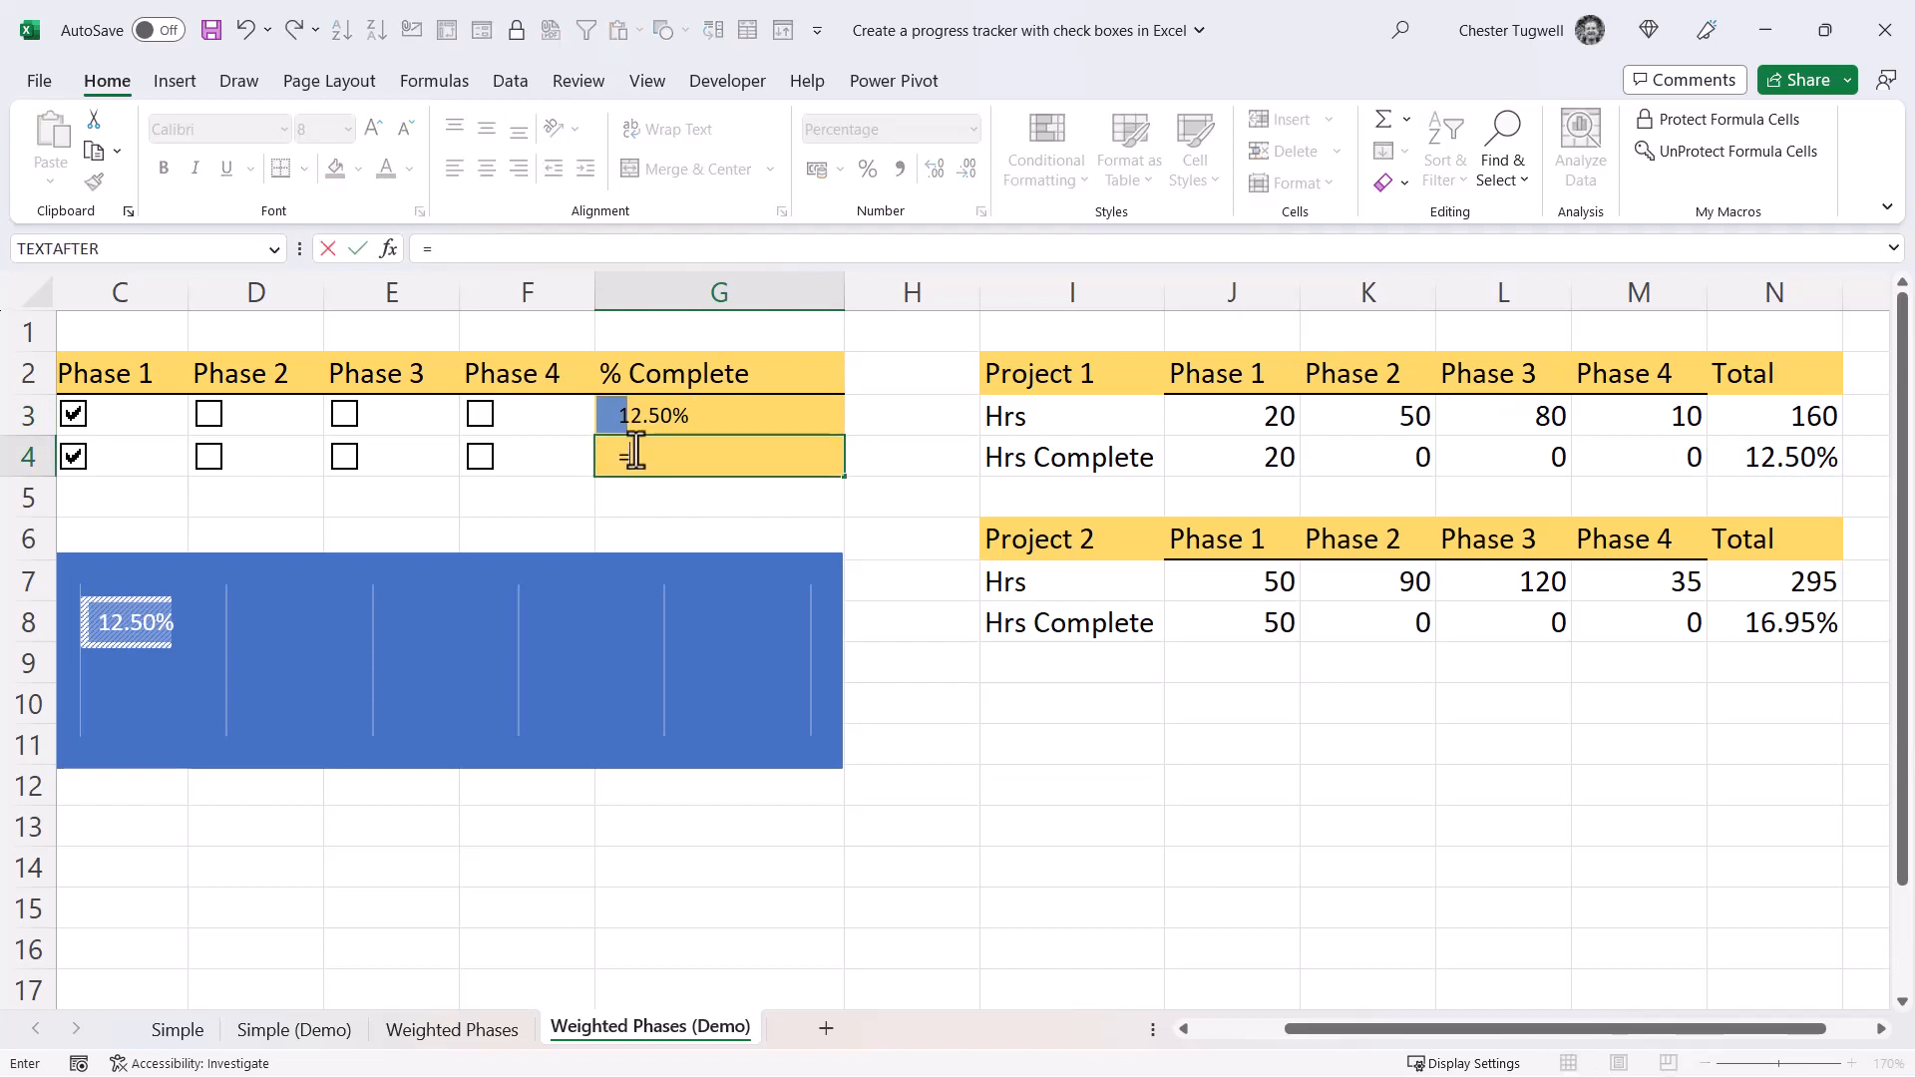
left_click(1780, 620)
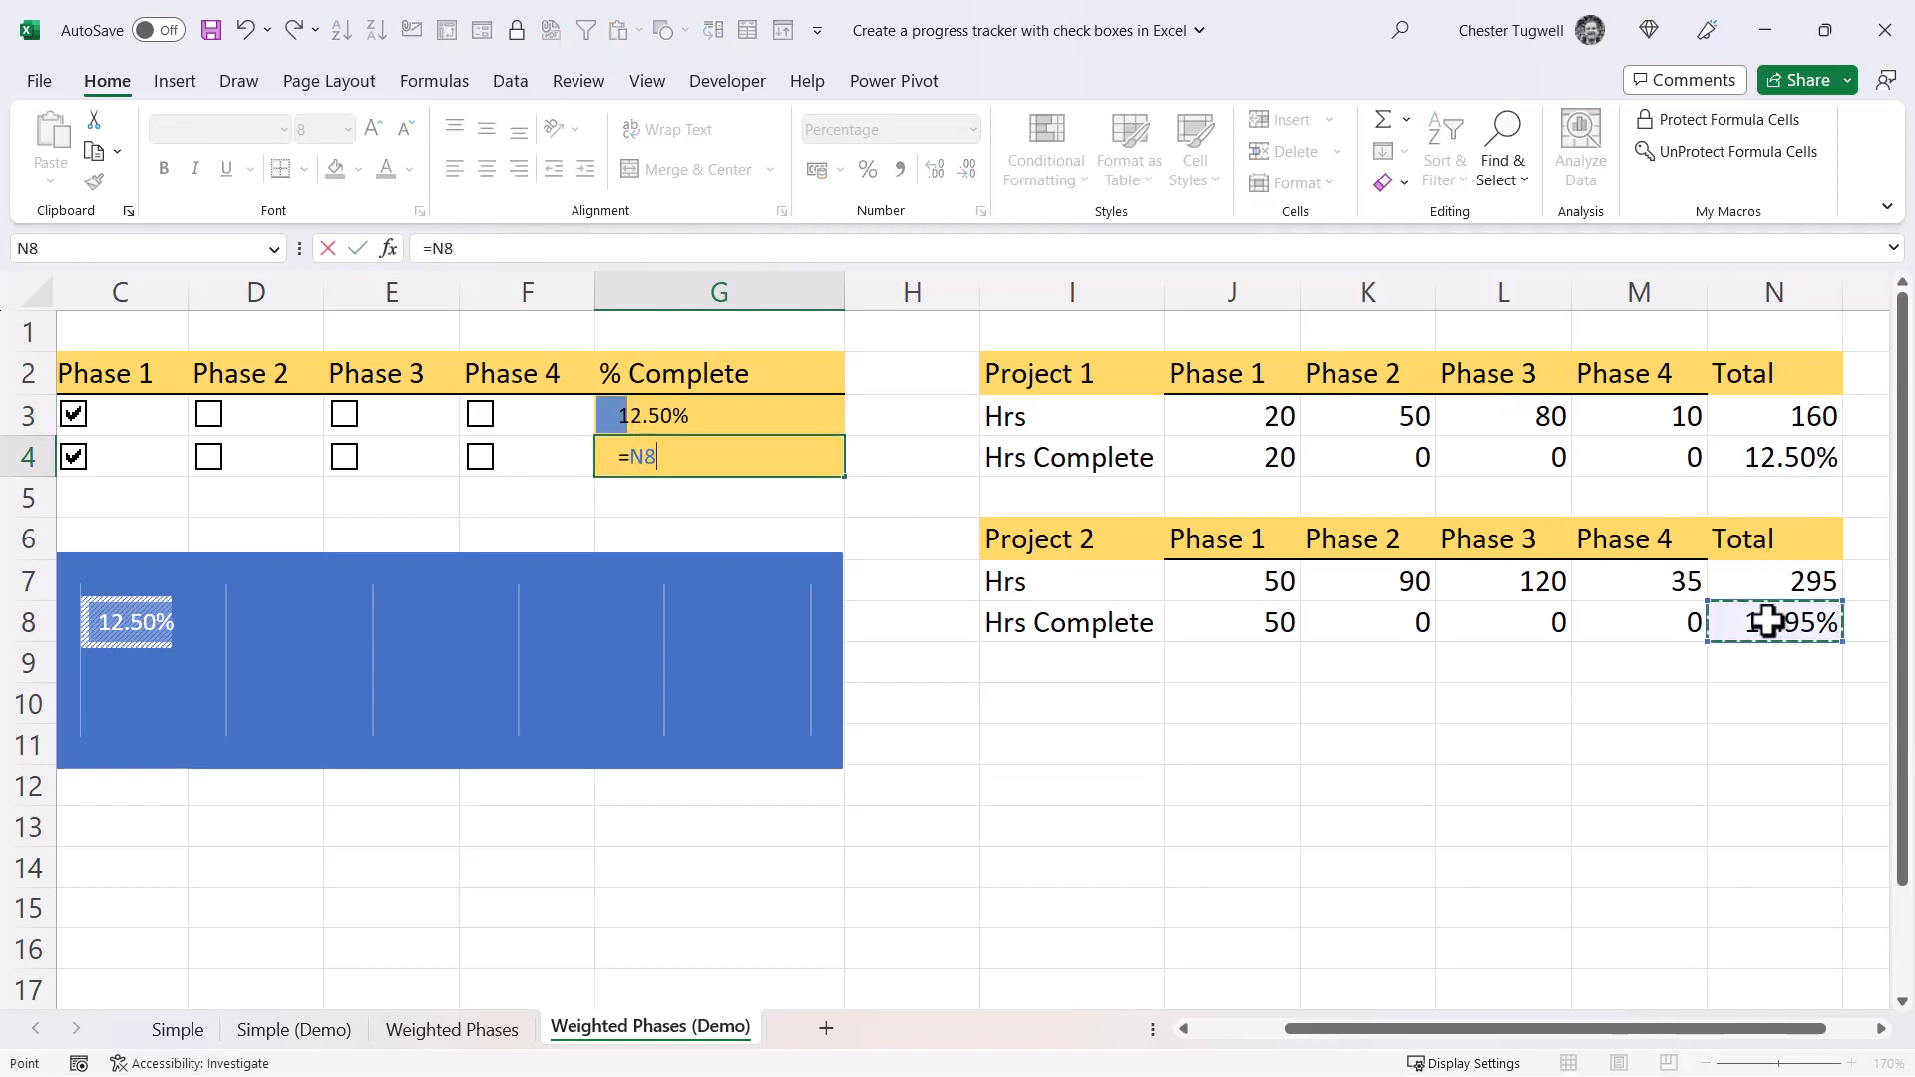
key("Return")
- Mark Phase 2 and Phase 3 of Project 1 as complete to test the weighted % Complete and bar chart
left_click_drag(1372, 1028, 1280, 1029)
left_click(429, 414)
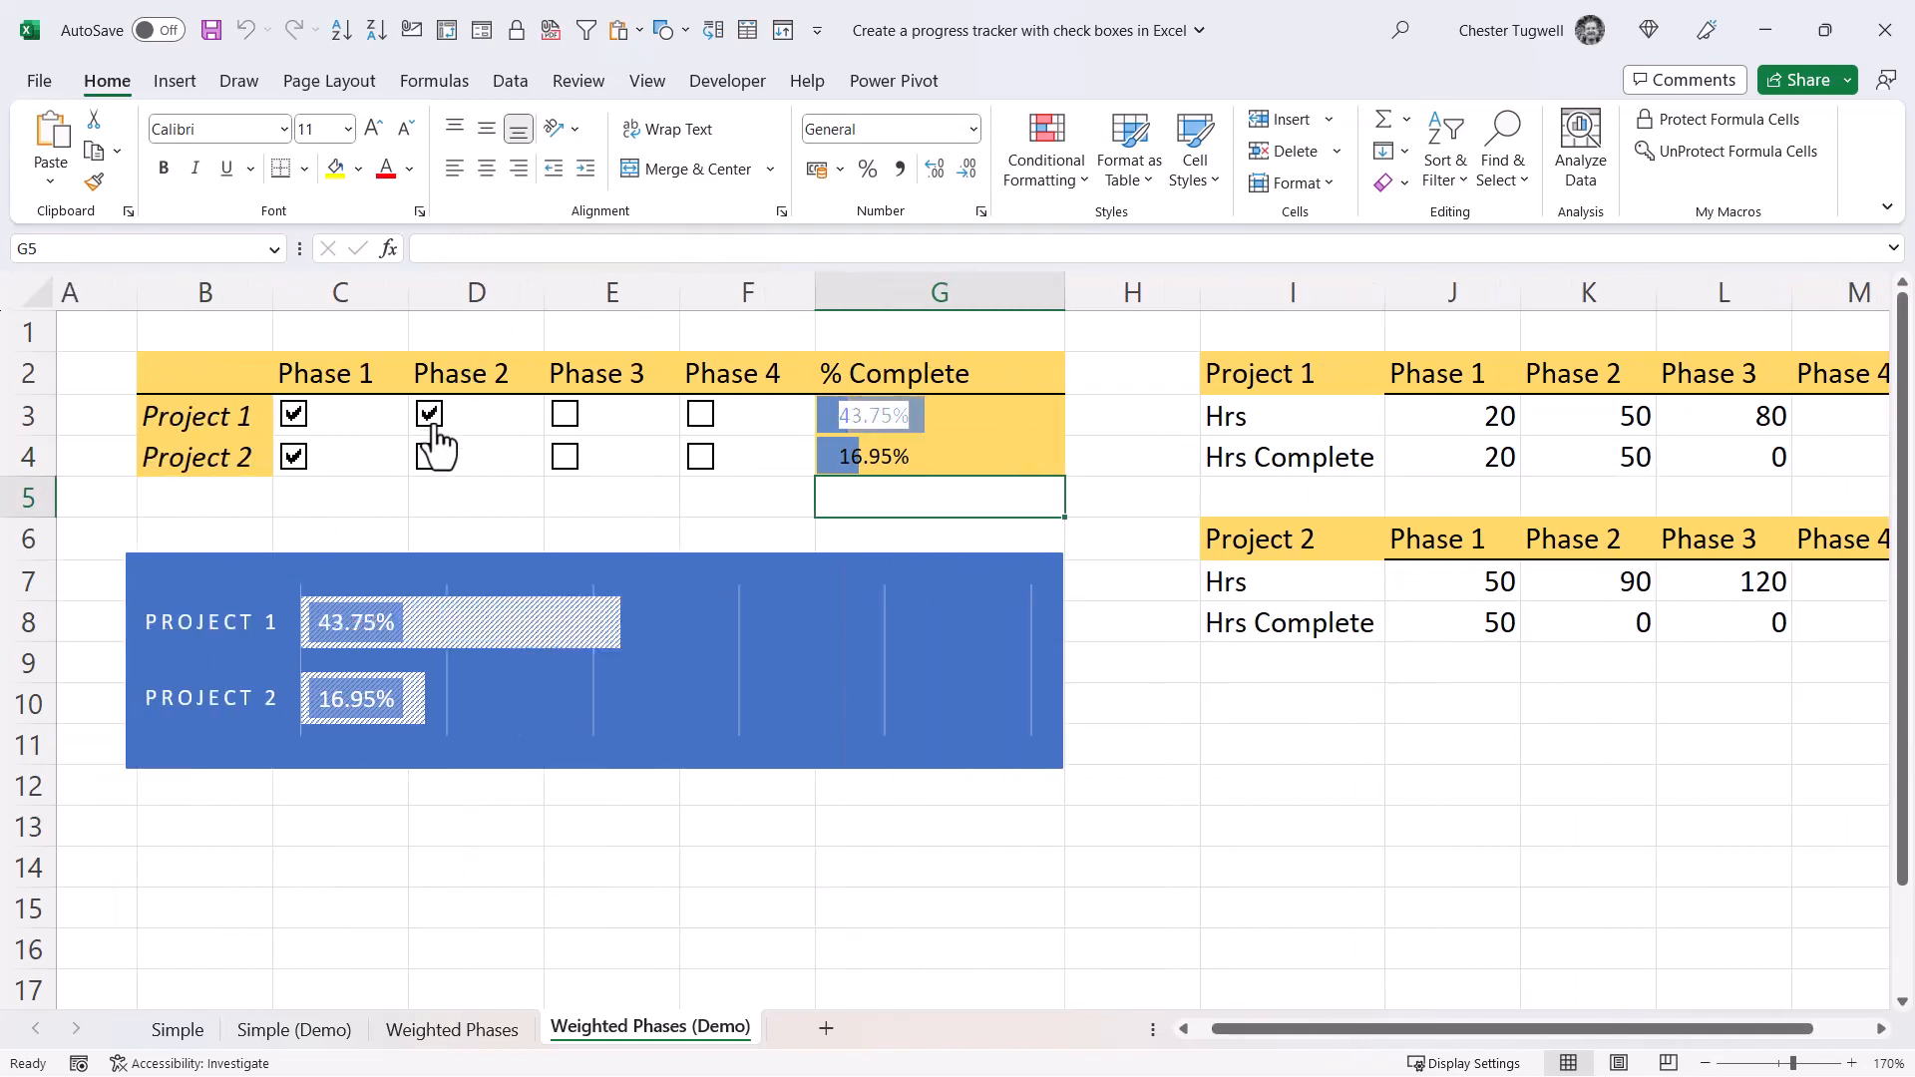
left_click(565, 415)
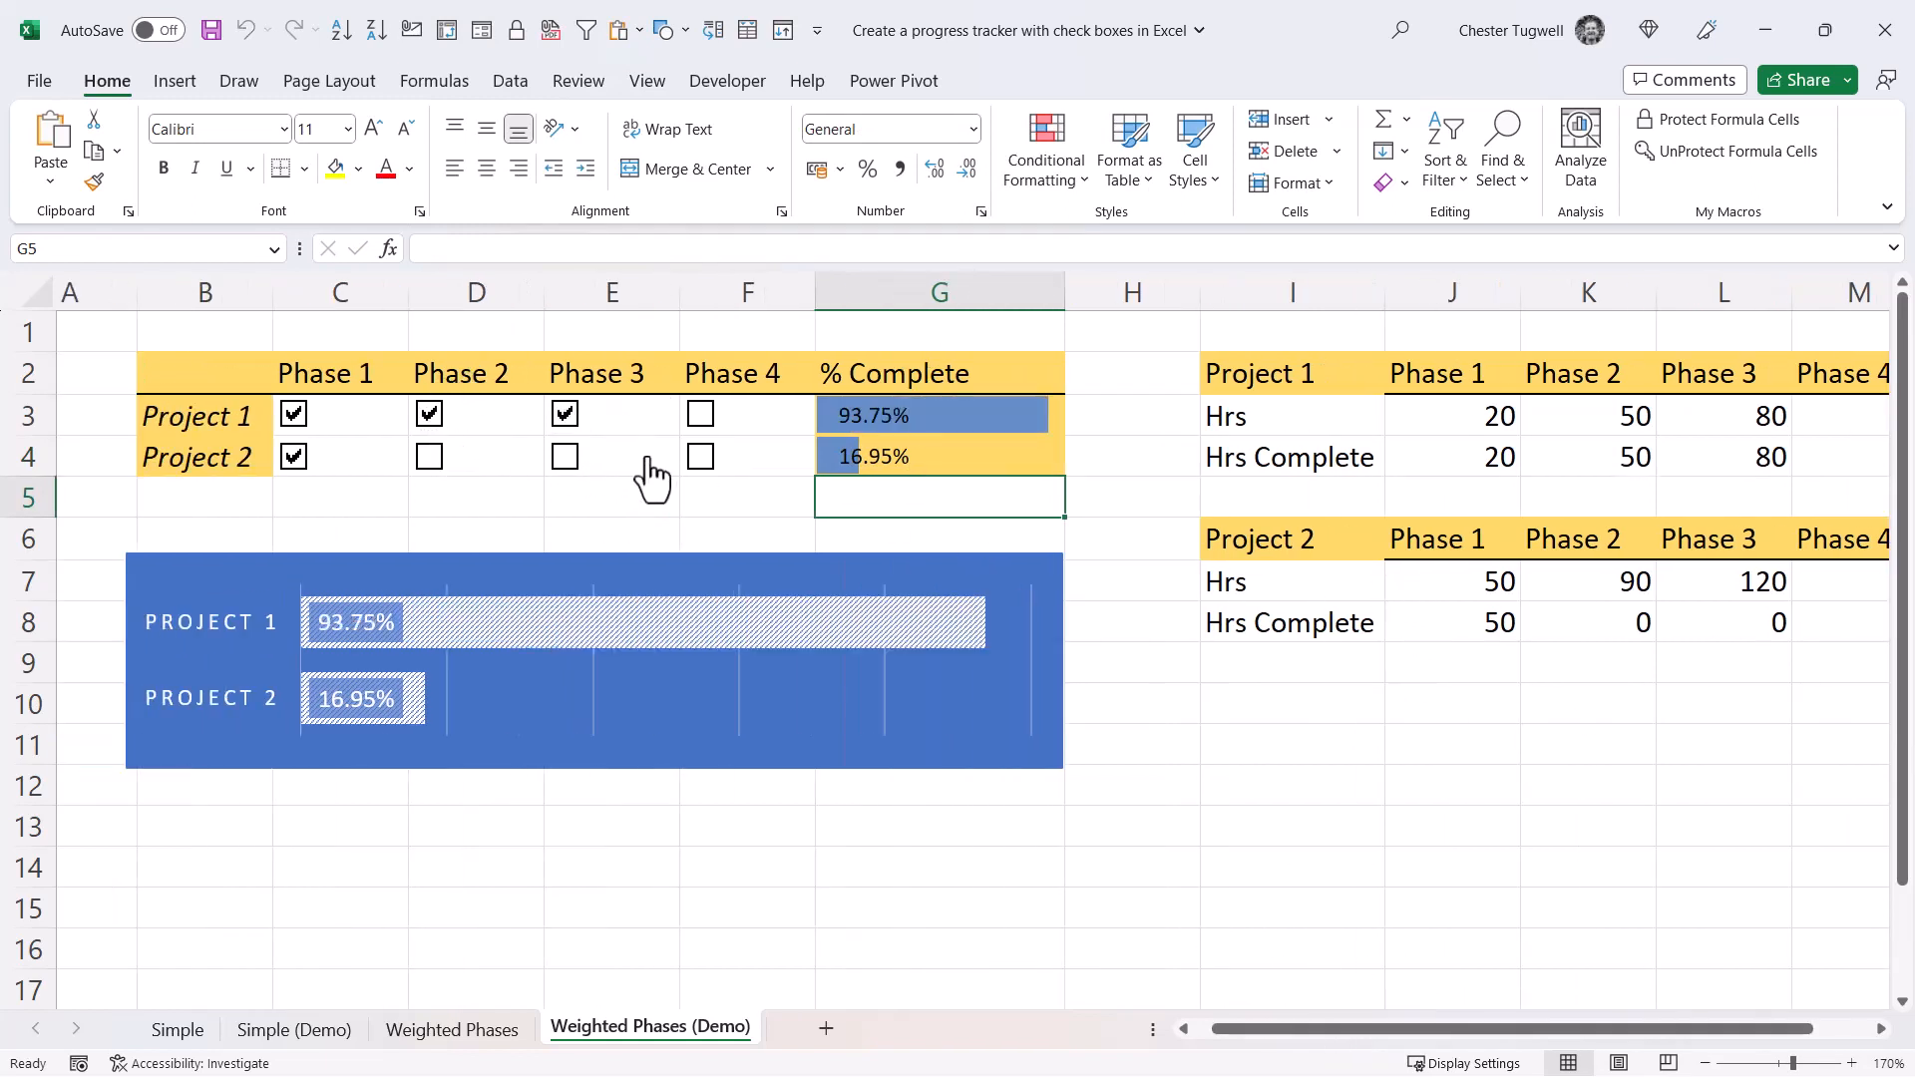